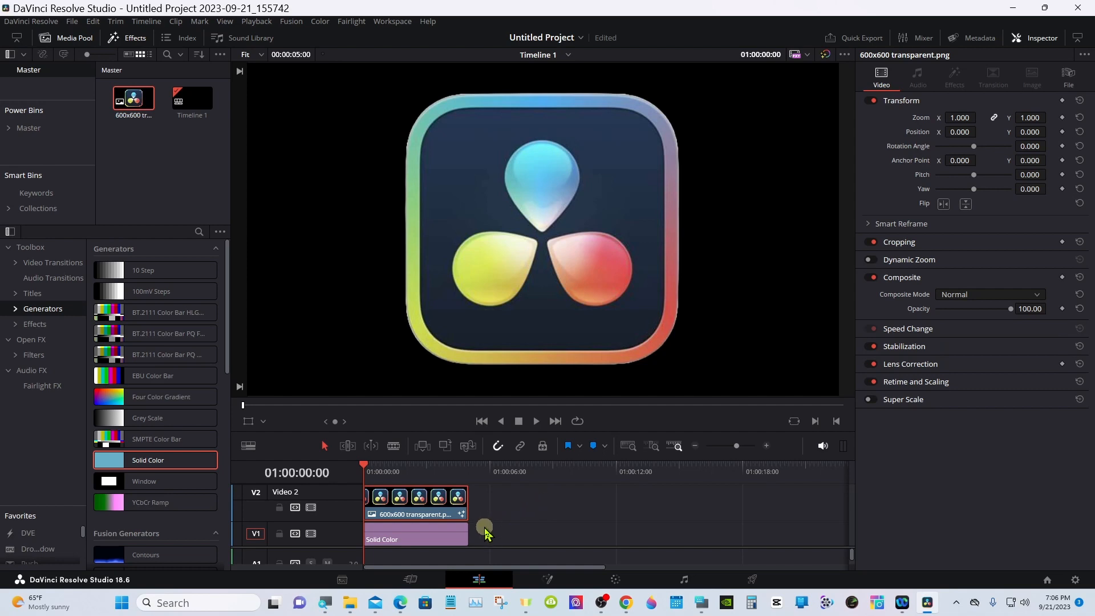
Step: Open the Fusion page for the logo clip and space the MediaIn1 and MediaOut1 nodes apart in a lower row
{"action": "left_click", "coordinate": [456, 536]}
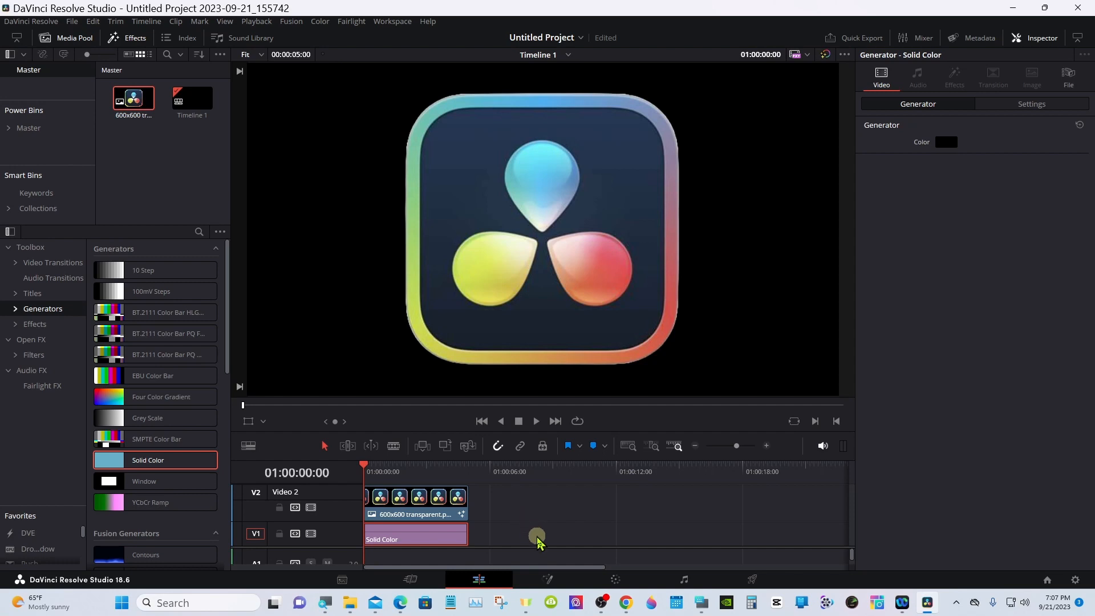
{"action": "left_click", "coordinate": [551, 579]}
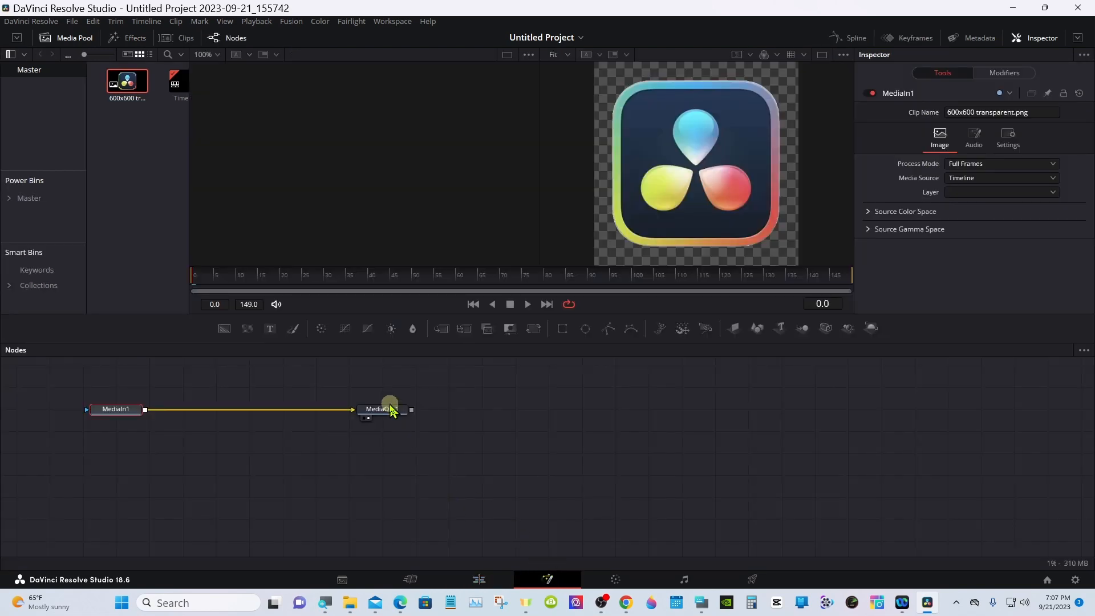
{"action": "left_click_drag", "start_coordinate": [382, 409], "coordinate": [694, 481]}
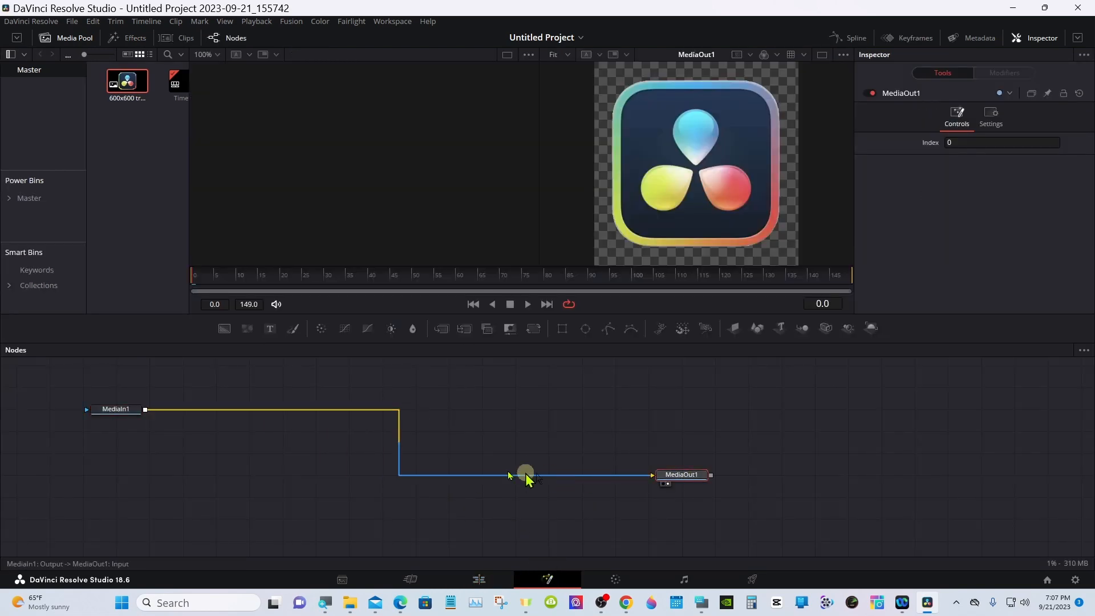
{"action": "left_click_drag", "start_coordinate": [135, 414], "coordinate": [204, 480]}
Step: Bring up the on-screen keyboard and add an unconnected sPolygon node above the MediaIn1–MediaOut1 connection
{"action": "left_click", "coordinate": [313, 419]}
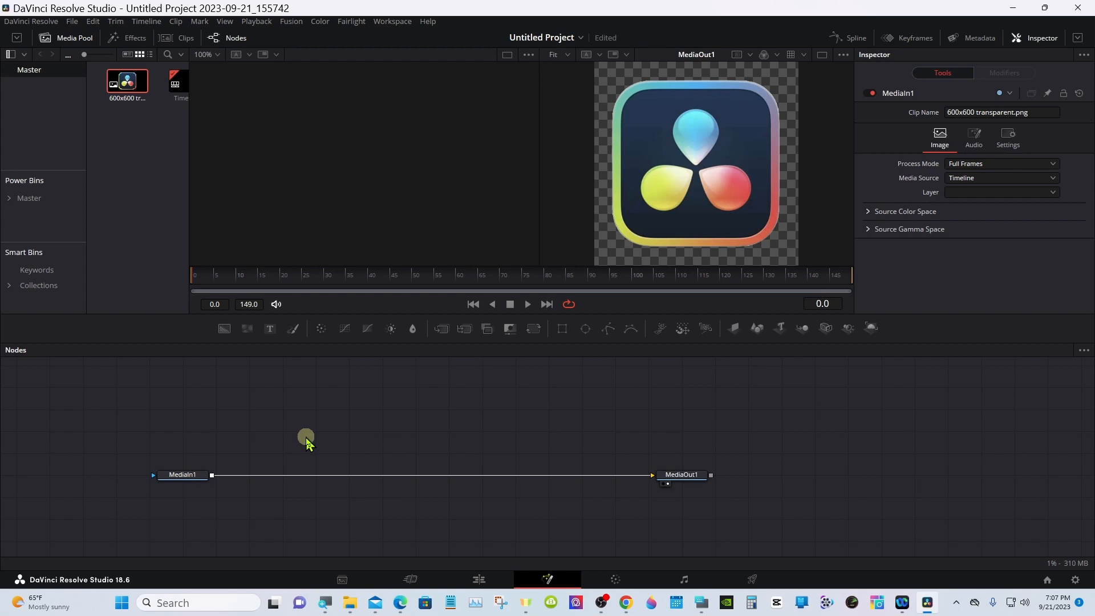
{"action": "left_click", "coordinate": [701, 603]}
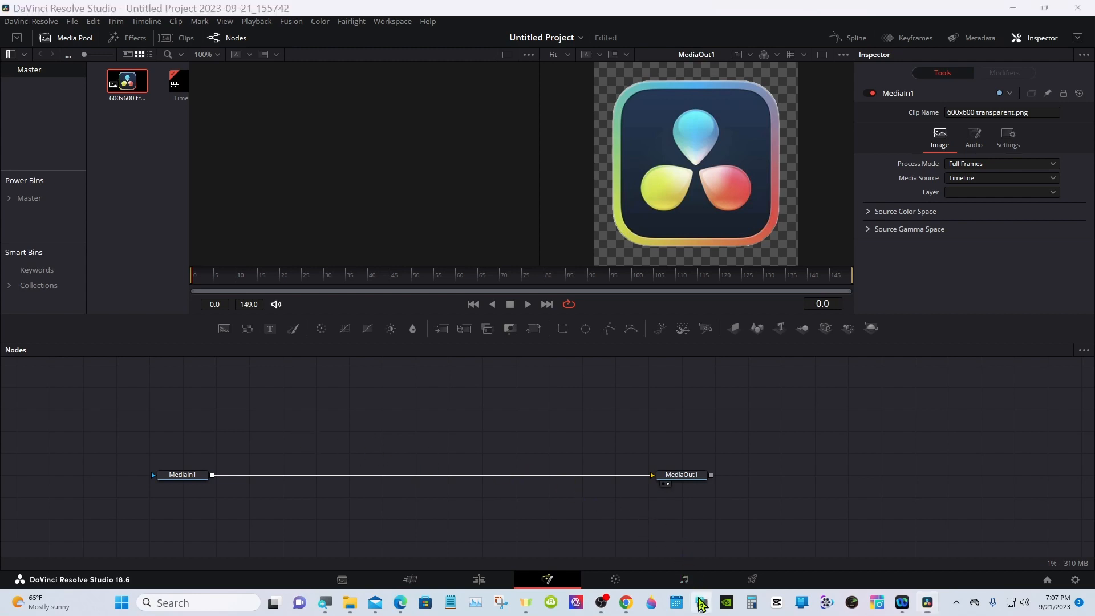
{"action": "left_click_drag", "start_coordinate": [628, 351], "coordinate": [810, 414]}
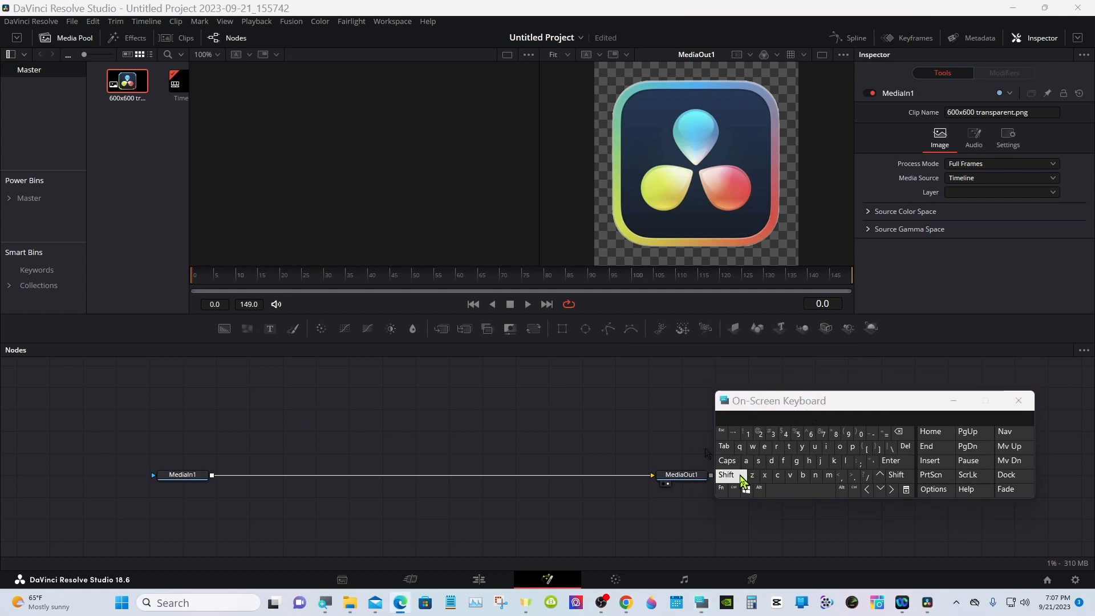
{"action": "left_click", "coordinate": [741, 476]}
{"action": "left_click", "coordinate": [783, 489]}
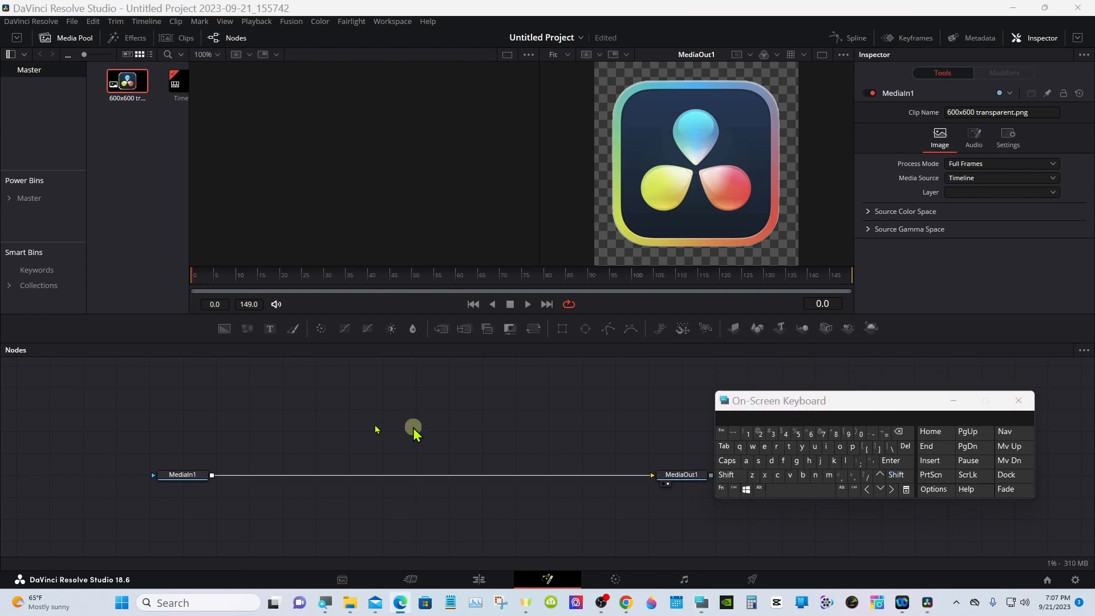
{"action": "left_click", "coordinate": [732, 478]}
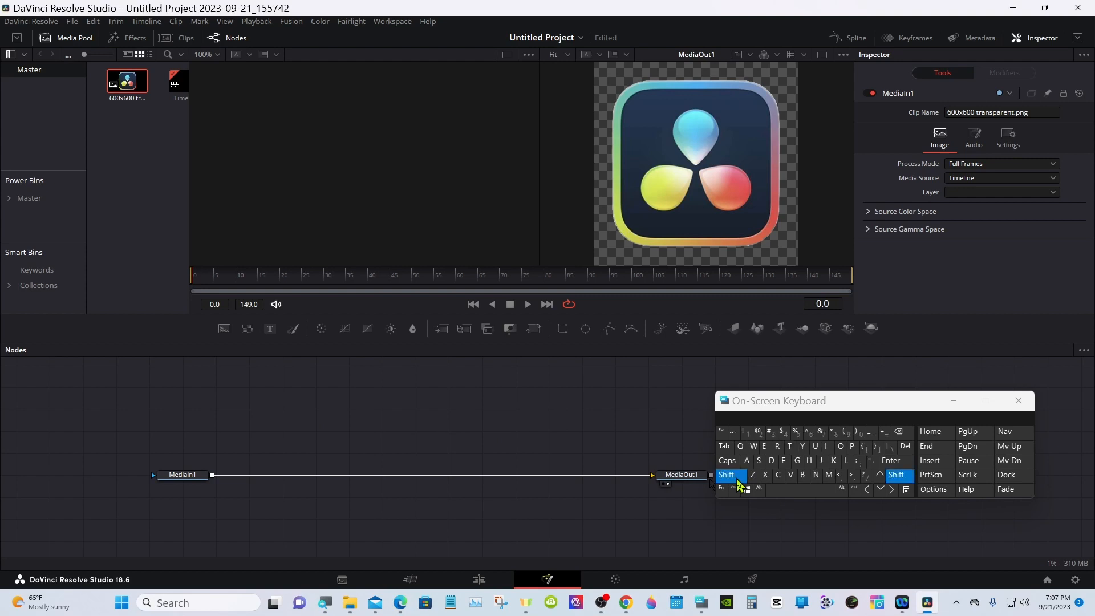
{"action": "left_click", "coordinate": [782, 492]}
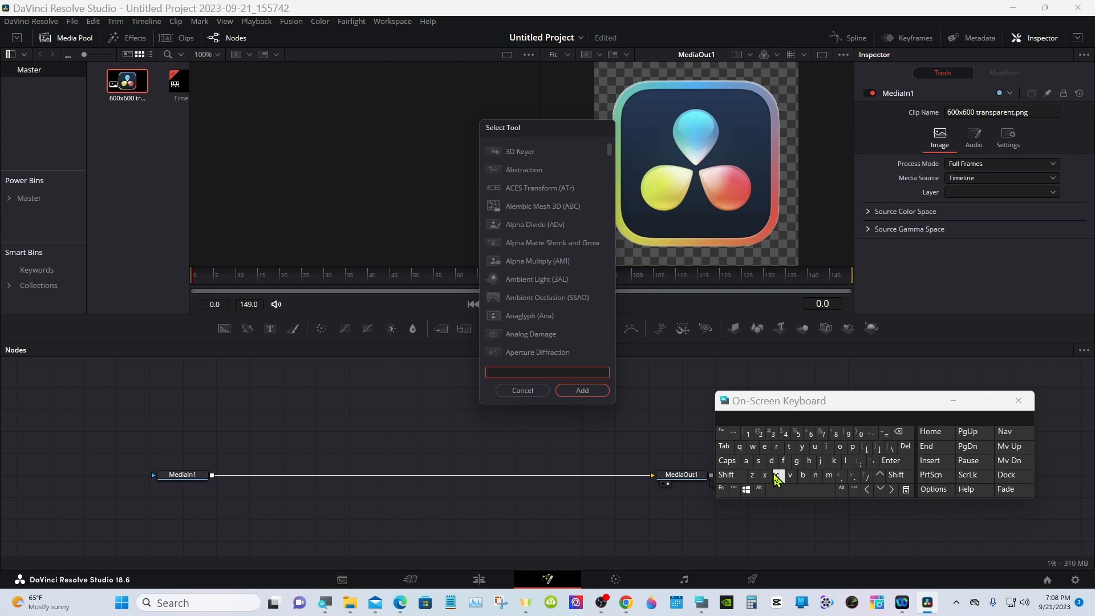
{"action": "left_click", "coordinate": [758, 461]}
{"action": "left_click", "coordinate": [852, 448]}
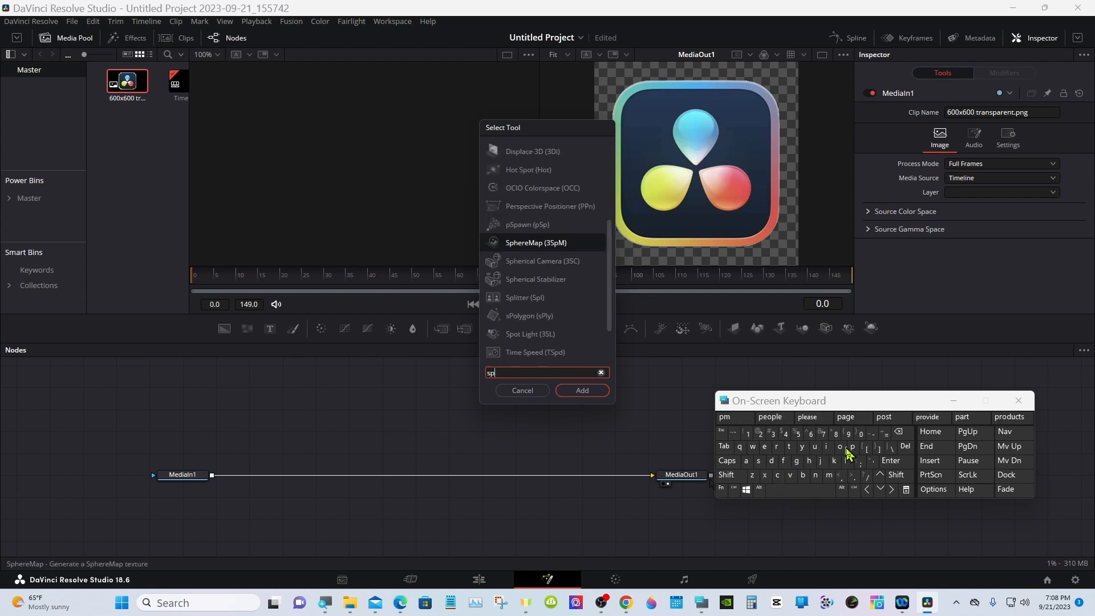
{"action": "left_click", "coordinate": [840, 446]}
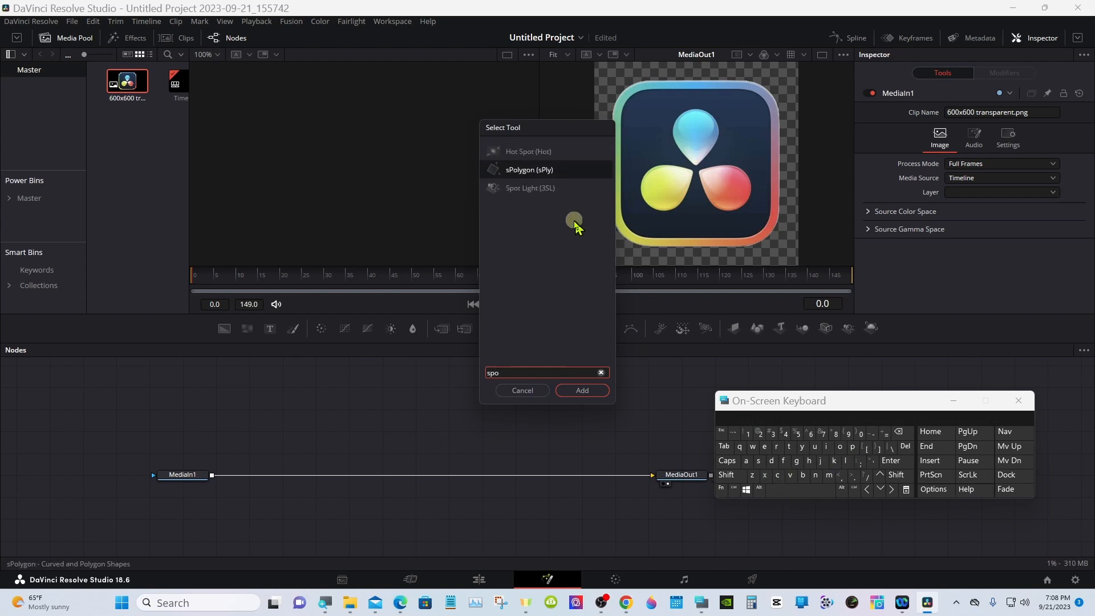
{"action": "left_click", "coordinate": [526, 168]}
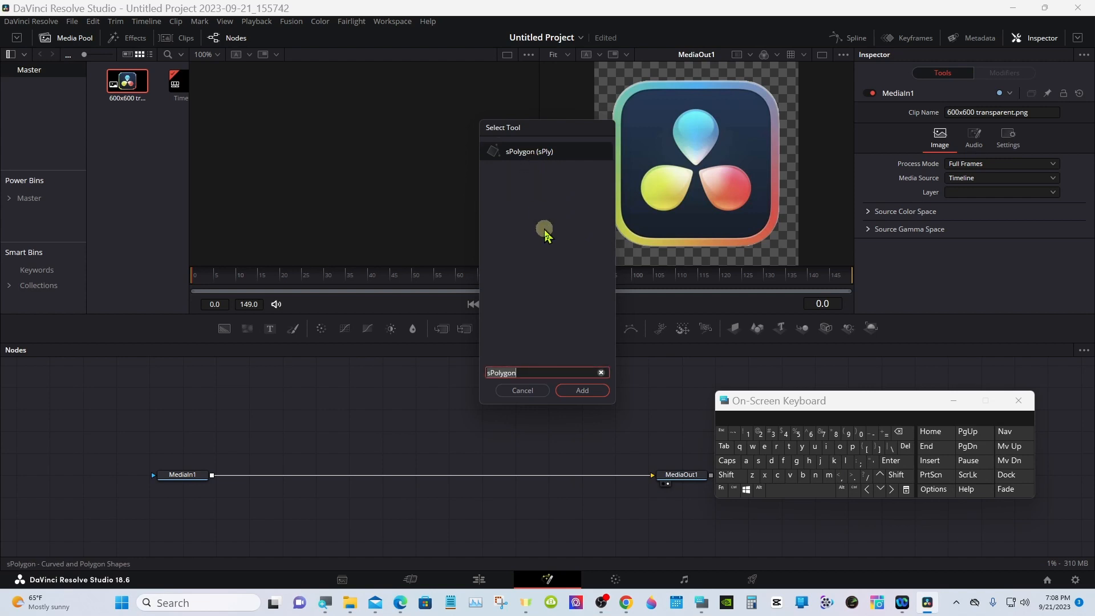
{"action": "left_click", "coordinate": [570, 390]}
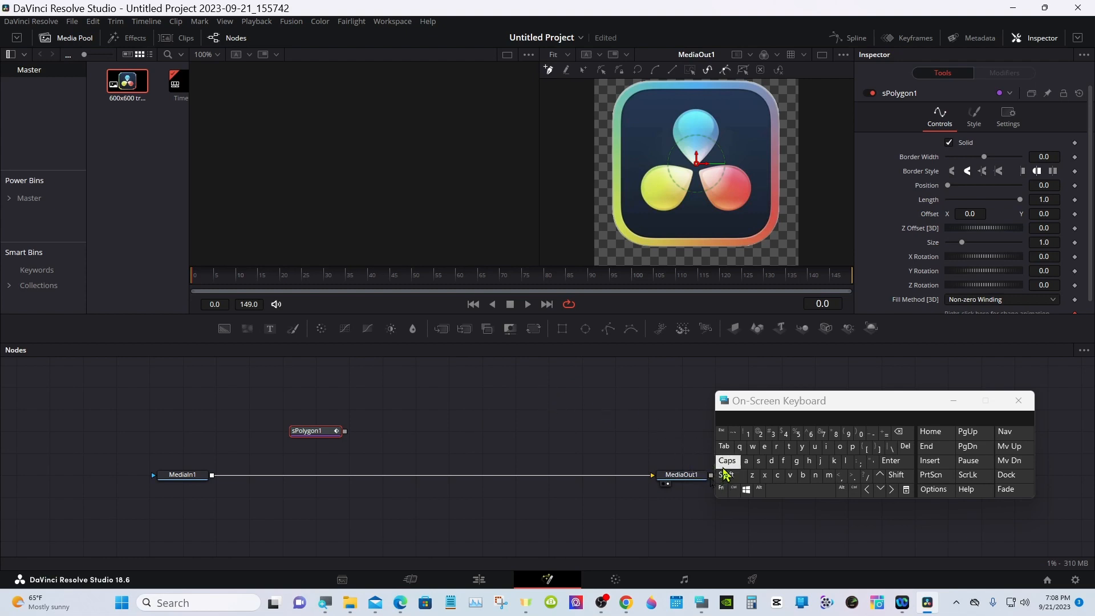
Step: Add an Extrude 3D node after the sPolygon node and leave some space between the two
{"action": "left_click", "coordinate": [726, 478]}
{"action": "left_click", "coordinate": [789, 490]}
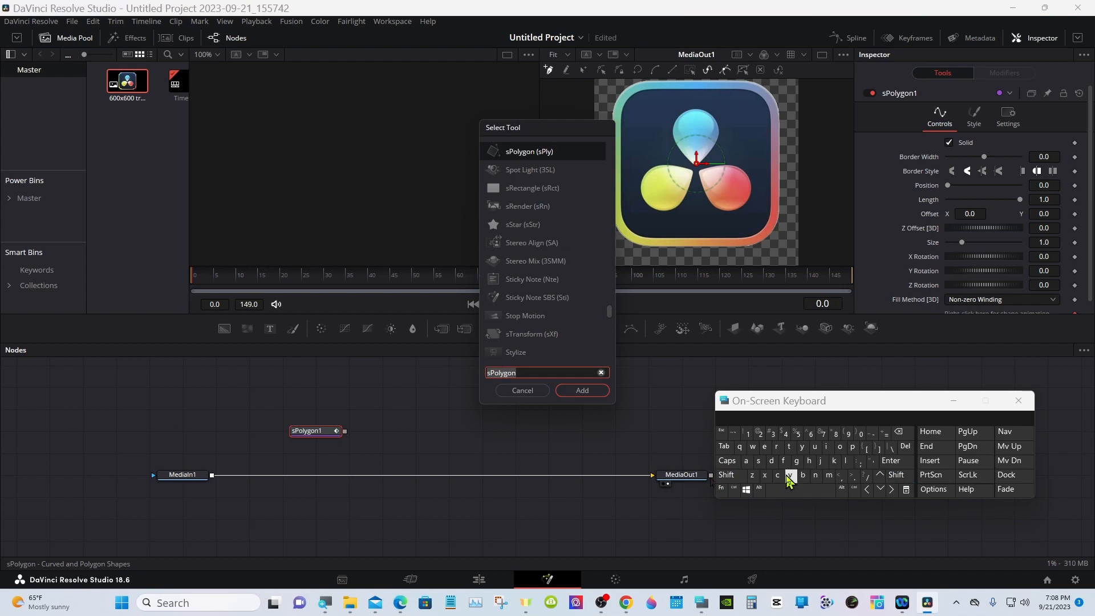
{"action": "left_click", "coordinate": [767, 451]}
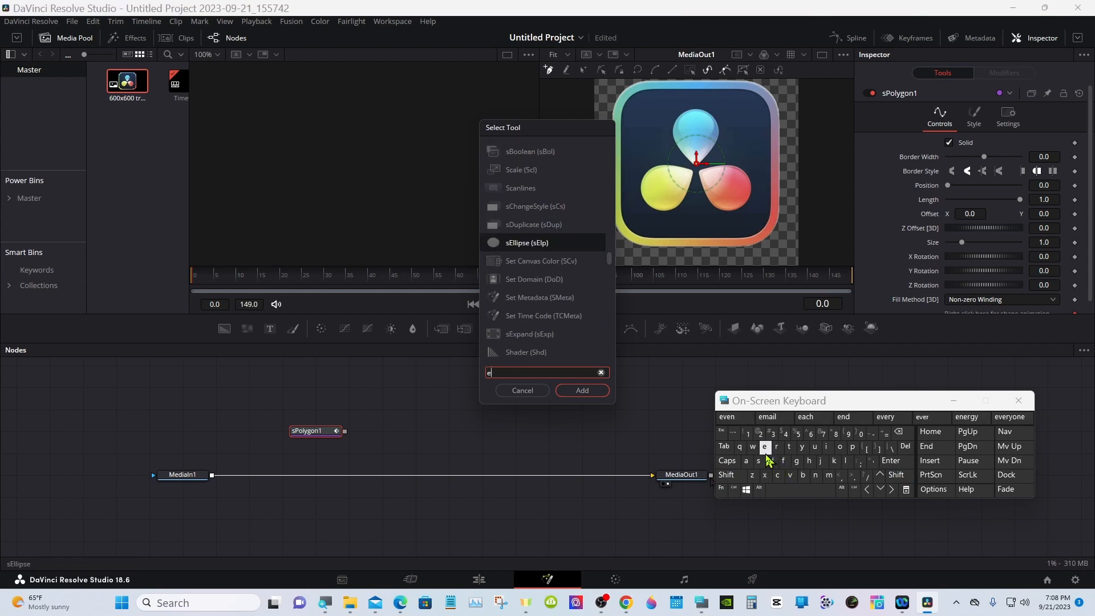
{"action": "left_click", "coordinate": [765, 476]}
{"action": "left_click", "coordinate": [793, 448]}
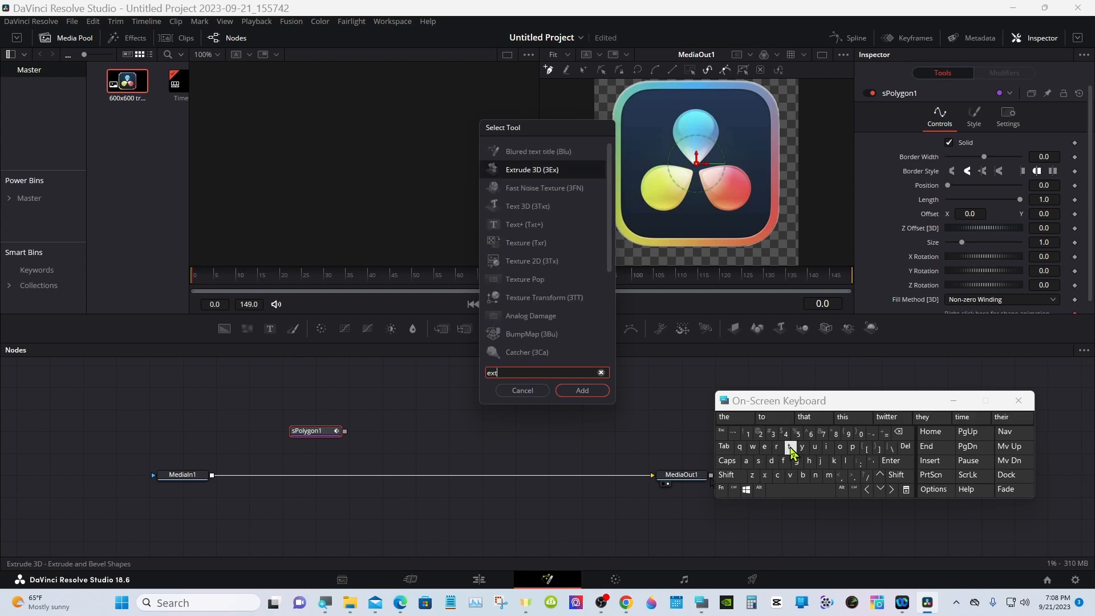
{"action": "left_click", "coordinate": [778, 448]}
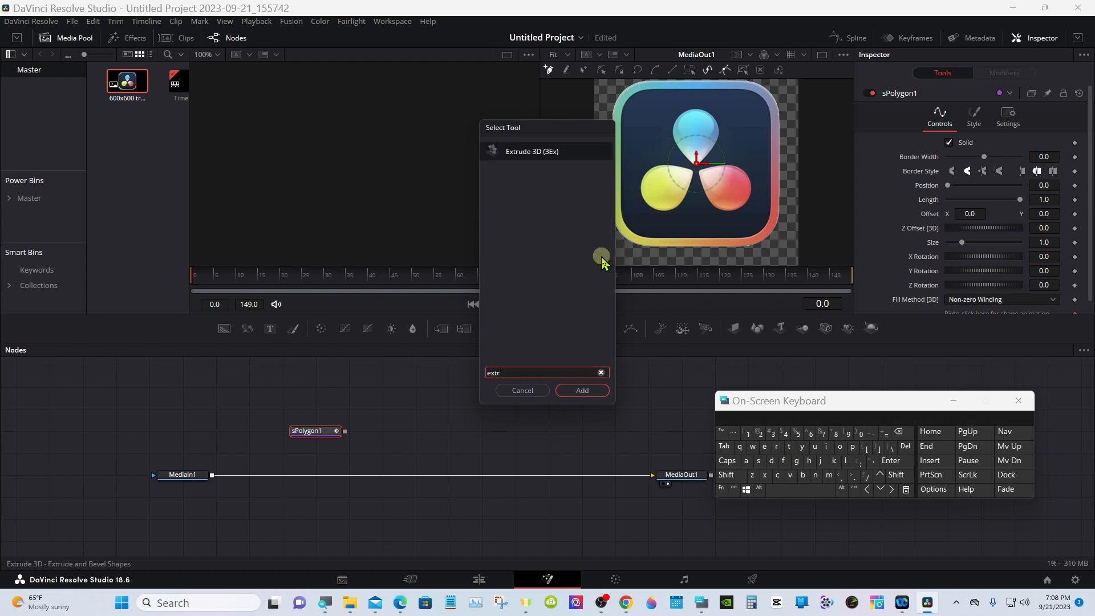
{"action": "left_click", "coordinate": [533, 151]}
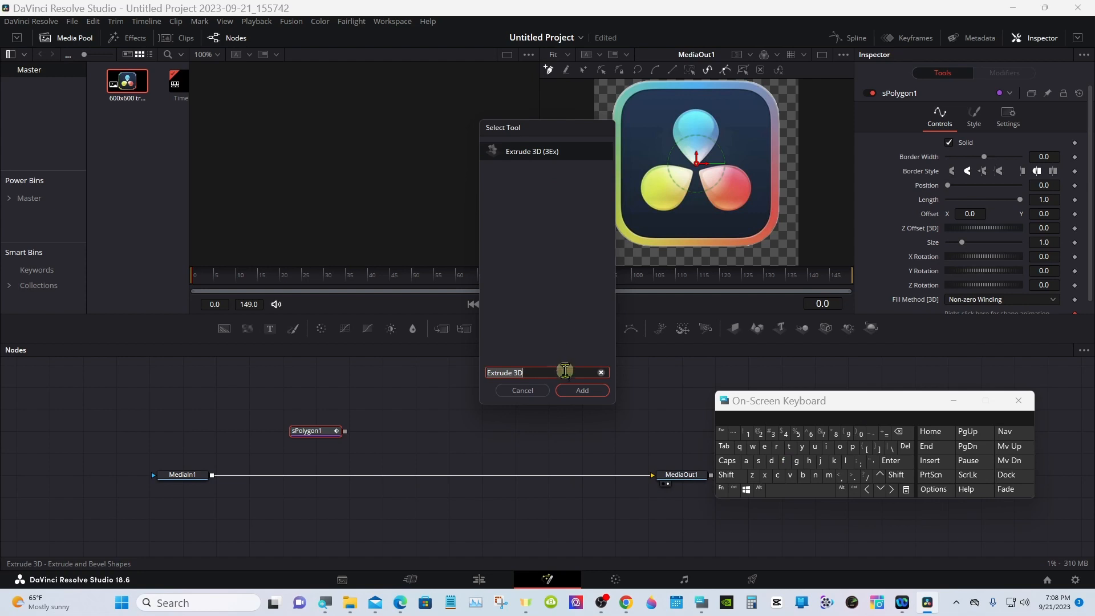
{"action": "left_click", "coordinate": [570, 388]}
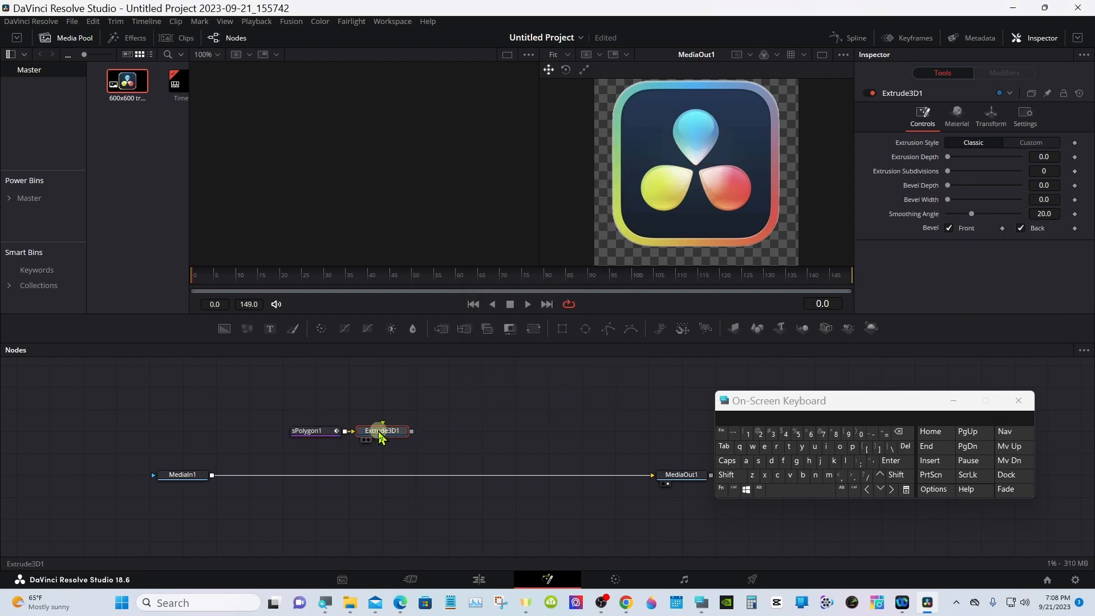
{"action": "left_click_drag", "start_coordinate": [378, 431], "coordinate": [411, 432]}
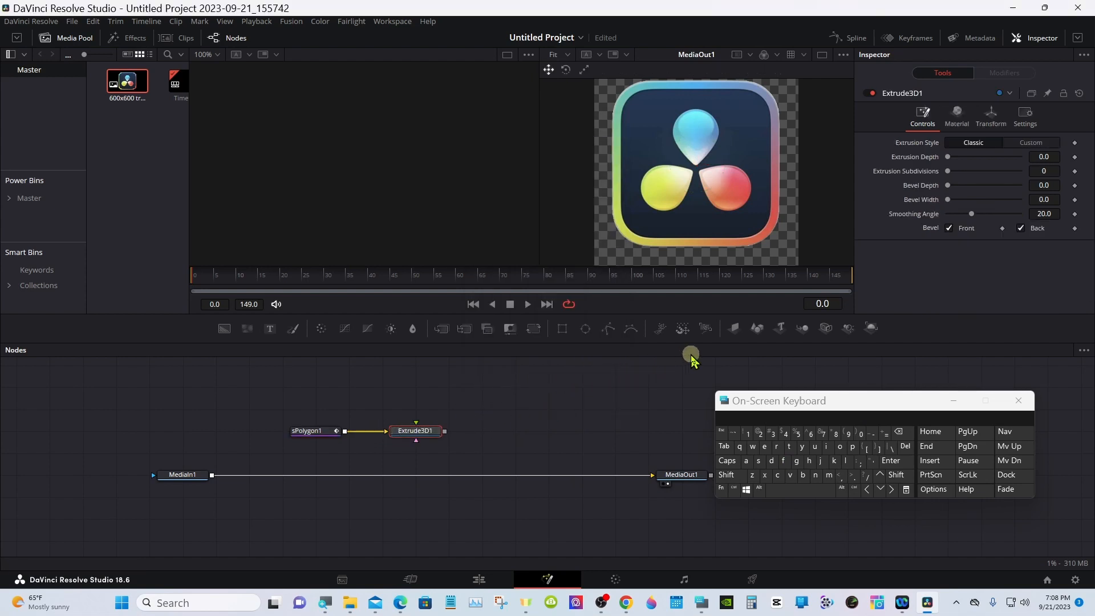
Step: Add a Merge 3D node after the Extrude 3D node, feed a Camera 3D into it, and follow it with a Renderer 3D
{"action": "left_click", "coordinate": [803, 329]}
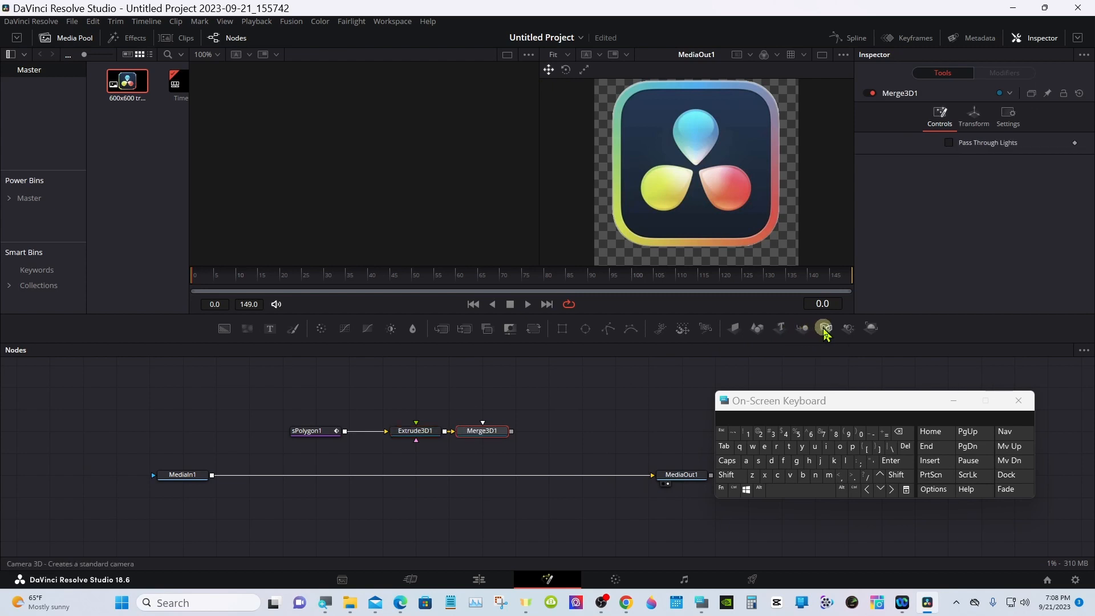
{"action": "left_click", "coordinate": [826, 330]}
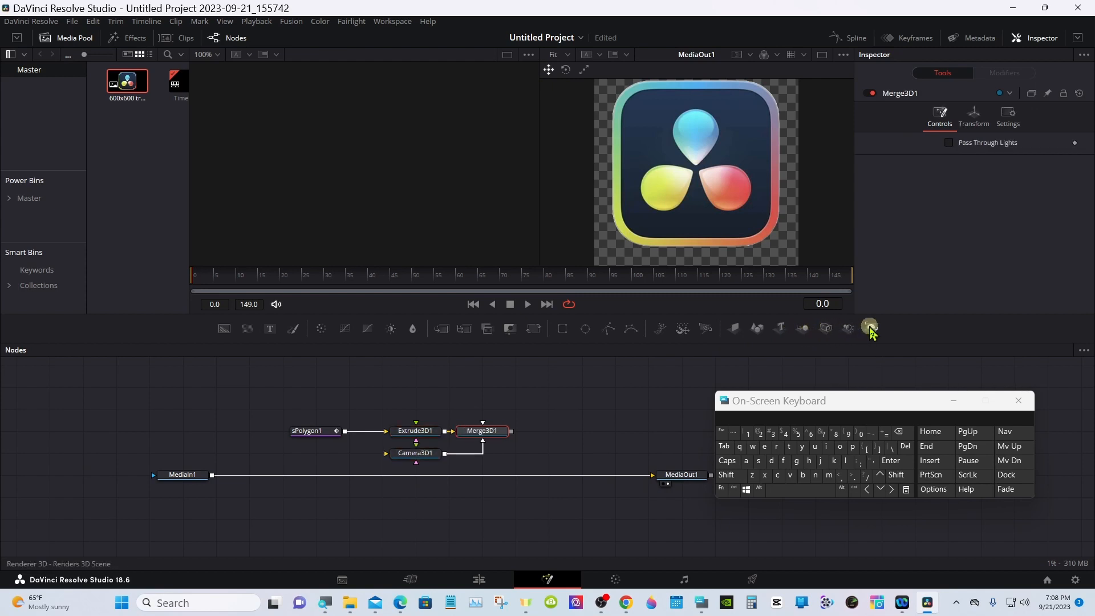
{"action": "left_click", "coordinate": [870, 329]}
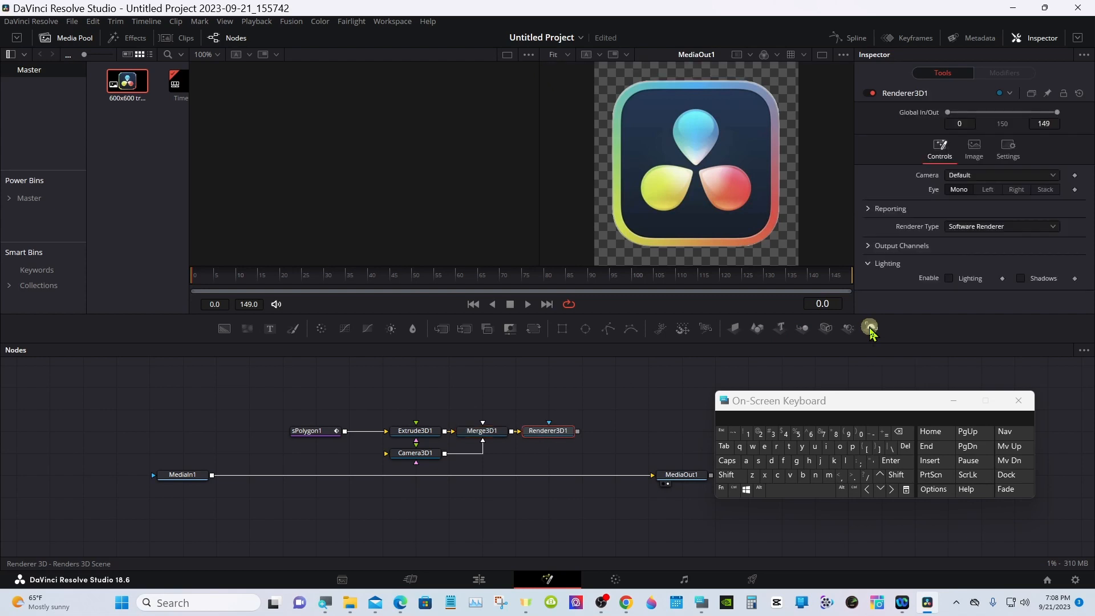
Step: Add a Directional Light node connected to the Merge 3D node
{"action": "left_click", "coordinate": [484, 438]}
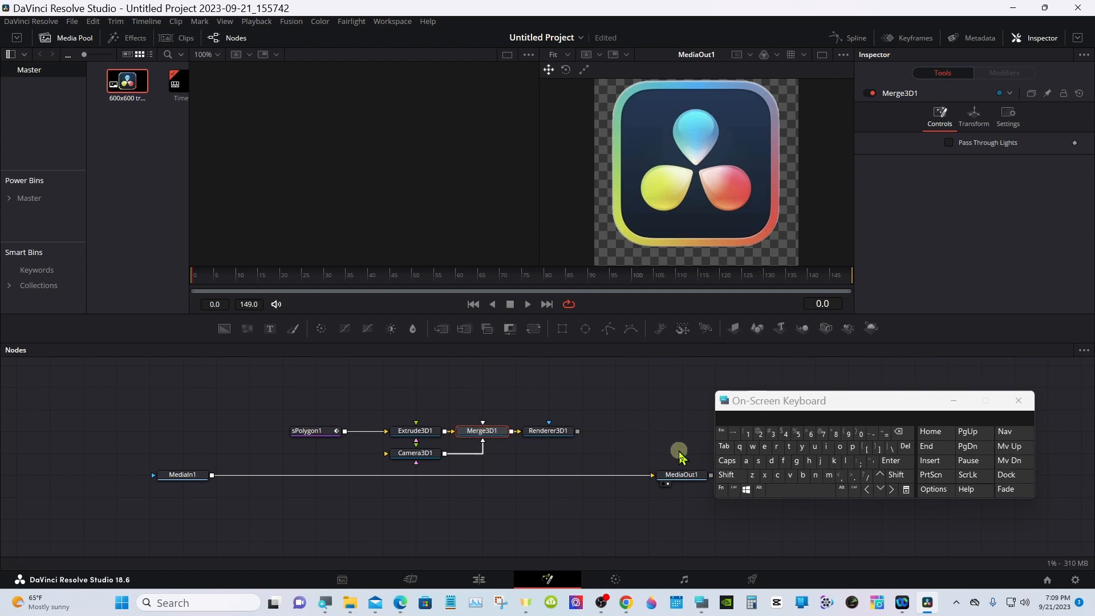
{"action": "left_click", "coordinate": [723, 477]}
{"action": "left_click", "coordinate": [799, 491]}
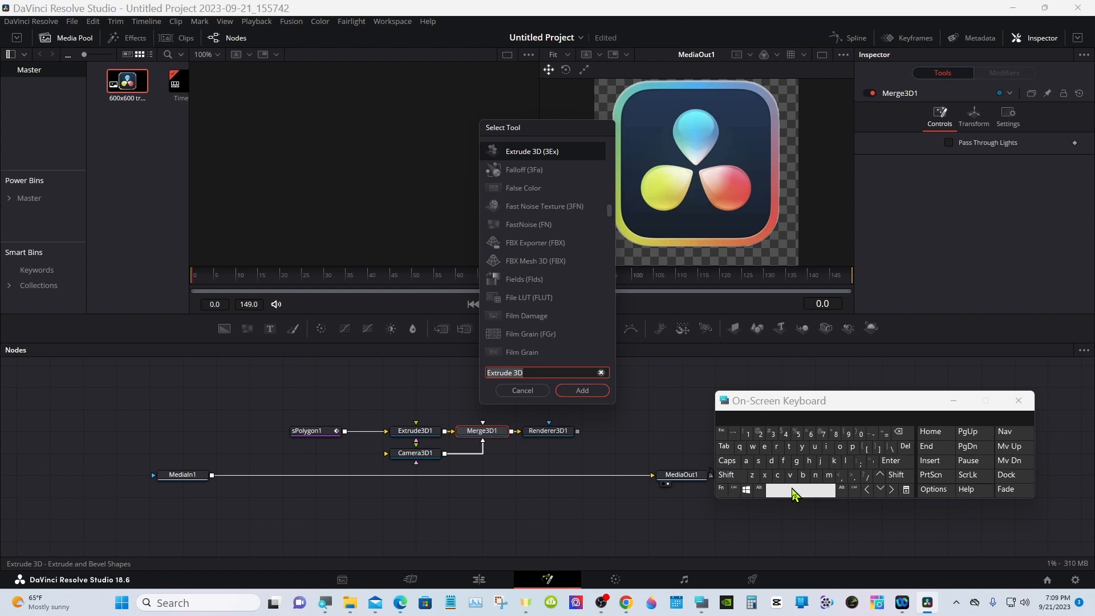
{"action": "left_click", "coordinate": [772, 461]}
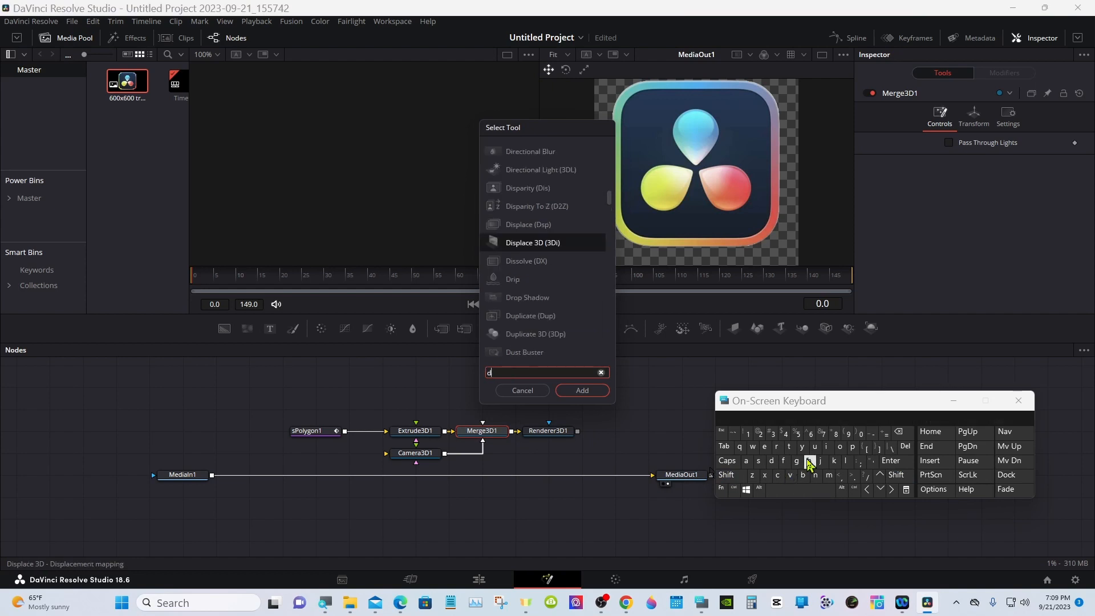
{"action": "left_click", "coordinate": [827, 447]}
{"action": "left_click", "coordinate": [776, 447]}
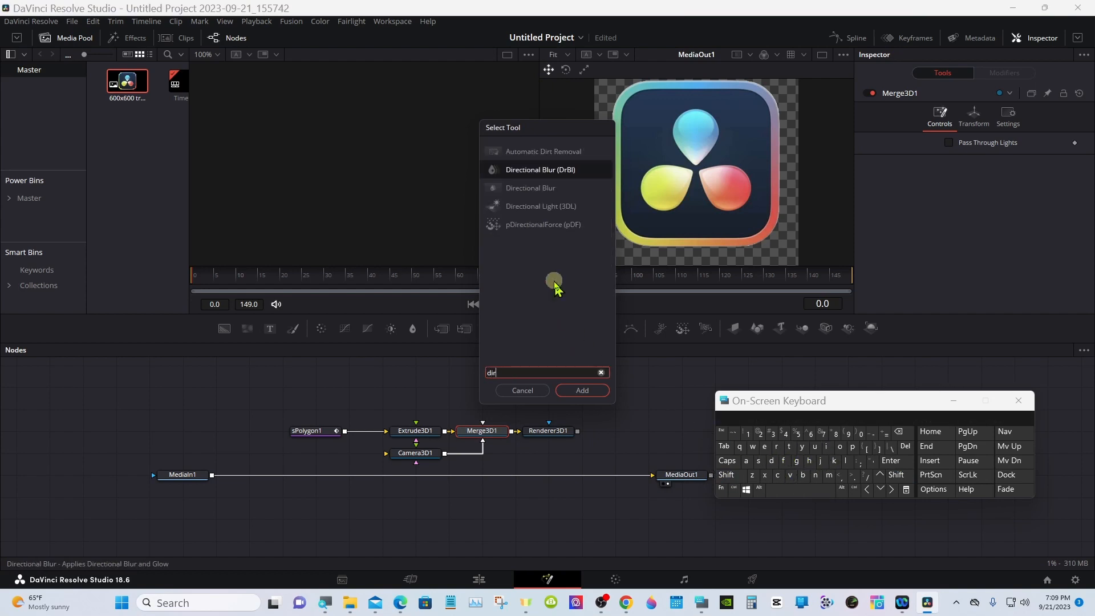
{"action": "left_click", "coordinate": [544, 206]}
{"action": "left_click", "coordinate": [566, 392]}
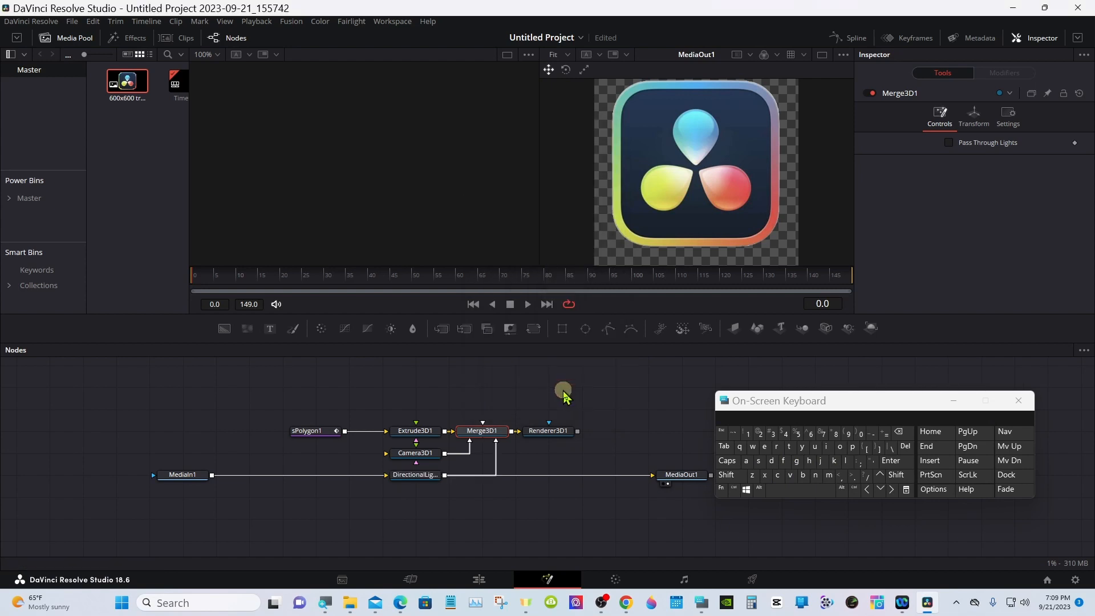
Step: With the sPolygon node selected, show MediaIn1 in the empty viewer and enlarge both viewers for tracing
{"action": "left_click", "coordinate": [316, 431]}
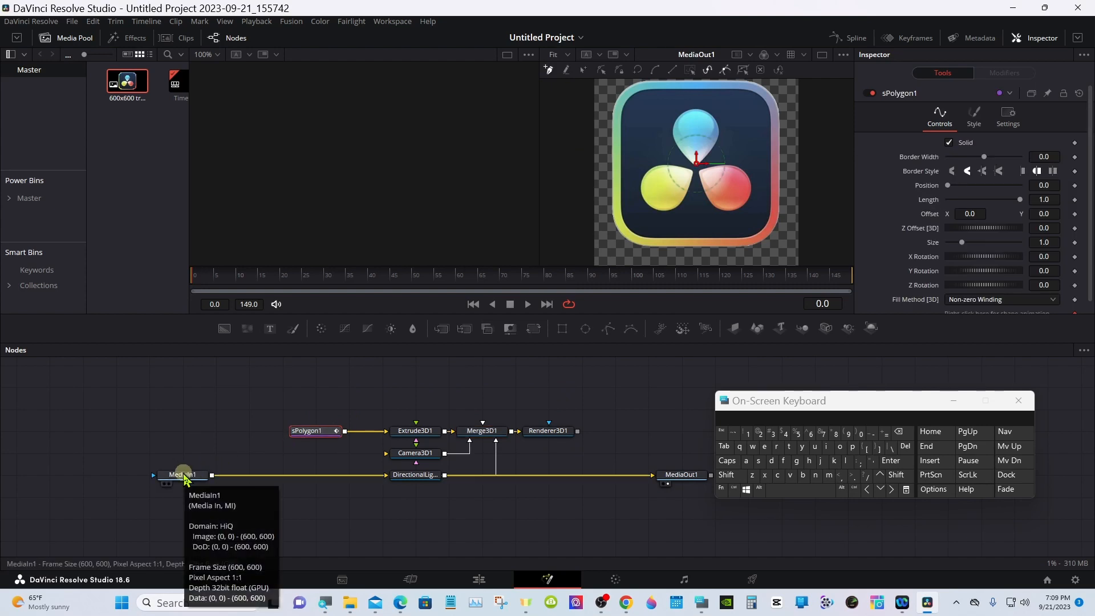
{"action": "left_click_drag", "start_coordinate": [184, 476], "coordinate": [268, 183]}
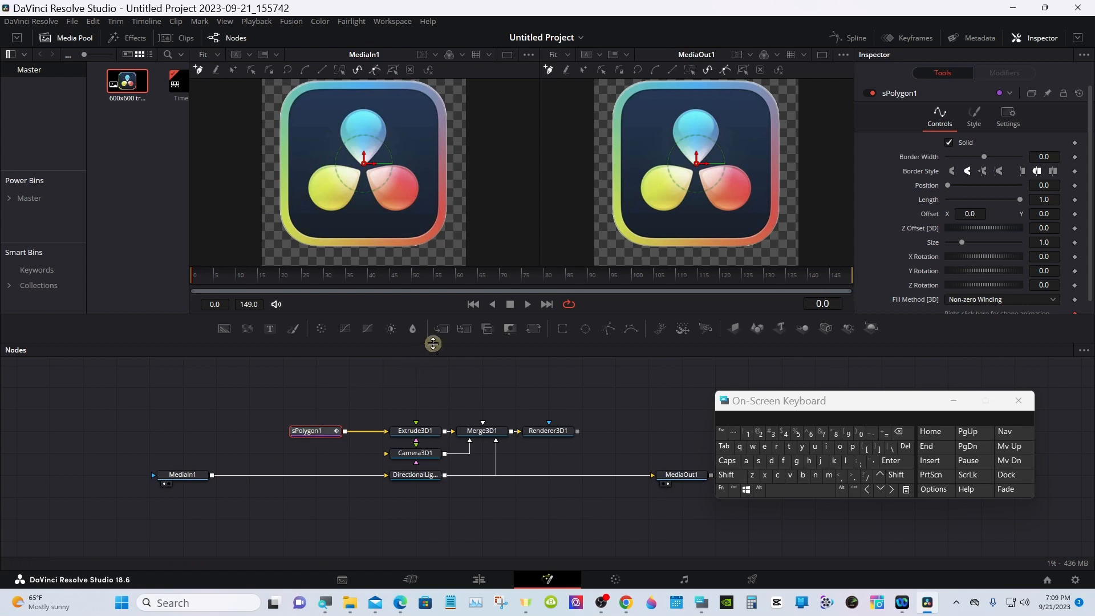
{"action": "left_click_drag", "start_coordinate": [433, 343], "coordinate": [433, 539]}
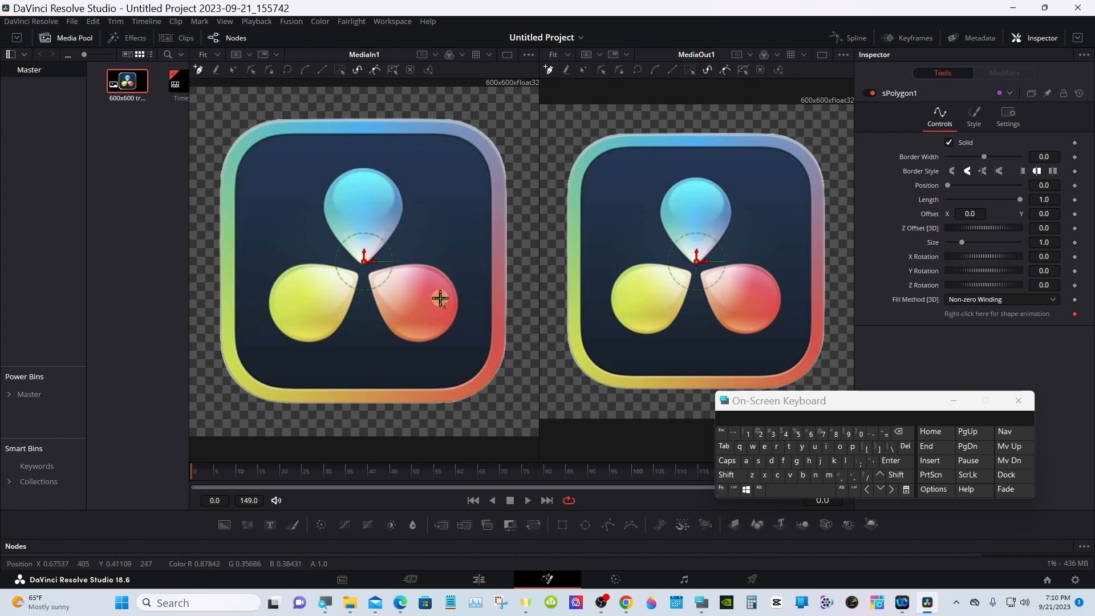
{"action": "left_click_drag", "start_coordinate": [551, 539], "coordinate": [454, 499]}
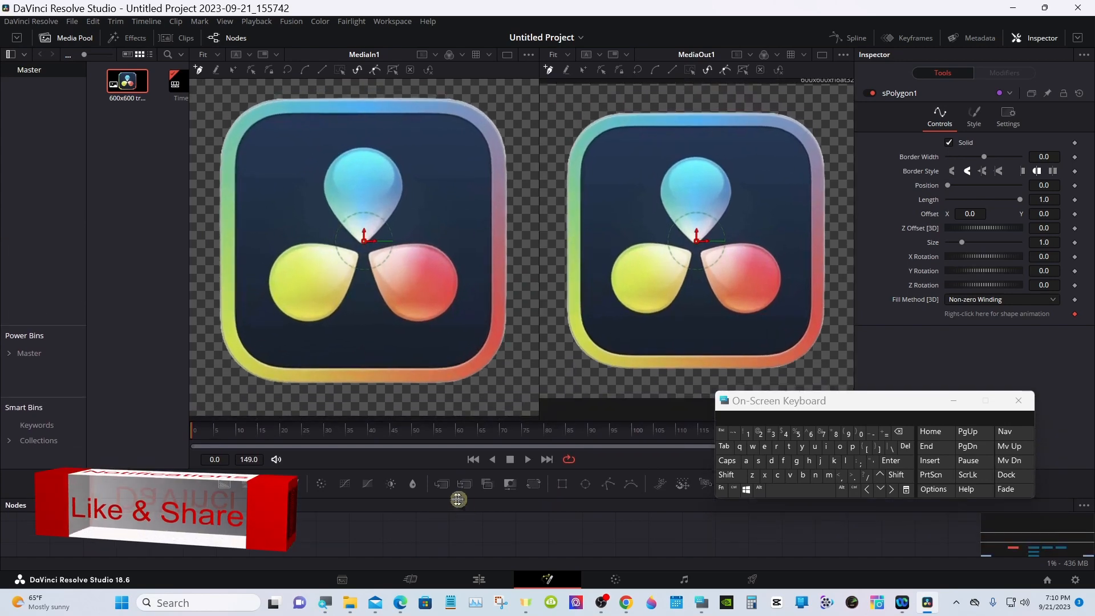
Step: Trace the logo's outer rounded-square edge as a closed eight-point sPolygon shape, placing points where the straight sides meet the corners
{"action": "left_click", "coordinate": [427, 384]}
{"action": "left_click", "coordinate": [299, 383]}
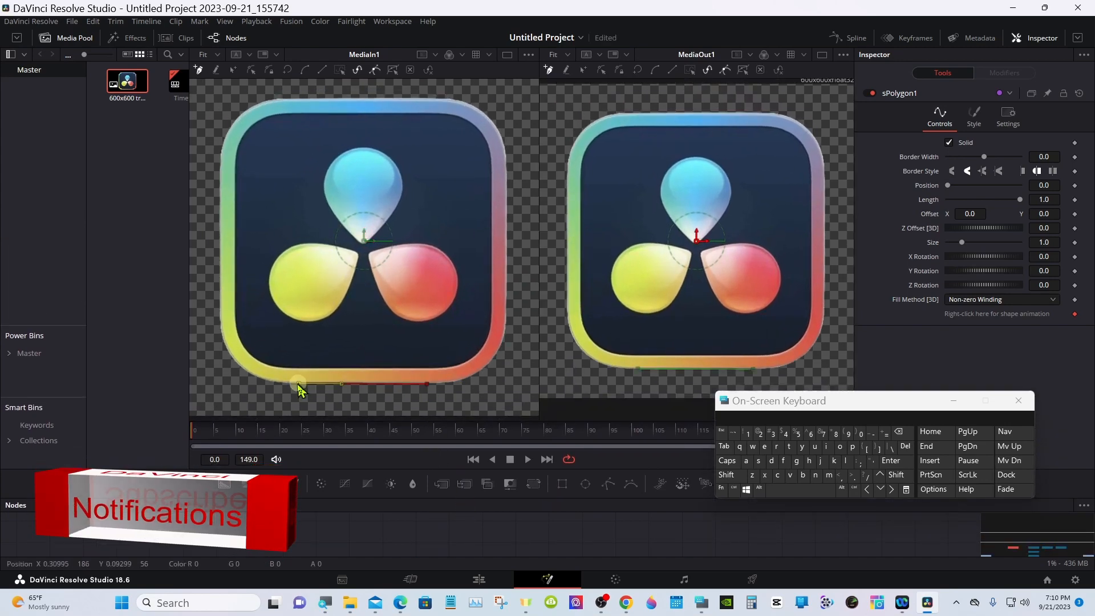
{"action": "left_click", "coordinate": [219, 306]}
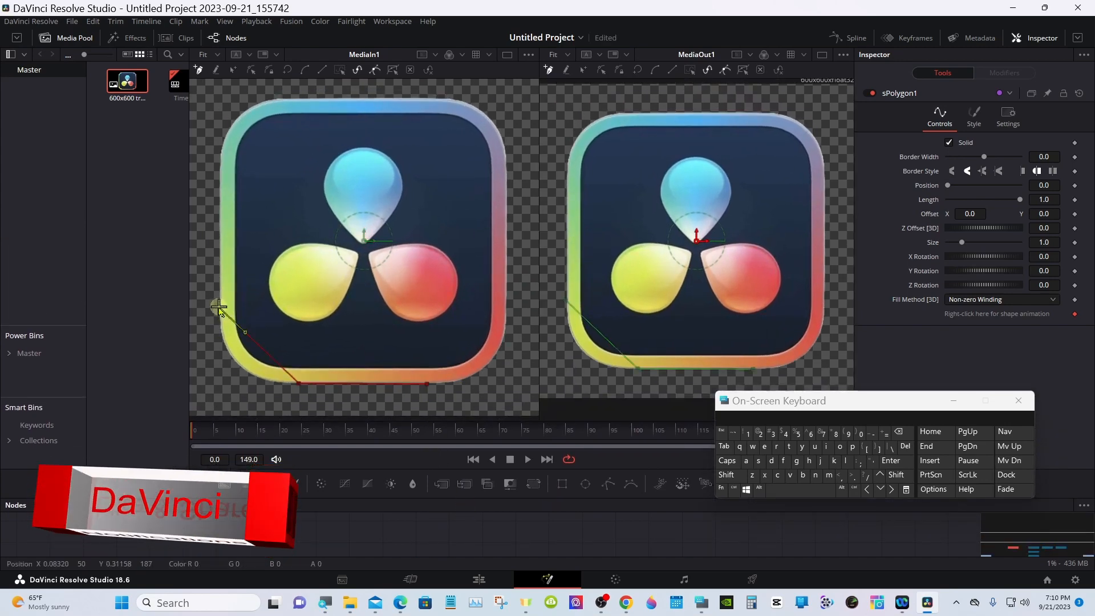
{"action": "left_click", "coordinate": [218, 164]}
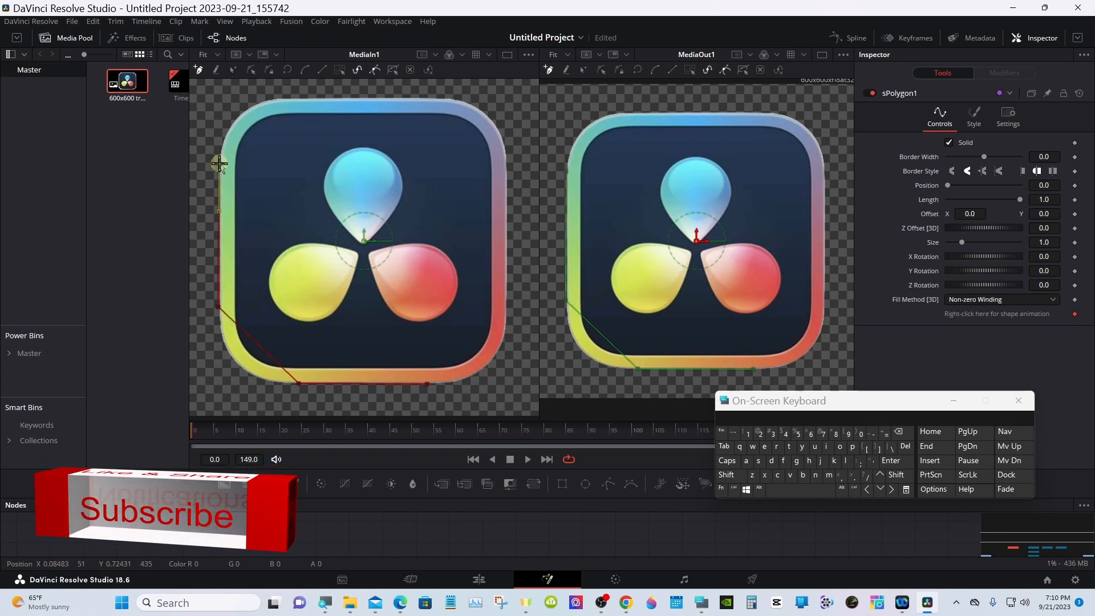
{"action": "left_click", "coordinate": [297, 98]}
{"action": "left_click", "coordinate": [437, 98]}
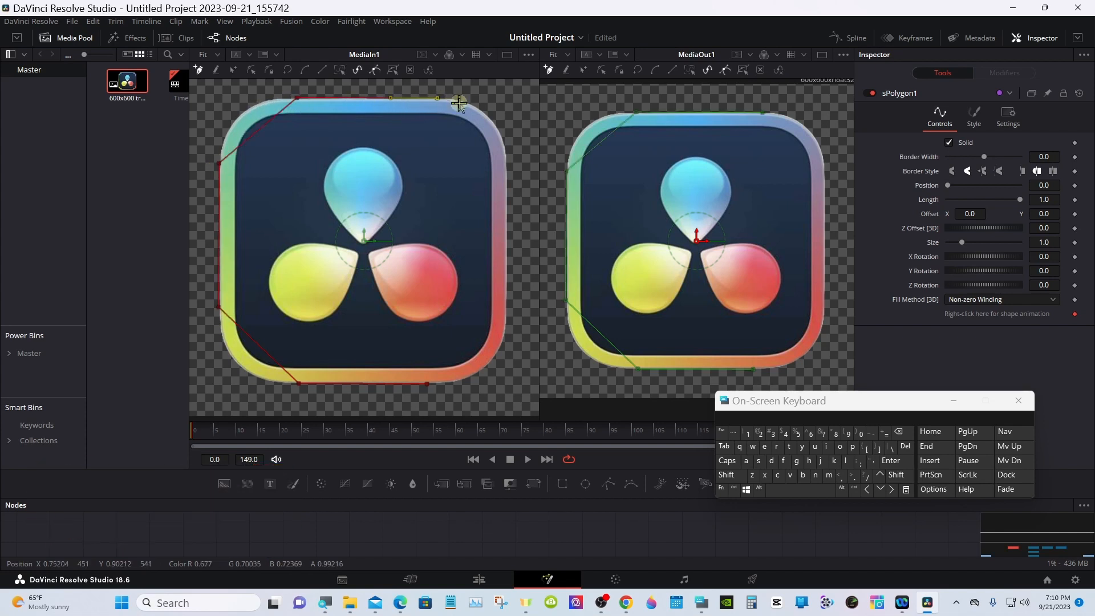
{"action": "left_click", "coordinate": [484, 150]}
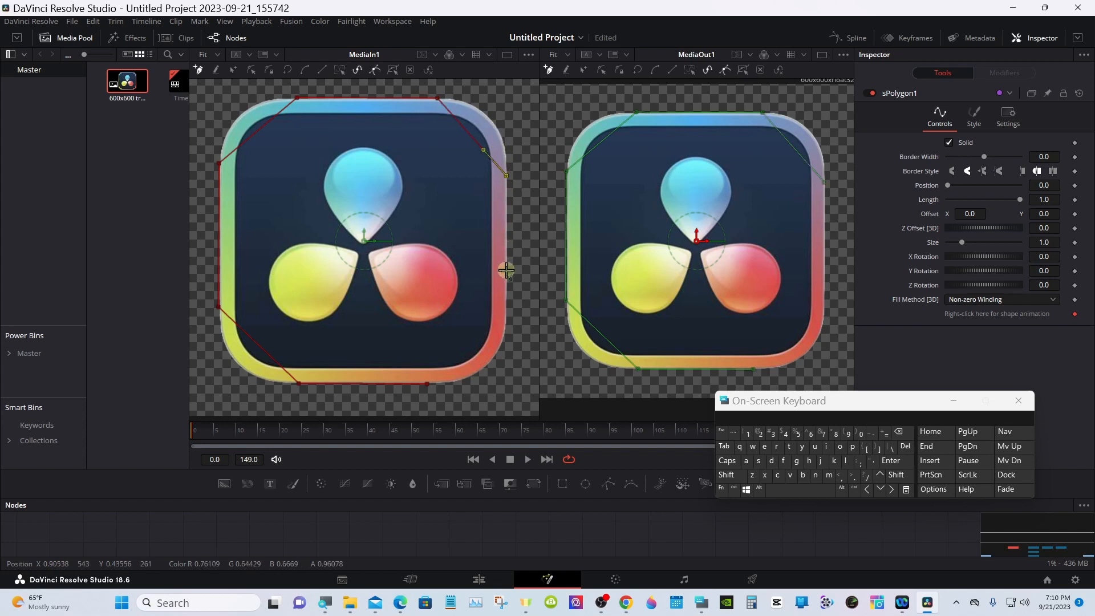
{"action": "left_click", "coordinate": [506, 310]}
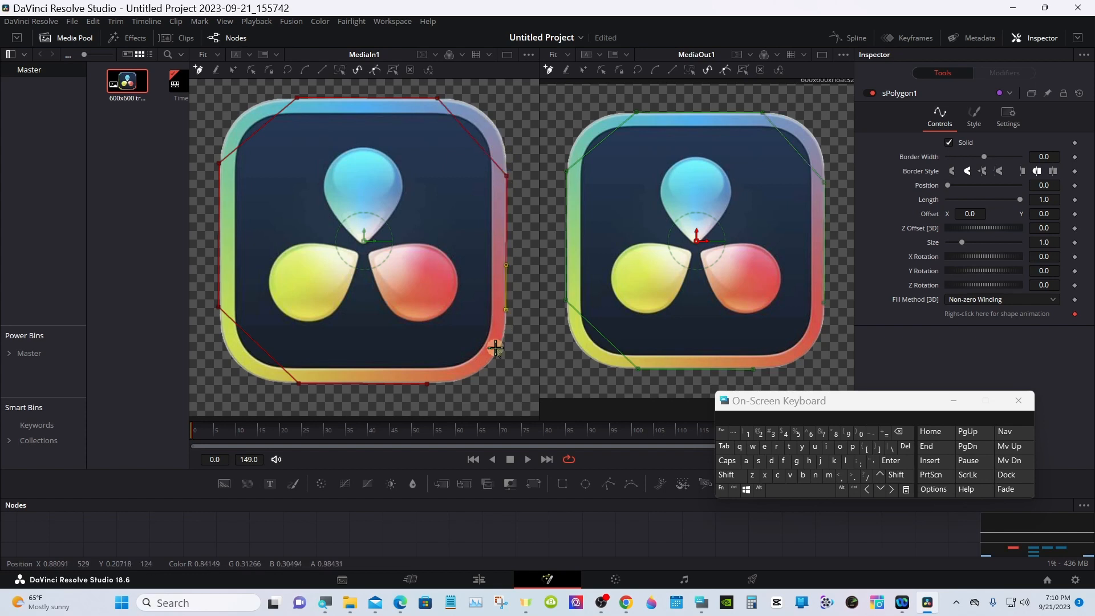
{"action": "left_click", "coordinate": [429, 386]}
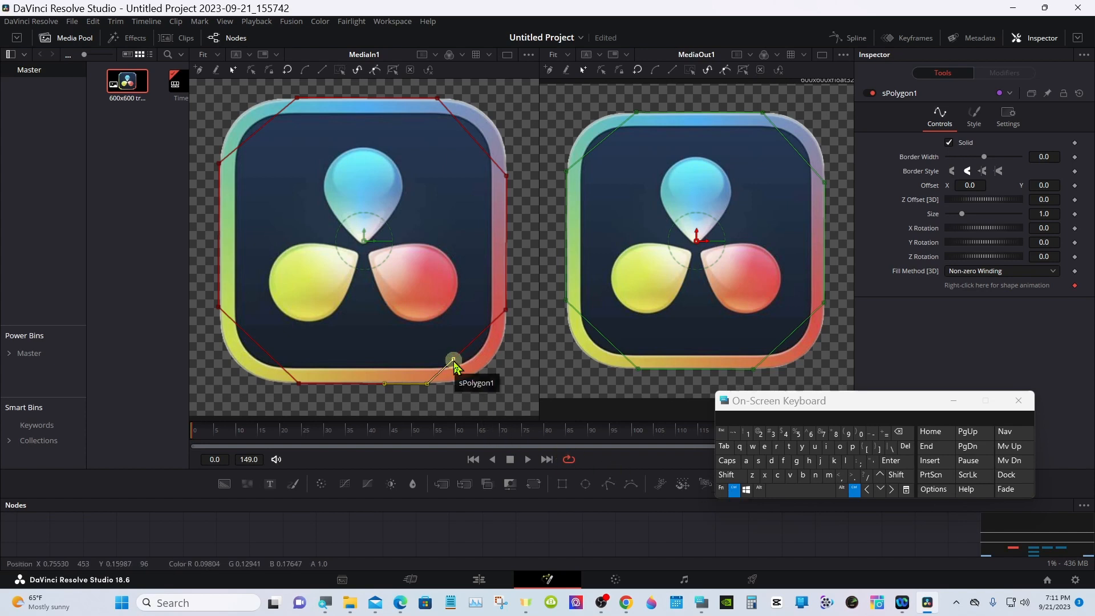
Step: Curve the two lower corners of the sPolygon outline with its point handles so they follow the logo's outer edge
{"action": "left_click_drag", "start_coordinate": [454, 362], "coordinate": [490, 388]}
{"action": "left_click_drag", "start_coordinate": [501, 313], "coordinate": [499, 361]}
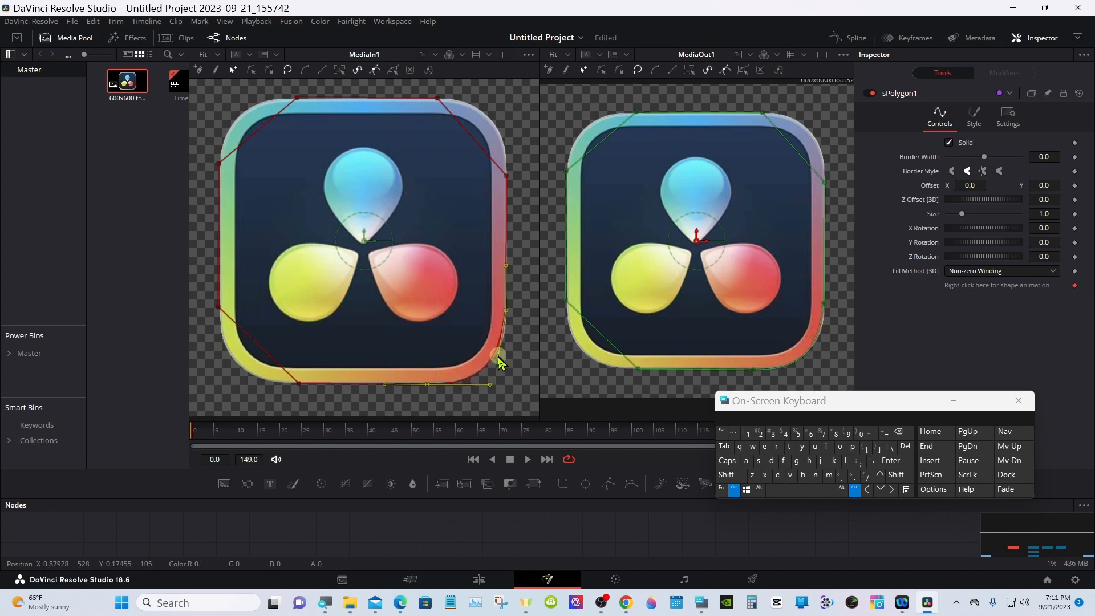
{"action": "left_click_drag", "start_coordinate": [297, 384], "coordinate": [254, 388]}
{"action": "left_click_drag", "start_coordinate": [218, 307], "coordinate": [220, 310]}
{"action": "left_click", "coordinate": [251, 71]}
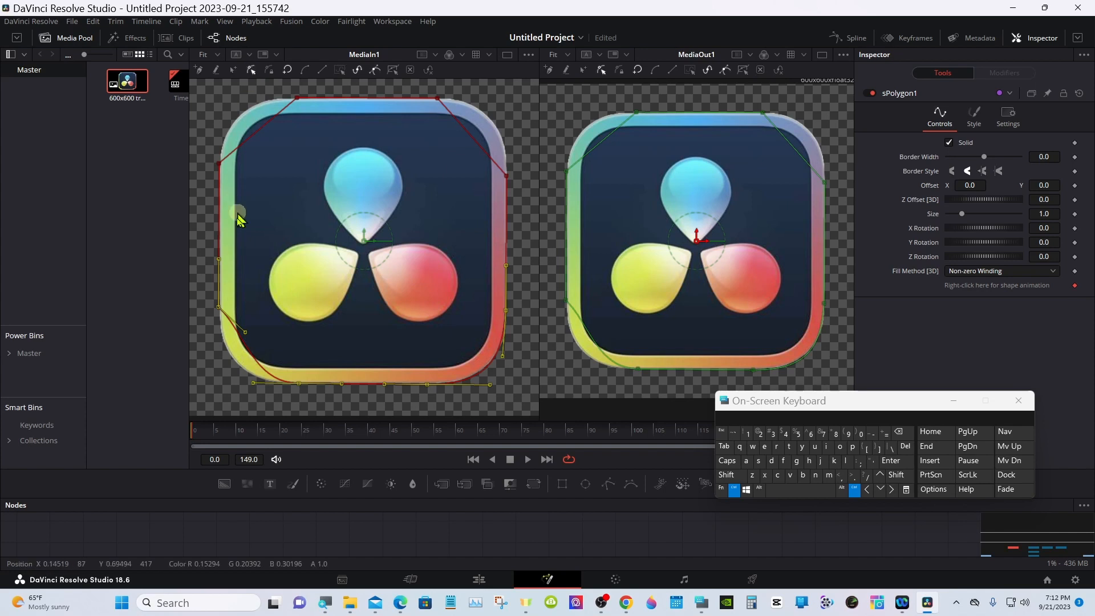
{"action": "left_click_drag", "start_coordinate": [245, 332], "coordinate": [220, 367]}
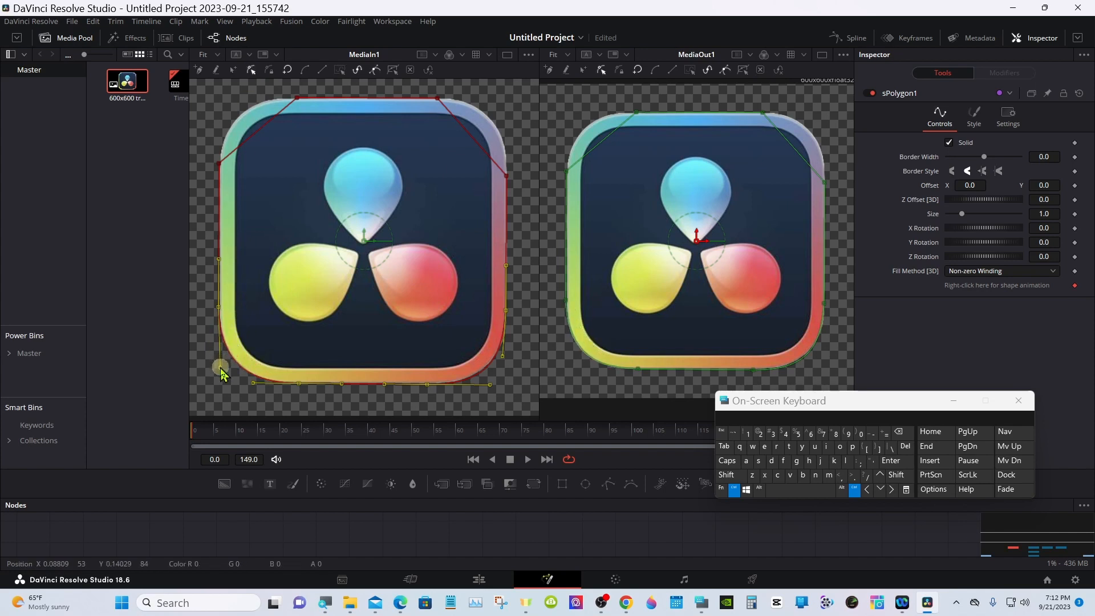
Step: Curve the two upper corners of the outer outline to match the logo, and lock the finished polygon against further point edits
{"action": "left_click_drag", "start_coordinate": [220, 166], "coordinate": [217, 109]}
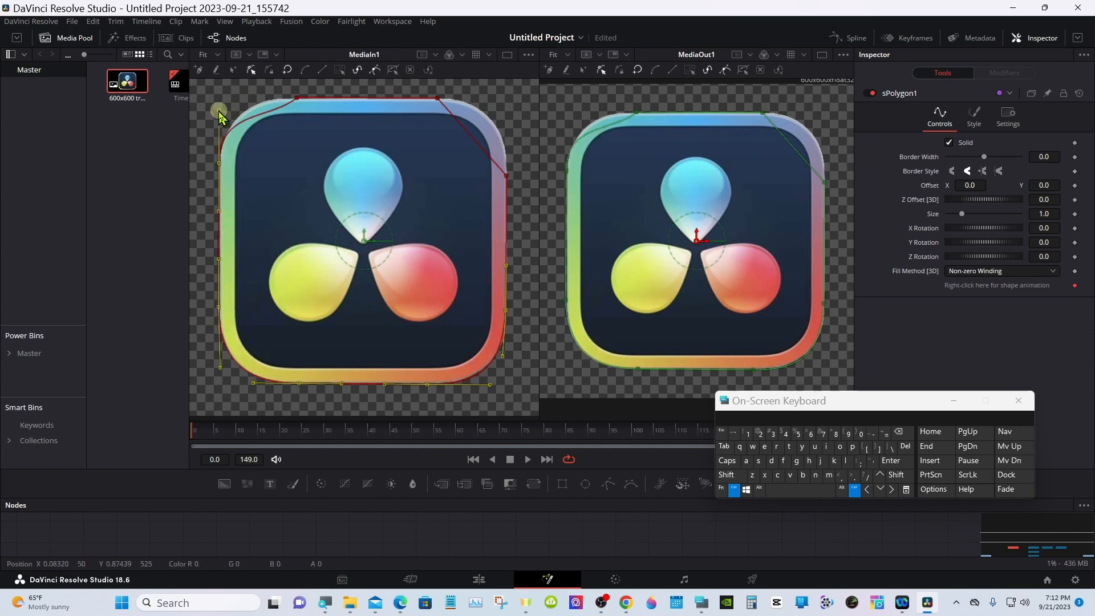
{"action": "left_click_drag", "start_coordinate": [296, 100], "coordinate": [262, 100]}
{"action": "left_click_drag", "start_coordinate": [437, 98], "coordinate": [484, 103]}
{"action": "left_click_drag", "start_coordinate": [506, 175], "coordinate": [506, 132]}
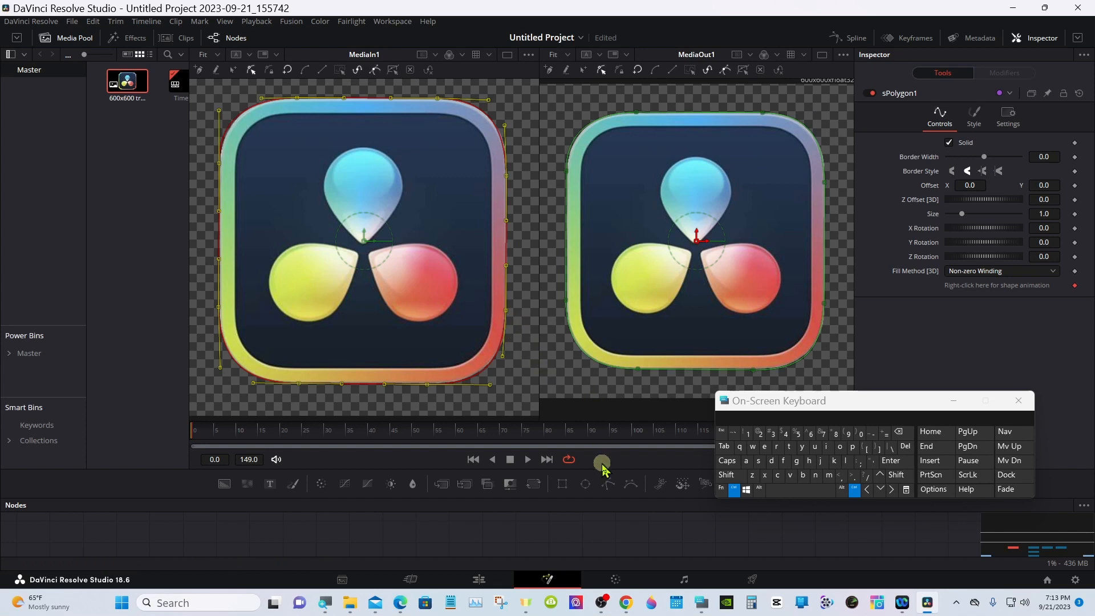
{"action": "left_click", "coordinate": [270, 71]}
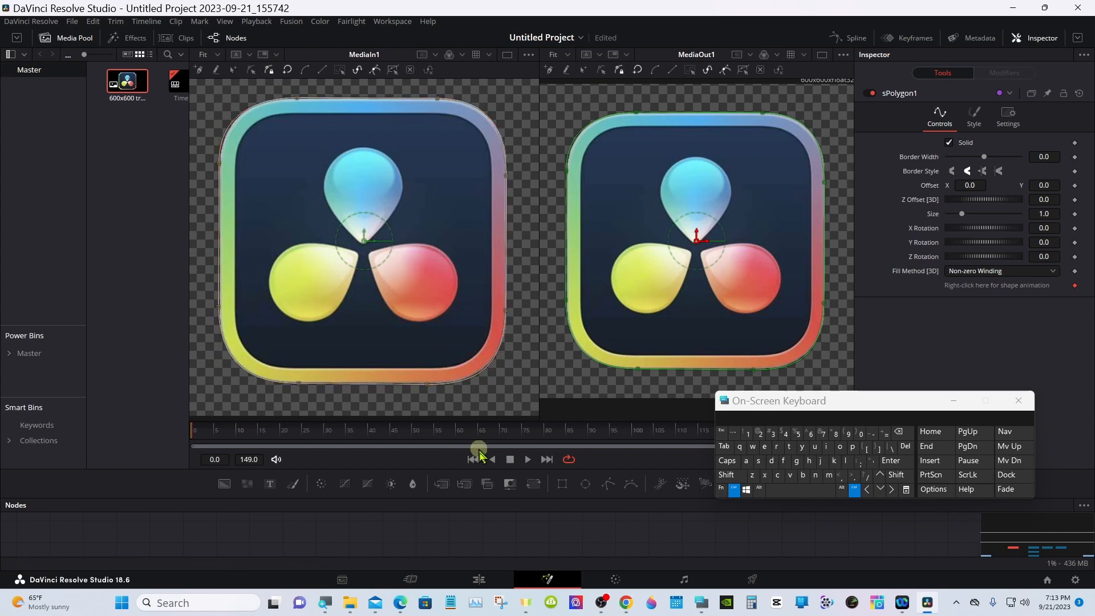
Step: Enlarge the node area again and add a second sPolygon node
{"action": "left_click_drag", "start_coordinate": [501, 500], "coordinate": [497, 395]}
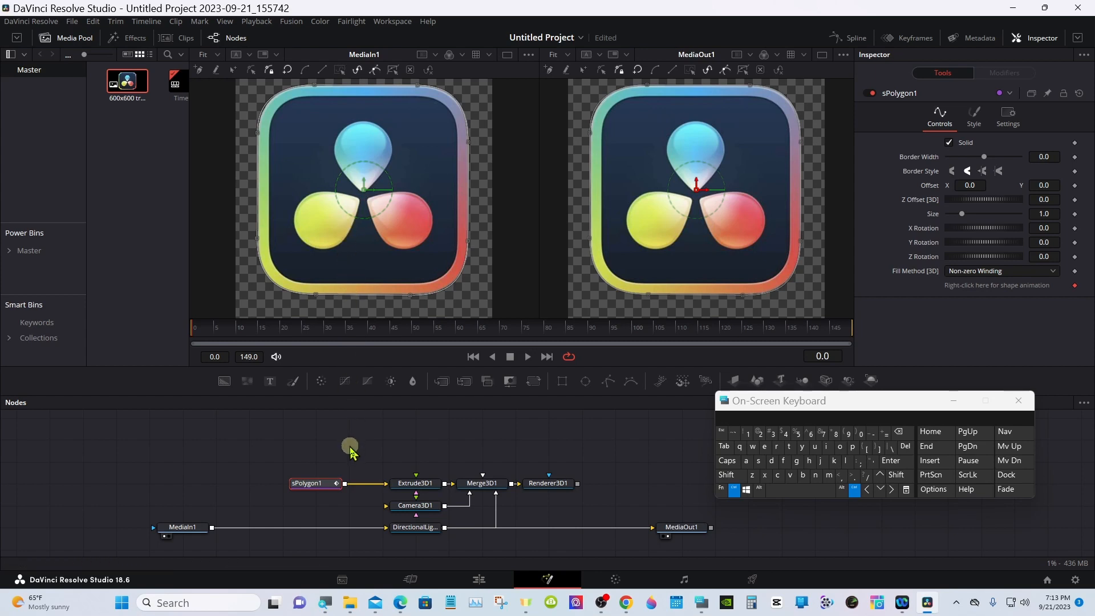
{"action": "key", "text": "shift+space"}
{"action": "type", "text": "sPolygon"}
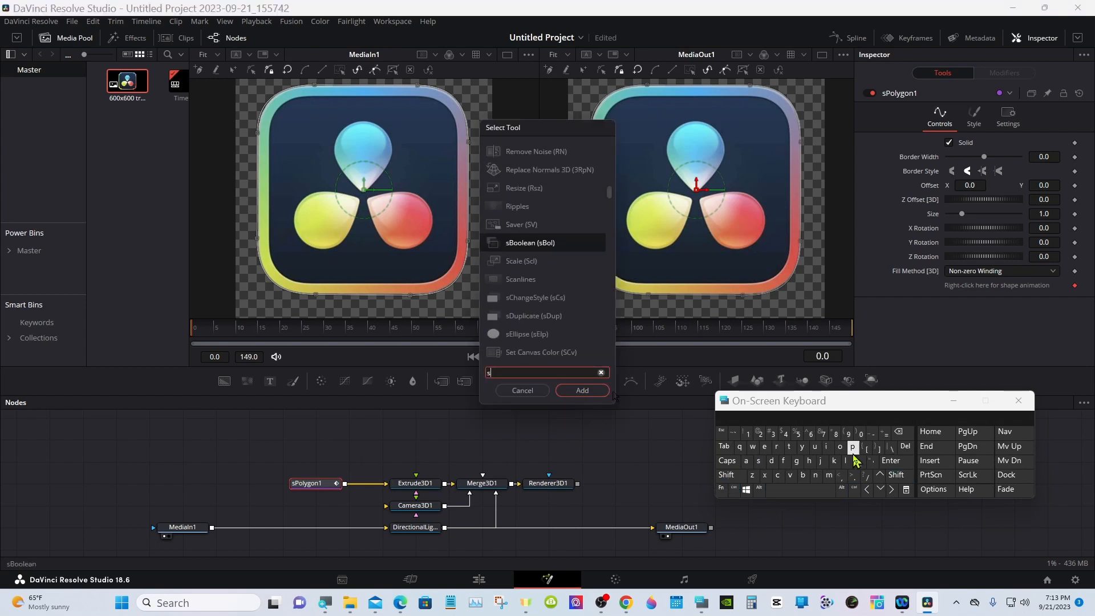
{"action": "left_click", "coordinate": [573, 391]}
Step: Delete the automatically inserted sMerge node, set the second sPolygon apart, and reconnect the first sPolygon to the Extrude 3D node
{"action": "mouse_move", "coordinate": [315, 484]}
{"action": "left_mouse_down"}
{"action": "mouse_move", "coordinate": [379, 410]}
{"action": "mouse_move", "coordinate": [303, 480]}
{"action": "left_mouse_up"}
{"action": "left_click_drag", "start_coordinate": [310, 533], "coordinate": [254, 490]}
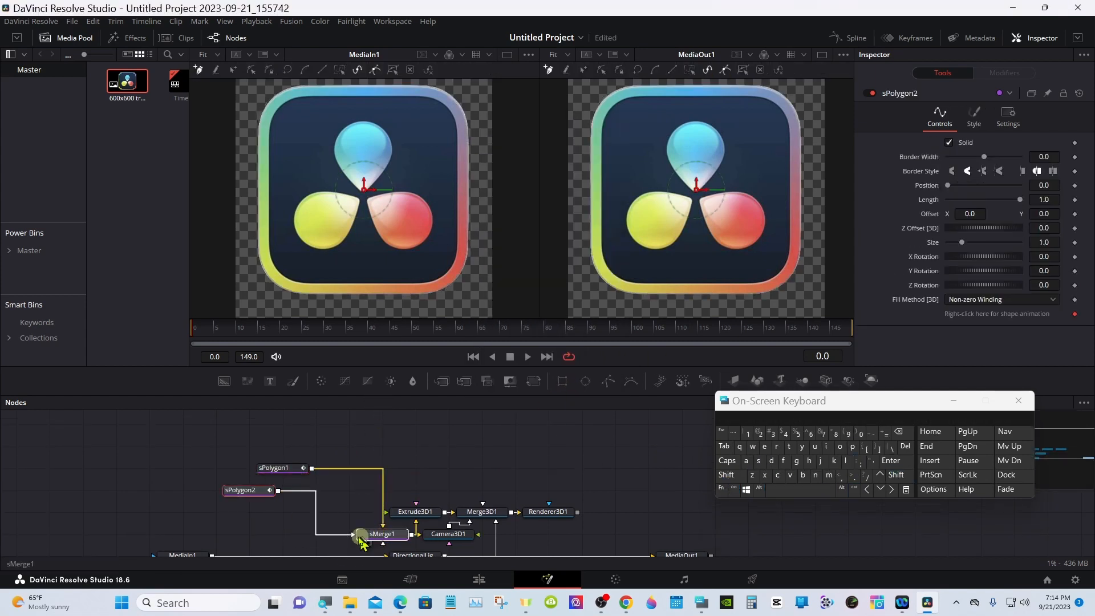
{"action": "left_click_drag", "start_coordinate": [364, 536], "coordinate": [330, 515]}
{"action": "left_click_drag", "start_coordinate": [349, 503], "coordinate": [339, 473]}
{"action": "right_click", "coordinate": [328, 512]}
{"action": "key", "text": "Delete"}
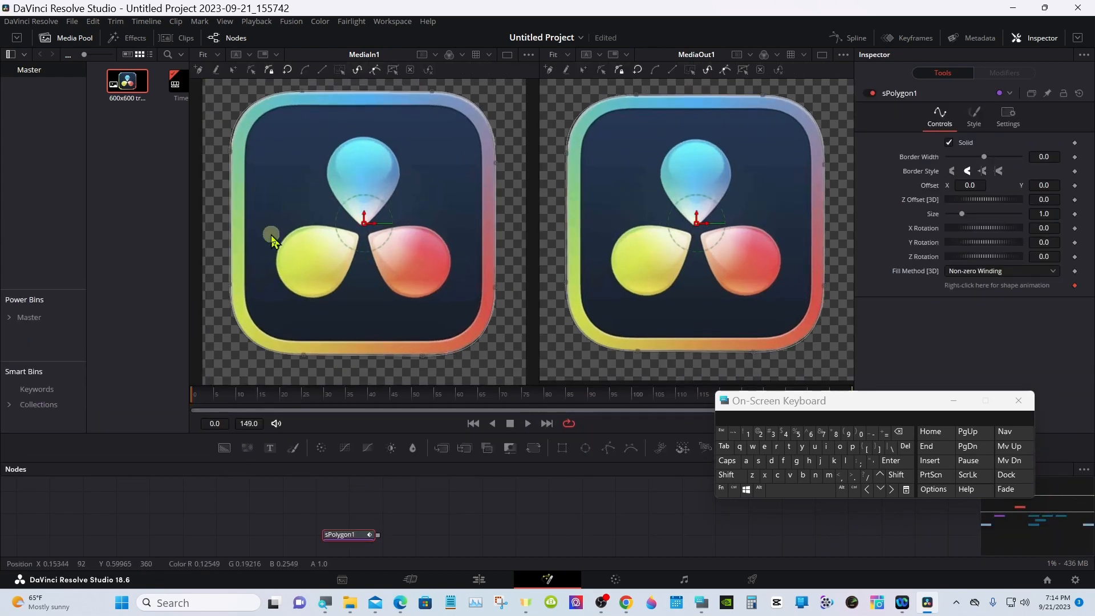
{"action": "left_click", "coordinate": [371, 512]}
{"action": "left_click_drag", "start_coordinate": [245, 511], "coordinate": [283, 424]}
{"action": "mouse_move", "coordinate": [336, 468]}
{"action": "left_mouse_down"}
{"action": "mouse_move", "coordinate": [328, 500]}
{"action": "mouse_move", "coordinate": [306, 513]}
{"action": "left_mouse_up"}
{"action": "left_click_drag", "start_coordinate": [347, 512], "coordinate": [391, 511]}
Step: With the second sPolygon selected and the viewers enlarged, trace the inner edge of the logo's border as a closed eight-point shape
{"action": "left_click", "coordinate": [290, 426]}
{"action": "left_click_drag", "start_coordinate": [377, 395], "coordinate": [376, 503]}
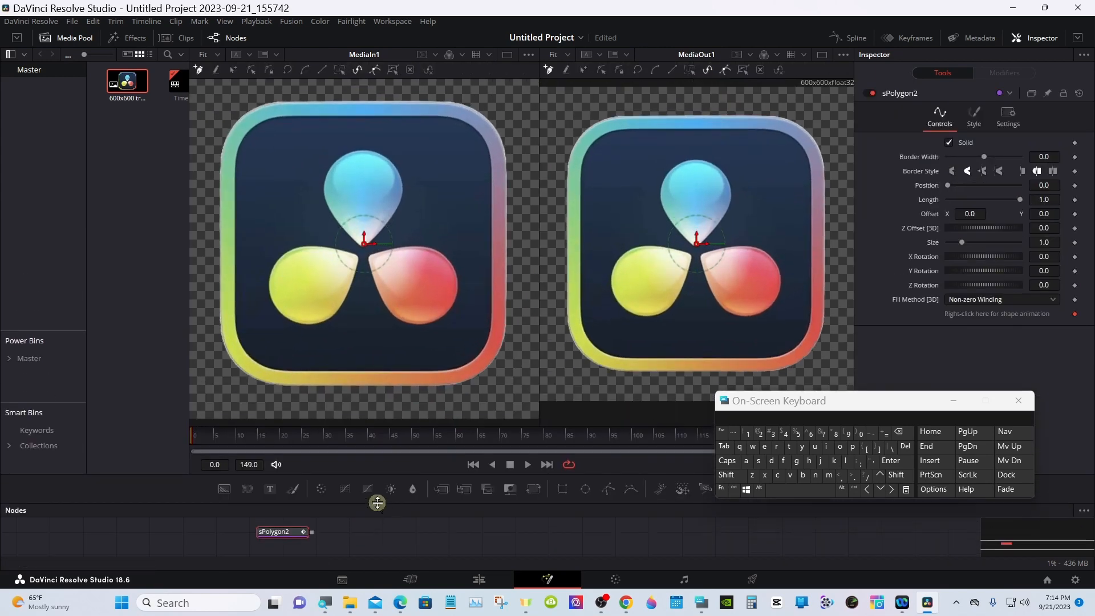
{"action": "left_click_drag", "start_coordinate": [424, 371], "coordinate": [389, 370]}
{"action": "left_click", "coordinate": [287, 370]}
{"action": "left_click", "coordinate": [233, 314]}
{"action": "left_click", "coordinate": [235, 170]}
{"action": "left_click", "coordinate": [293, 115]}
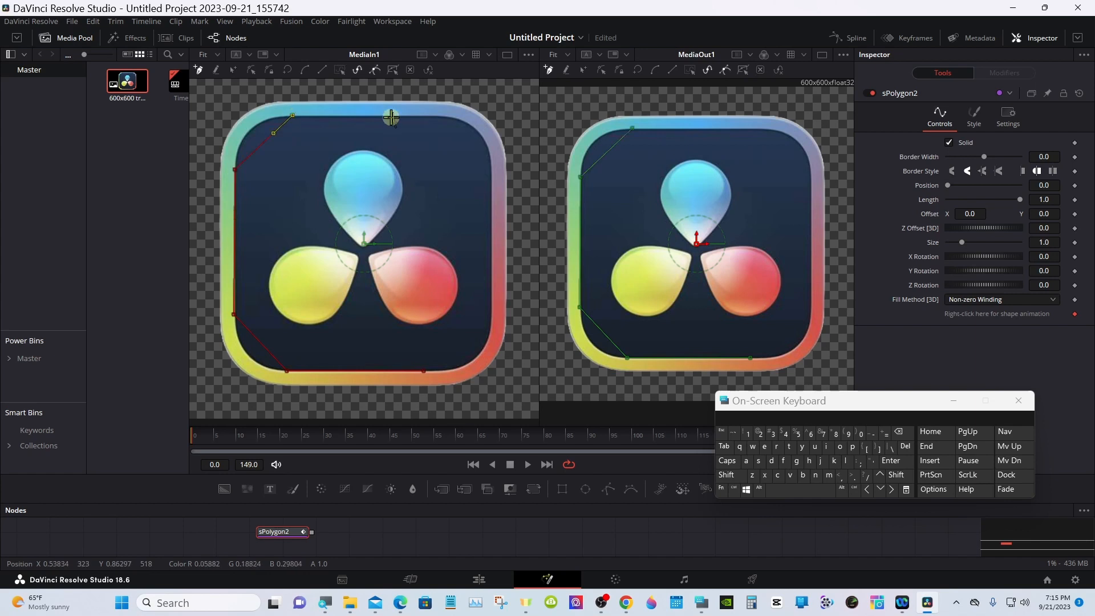
{"action": "left_click_drag", "start_coordinate": [388, 116], "coordinate": [434, 117]}
{"action": "left_click", "coordinate": [490, 174]}
{"action": "left_click", "coordinate": [490, 325]}
{"action": "left_click", "coordinate": [423, 371]}
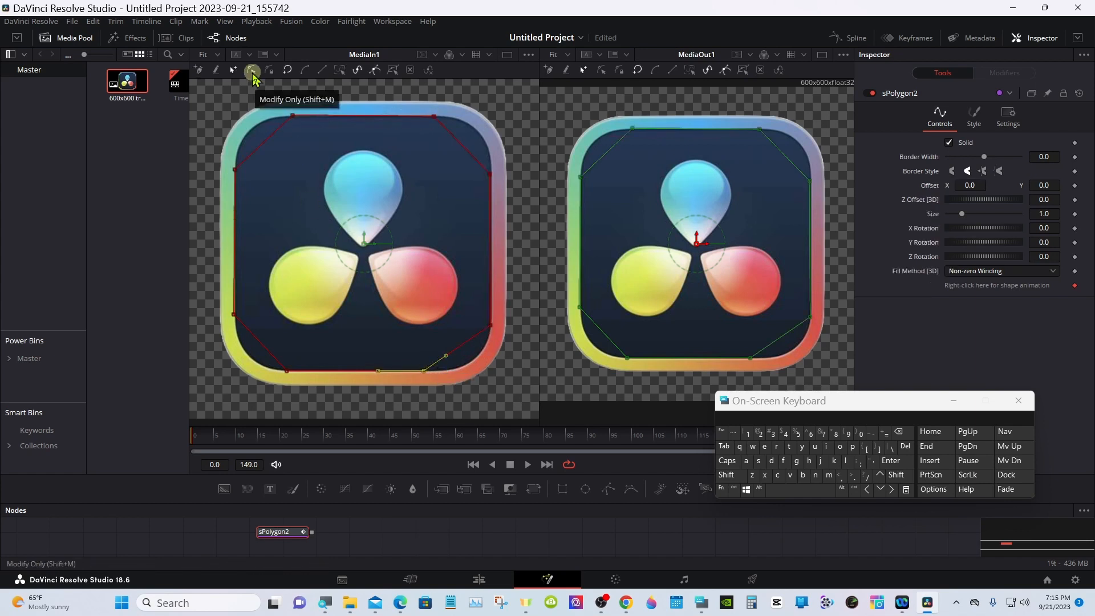
Step: Switch the second sPolygon to Modify Only and curve its two lower corners along the border's inner edge
{"action": "left_click", "coordinate": [251, 70]}
{"action": "mouse_move", "coordinate": [448, 368]}
{"action": "left_mouse_down"}
{"action": "mouse_move", "coordinate": [511, 404]}
{"action": "mouse_move", "coordinate": [461, 376]}
{"action": "left_mouse_up"}
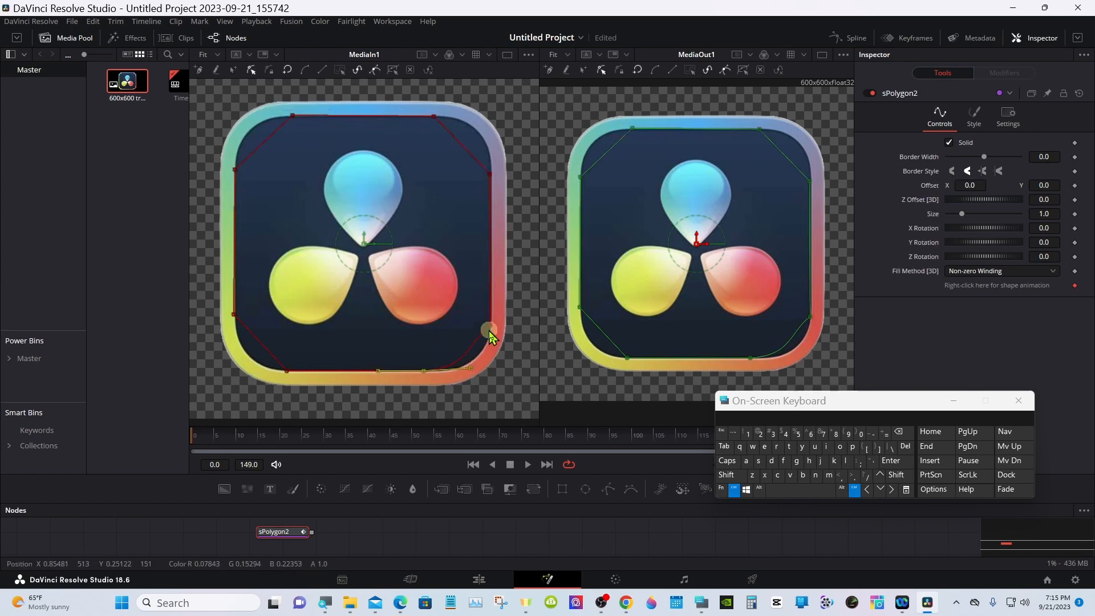
{"action": "left_click_drag", "start_coordinate": [488, 331], "coordinate": [477, 361]}
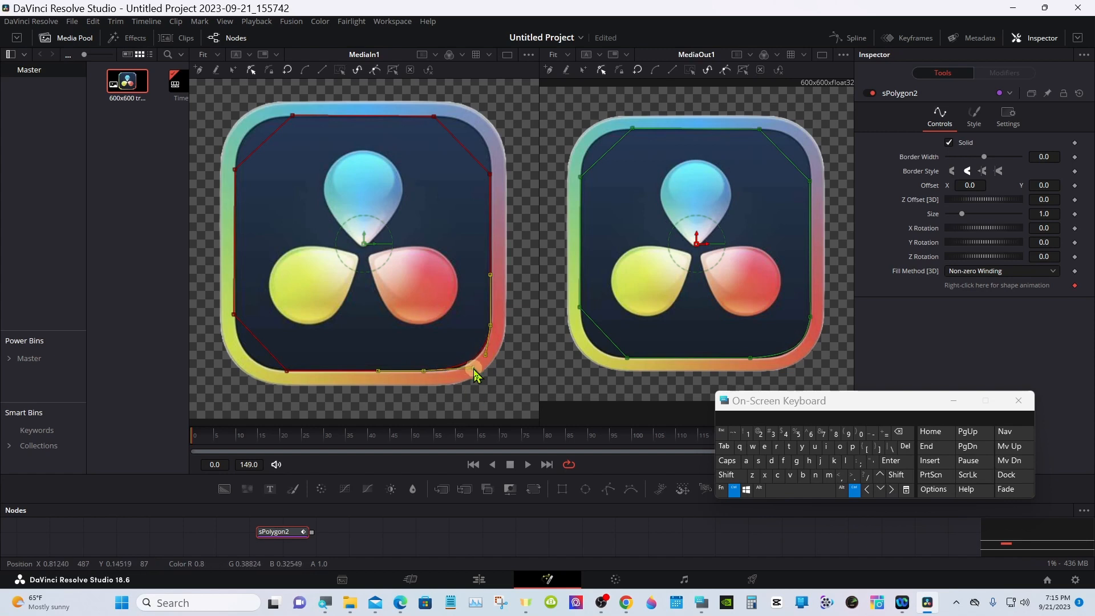
{"action": "left_click_drag", "start_coordinate": [286, 371], "coordinate": [235, 371]}
Step: Curve the two upper corners of the second sPolygon along the border's inner edge and lock the finished outline
{"action": "left_click_drag", "start_coordinate": [235, 170], "coordinate": [238, 142]}
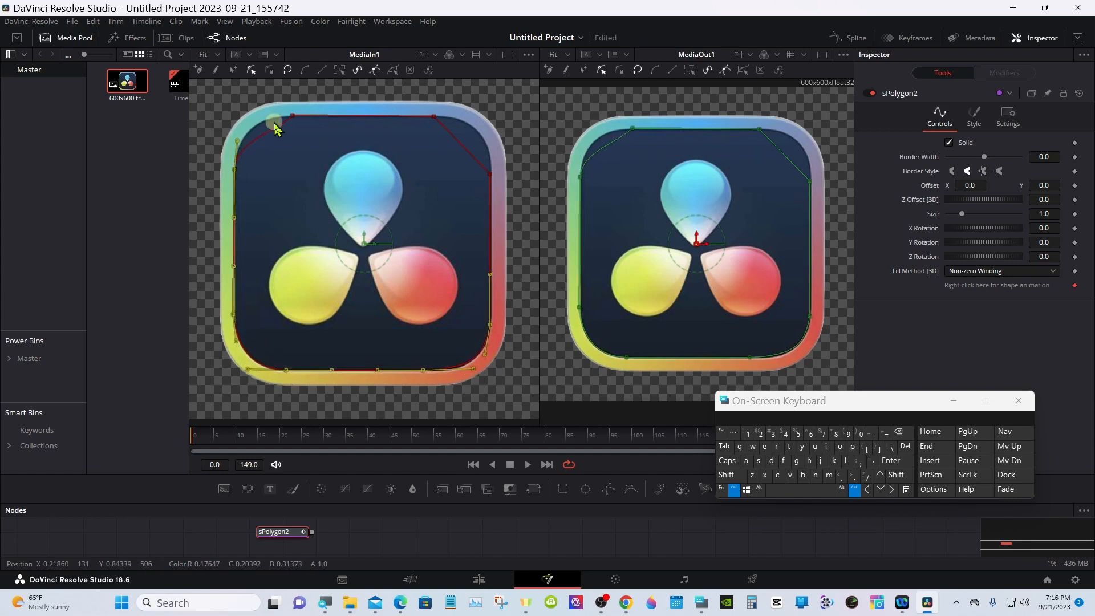
{"action": "left_click_drag", "start_coordinate": [293, 117], "coordinate": [257, 117]}
{"action": "left_click_drag", "start_coordinate": [435, 116], "coordinate": [469, 121]}
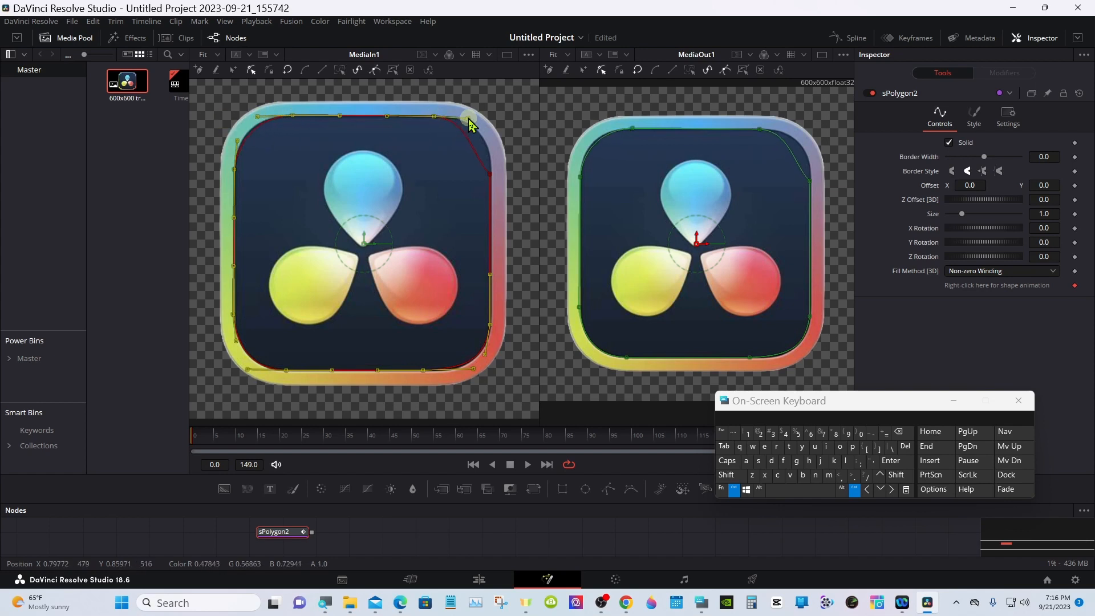
{"action": "left_click_drag", "start_coordinate": [491, 175], "coordinate": [469, 121]}
{"action": "left_click", "coordinate": [269, 70]}
Step: Rename the second sPolygon node as Inner sPolygon2
{"action": "right_click", "coordinate": [272, 531]}
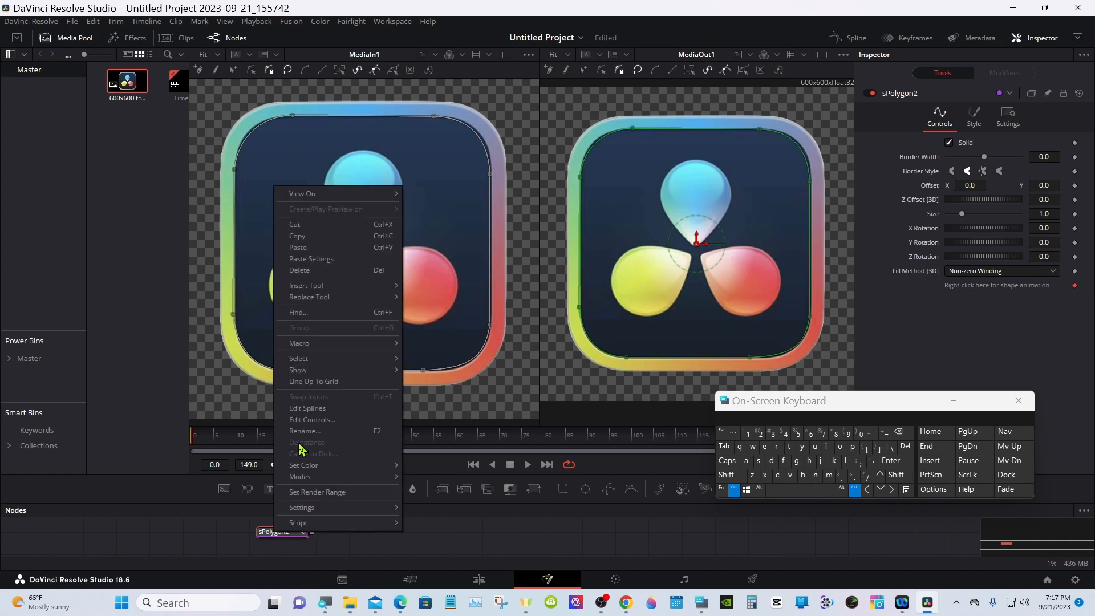
{"action": "left_click", "coordinate": [300, 447]}
{"action": "type", "text": "Inner sPolygon2"}
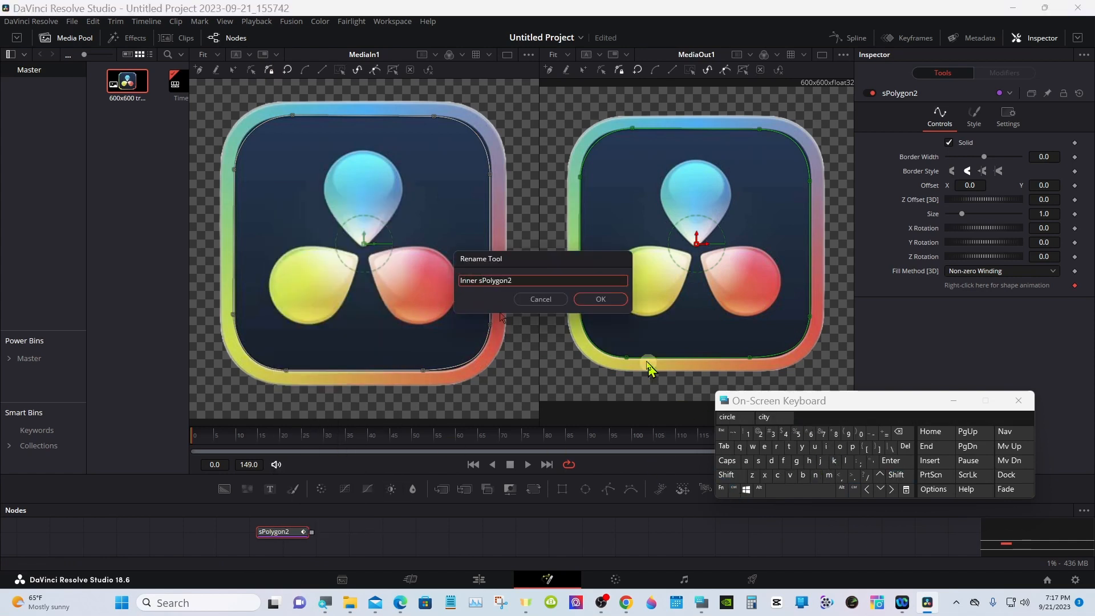
{"action": "key", "text": "Return"}
Step: Enlarge the node area and rename the sPolygon node feeding the Extrude 3D node as OutersPolygon1
{"action": "left_click_drag", "start_coordinate": [513, 504], "coordinate": [512, 421]}
{"action": "right_click", "coordinate": [315, 529]}
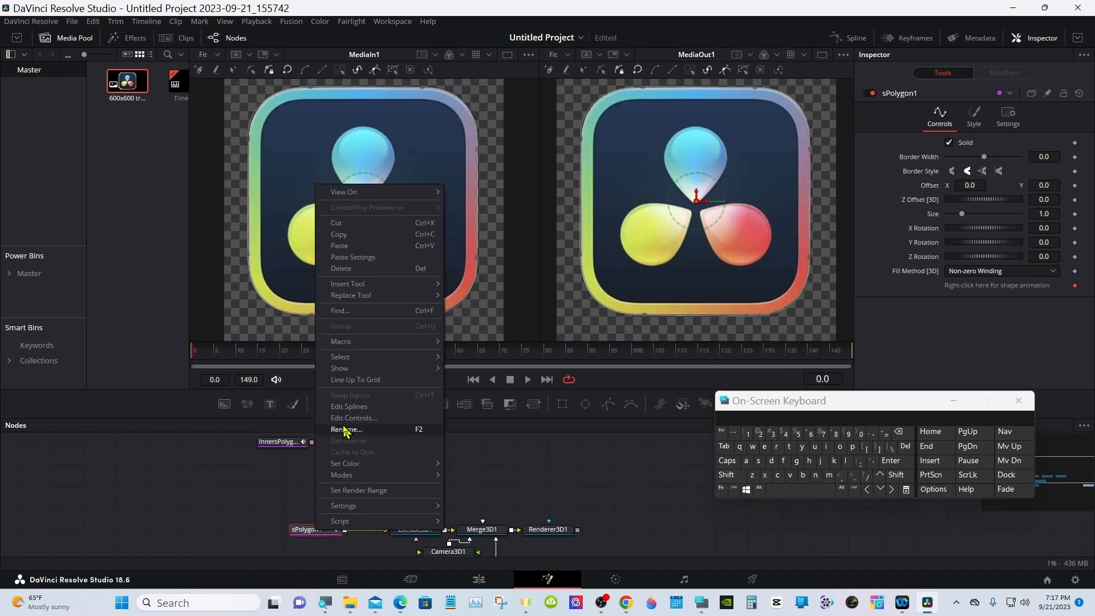
{"action": "left_click", "coordinate": [342, 430]}
{"action": "type", "text": "Outtt"}
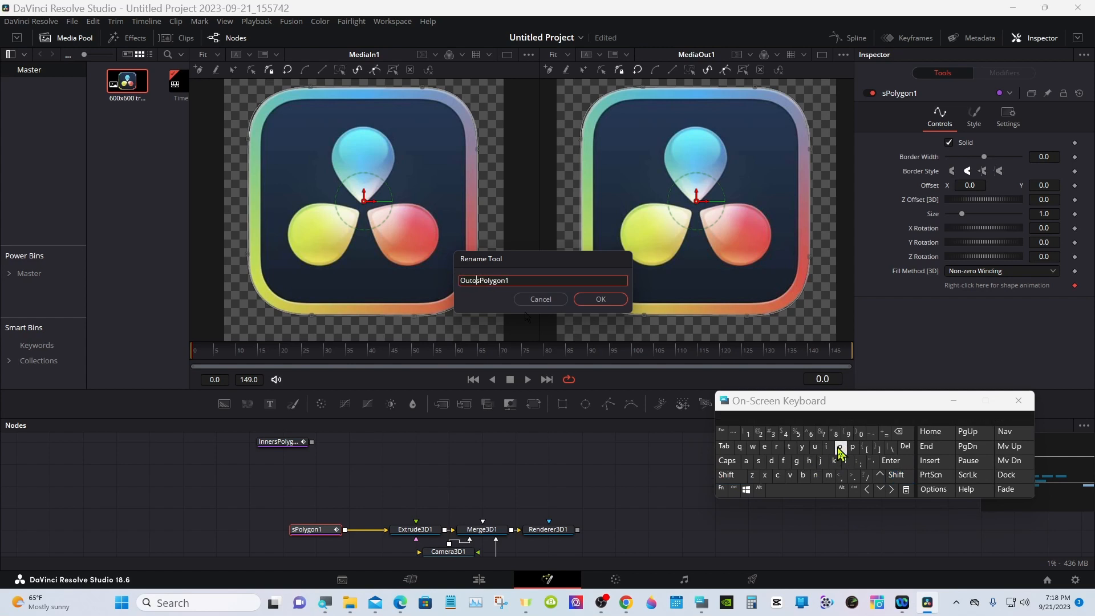
{"action": "key", "text": "BackSpace"}
{"action": "key", "text": "BackSpace"}
{"action": "key", "text": "BackSpace"}
{"action": "key", "text": "BackSpace"}
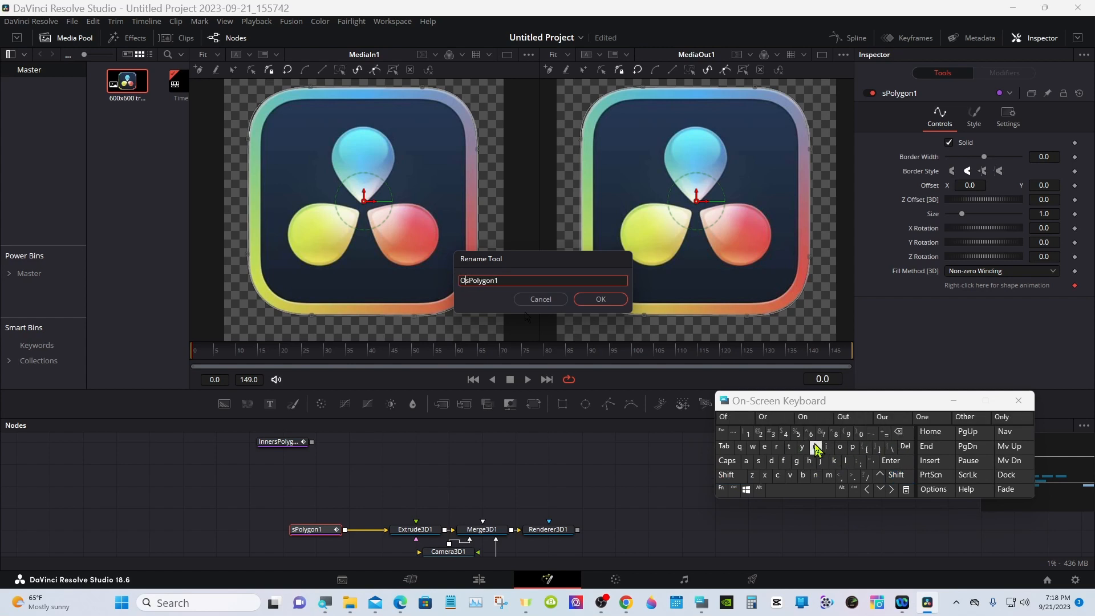
{"action": "type", "text": "uter"}
{"action": "left_click", "coordinate": [601, 299]}
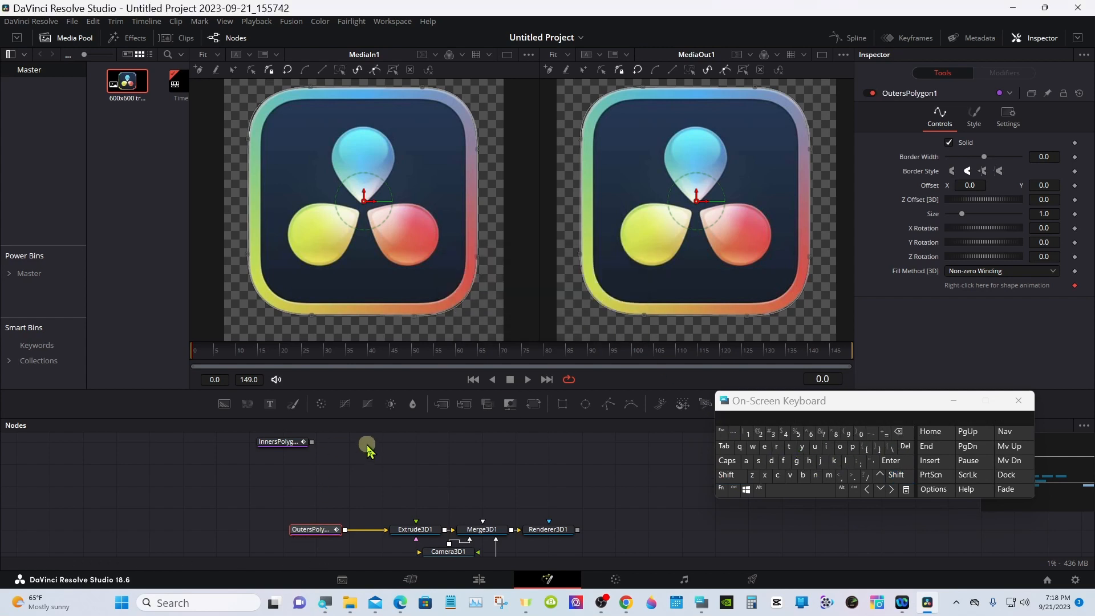
Step: Add another unconnected sPolygon node in the empty node area beside the inner polygon node
{"action": "left_click", "coordinate": [367, 445]}
{"action": "key", "text": "shift+space"}
{"action": "left_click", "coordinate": [582, 389]}
Step: Enlarge the viewers and outline the blue petal with a closed four-point shape at its two sides, its top and its lower tip
{"action": "left_click_drag", "start_coordinate": [416, 418], "coordinate": [415, 515]}
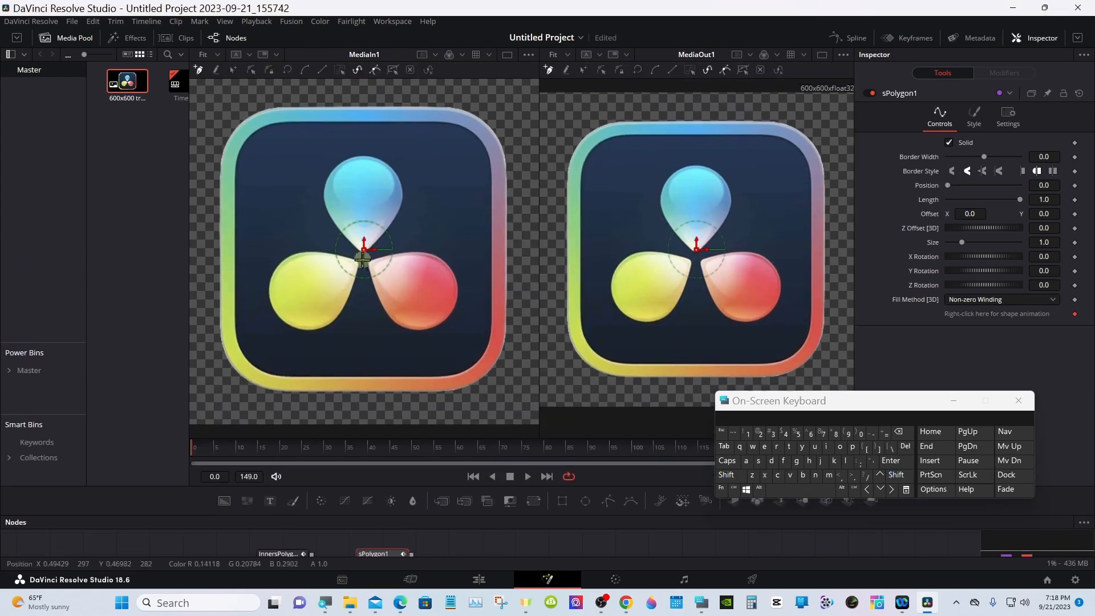
{"action": "left_click", "coordinate": [322, 193]}
{"action": "left_click", "coordinate": [364, 156]}
{"action": "left_click", "coordinate": [402, 197]}
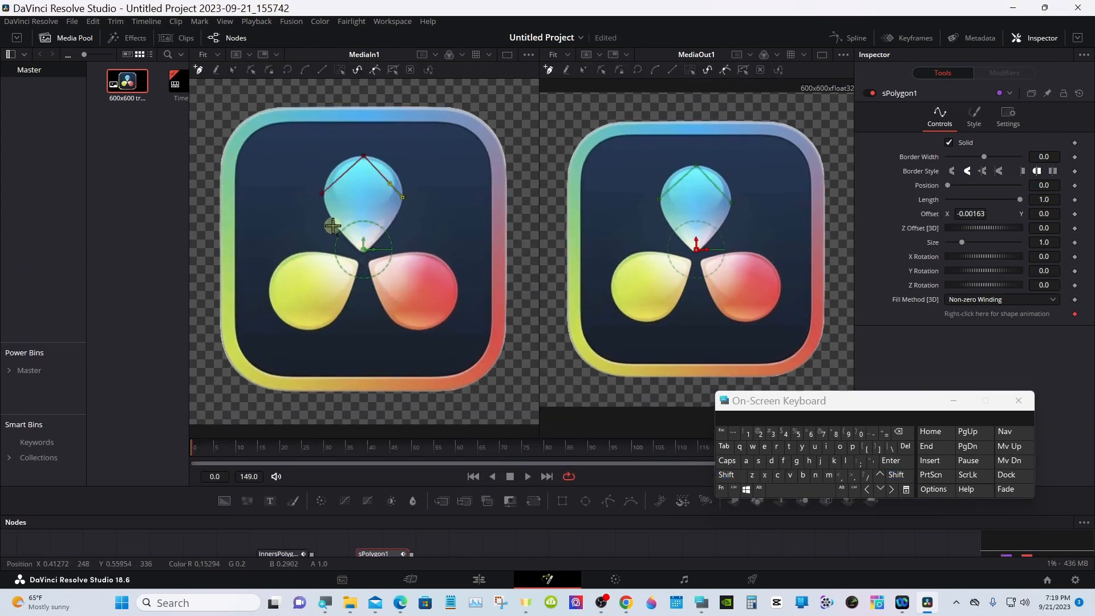
{"action": "left_click", "coordinate": [363, 251]}
{"action": "left_click", "coordinate": [323, 193]}
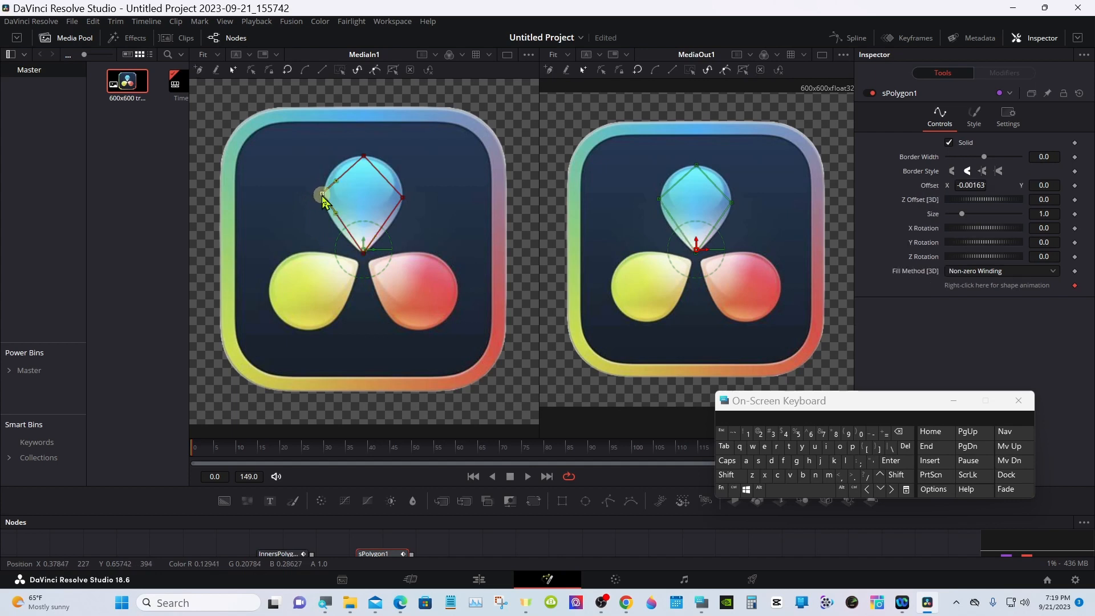
Step: Bend the segments of the petal outline with the point handles so they follow the blue petal's rounded top and tapering sides
{"action": "left_click", "coordinate": [734, 492]}
{"action": "left_click", "coordinate": [364, 155], "text": "ctrl"}
{"action": "left_click_drag", "start_coordinate": [336, 181], "coordinate": [403, 173]}
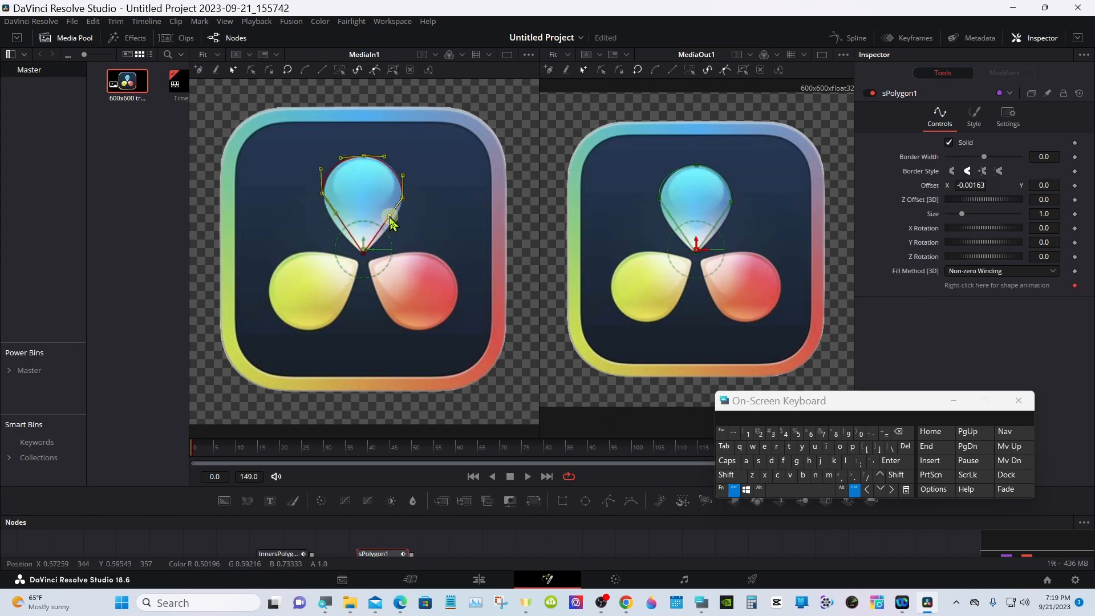
{"action": "left_click_drag", "start_coordinate": [389, 216], "coordinate": [329, 215]}
{"action": "left_click", "coordinate": [364, 252], "text": "ctrl"}
{"action": "left_click", "coordinate": [323, 194], "text": "ctrl"}
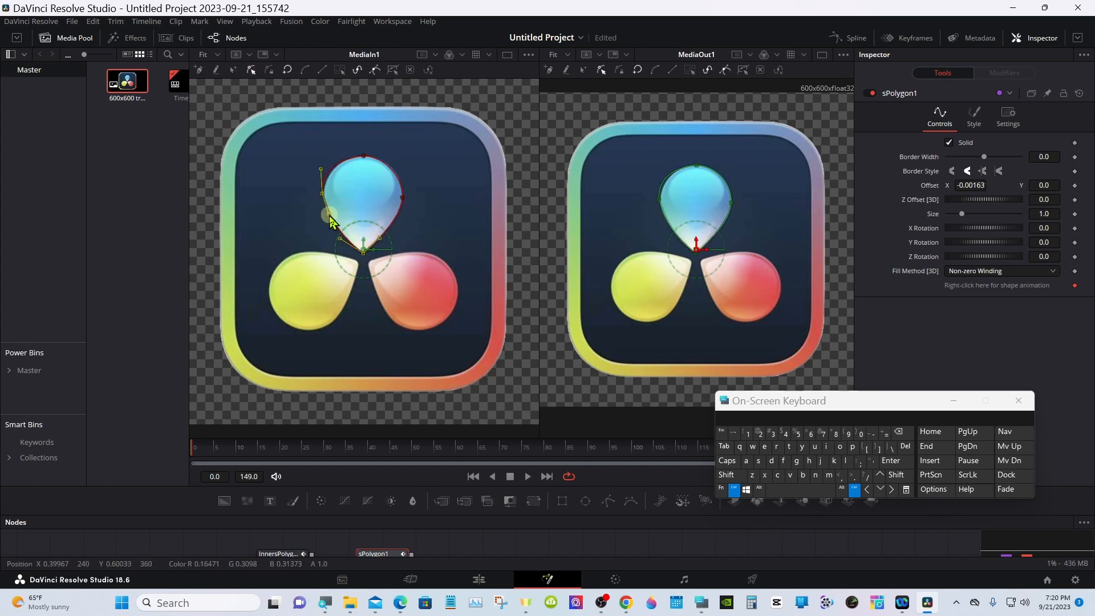
Step: Finish fitting the blue petal's outline along its side, using the Done and Modify Only polyline modes
{"action": "left_click", "coordinate": [271, 70]}
{"action": "left_click", "coordinate": [250, 70]}
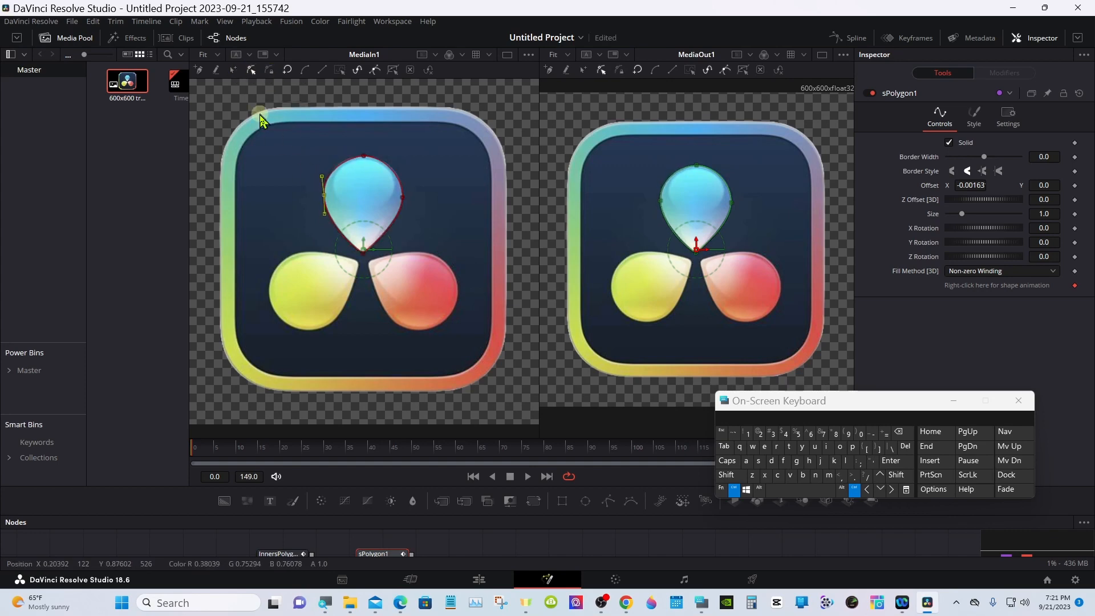
{"action": "left_click", "coordinate": [252, 71]}
Step: Add another unconnected sPolygon node beside sPolygon1 and move sPolygon1 up to make room
{"action": "left_click_drag", "start_coordinate": [439, 515], "coordinate": [431, 408]}
{"action": "left_click", "coordinate": [448, 443]}
{"action": "key", "text": "shift+space"}
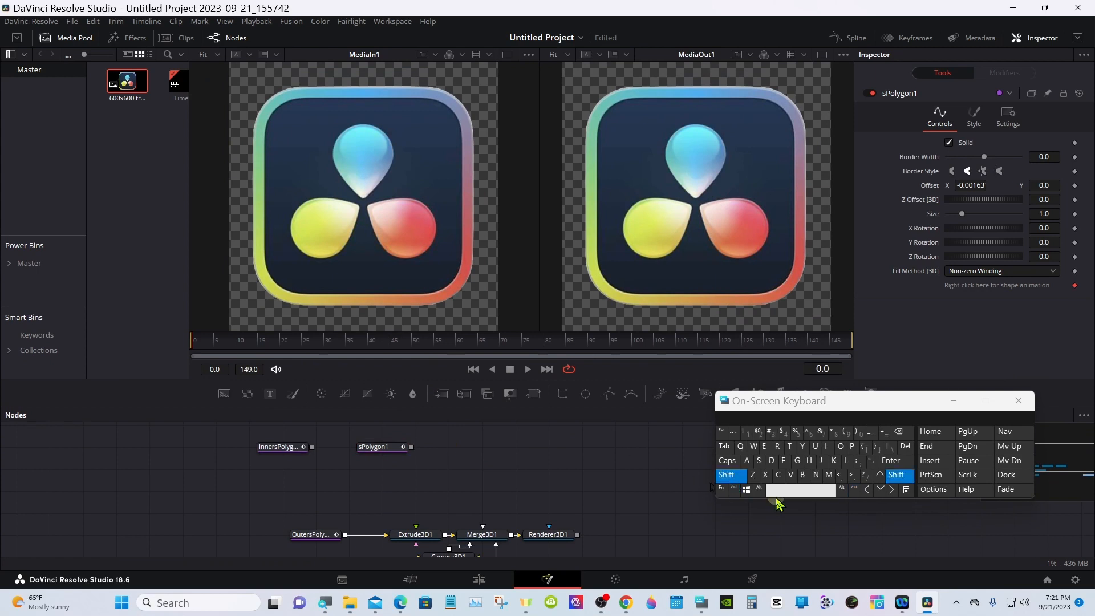
{"action": "key", "text": "Return"}
{"action": "left_click_drag", "start_coordinate": [383, 448], "coordinate": [383, 426]}
Step: Enlarge the viewers and outline the red petal with a closed four-point sPolygon2 shape starting at its inner tip
{"action": "left_click_drag", "start_coordinate": [443, 408], "coordinate": [439, 492]}
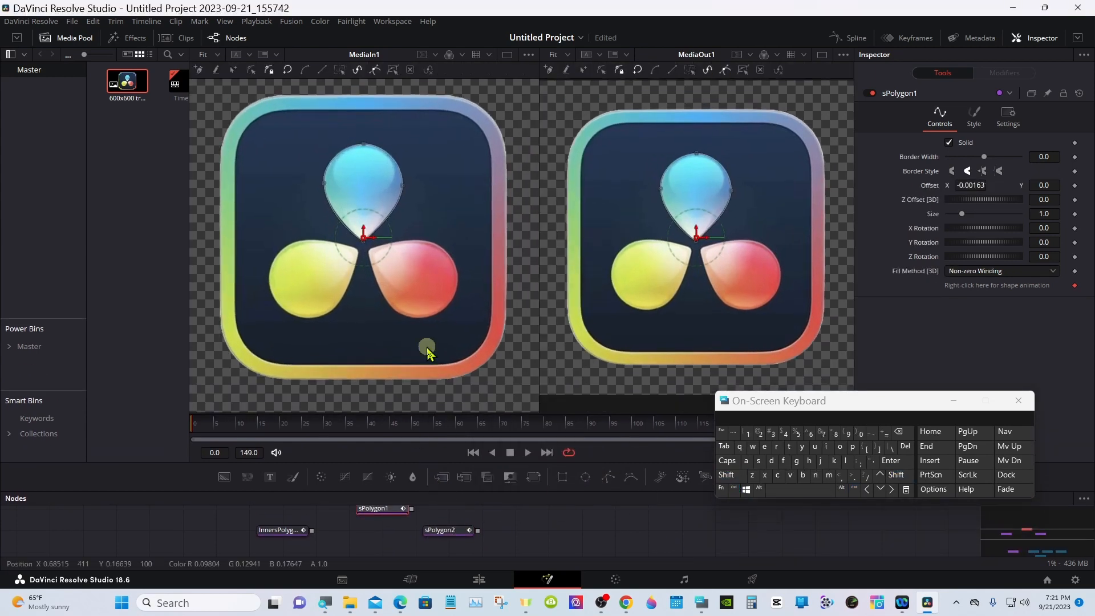
{"action": "left_click", "coordinate": [441, 530]}
{"action": "left_click", "coordinate": [369, 250]}
{"action": "left_click", "coordinate": [438, 246]}
{"action": "left_click", "coordinate": [450, 305]}
{"action": "left_click", "coordinate": [394, 310]}
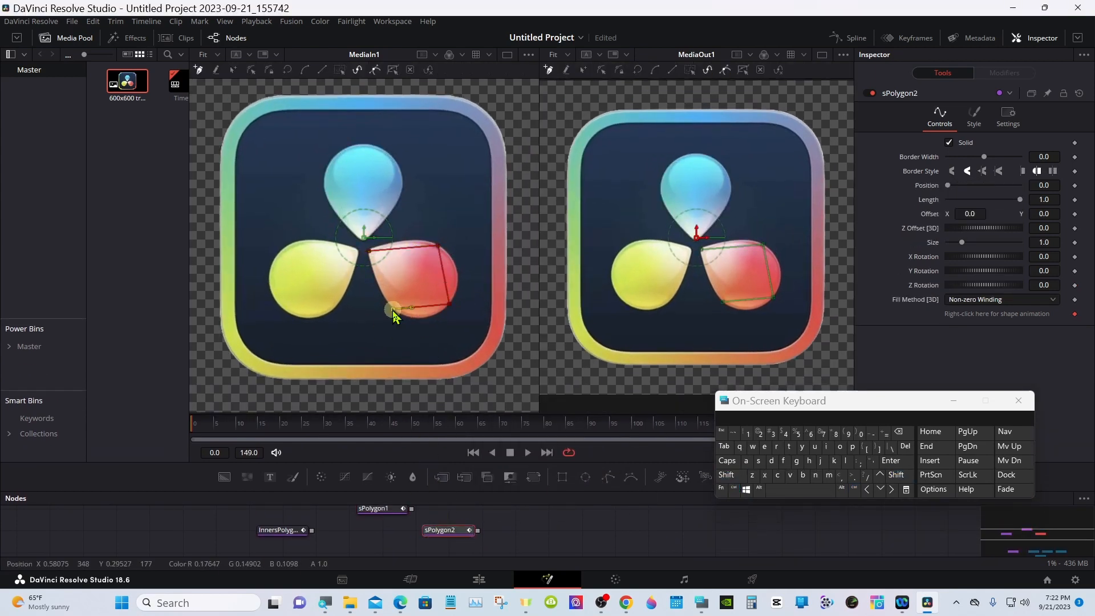
{"action": "left_click", "coordinate": [369, 251]}
Step: Bend the red petal outline's segments with the point handles to follow its rounded end and tapering sides, then set it to Modify Only
{"action": "left_click_drag", "start_coordinate": [442, 266], "coordinate": [416, 236]}
{"action": "left_click", "coordinate": [450, 304], "text": "ctrl"}
{"action": "left_click_drag", "start_coordinate": [445, 285], "coordinate": [402, 322]}
{"action": "left_click_drag", "start_coordinate": [385, 291], "coordinate": [393, 247]}
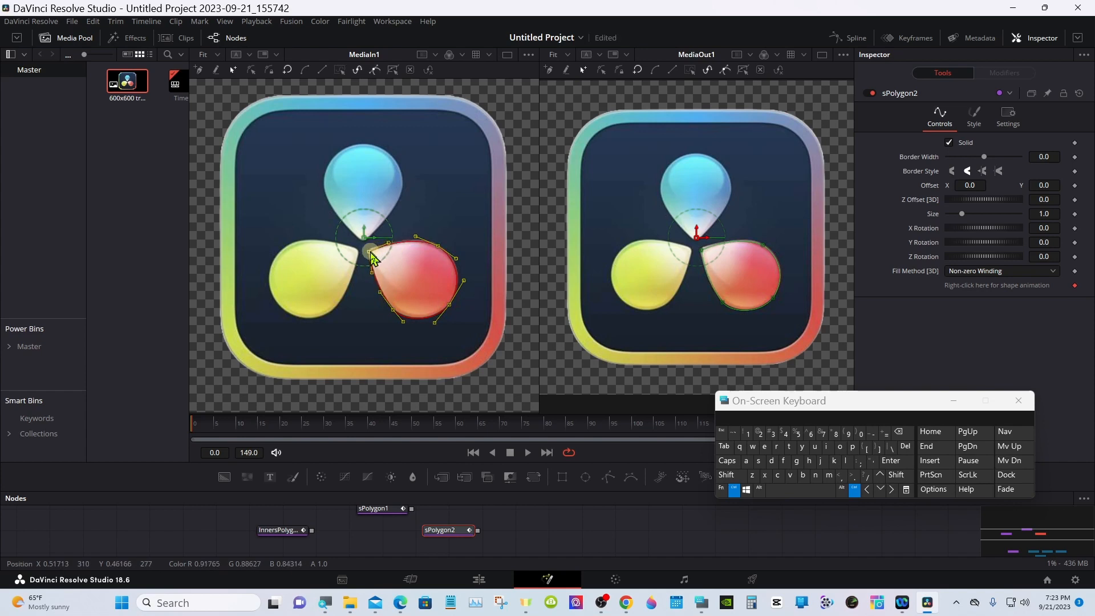
{"action": "left_click", "coordinate": [251, 69]}
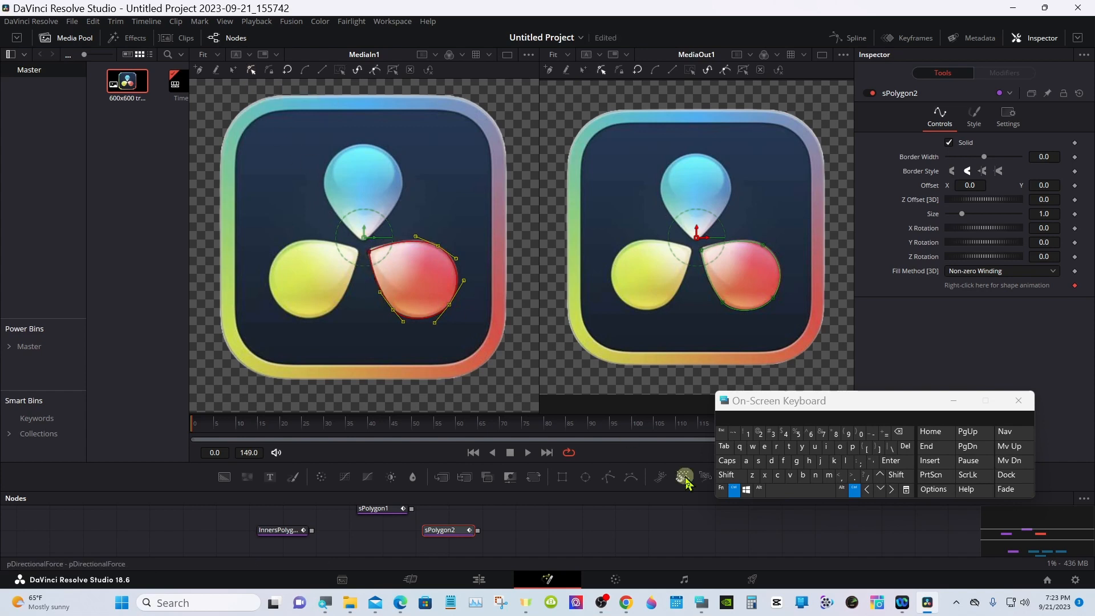
{"action": "left_click_drag", "start_coordinate": [368, 254], "coordinate": [368, 252]}
{"action": "left_click", "coordinate": [438, 246]}
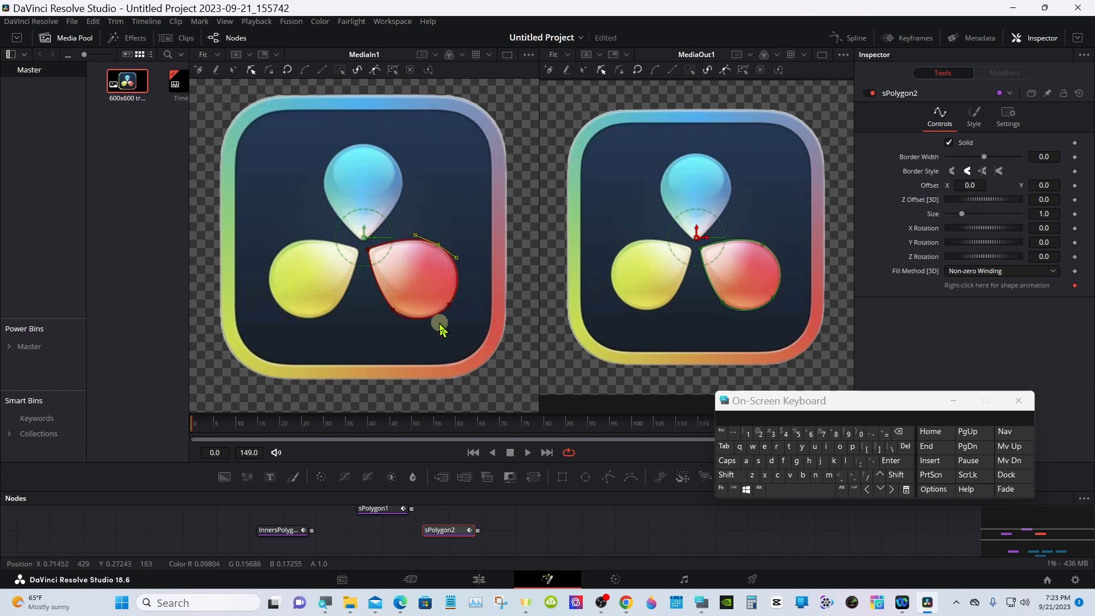
Step: Shift the InnersPolygon2 node aside and add a third petal sPolygon node in the freed space
{"action": "left_click", "coordinate": [508, 518]}
{"action": "left_click", "coordinate": [460, 530]}
{"action": "left_click_drag", "start_coordinate": [460, 491], "coordinate": [425, 414]}
{"action": "left_click_drag", "start_coordinate": [283, 453], "coordinate": [182, 452]}
{"action": "left_click", "coordinate": [318, 454]}
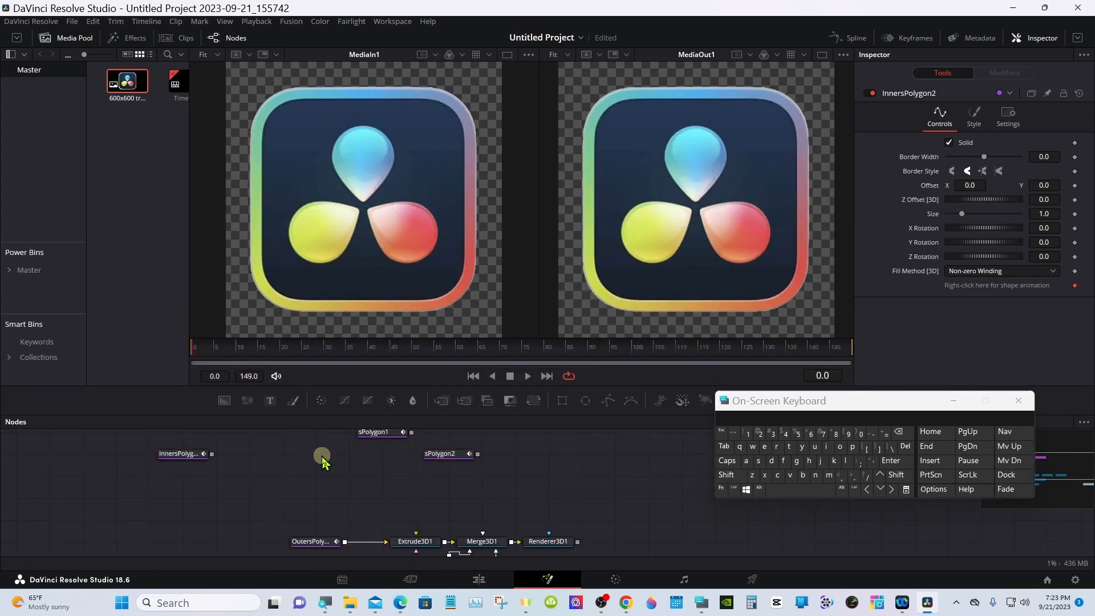
{"action": "key", "text": "shift+space"}
{"action": "left_click", "coordinate": [593, 391]}
Step: Enlarge the viewers and outline the yellow petal with a closed four-point sPolygon3 shape starting at its inner tip
{"action": "left_click_drag", "start_coordinate": [350, 414], "coordinate": [351, 506]}
{"action": "left_click", "coordinate": [357, 257]}
{"action": "left_click", "coordinate": [324, 320]}
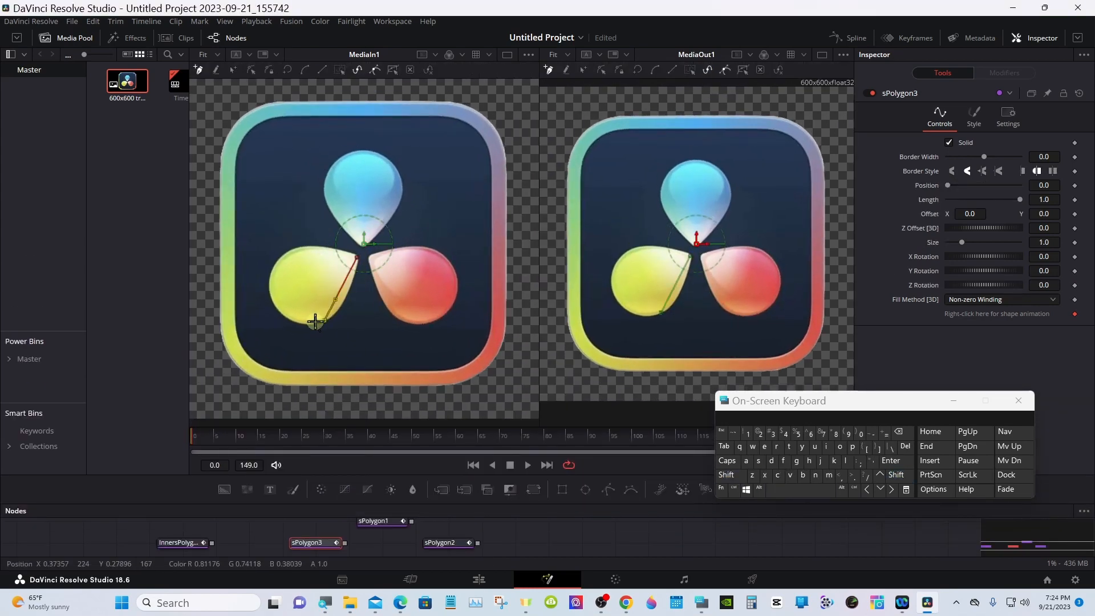
{"action": "left_click", "coordinate": [271, 301]}
{"action": "left_click", "coordinate": [287, 251]}
{"action": "left_click", "coordinate": [357, 257]}
Step: Bend the yellow petal outline's segments with the point handles so they follow its rounded end and tapering sides
{"action": "left_click_drag", "start_coordinate": [346, 278], "coordinate": [358, 256]}
{"action": "left_click", "coordinate": [325, 321], "text": "ctrl"}
{"action": "left_click", "coordinate": [734, 489]}
{"action": "left_click", "coordinate": [254, 72]}
{"action": "left_click", "coordinate": [381, 541]}
{"action": "left_click", "coordinate": [317, 543]}
{"action": "left_click", "coordinate": [358, 339]}
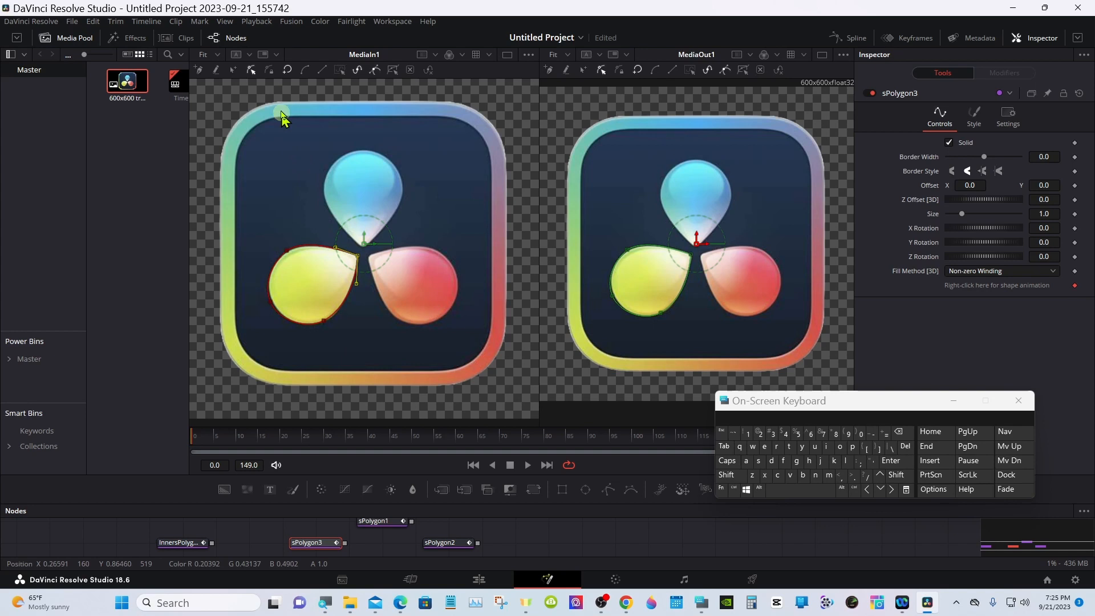
Step: Set the yellow, blue and red petal polygons to Done mode to protect their outlines from further edits
{"action": "left_click", "coordinate": [269, 72]}
{"action": "left_click", "coordinate": [252, 73]}
{"action": "left_click", "coordinate": [274, 70]}
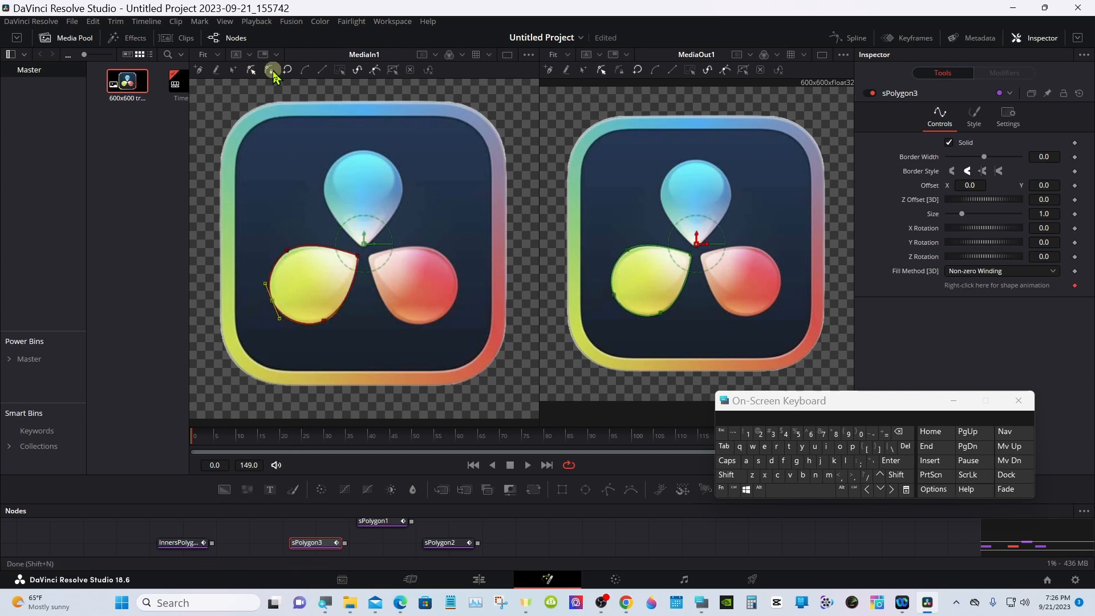
{"action": "left_click", "coordinate": [398, 520]}
{"action": "left_click", "coordinate": [268, 71]}
{"action": "left_click", "coordinate": [436, 551]}
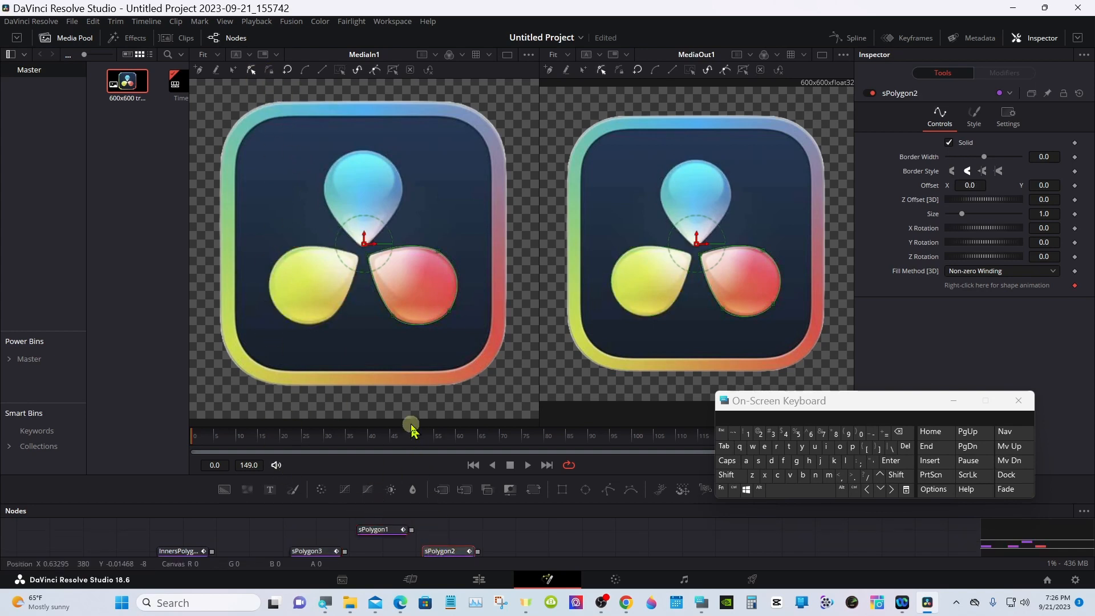
{"action": "left_click", "coordinate": [270, 72]}
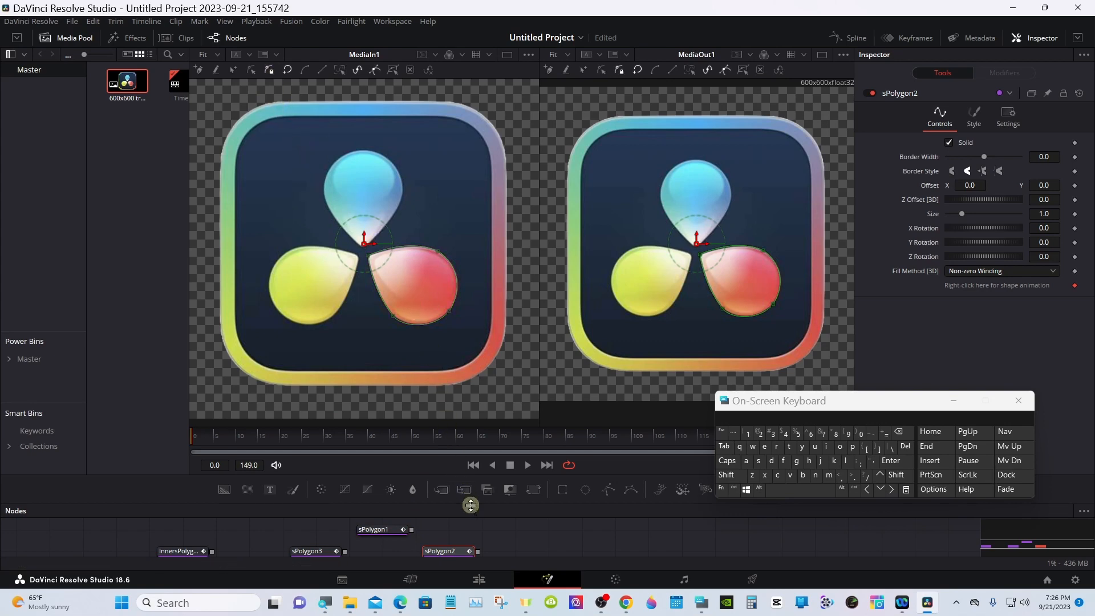
Step: Spread out the OutersPolygon1, Extrude3D1 and Camera3D1 nodes and insert a Merge 3D node between Extrude3D1 and Merge3D1
{"action": "left_click_drag", "start_coordinate": [472, 512], "coordinate": [472, 358]}
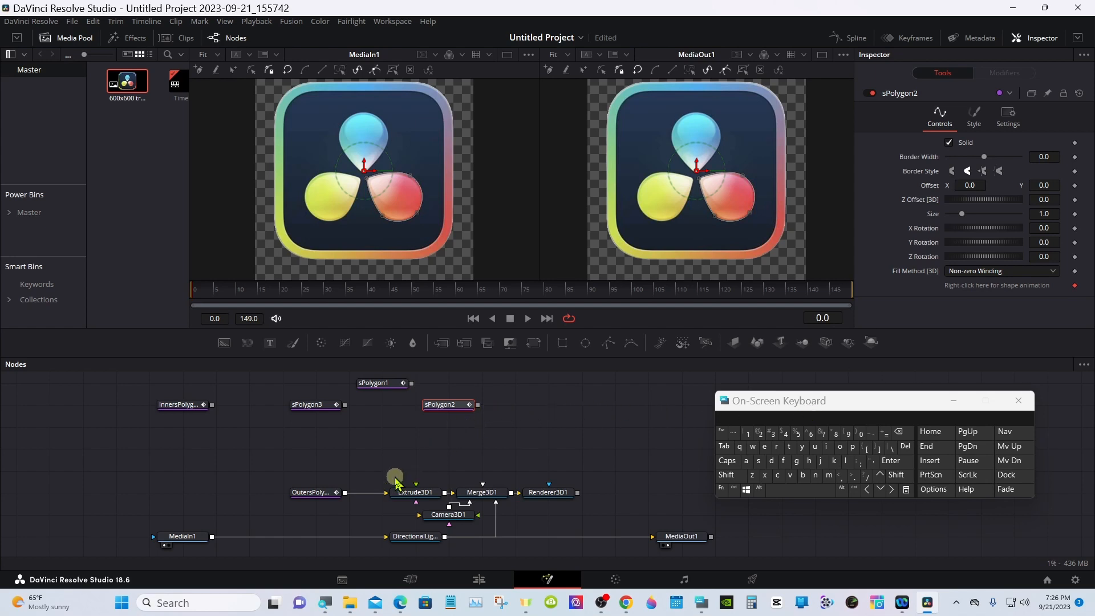
{"action": "left_click_drag", "start_coordinate": [335, 493], "coordinate": [271, 496]}
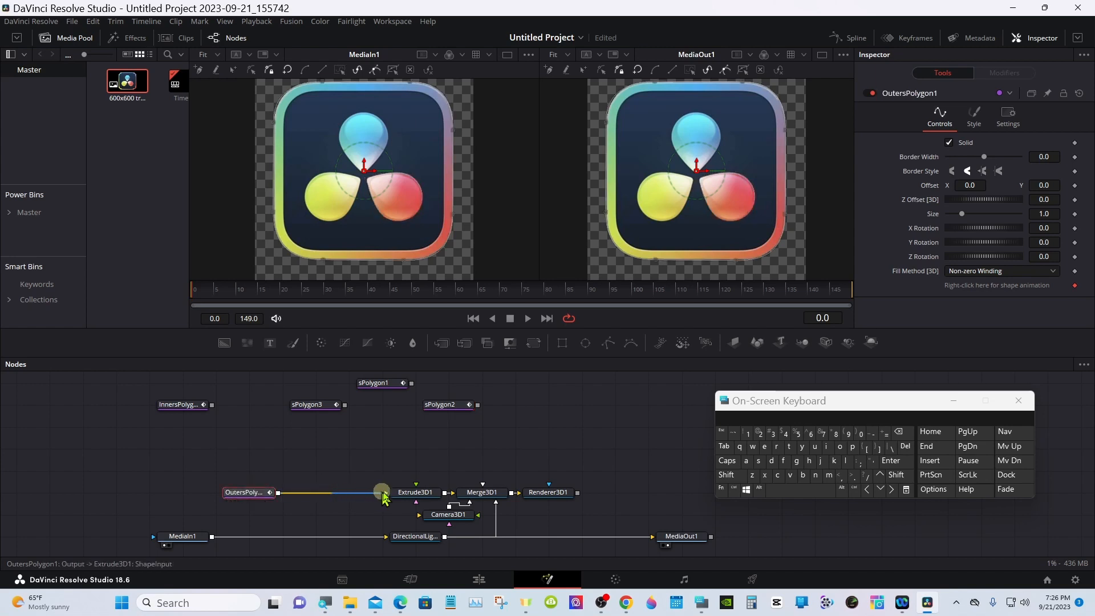
{"action": "left_click_drag", "start_coordinate": [405, 494], "coordinate": [349, 498]}
{"action": "left_click", "coordinate": [339, 500]}
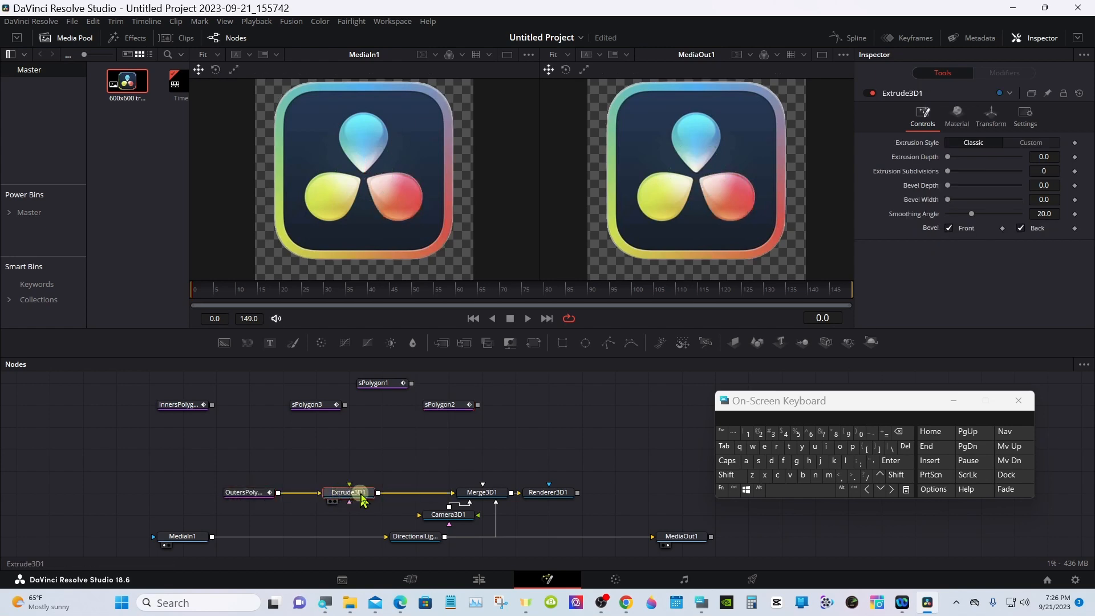
{"action": "left_click_drag", "start_coordinate": [443, 519], "coordinate": [409, 524]}
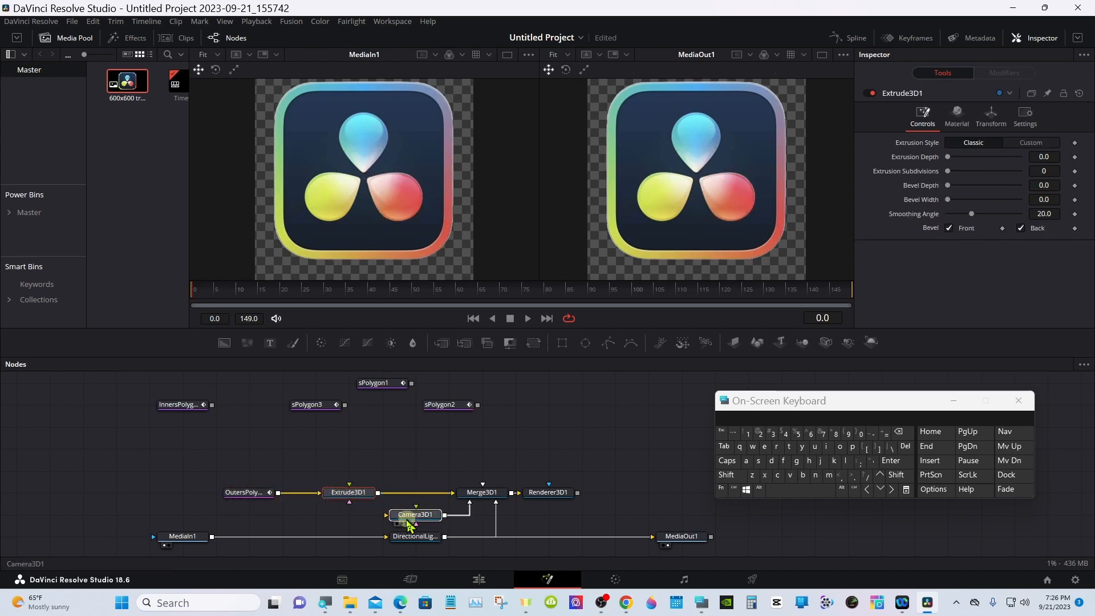
{"action": "left_click", "coordinate": [409, 520]}
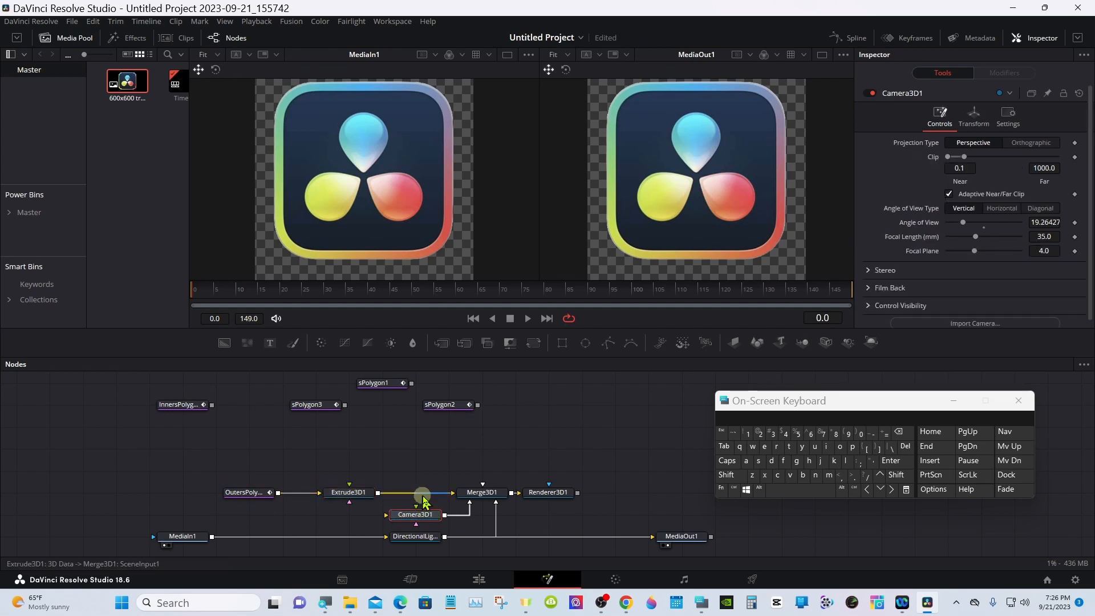
{"action": "left_click", "coordinate": [345, 501]}
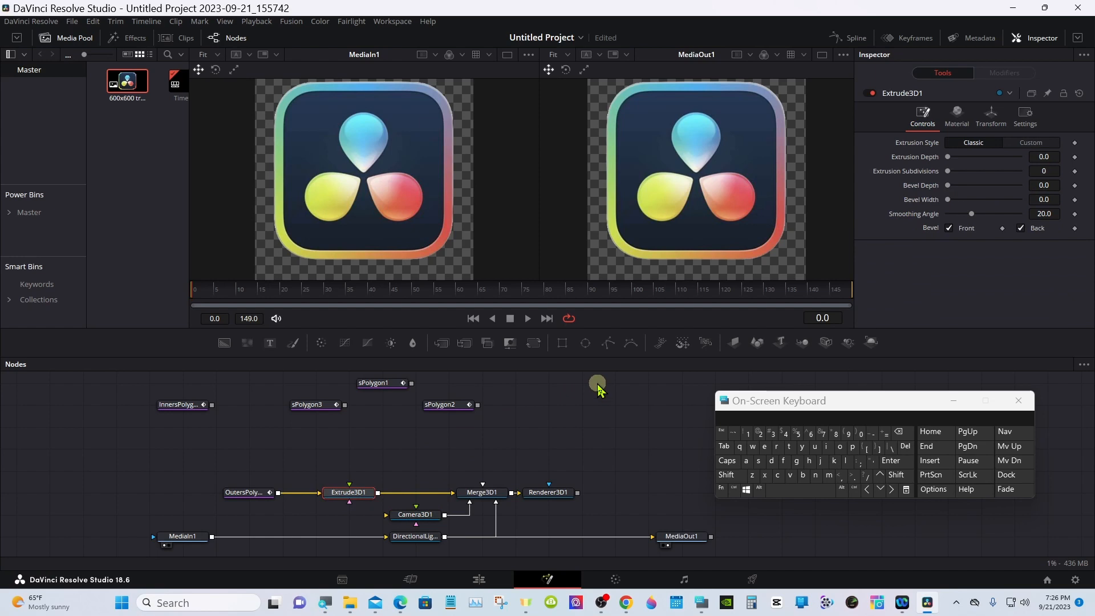
{"action": "left_click", "coordinate": [802, 343]}
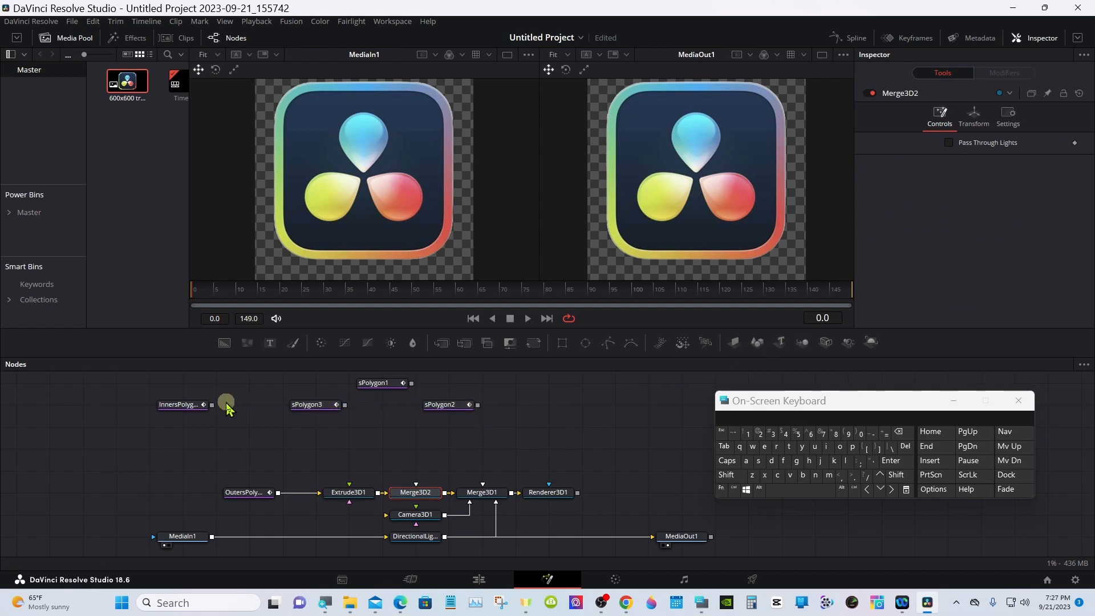
Step: Move InnersPolygon2 away from the petal nodes and check which part of the logo each polygon node traces
{"action": "left_click_drag", "start_coordinate": [184, 407], "coordinate": [234, 427]}
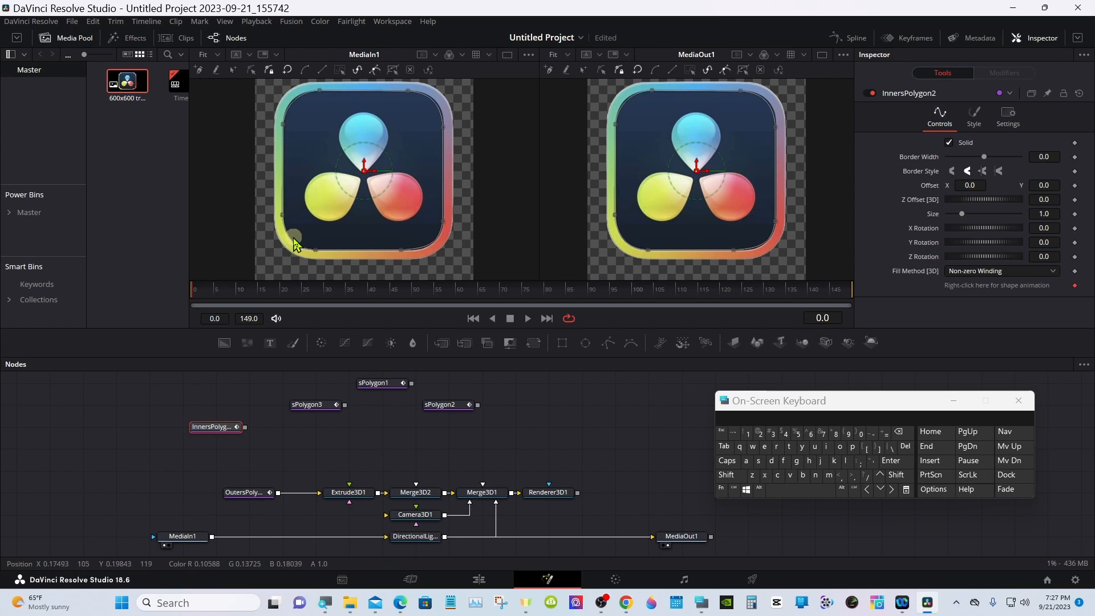
{"action": "left_click", "coordinate": [306, 405]}
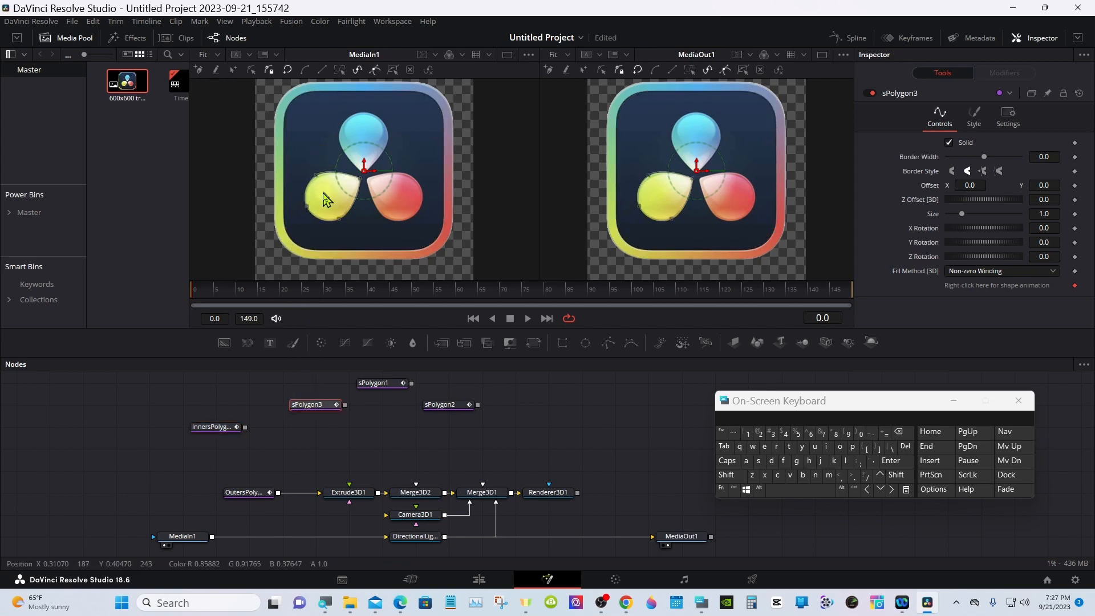
{"action": "left_click", "coordinate": [395, 387]}
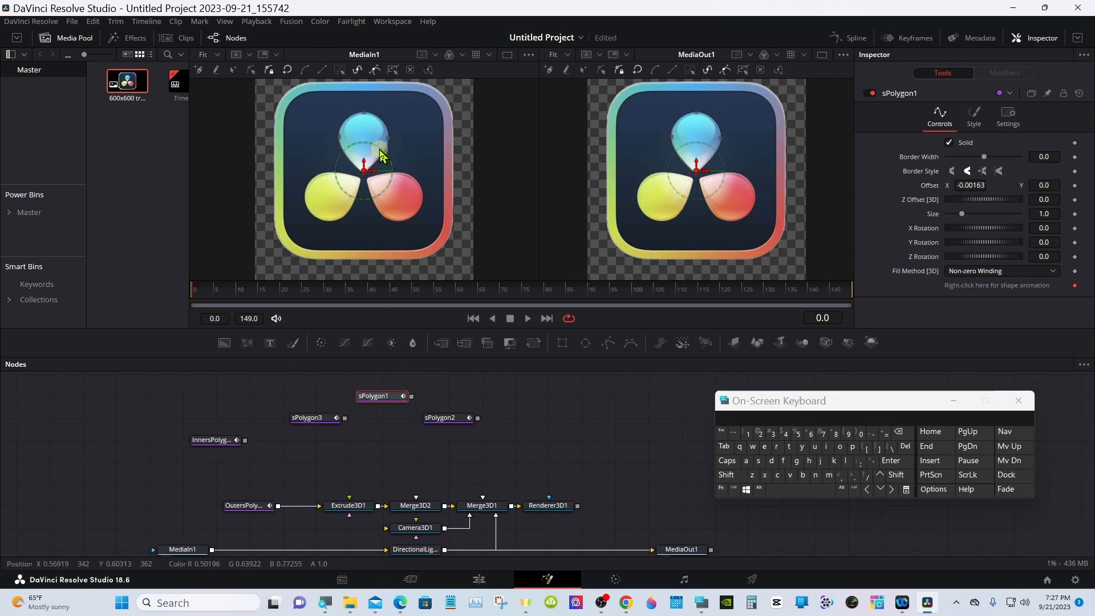
{"action": "left_click", "coordinate": [444, 418]}
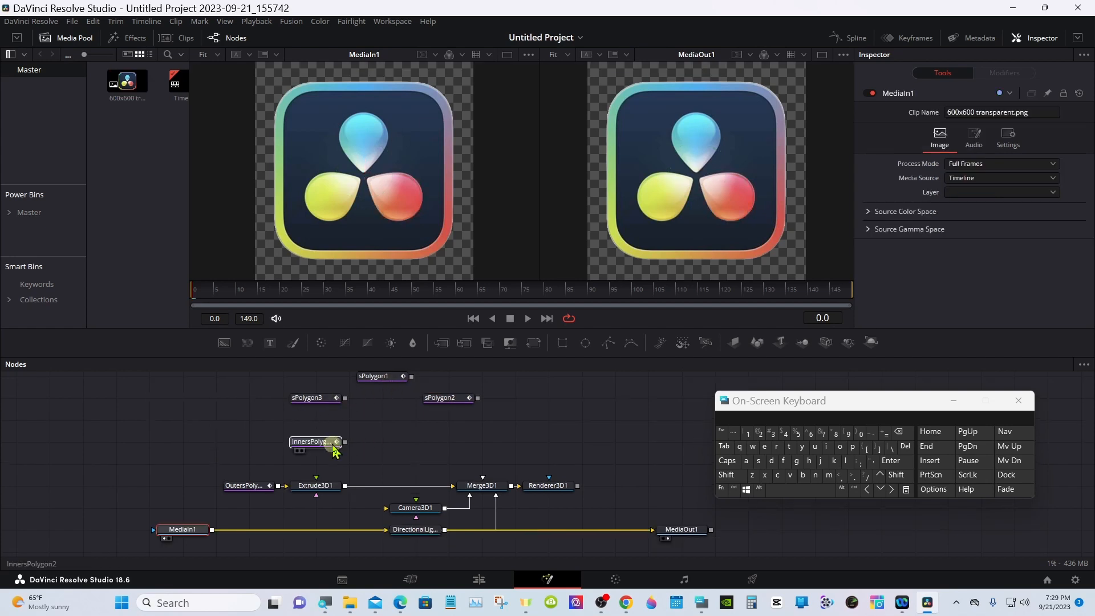
Step: Add an Extrude 3D node fed by InnersPolygon2, finding the tool with the search text extr
{"action": "left_click", "coordinate": [332, 442]}
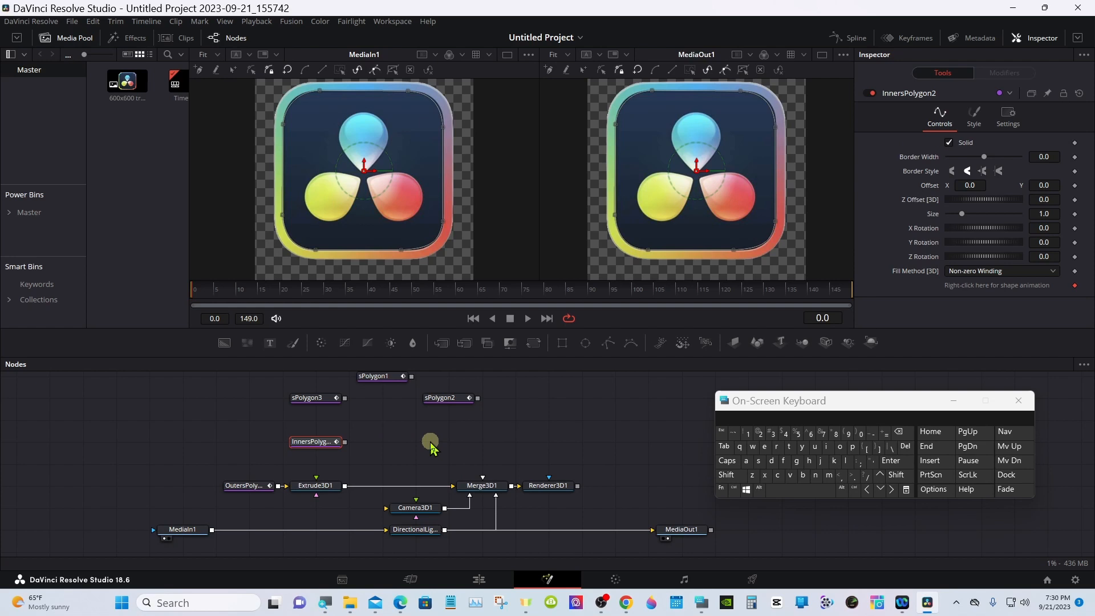
{"action": "left_click", "coordinate": [726, 474]}
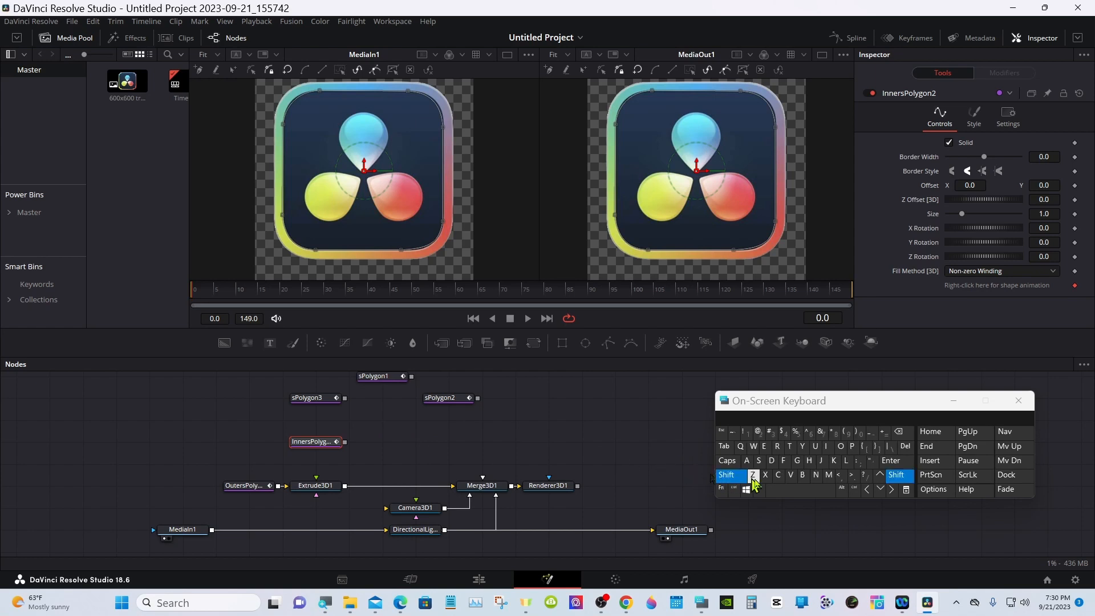
{"action": "left_click", "coordinate": [787, 490]}
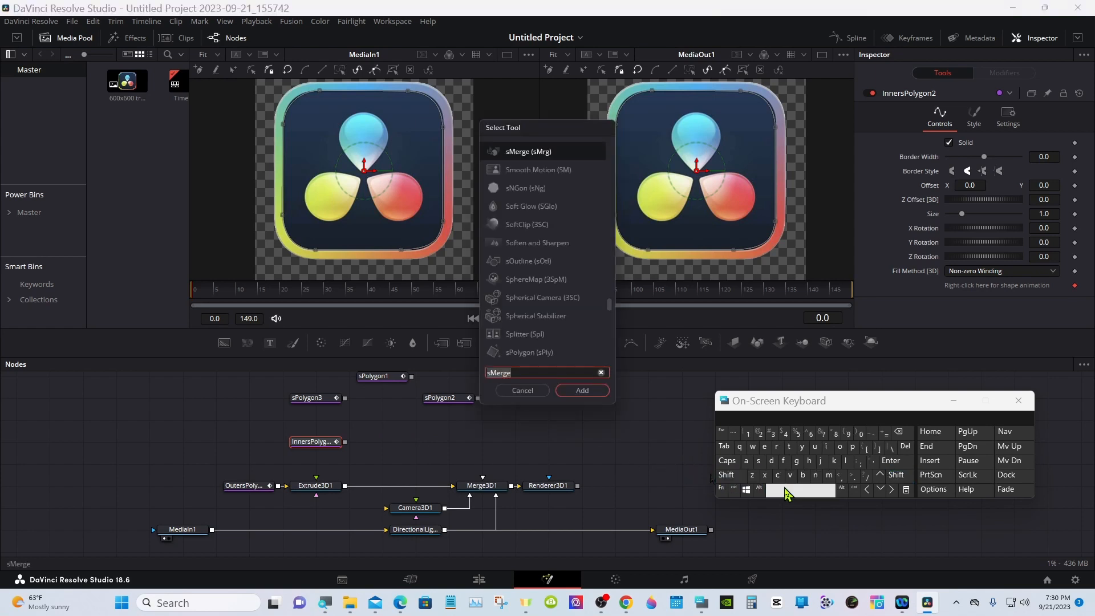
{"action": "left_click", "coordinate": [765, 446]}
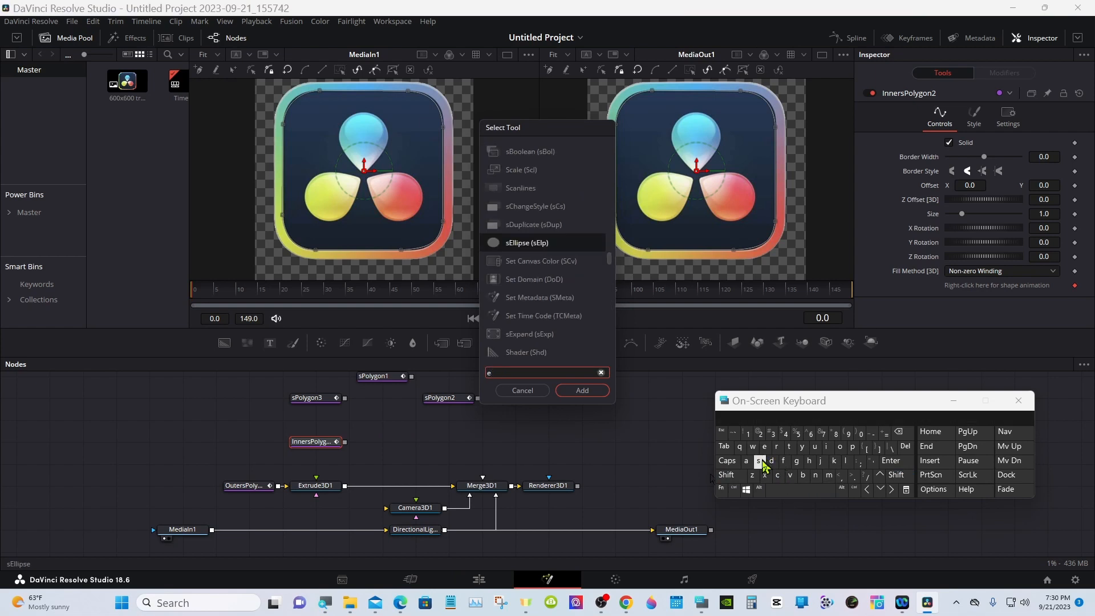
{"action": "left_click", "coordinate": [765, 475]}
{"action": "left_click", "coordinate": [790, 448]}
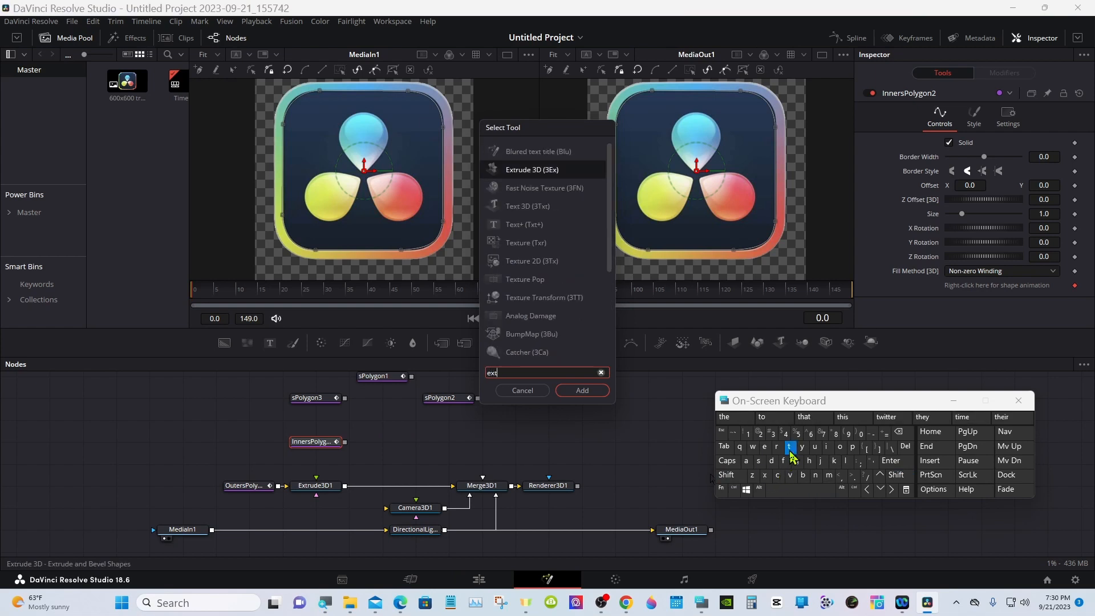
{"action": "left_click", "coordinate": [776, 447]}
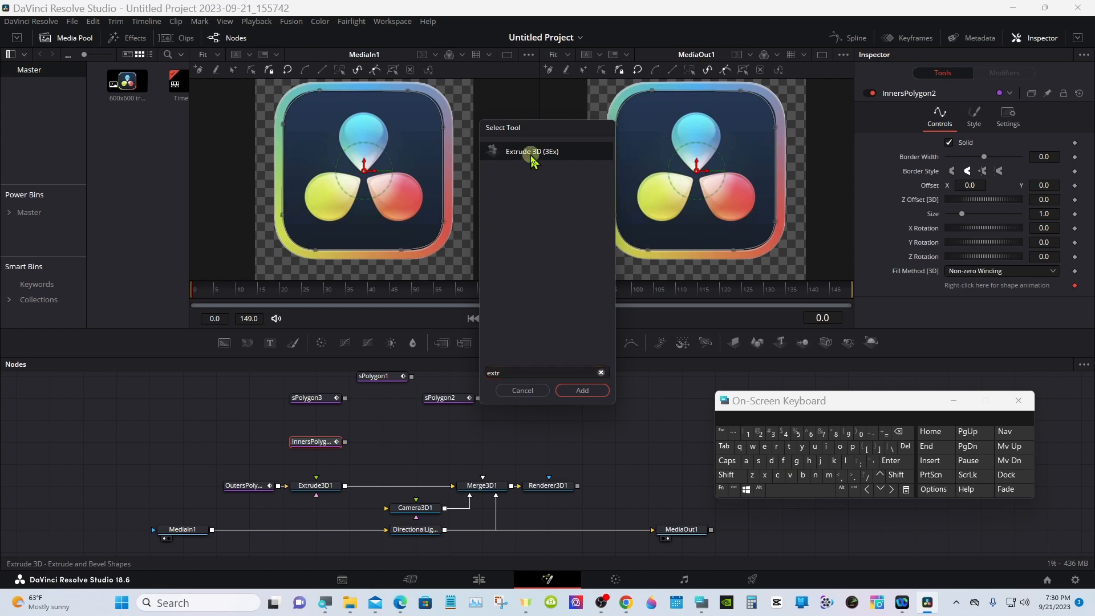
{"action": "left_click", "coordinate": [575, 389]}
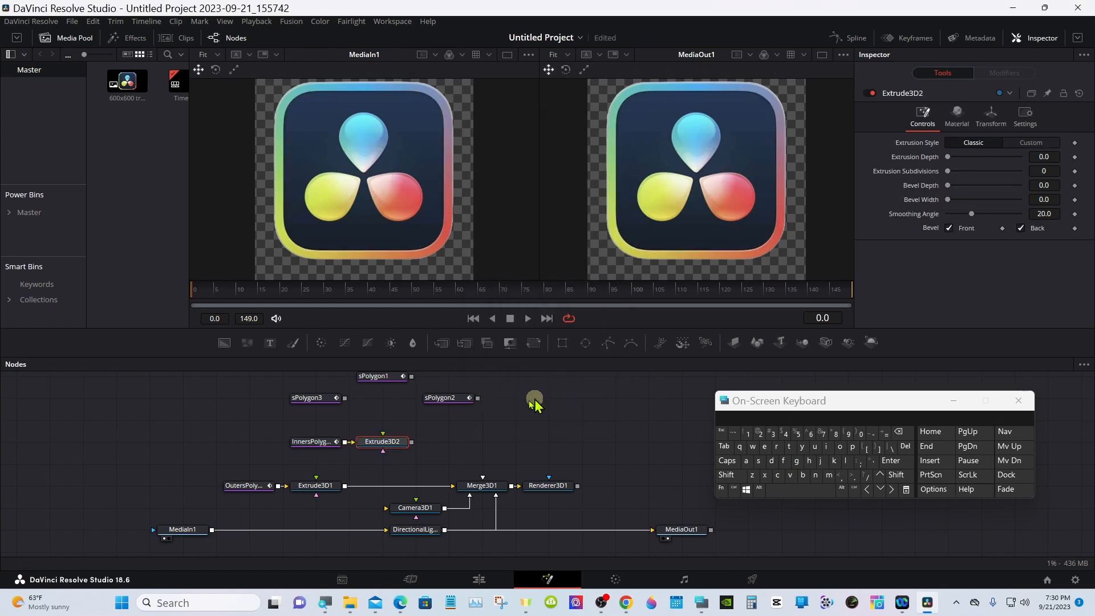
Step: Merge Extrude3D2 with Extrude3D1 through a Merge 3D node and shift InnersPolygon2 and its Extrude 3D node left in the graph
{"action": "left_click_drag", "start_coordinate": [307, 443], "coordinate": [239, 446]}
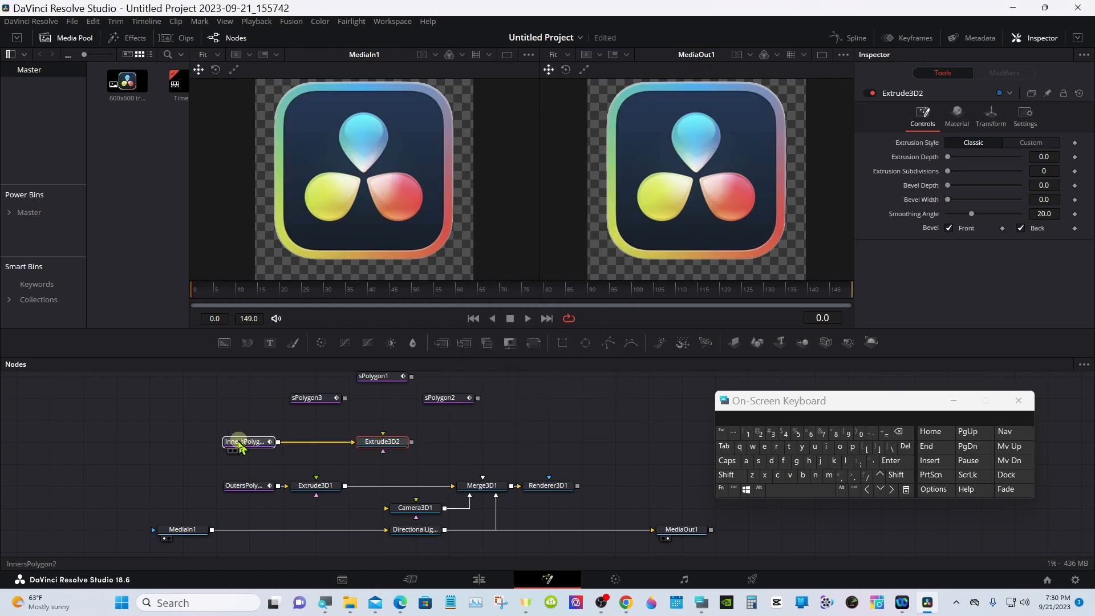
{"action": "left_click_drag", "start_coordinate": [370, 450], "coordinate": [345, 488]}
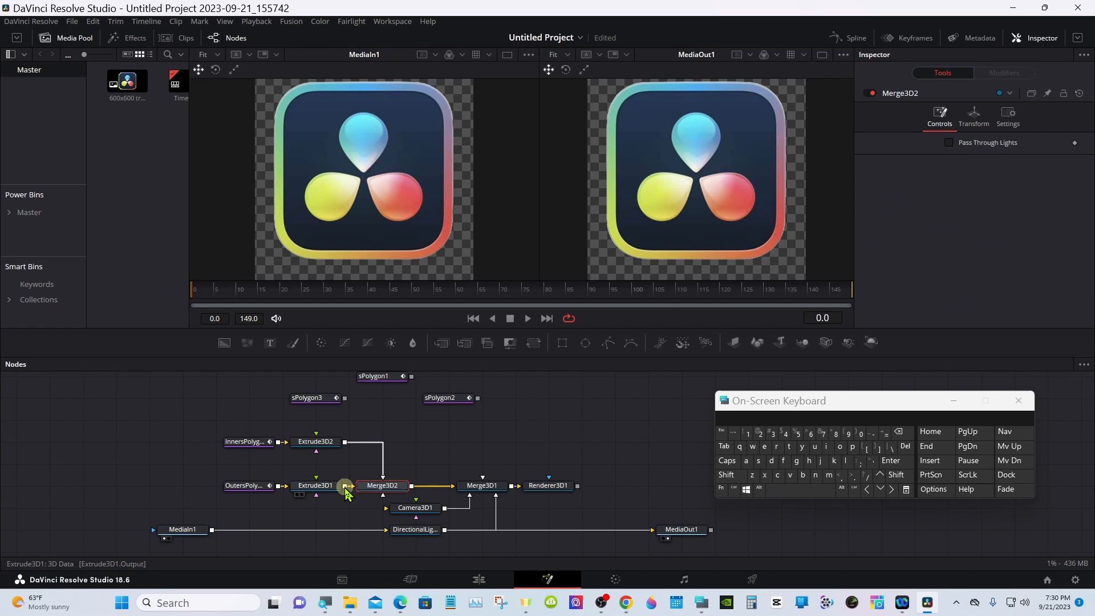
{"action": "left_click", "coordinate": [242, 448]}
{"action": "left_click_drag", "start_coordinate": [239, 451], "coordinate": [206, 450]}
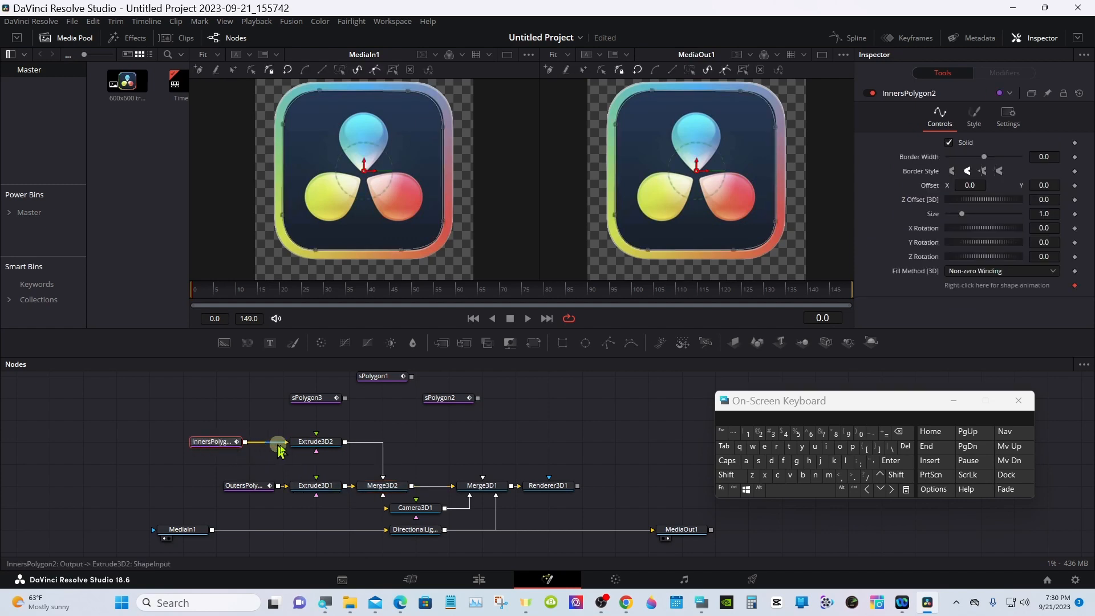
{"action": "left_click_drag", "start_coordinate": [326, 452], "coordinate": [294, 452]}
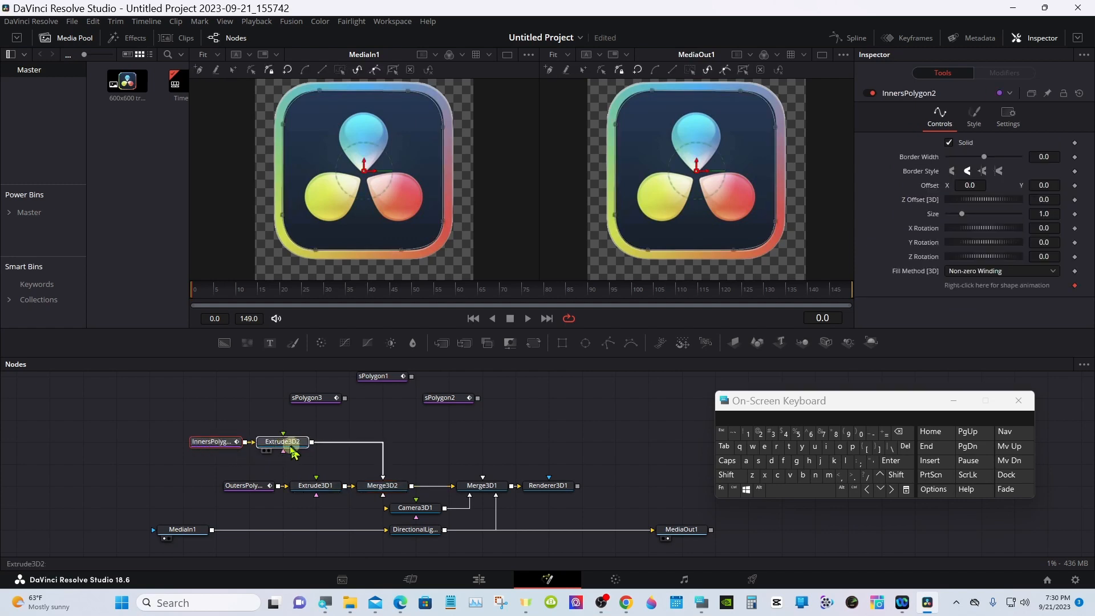
Step: Add an Extrude 3D node to sPolygon3, connect its output to Merge3D2 and place it below sPolygon3
{"action": "left_click", "coordinate": [318, 405]}
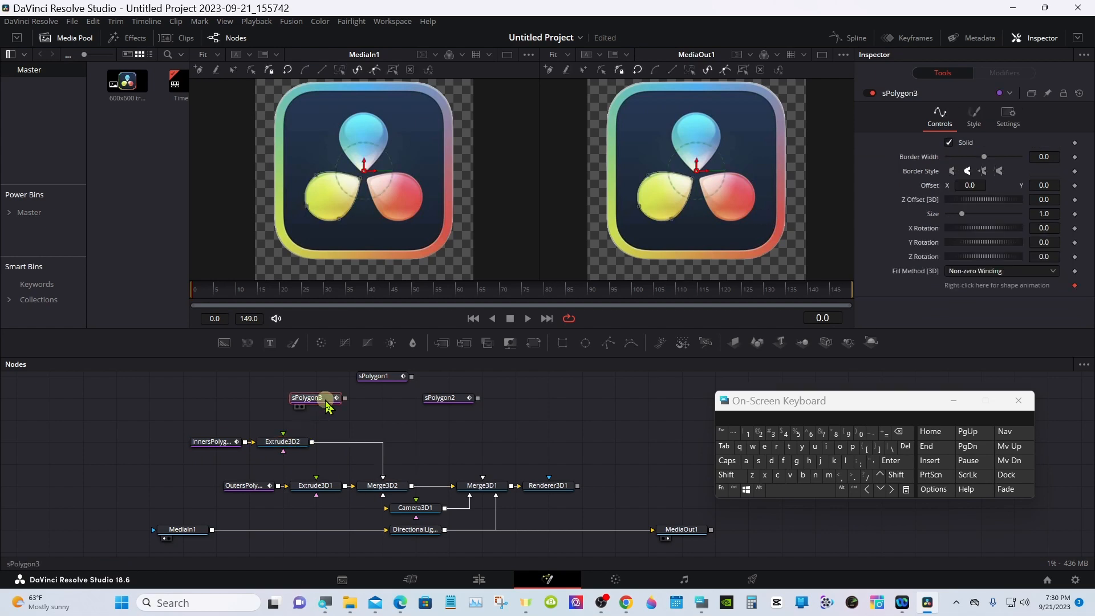
{"action": "left_click", "coordinate": [731, 484]}
{"action": "left_click", "coordinate": [807, 494]}
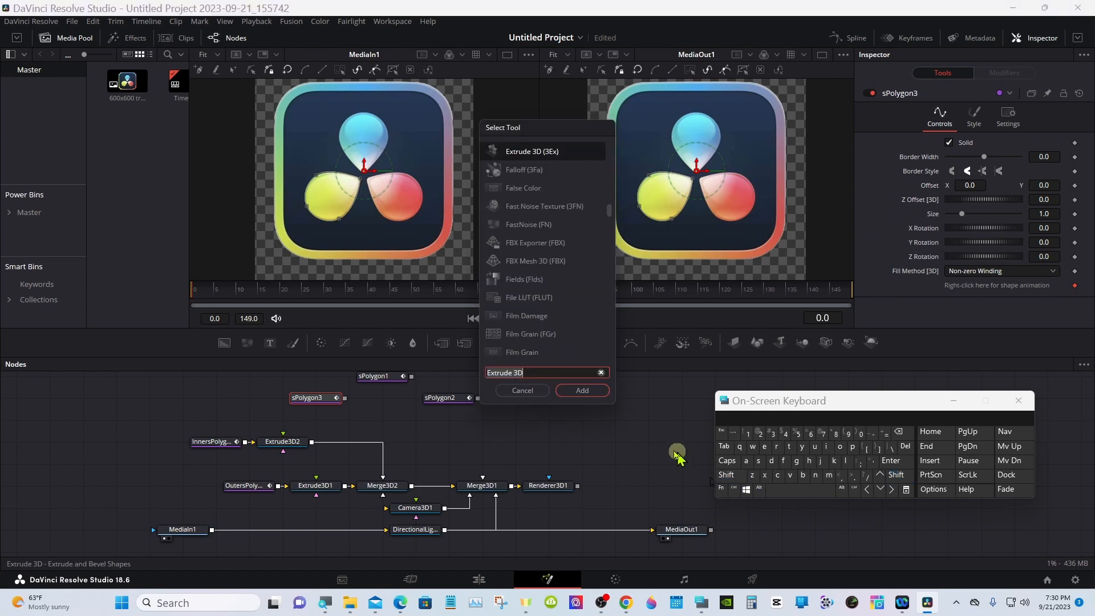
{"action": "left_click", "coordinate": [582, 390]}
{"action": "left_click_drag", "start_coordinate": [412, 397], "coordinate": [395, 482]}
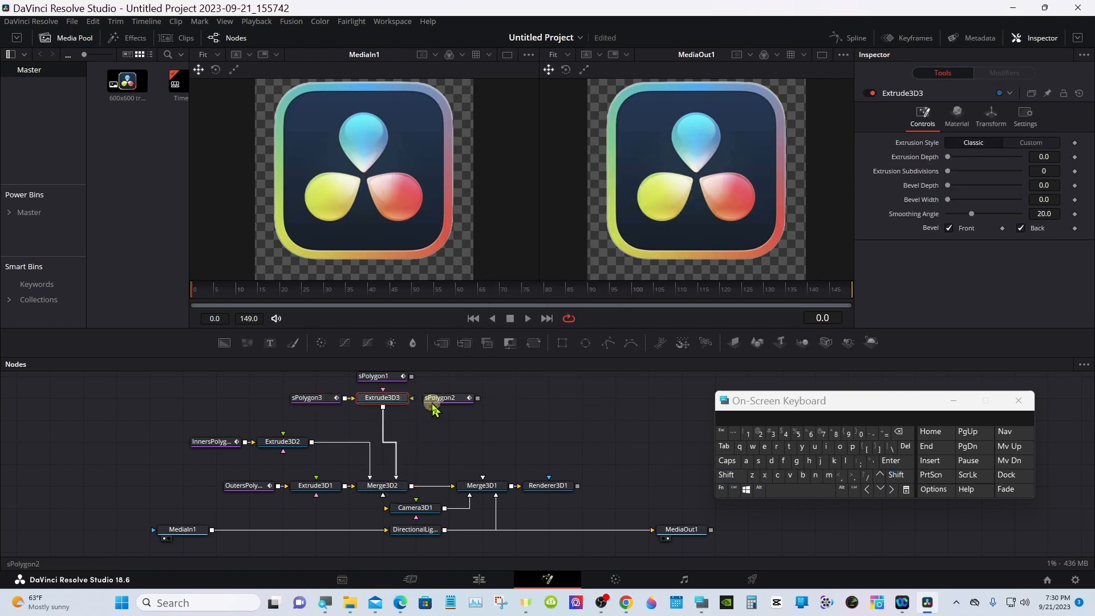
{"action": "left_click", "coordinate": [462, 402]}
{"action": "left_click_drag", "start_coordinate": [388, 399], "coordinate": [323, 420]}
Step: Add an Extrude 3D node fed by sPolygon1 and connect its output to Merge3D2
{"action": "left_click", "coordinate": [375, 377]}
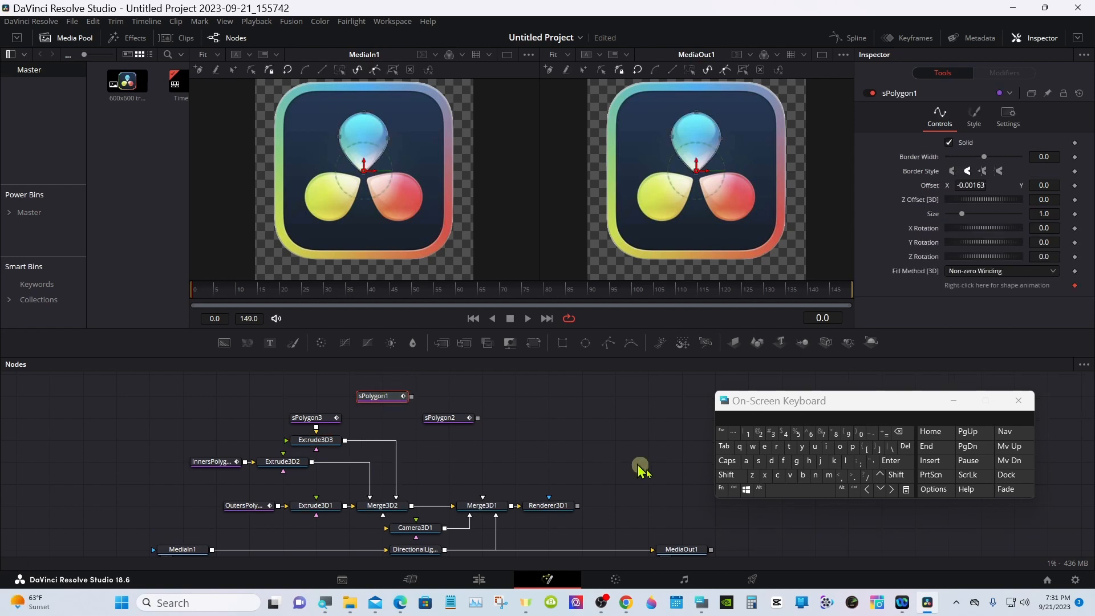
{"action": "left_click", "coordinate": [726, 475]}
{"action": "left_click", "coordinate": [787, 491]}
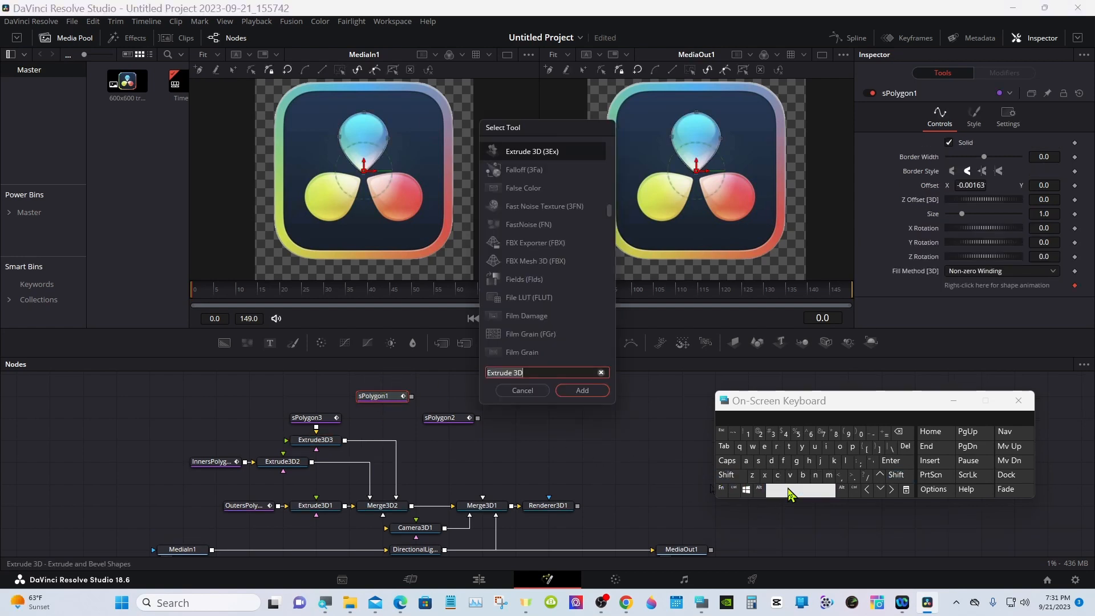
{"action": "left_click", "coordinate": [583, 391]}
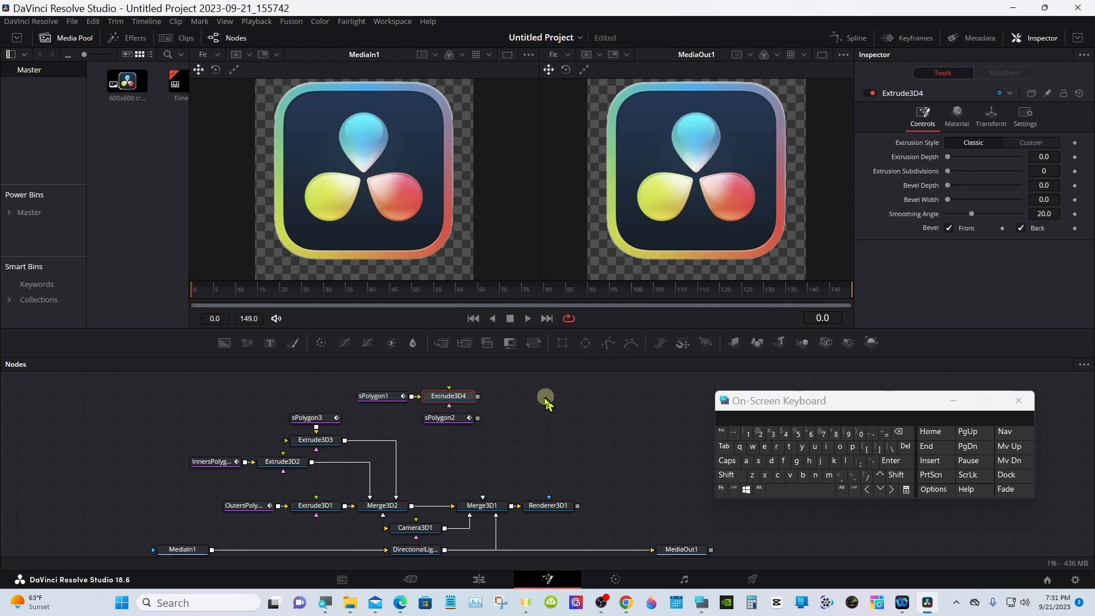
{"action": "left_click_drag", "start_coordinate": [469, 395], "coordinate": [397, 503]}
Step: Add an Extrude 3D node fed by sPolygon2 and connect its output to Merge3D2
{"action": "left_click", "coordinate": [447, 419]}
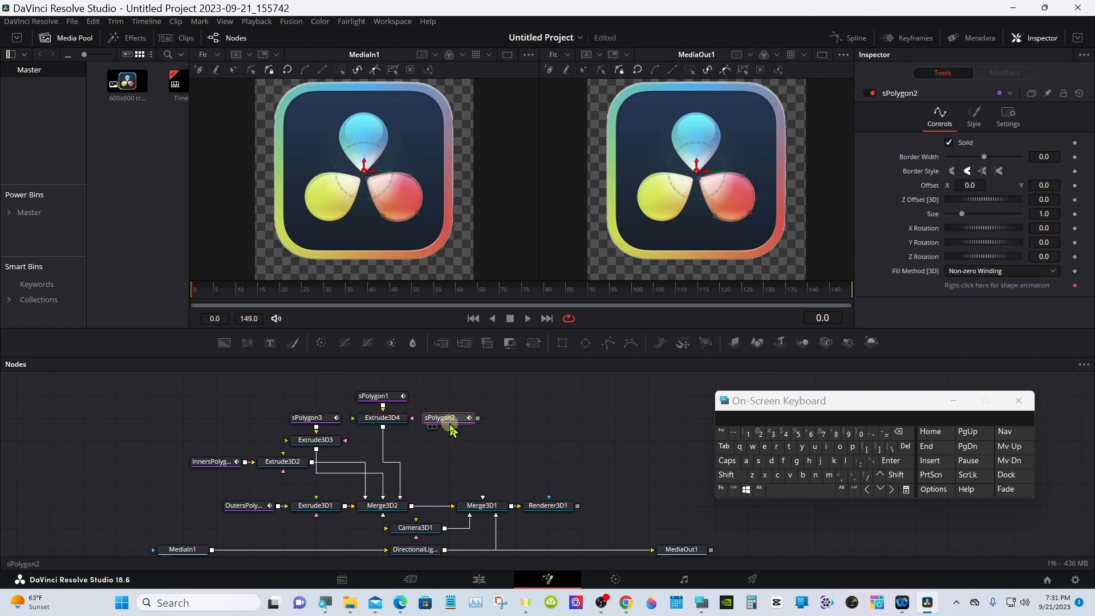
{"action": "left_click", "coordinate": [733, 477]}
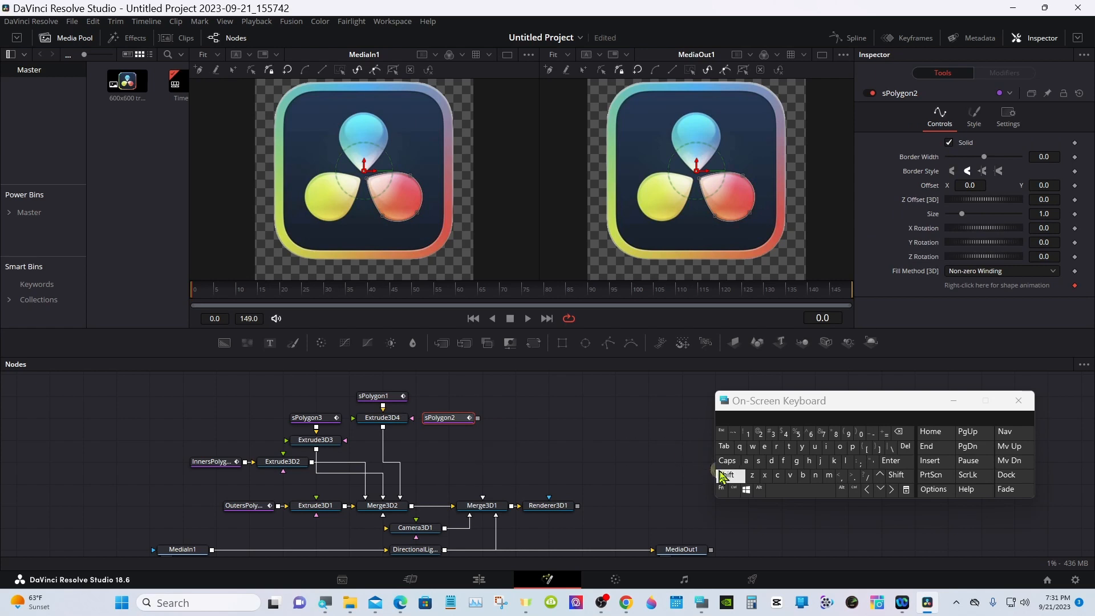
{"action": "left_click", "coordinate": [784, 491]}
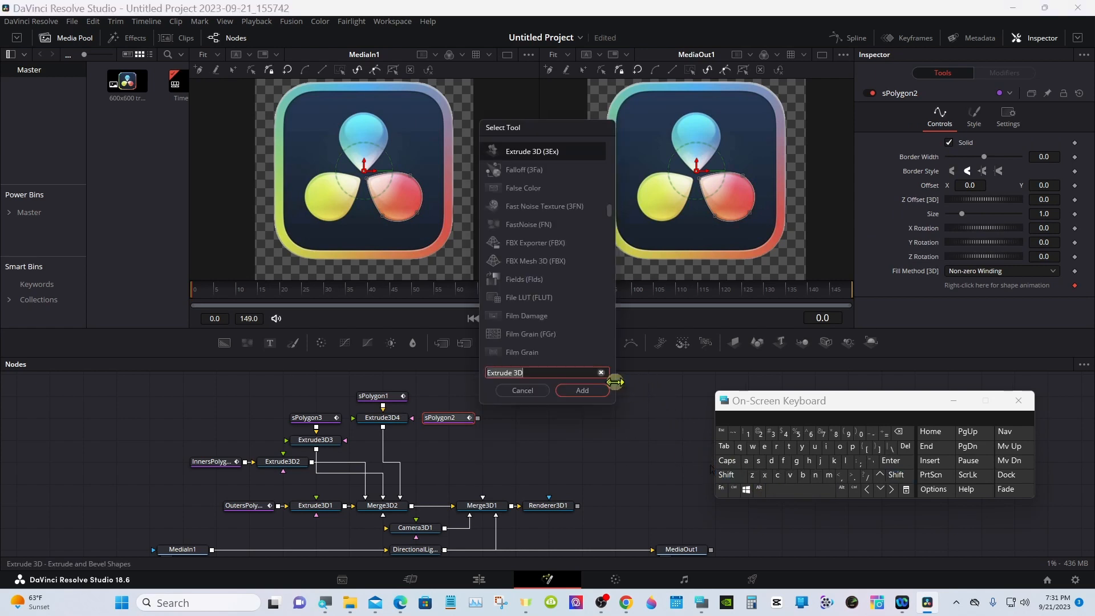
{"action": "left_click", "coordinate": [583, 390]}
{"action": "left_click_drag", "start_coordinate": [543, 416], "coordinate": [386, 506]}
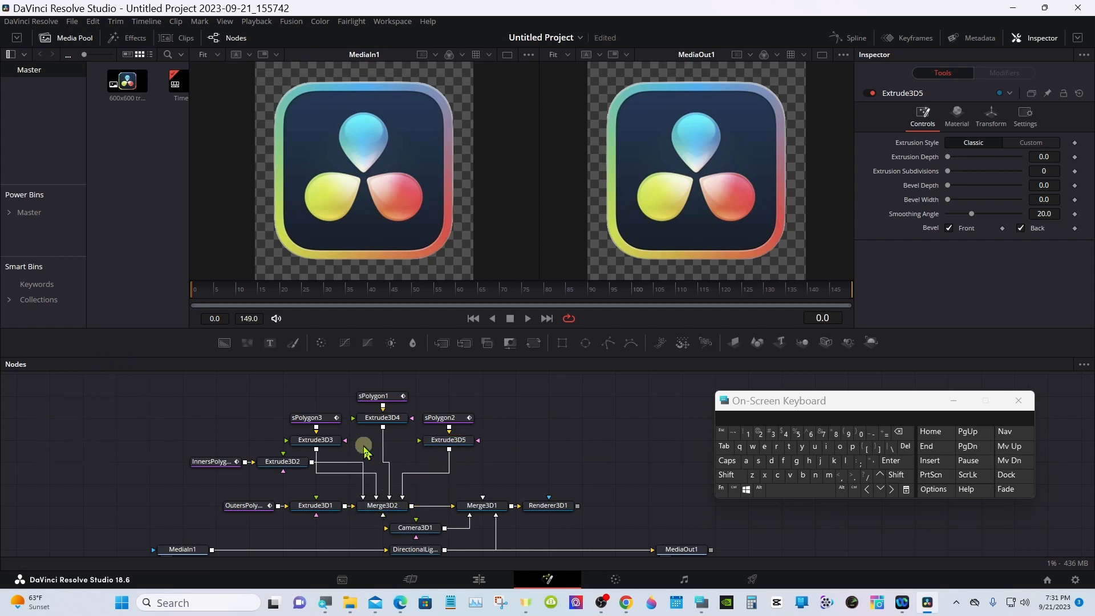
Step: Show Merge3D1 in the first viewer, enlarge the viewers slightly and view the 3D scene from the side
{"action": "left_click_drag", "start_coordinate": [474, 504], "coordinate": [402, 232]}
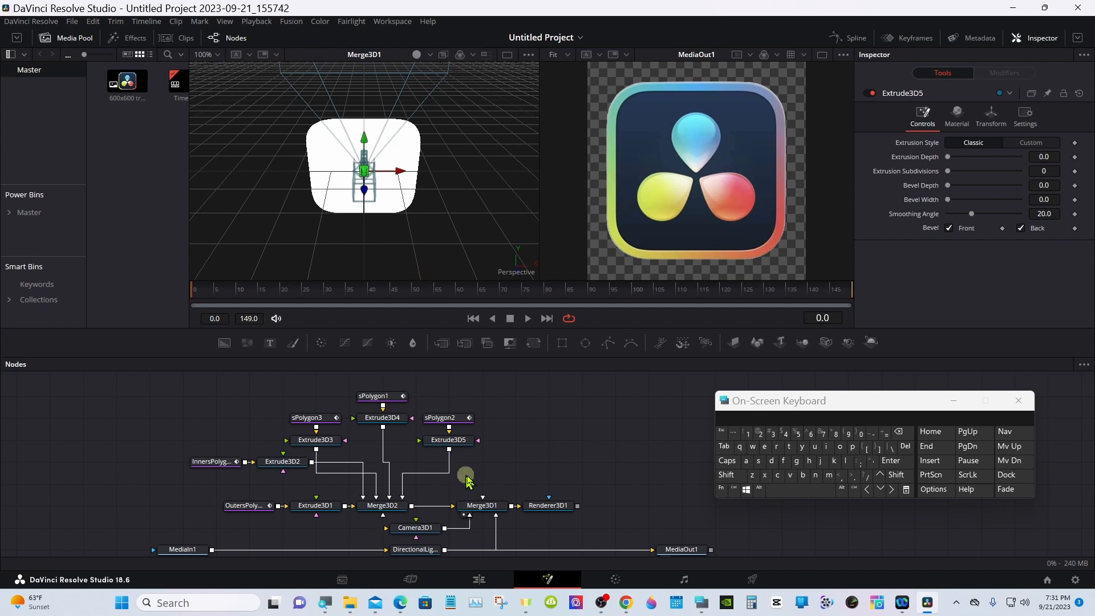
{"action": "left_click_drag", "start_coordinate": [556, 357], "coordinate": [558, 367]}
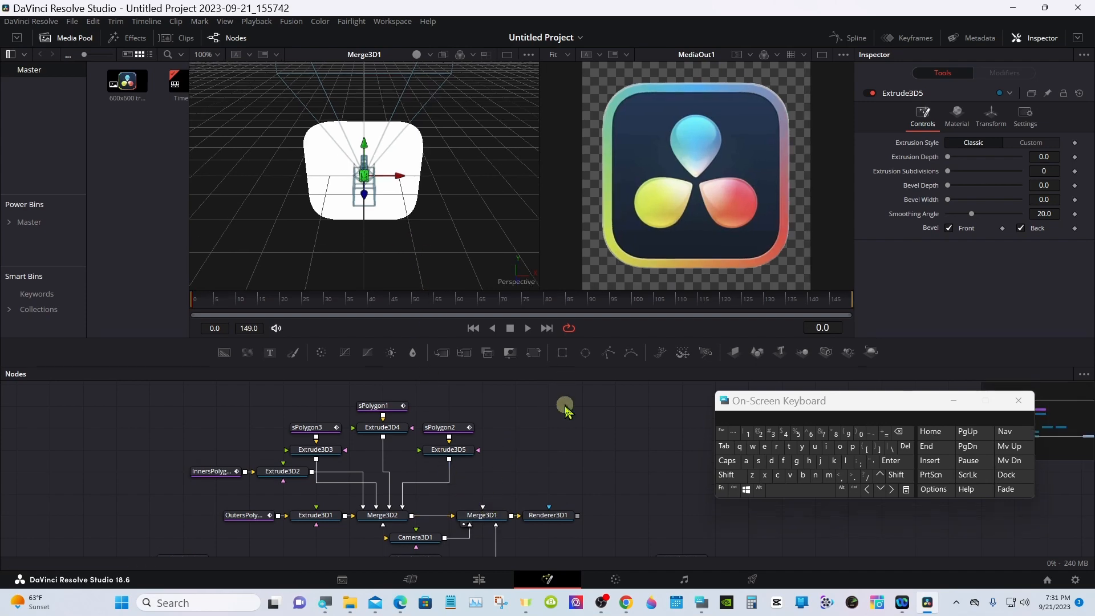
{"action": "left_click_drag", "start_coordinate": [469, 247], "coordinate": [216, 215]}
{"action": "left_click_drag", "start_coordinate": [416, 268], "coordinate": [428, 256]}
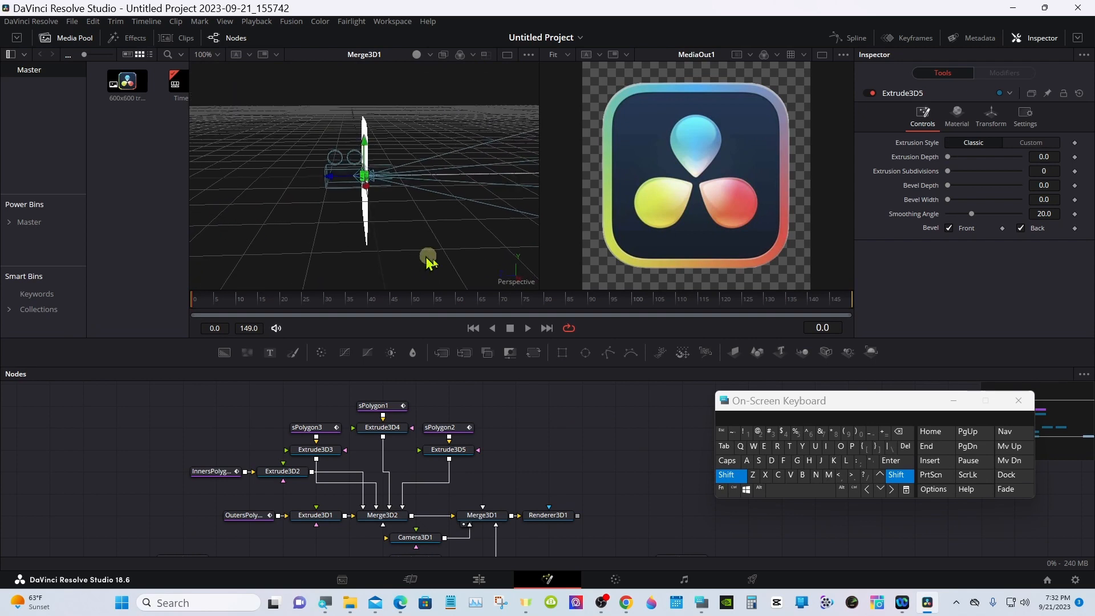
{"action": "left_click", "coordinate": [724, 476]}
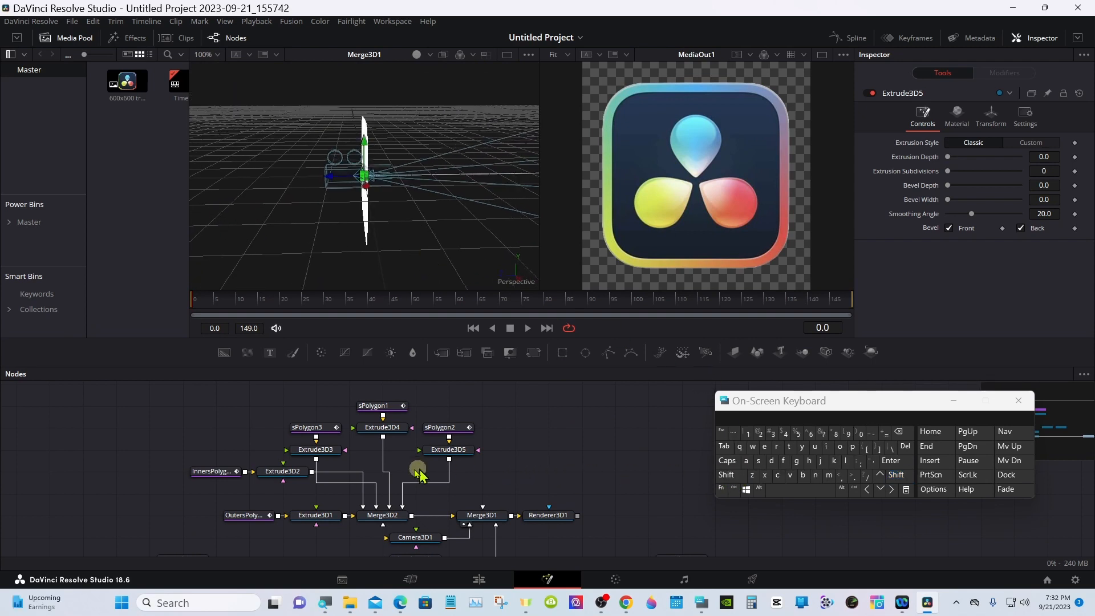
Step: Set Extrude3D2's extrusion depth to 0.1 and its bevel depth and bevel width to about 0.0063
{"action": "left_click", "coordinate": [280, 473]}
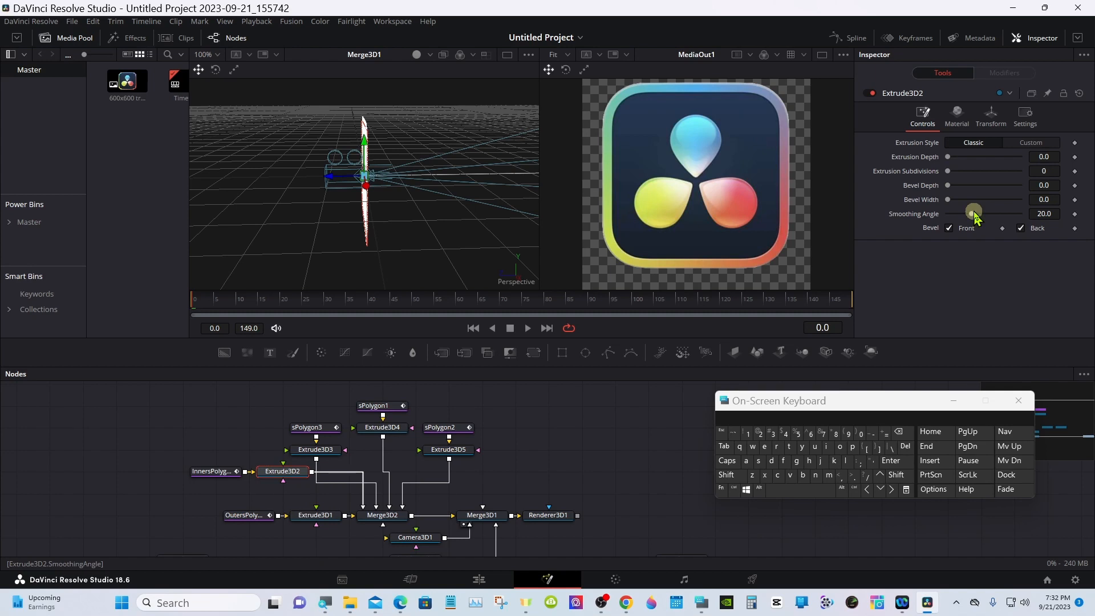
{"action": "left_click_drag", "start_coordinate": [948, 157], "coordinate": [984, 163]}
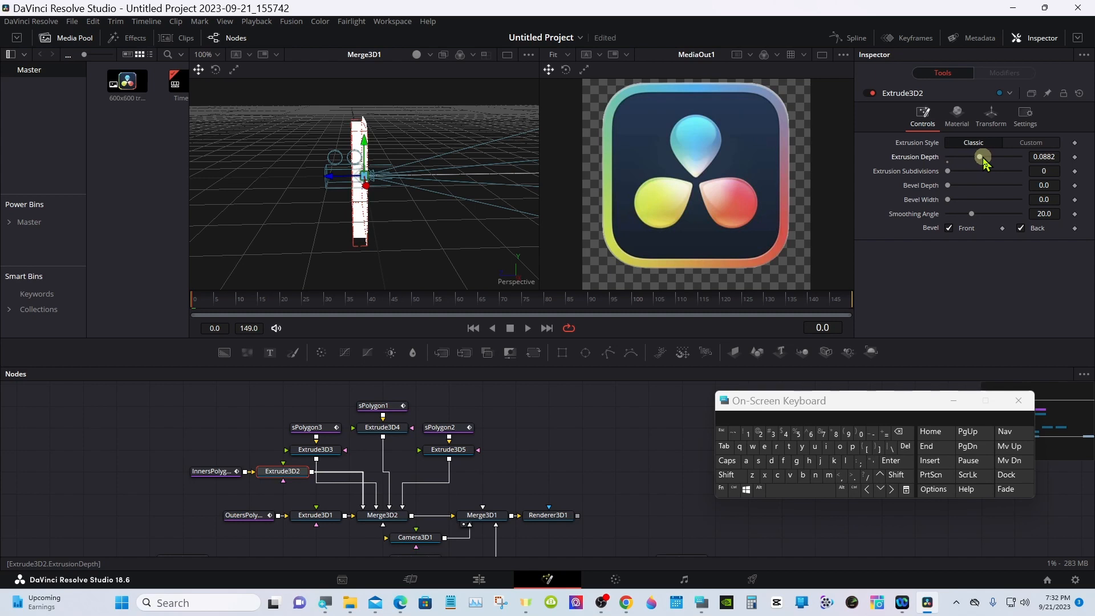
{"action": "left_click_drag", "start_coordinate": [983, 157], "coordinate": [988, 158]}
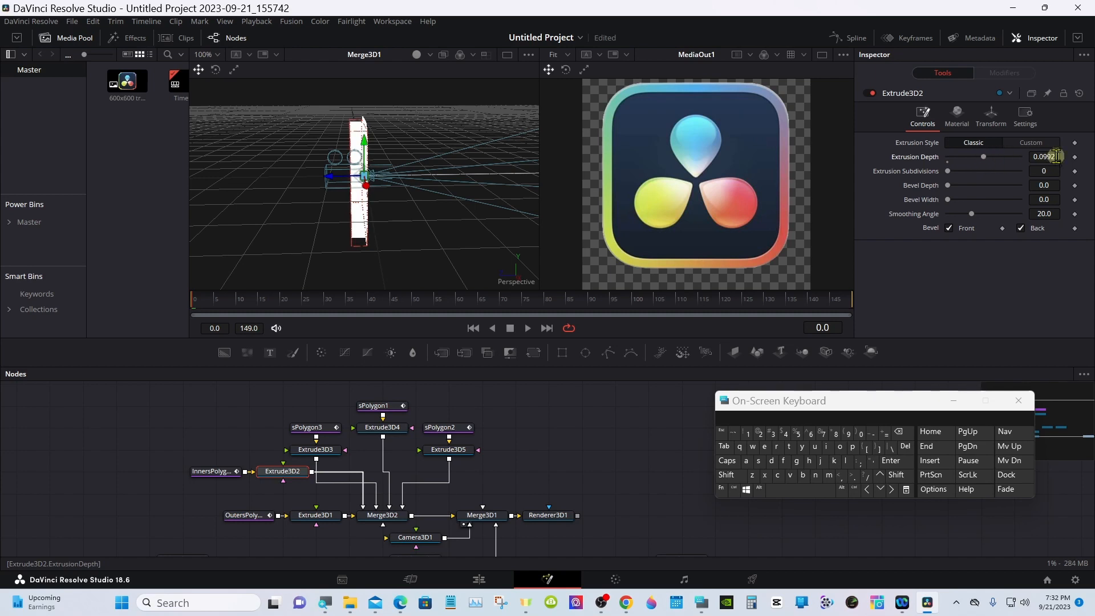
{"action": "left_click", "coordinate": [1056, 155]}
{"action": "left_click", "coordinate": [900, 432]}
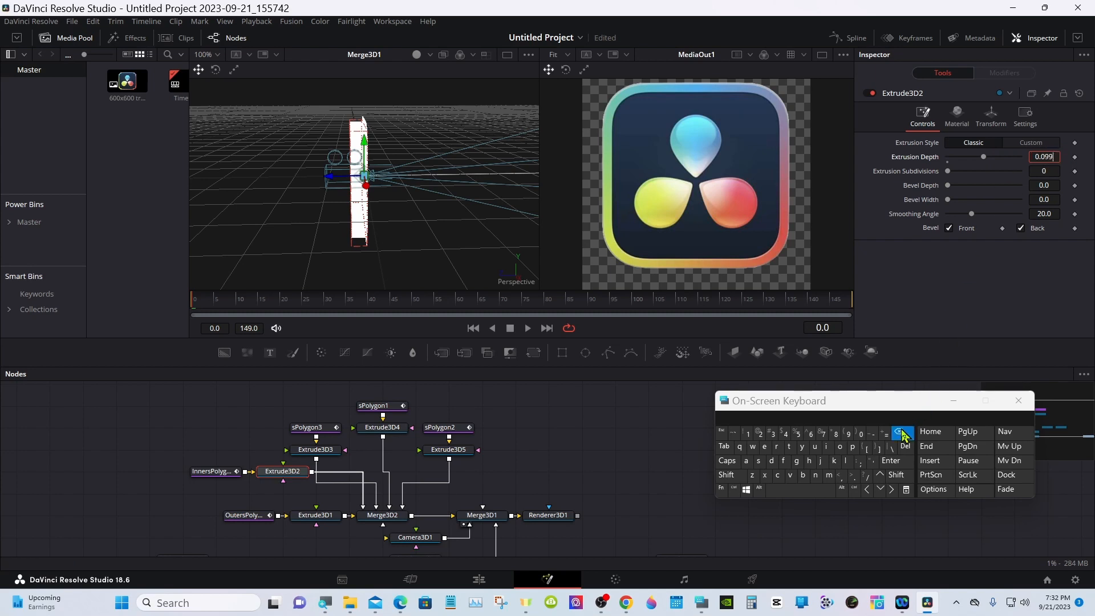
{"action": "left_click", "coordinate": [899, 432]}
{"action": "left_click", "coordinate": [900, 432]}
{"action": "left_click", "coordinate": [900, 432]}
{"action": "left_click", "coordinate": [748, 434]}
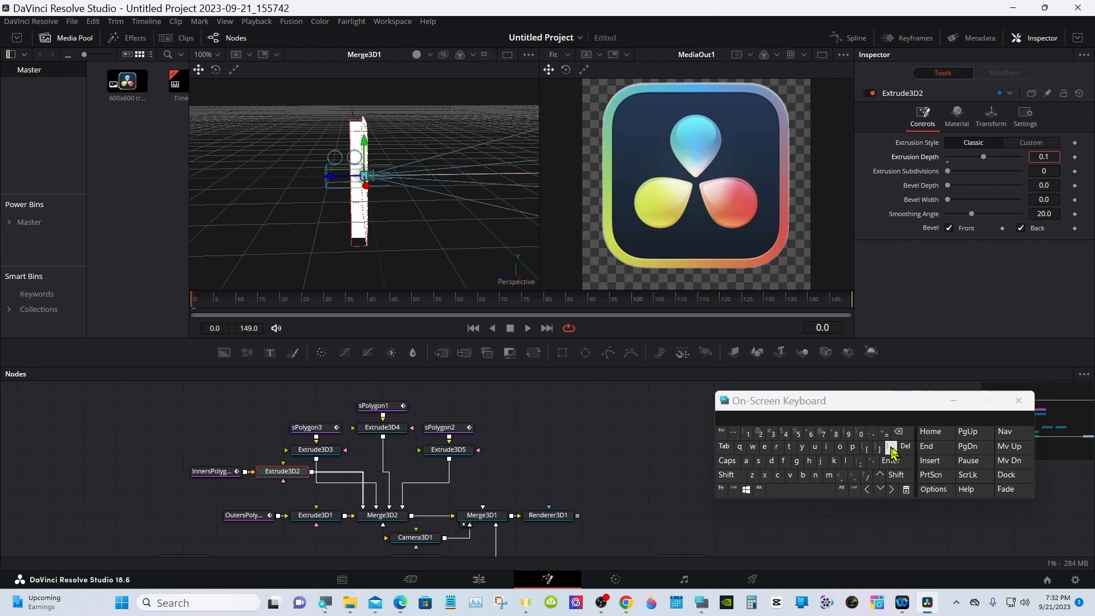
{"action": "left_click", "coordinate": [891, 461]}
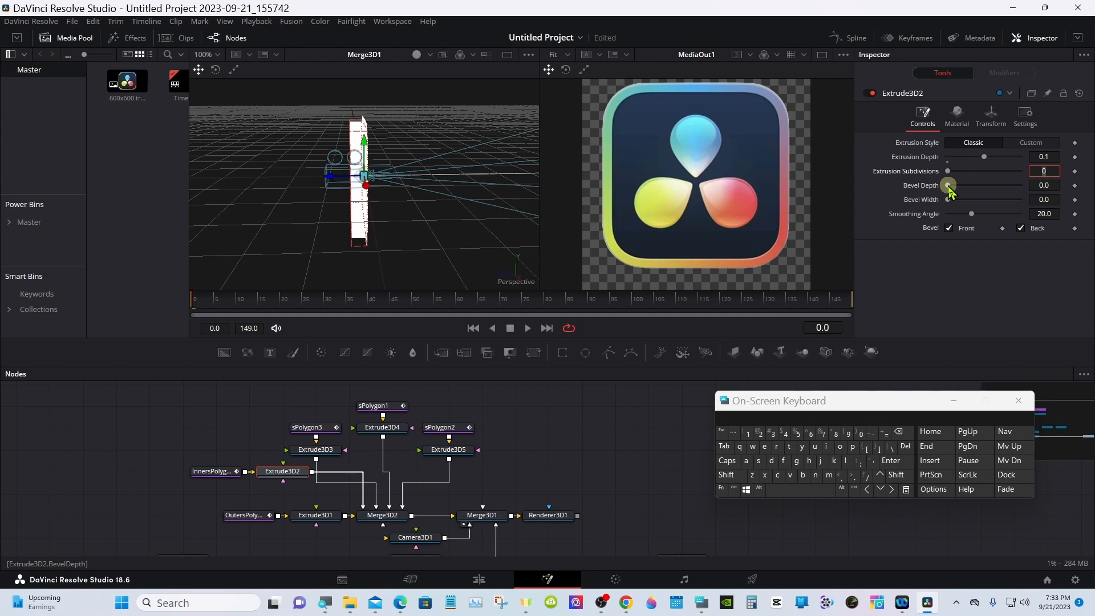
{"action": "left_click_drag", "start_coordinate": [949, 187], "coordinate": [955, 207]}
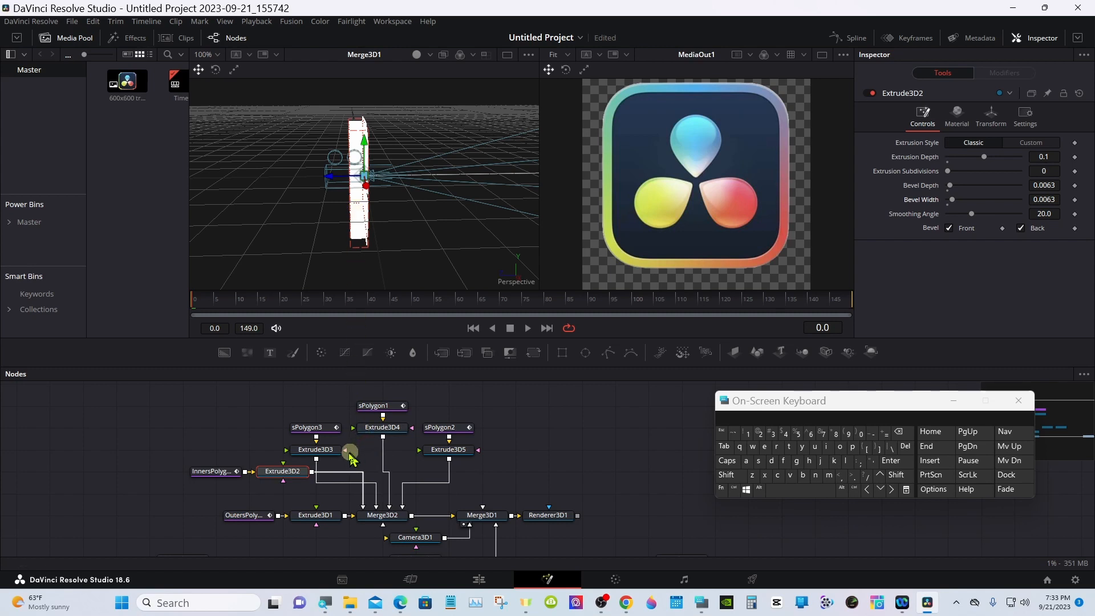
Step: Move sPolygon3 and Extrude3D3 together up and left, clear of Extrude3D2 in the node graph
{"action": "left_click_drag", "start_coordinate": [265, 450], "coordinate": [301, 415]}
{"action": "left_click", "coordinate": [317, 443]}
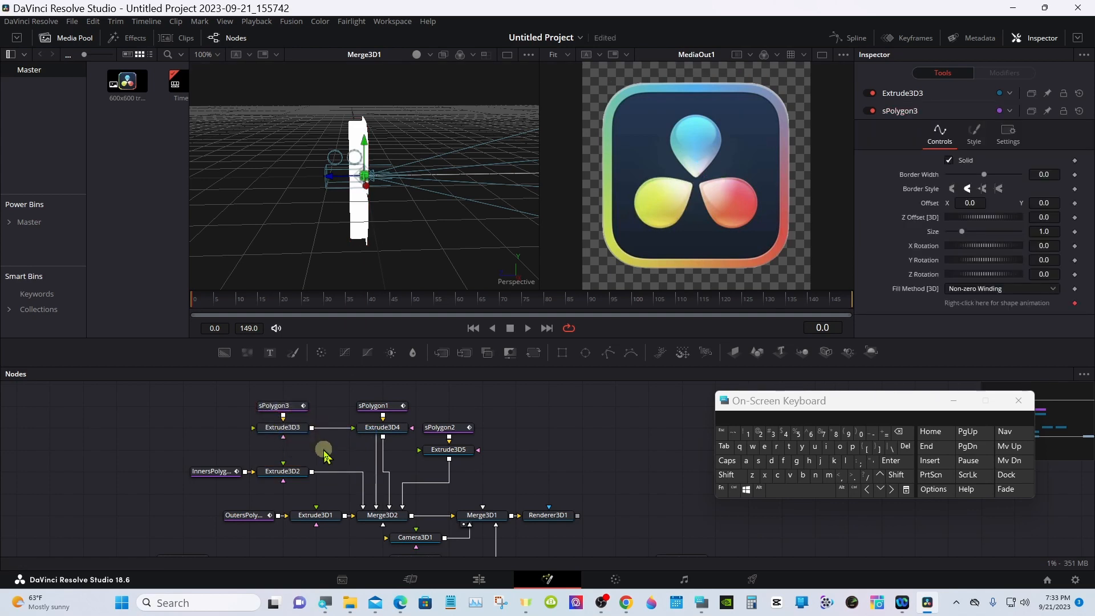
Step: Pull Camera3D1 back to a Z translation of 4.34 while viewing Renderer3D1 in the second viewer, and enable Use Target
{"action": "left_click", "coordinate": [415, 536]}
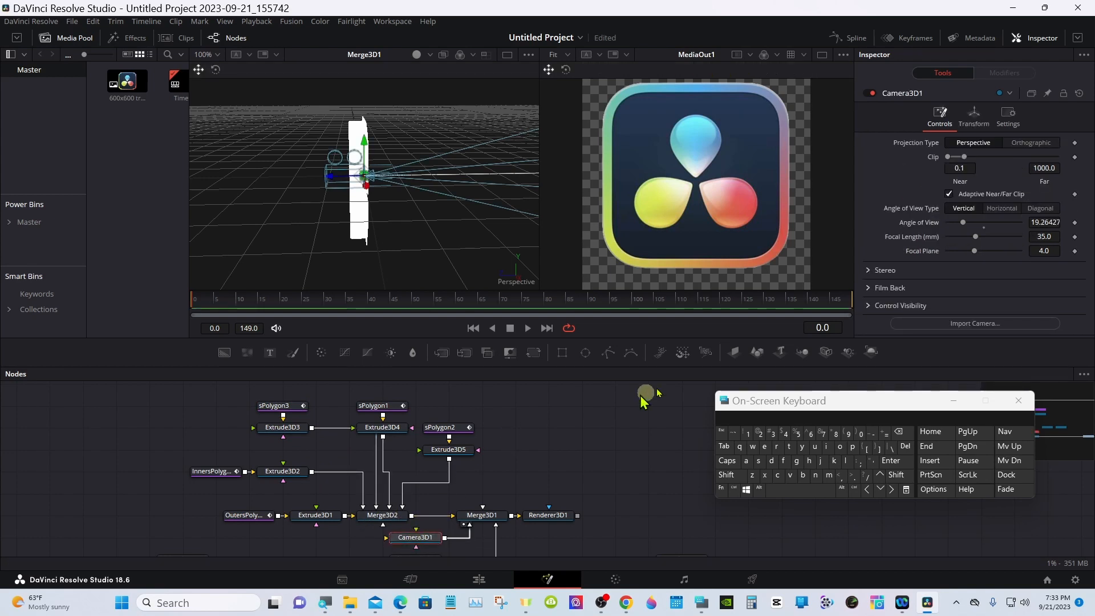
{"action": "left_click_drag", "start_coordinate": [932, 403], "coordinate": [949, 412]}
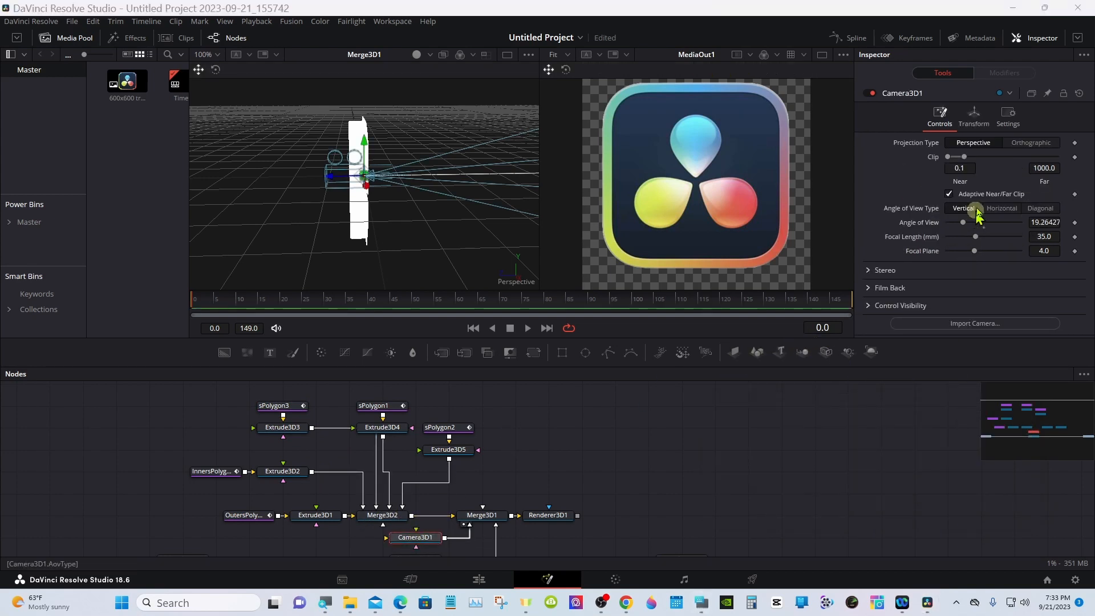
{"action": "left_click", "coordinate": [982, 159]}
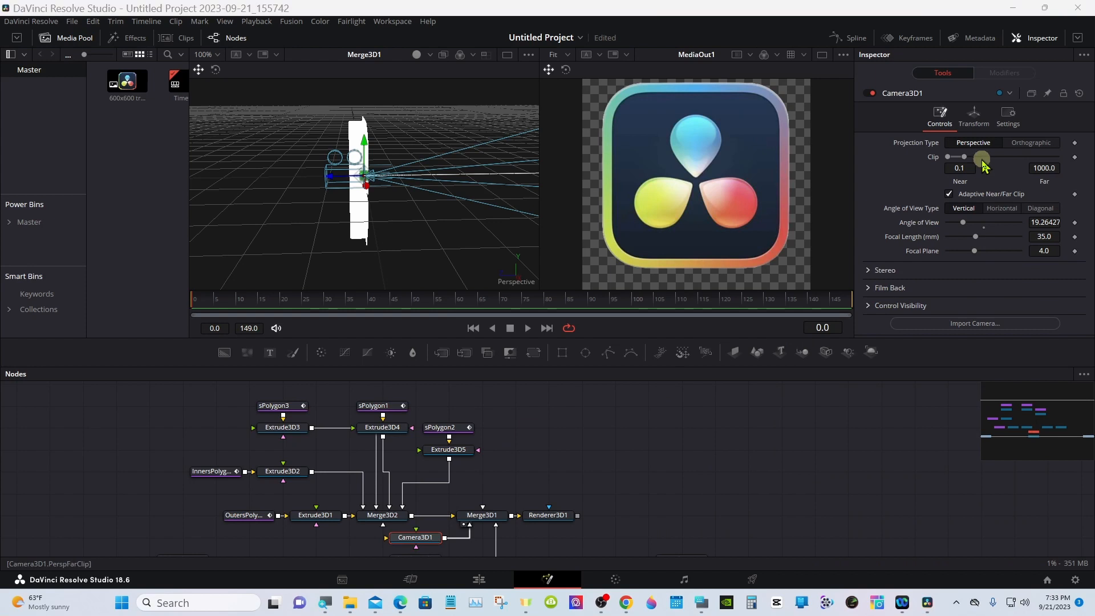
{"action": "left_click", "coordinate": [974, 114]}
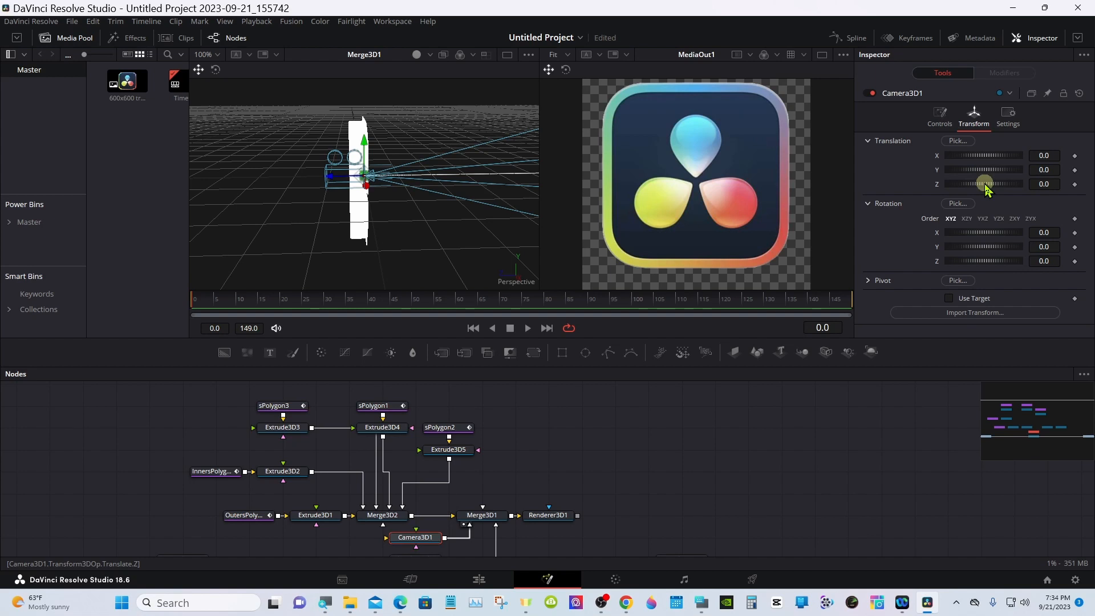
{"action": "left_click_drag", "start_coordinate": [984, 184], "coordinate": [988, 185]}
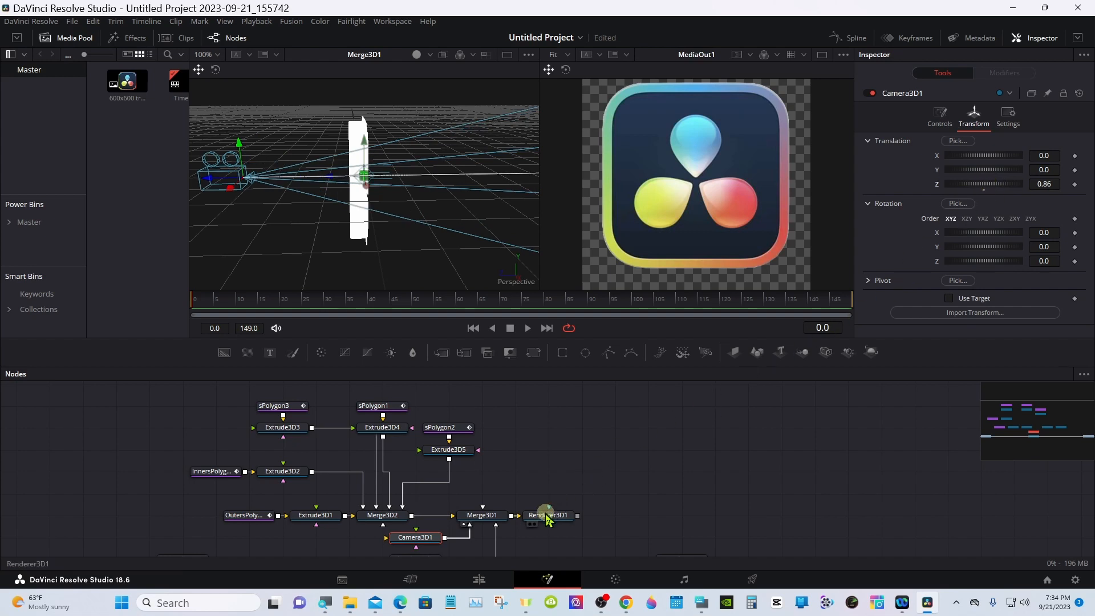
{"action": "left_click_drag", "start_coordinate": [550, 515], "coordinate": [697, 217]}
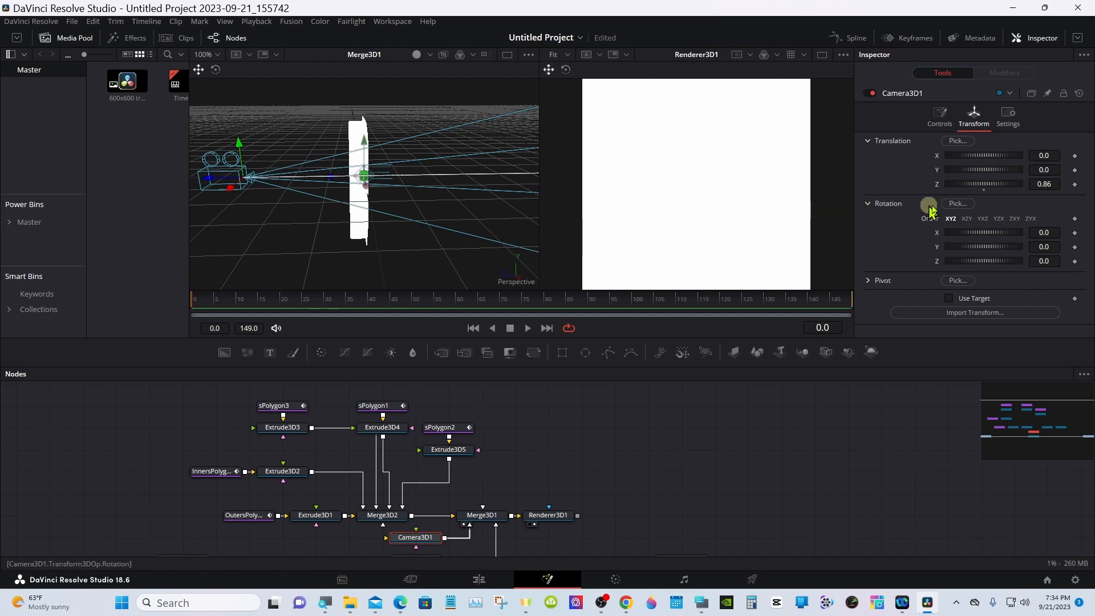
{"action": "left_click_drag", "start_coordinate": [981, 188], "coordinate": [996, 181]}
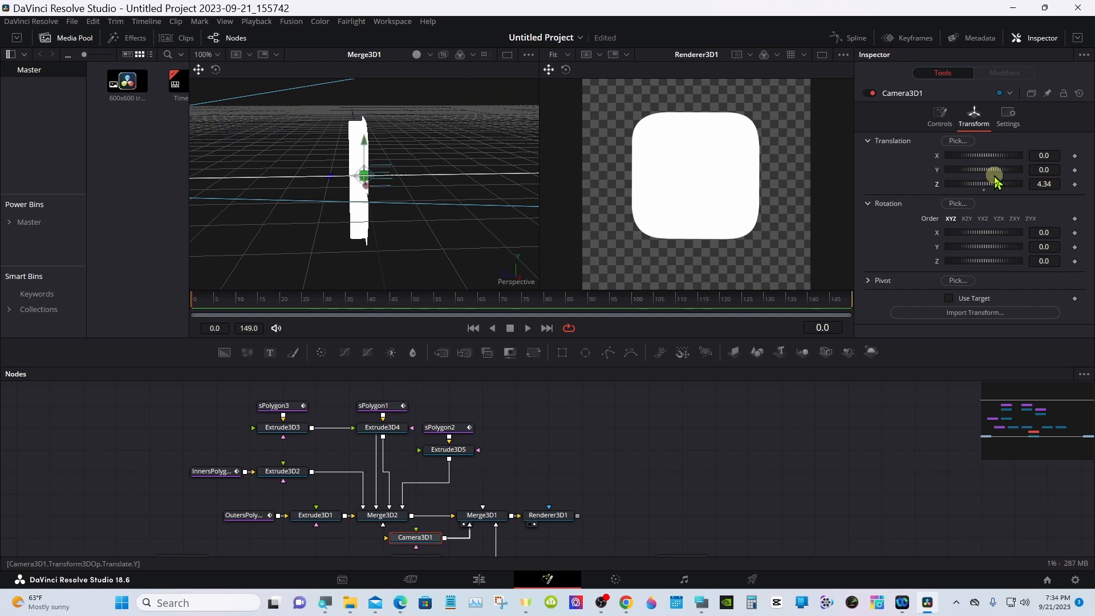
{"action": "left_click", "coordinate": [949, 298]}
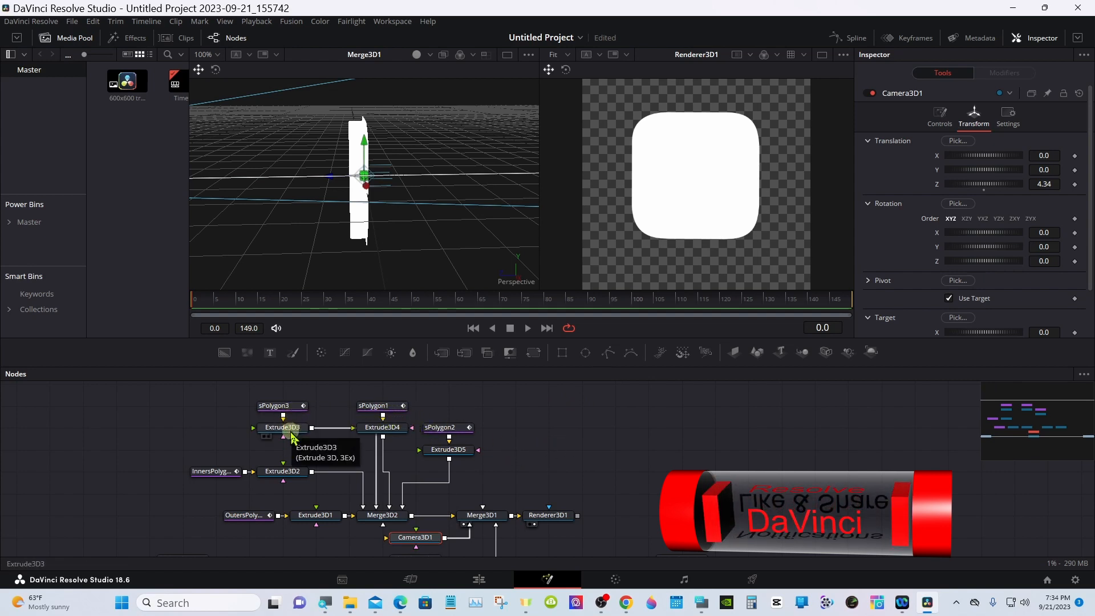
Step: Bring back the on-screen keyboard and examine the sPolygon3 outline and the extrusion settings of Extrude3D3
{"action": "left_click", "coordinate": [701, 603]}
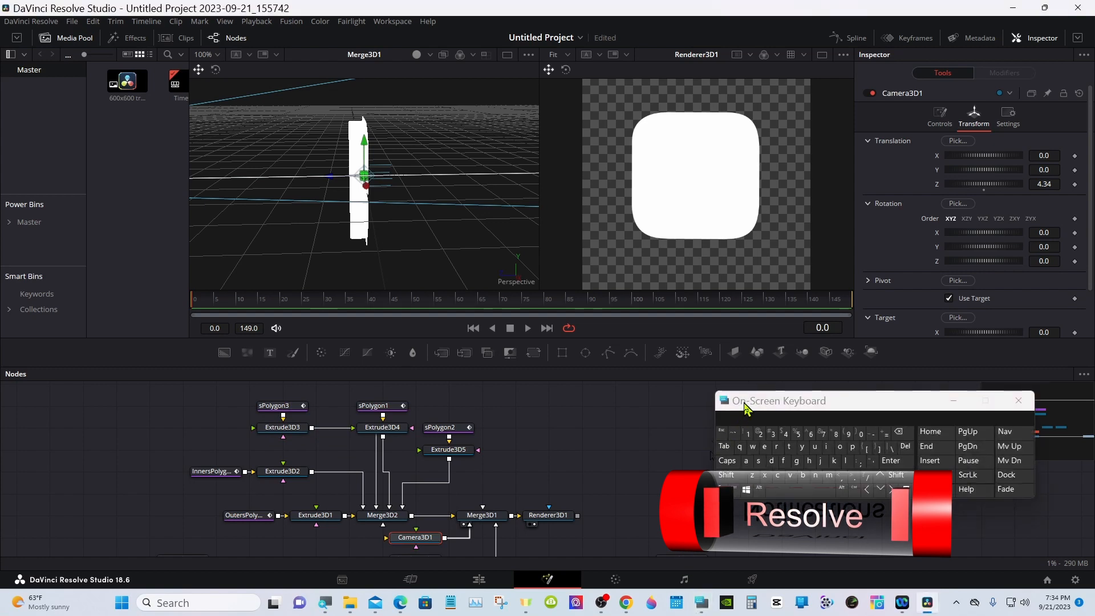
{"action": "left_click_drag", "start_coordinate": [745, 406], "coordinate": [705, 407]}
{"action": "left_click", "coordinate": [285, 407]}
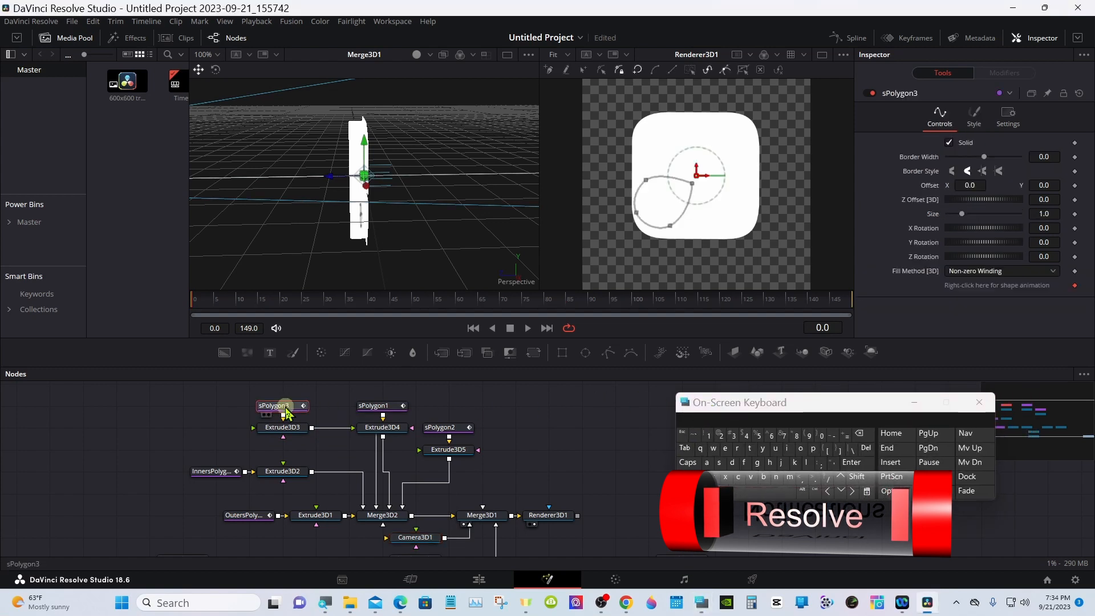
{"action": "left_click", "coordinate": [284, 427]}
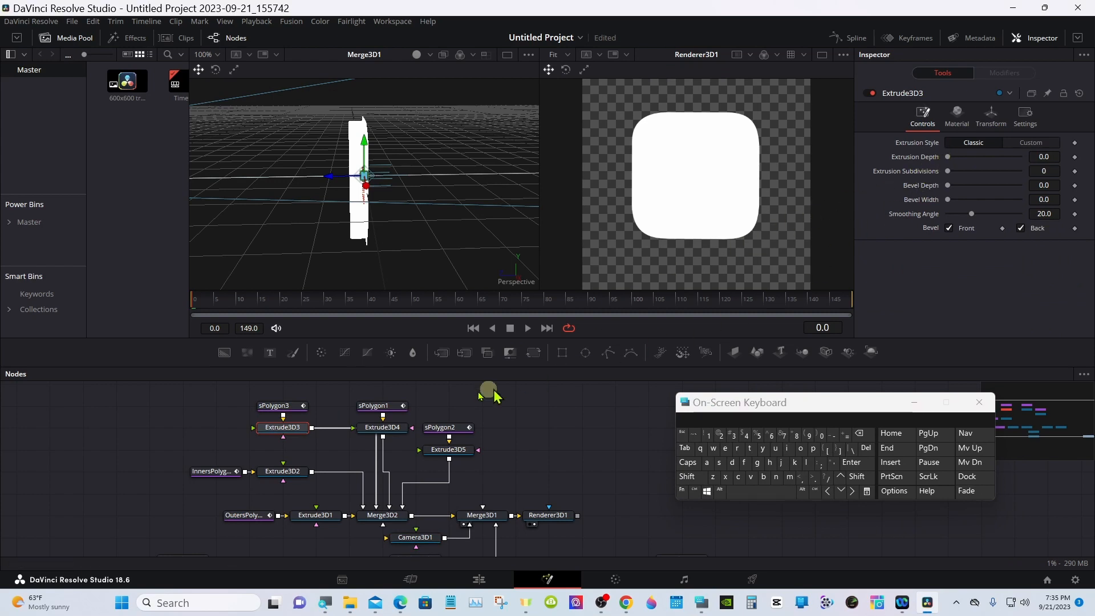
{"action": "left_click", "coordinate": [282, 407]}
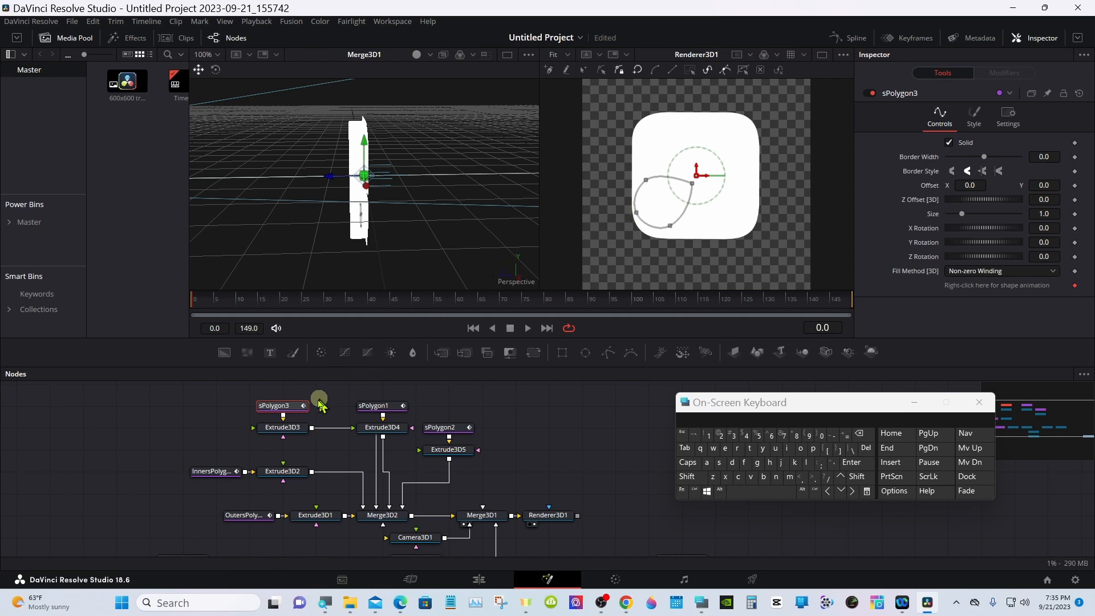
{"action": "left_click", "coordinate": [288, 430]}
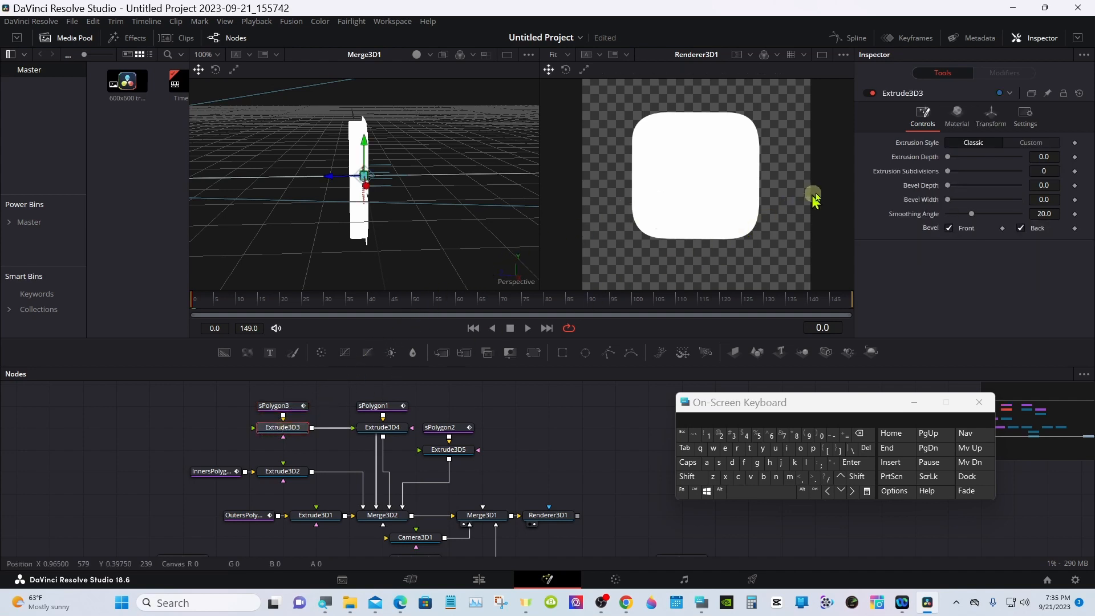
Step: Set the extrusion depth of Extrude3D3 and Extrude3D4 to 0.2, and give Extrude3D4 a bevel depth and bevel width of 0.0063
{"action": "left_click_drag", "start_coordinate": [948, 156], "coordinate": [1057, 156]}
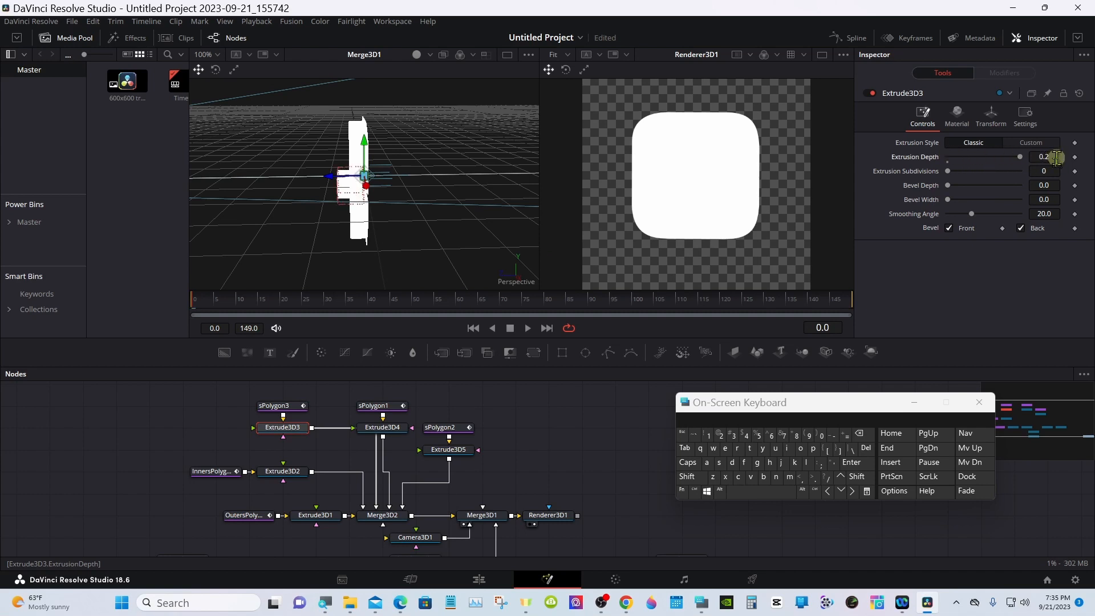
{"action": "left_click", "coordinate": [382, 407]}
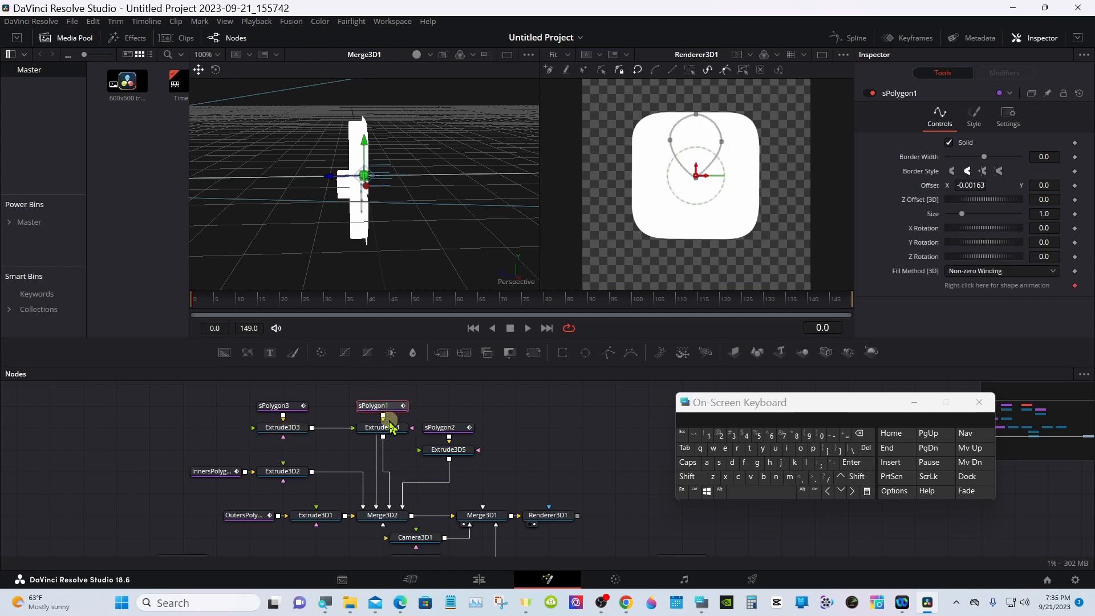
{"action": "left_click", "coordinate": [391, 429]}
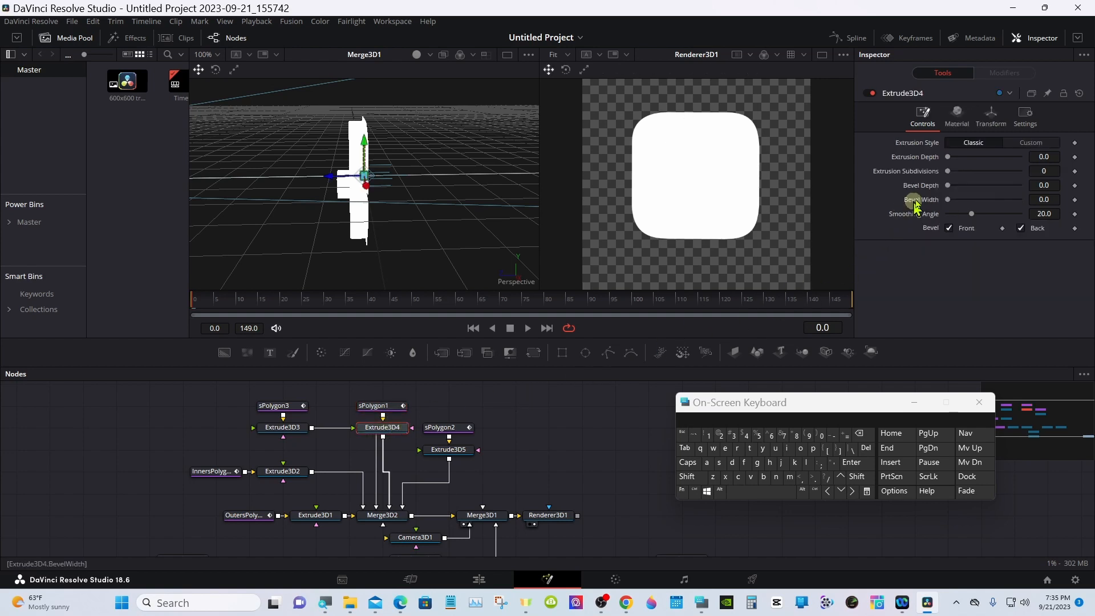
{"action": "left_click_drag", "start_coordinate": [948, 157], "coordinate": [1021, 156]}
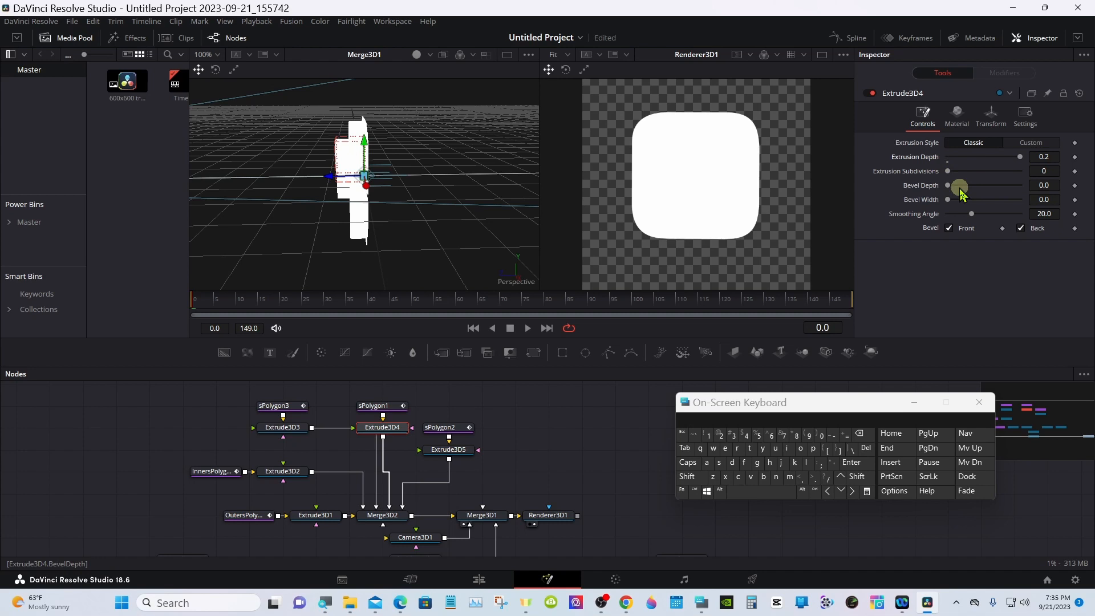
{"action": "mouse_move", "coordinate": [961, 193]}
{"action": "left_mouse_down"}
{"action": "mouse_move", "coordinate": [952, 187]}
{"action": "mouse_move", "coordinate": [953, 203]}
{"action": "left_mouse_up"}
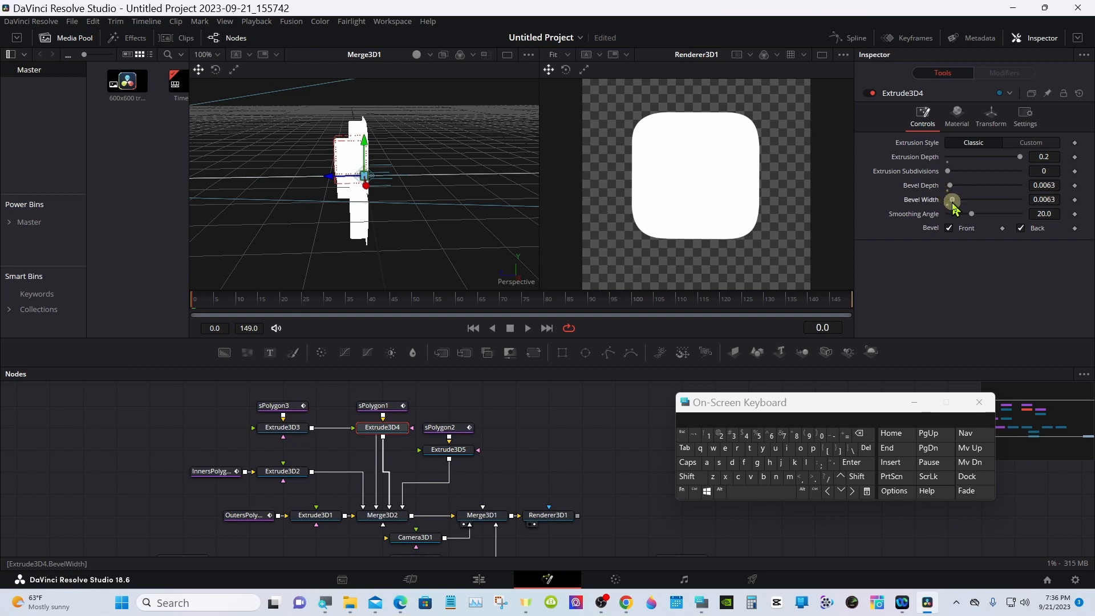
Step: Set Extrude3D3's bevel depth and bevel width to 0.0063
{"action": "left_click", "coordinate": [305, 435]}
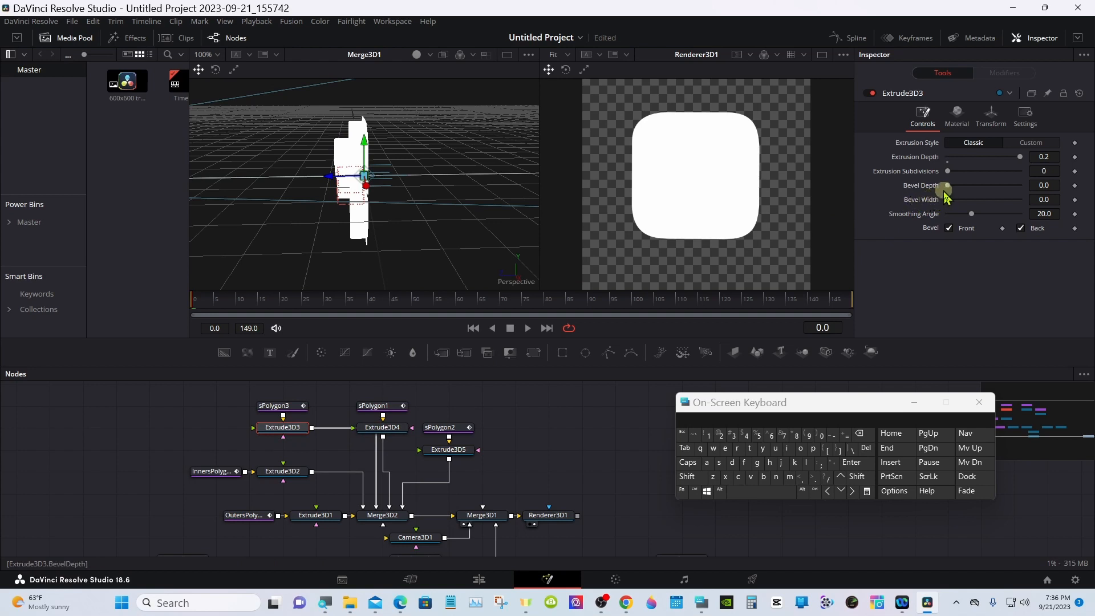
{"action": "left_click_drag", "start_coordinate": [950, 186], "coordinate": [955, 210]}
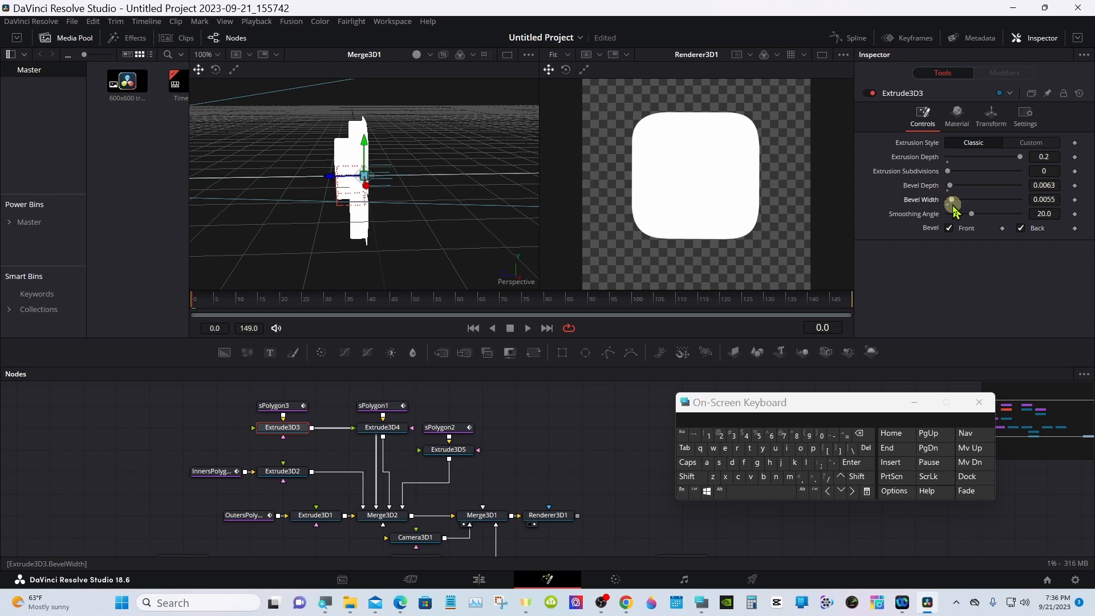
{"action": "left_click_drag", "start_coordinate": [956, 205], "coordinate": [951, 207]}
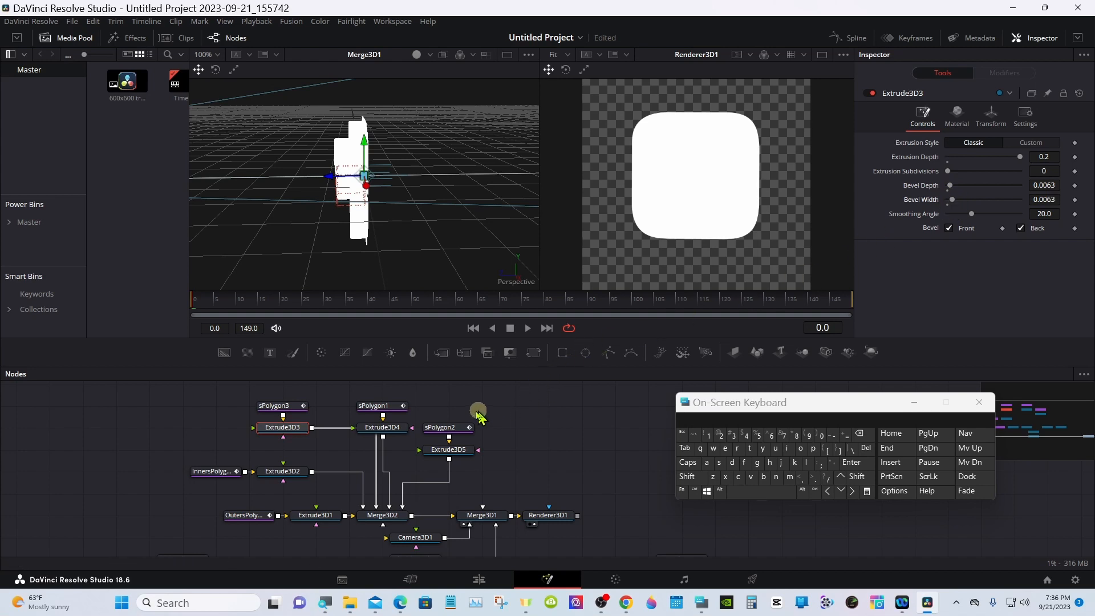
Step: Move sPolygon2 and Extrude3D5 up in the node graph, level with sPolygon1 and Extrude3D4
{"action": "left_click", "coordinate": [449, 429]}
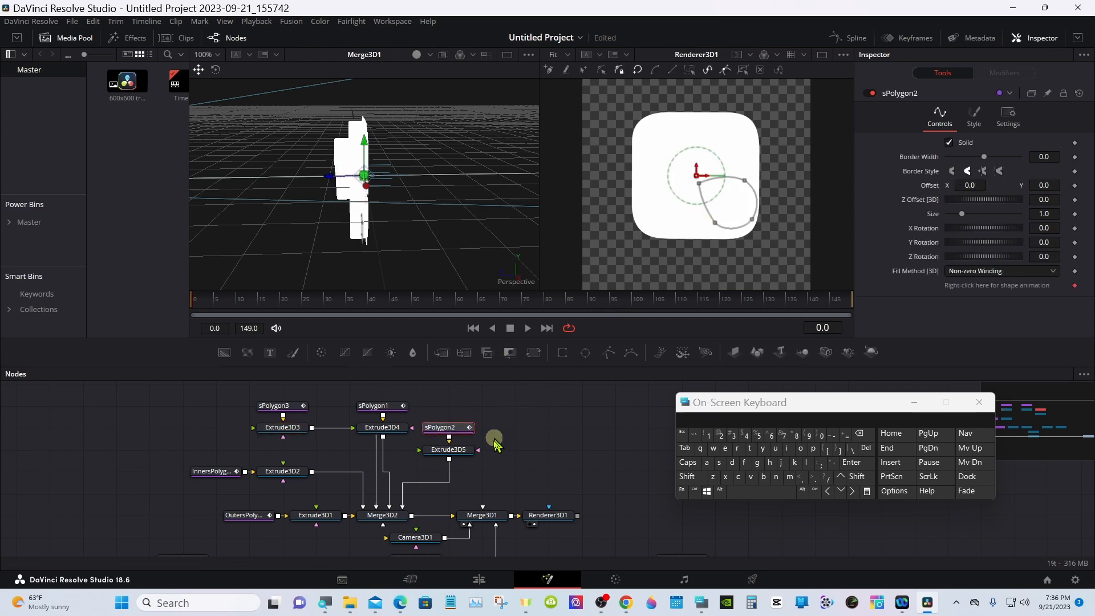
{"action": "left_click", "coordinate": [451, 448]}
{"action": "left_click_drag", "start_coordinate": [443, 432], "coordinate": [442, 412]}
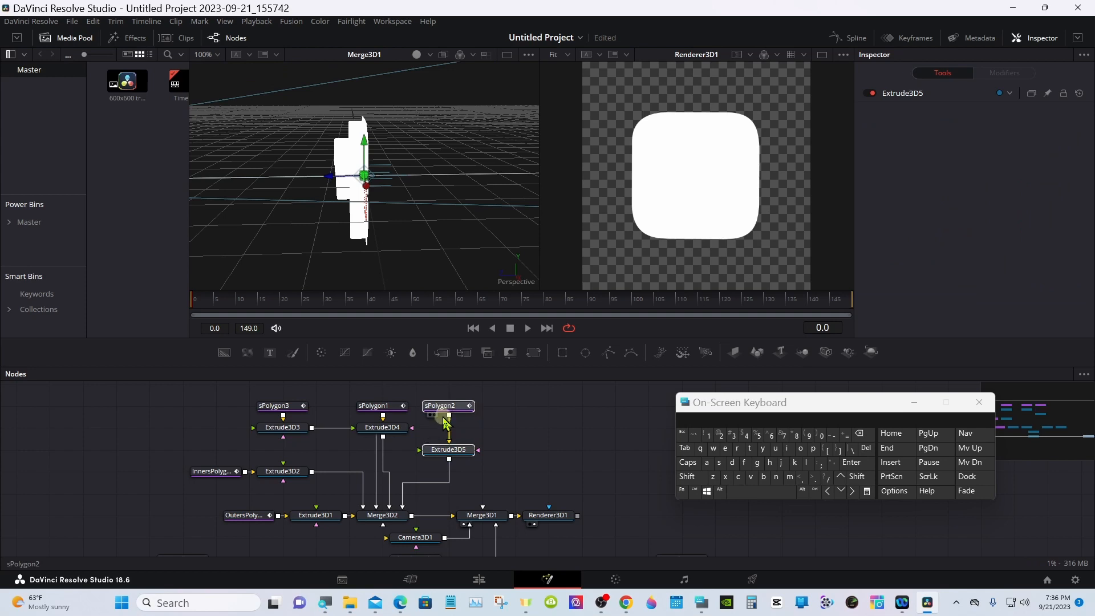
{"action": "left_click_drag", "start_coordinate": [445, 454], "coordinate": [445, 436]}
Step: Set Extrude3D5's extrusion depth to 0.2 and its bevel depth and bevel width to 0.0063
{"action": "left_click", "coordinate": [446, 438]}
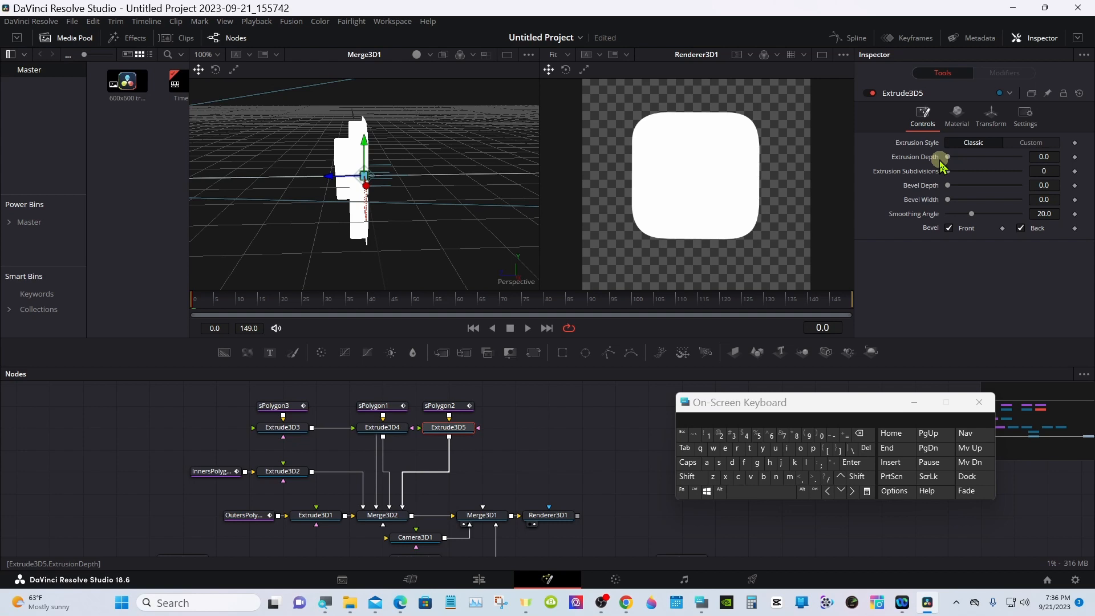
{"action": "left_click_drag", "start_coordinate": [941, 161], "coordinate": [1034, 160]}
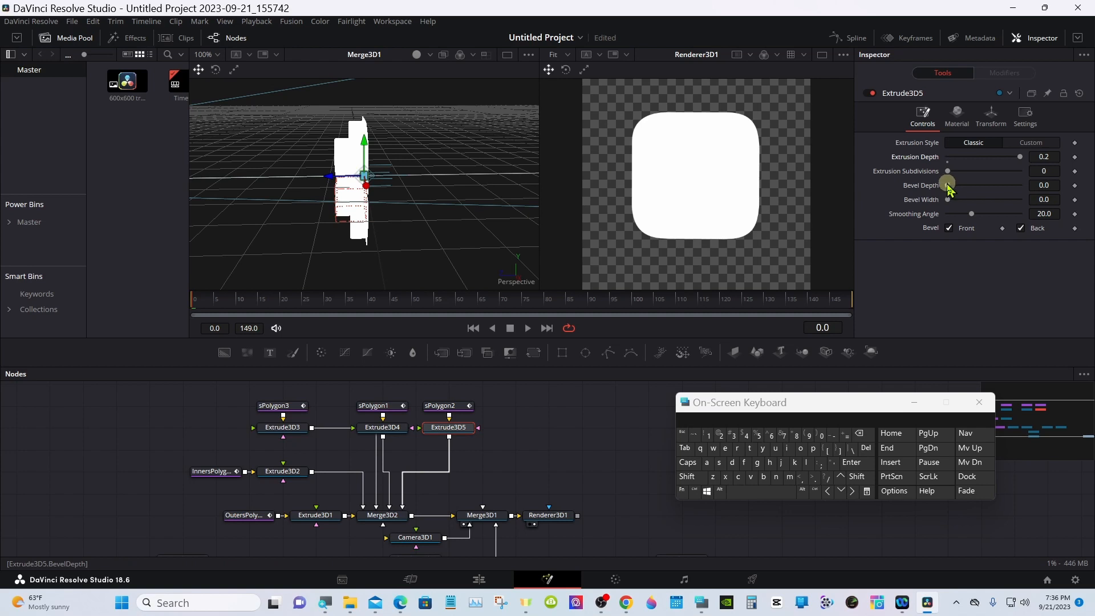
{"action": "left_click_drag", "start_coordinate": [949, 188], "coordinate": [957, 205]}
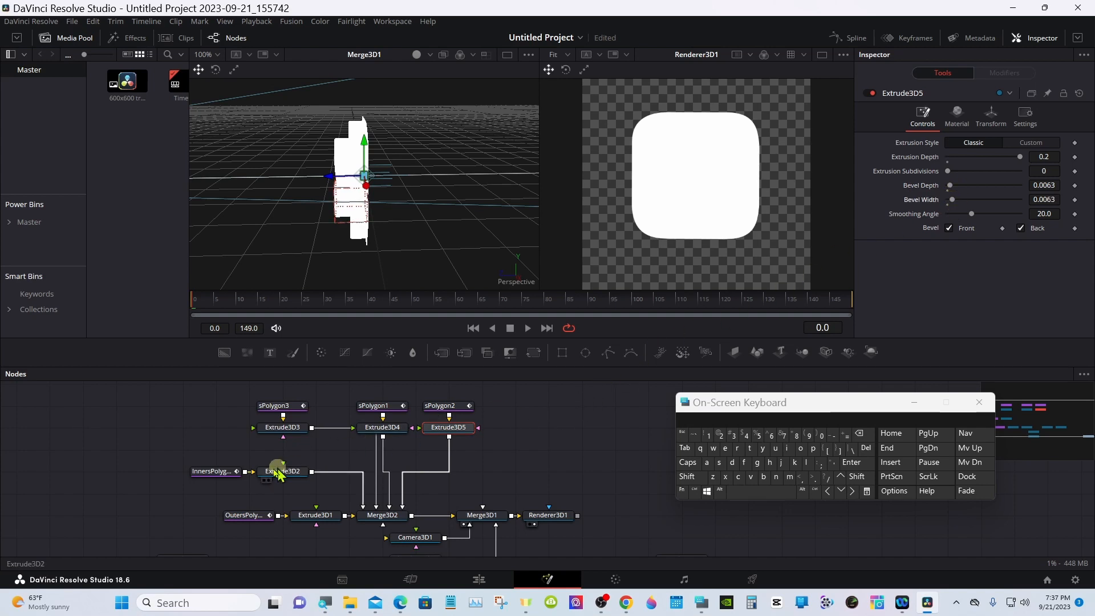
Step: Check Extrude3D2's extrusion settings and set the extrusion depth of Extrude3D1, fed by the outer polygon, to 0.1
{"action": "left_click", "coordinate": [231, 473]}
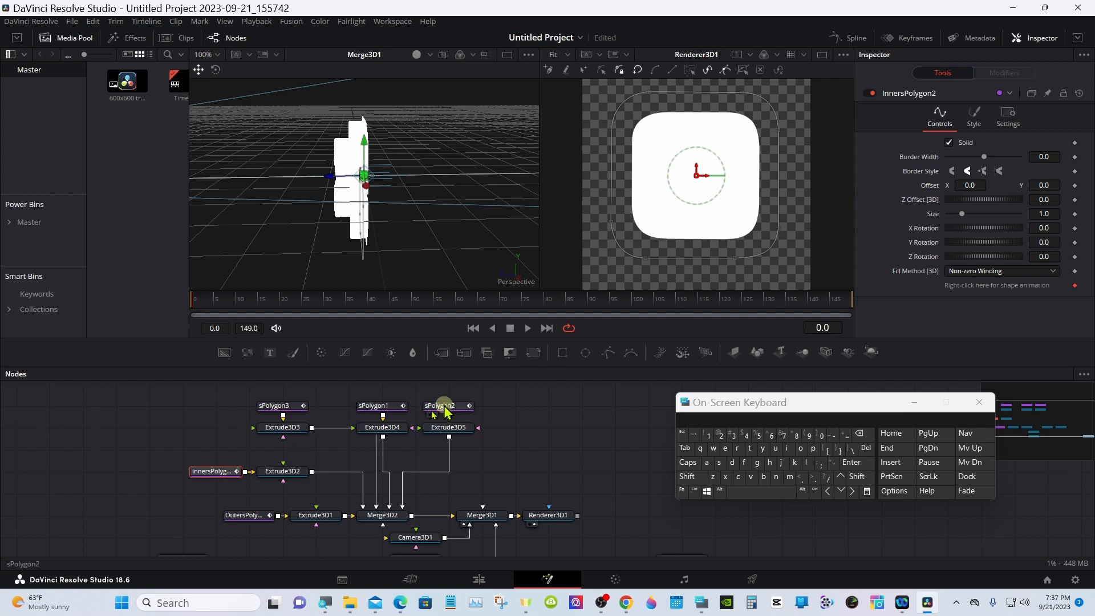
{"action": "left_click", "coordinate": [275, 470]}
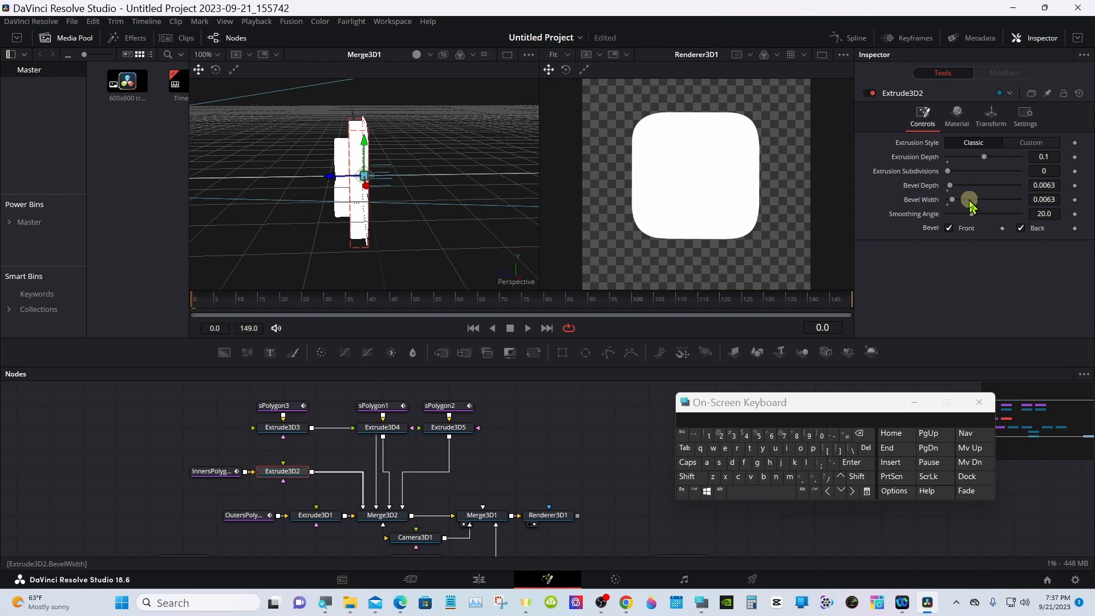
{"action": "left_click", "coordinate": [240, 516]}
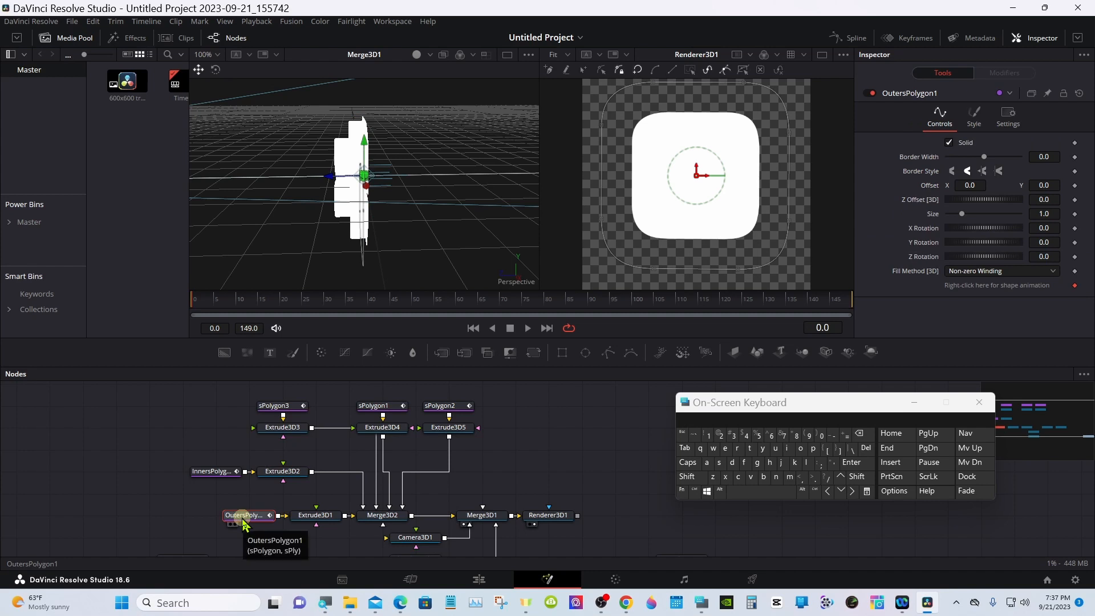
{"action": "left_click", "coordinate": [322, 515]}
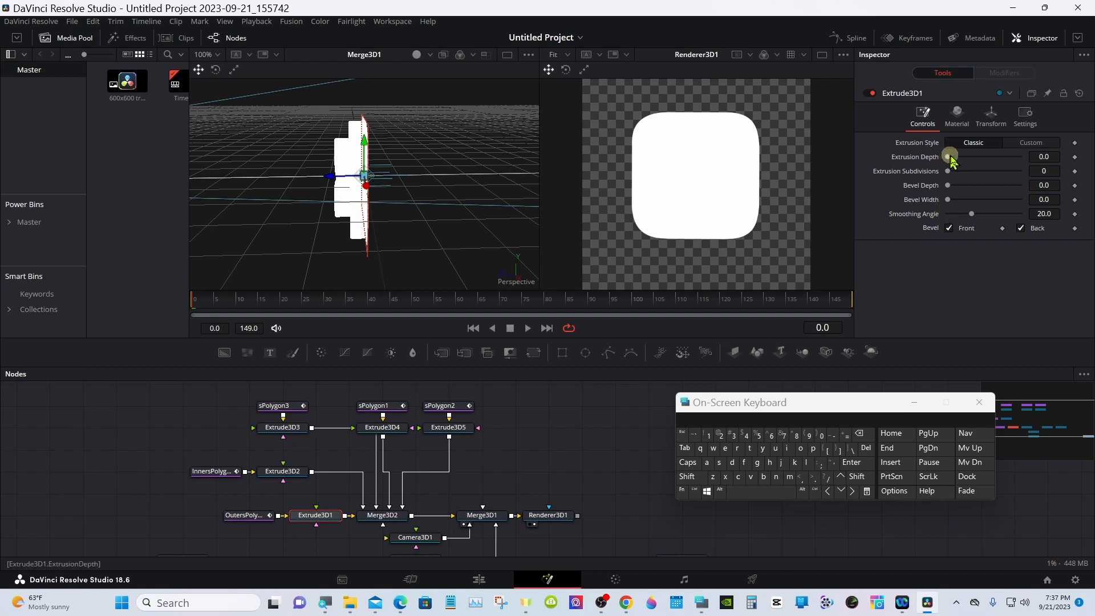
{"action": "left_click_drag", "start_coordinate": [948, 157], "coordinate": [985, 159]}
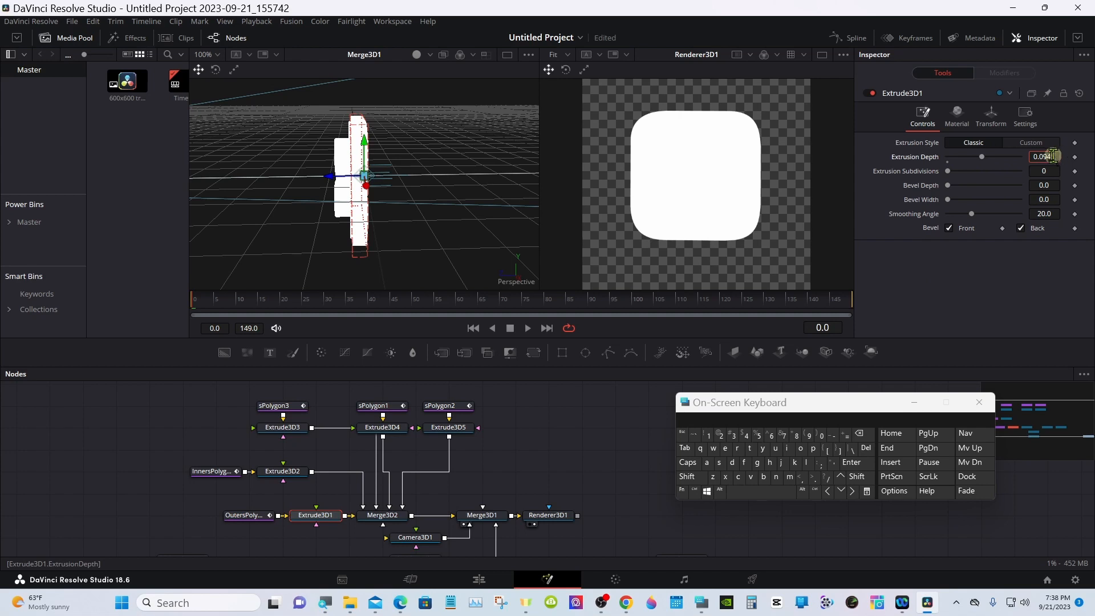
{"action": "left_click", "coordinate": [863, 434]}
{"action": "left_click", "coordinate": [864, 434]}
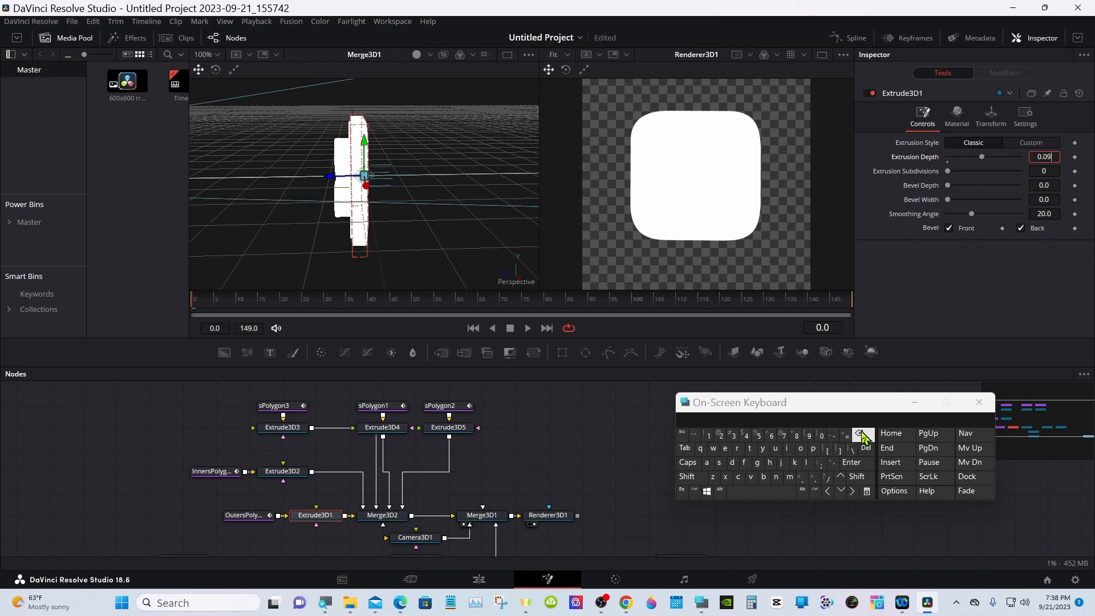
{"action": "left_click", "coordinate": [863, 434]}
{"action": "left_click", "coordinate": [864, 434]}
{"action": "left_click", "coordinate": [708, 436]}
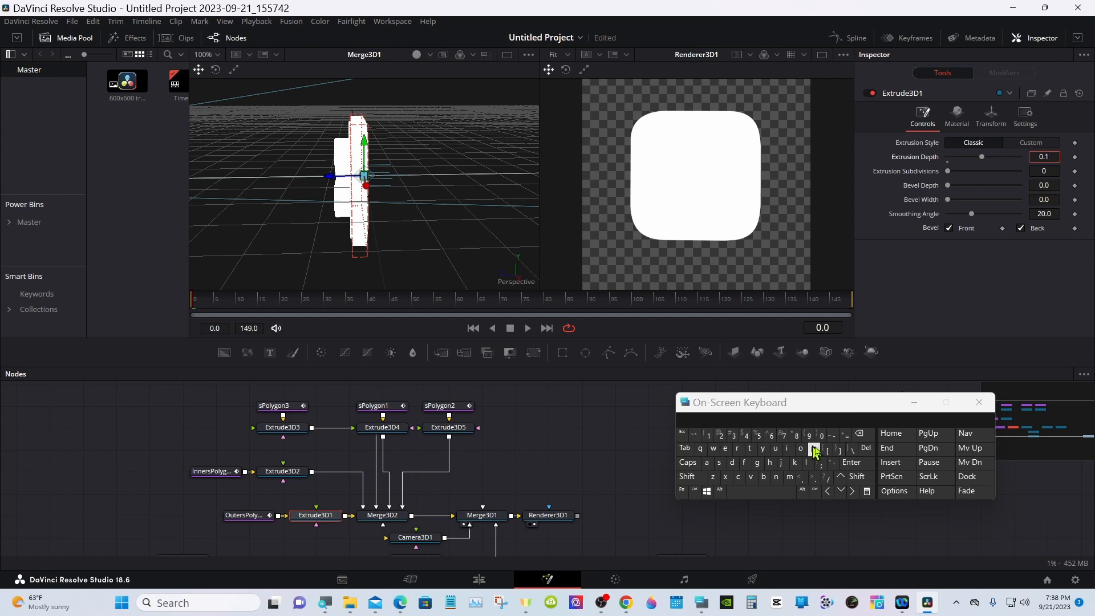
{"action": "left_click", "coordinate": [852, 462]}
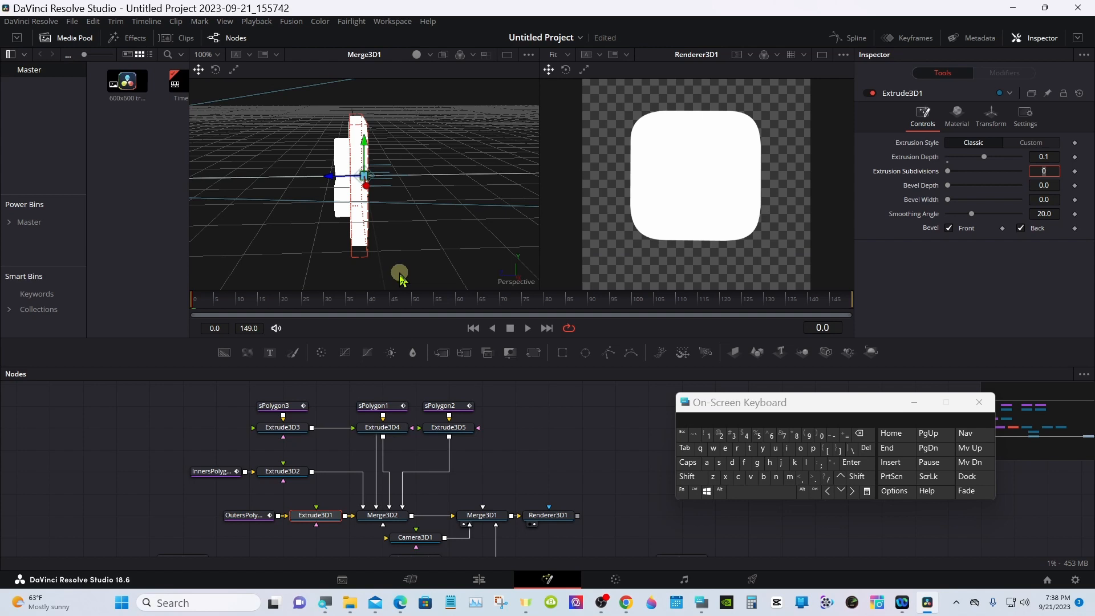
{"action": "left_click", "coordinate": [314, 515]}
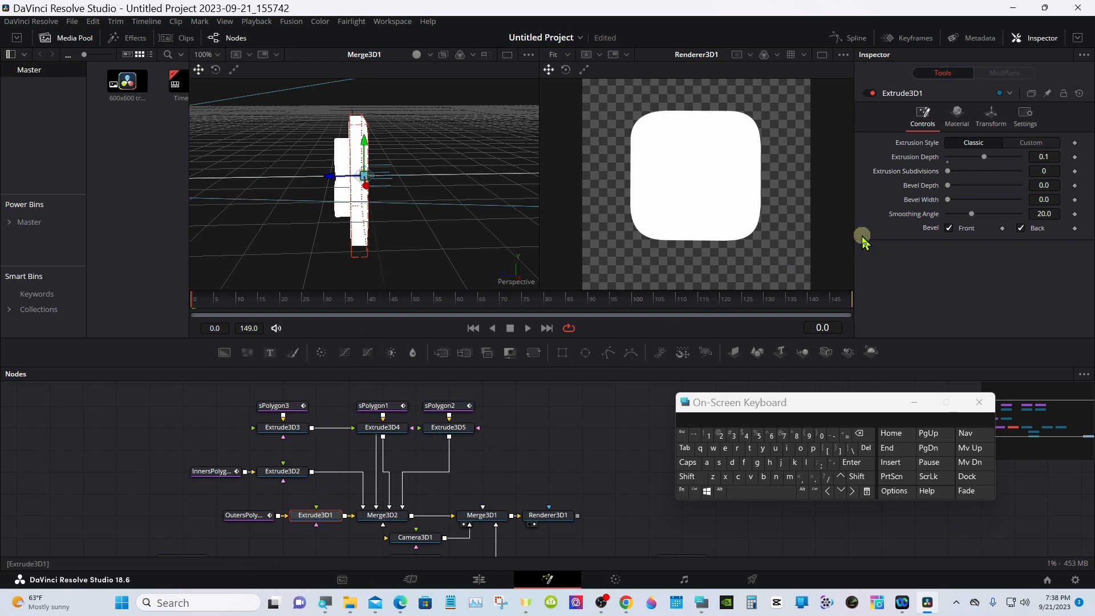
Step: Enable Override Diffuse Color in Extrude3D1's material and set its diffuse color to red, #ff0000
{"action": "left_click", "coordinate": [959, 130]}
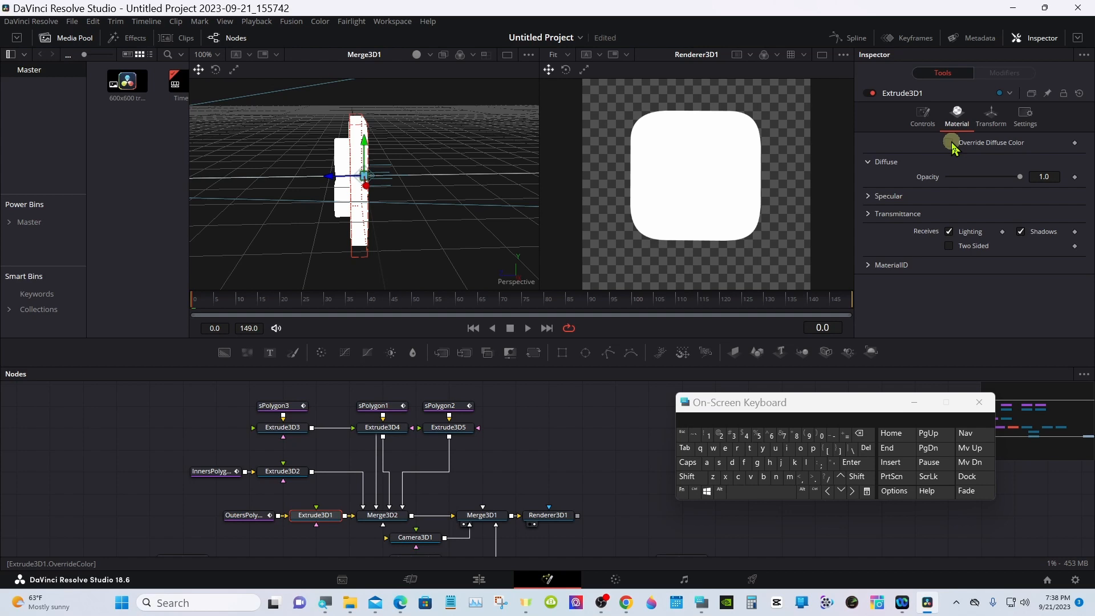
{"action": "left_click", "coordinate": [950, 143]}
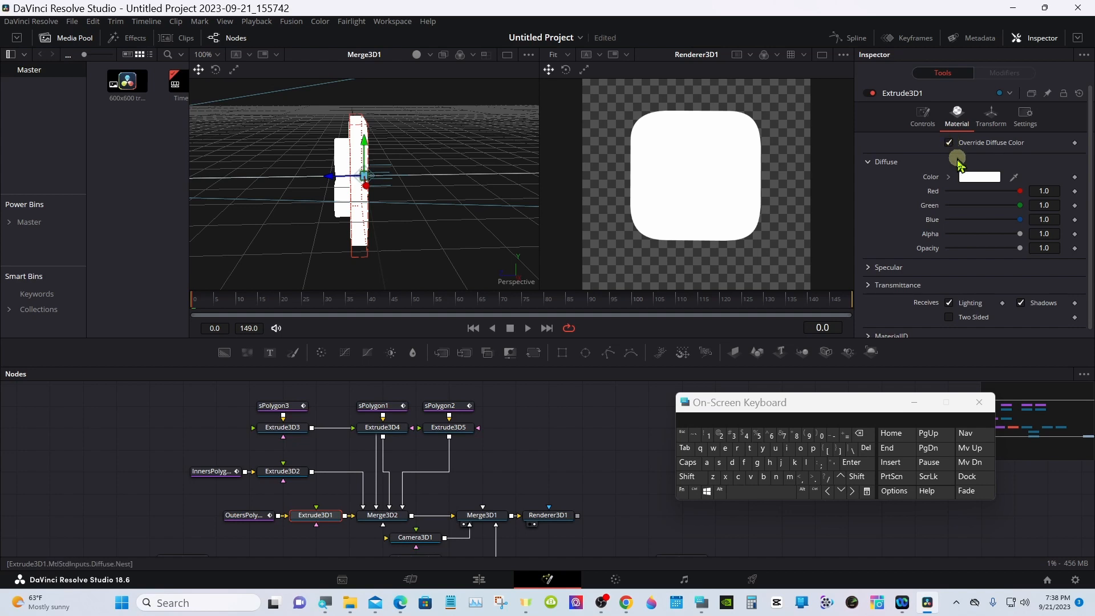
{"action": "left_click", "coordinate": [966, 178]}
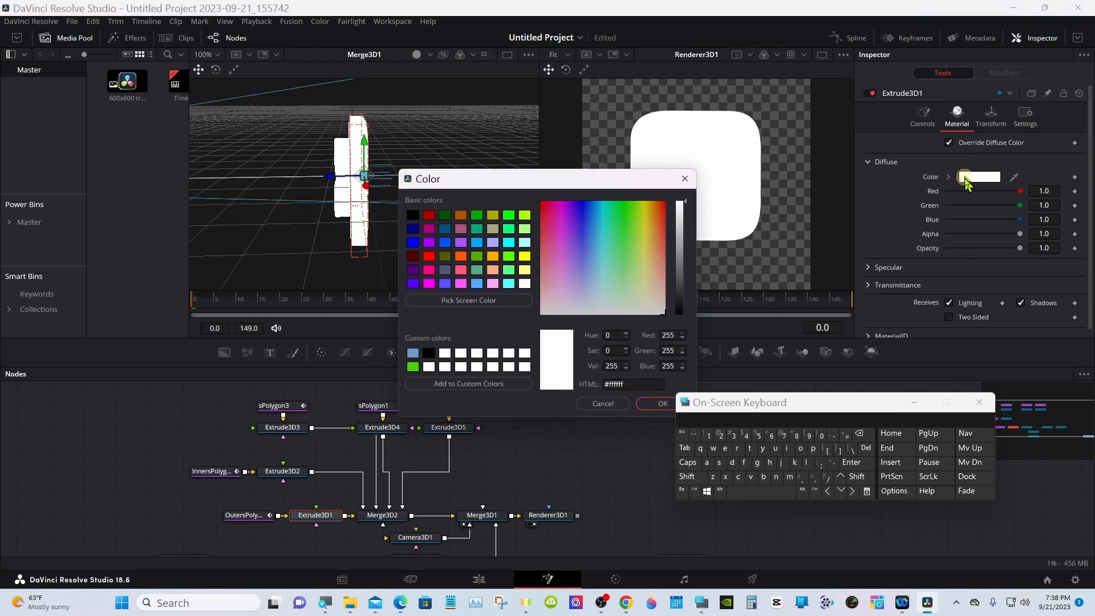
{"action": "left_click", "coordinate": [514, 283]}
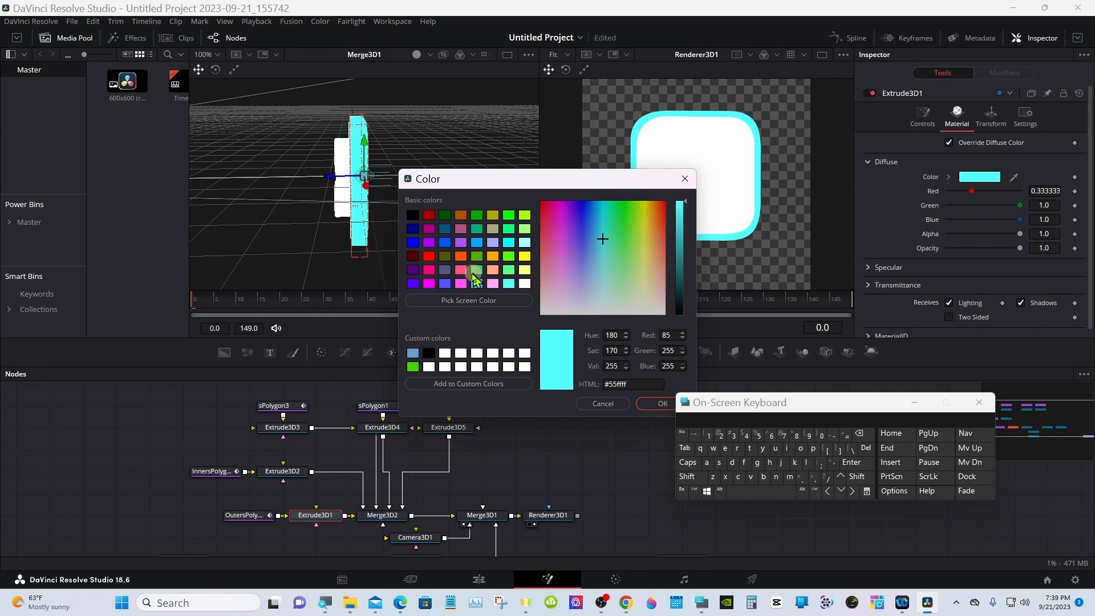
{"action": "left_click", "coordinate": [428, 256]}
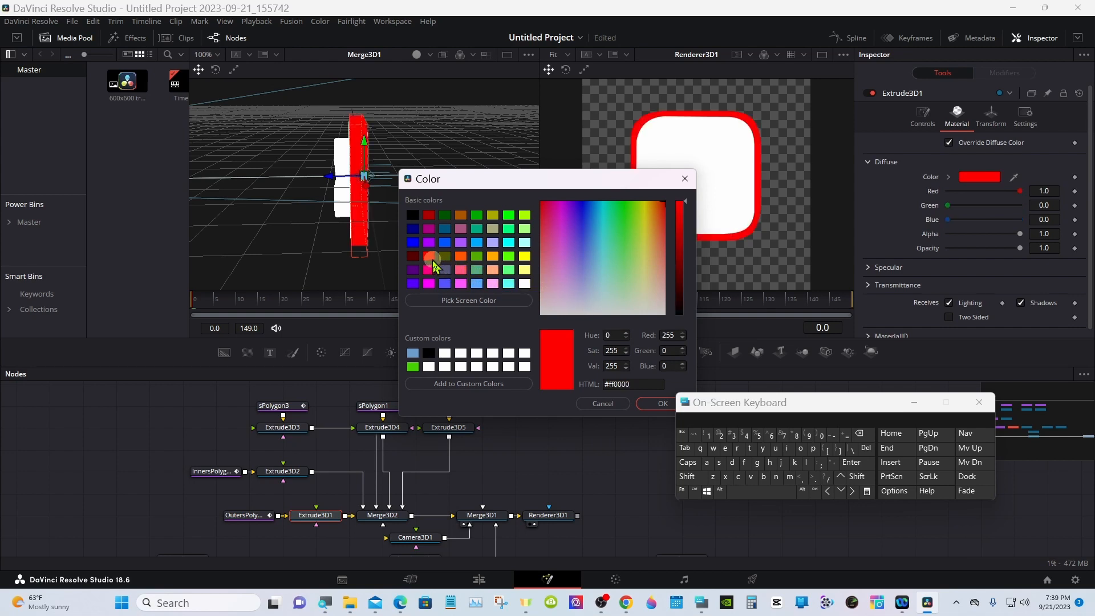
{"action": "left_click", "coordinate": [646, 406]}
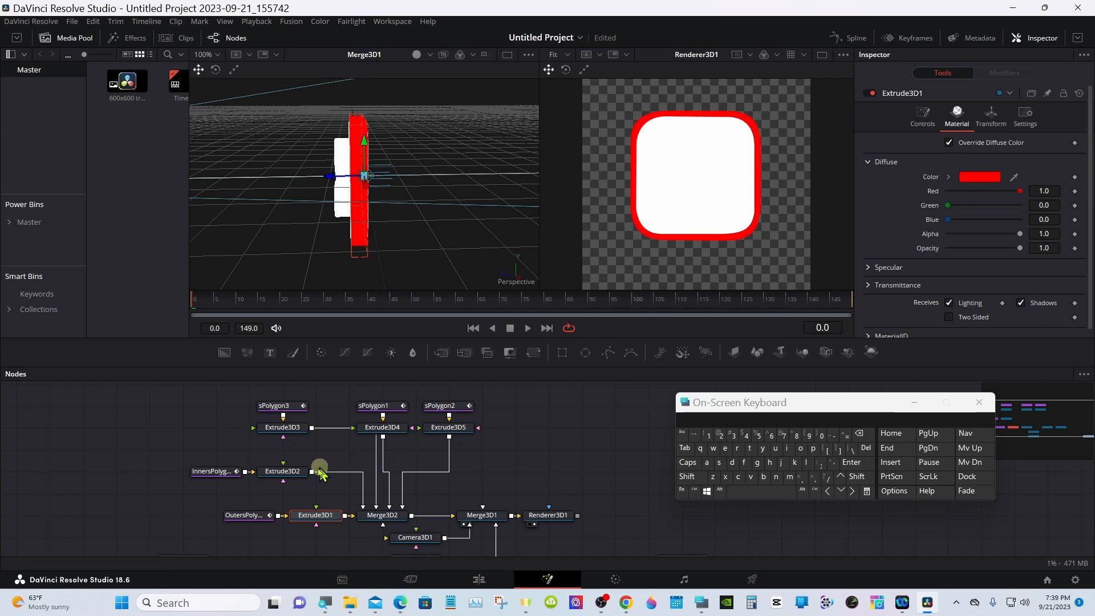
Step: Enable Override Diffuse Color in Extrude3D2's material and set its diffuse color to blue, #5555ff
{"action": "left_click", "coordinate": [282, 471]}
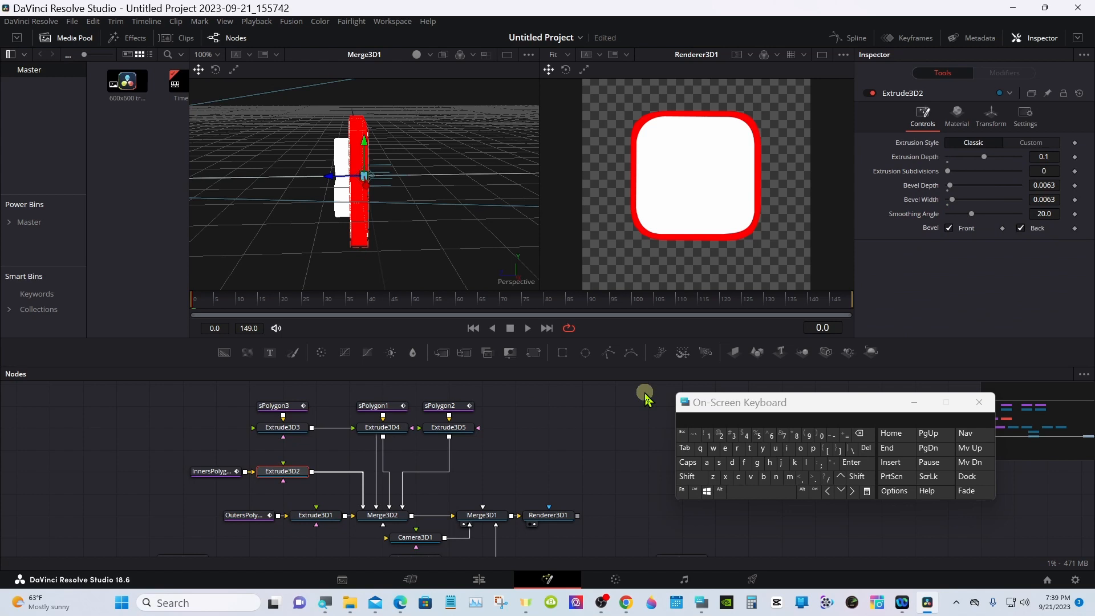
{"action": "left_click", "coordinate": [958, 117]}
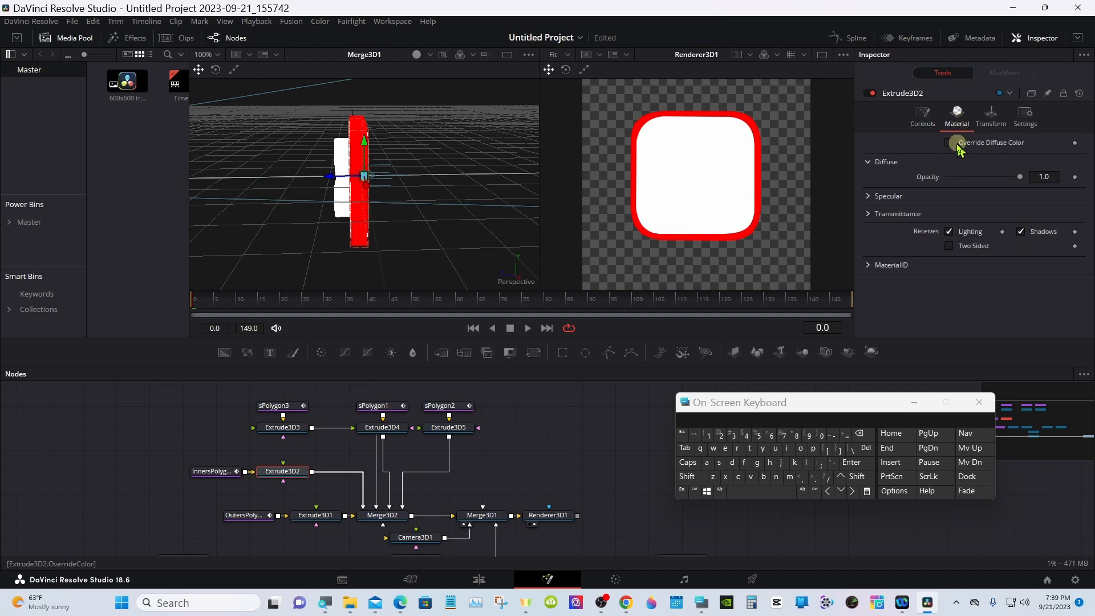
{"action": "left_click", "coordinate": [950, 143]}
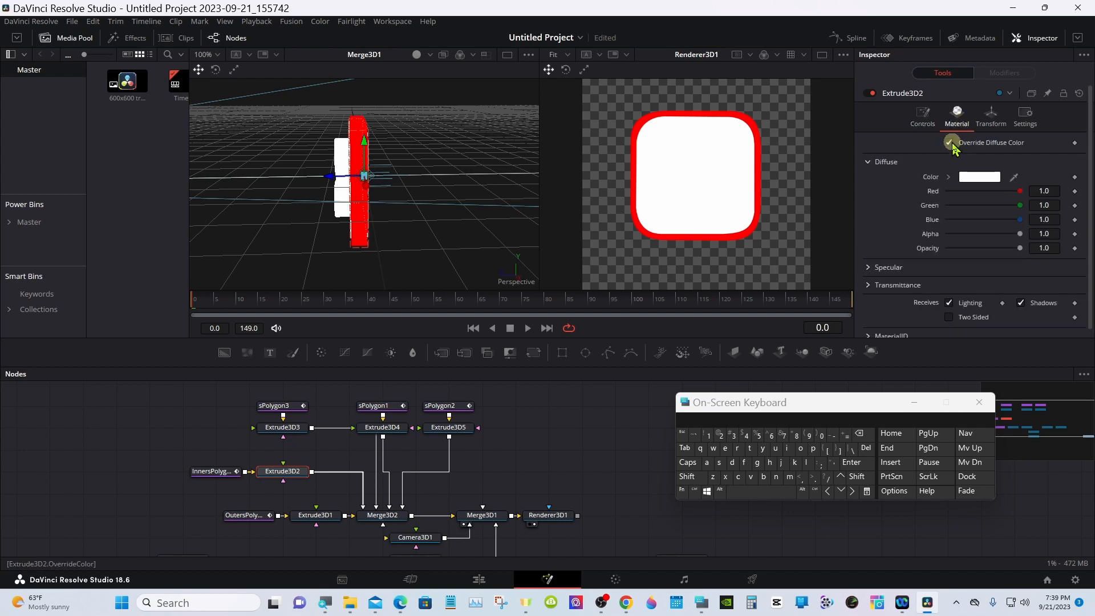
{"action": "left_click", "coordinate": [969, 178]}
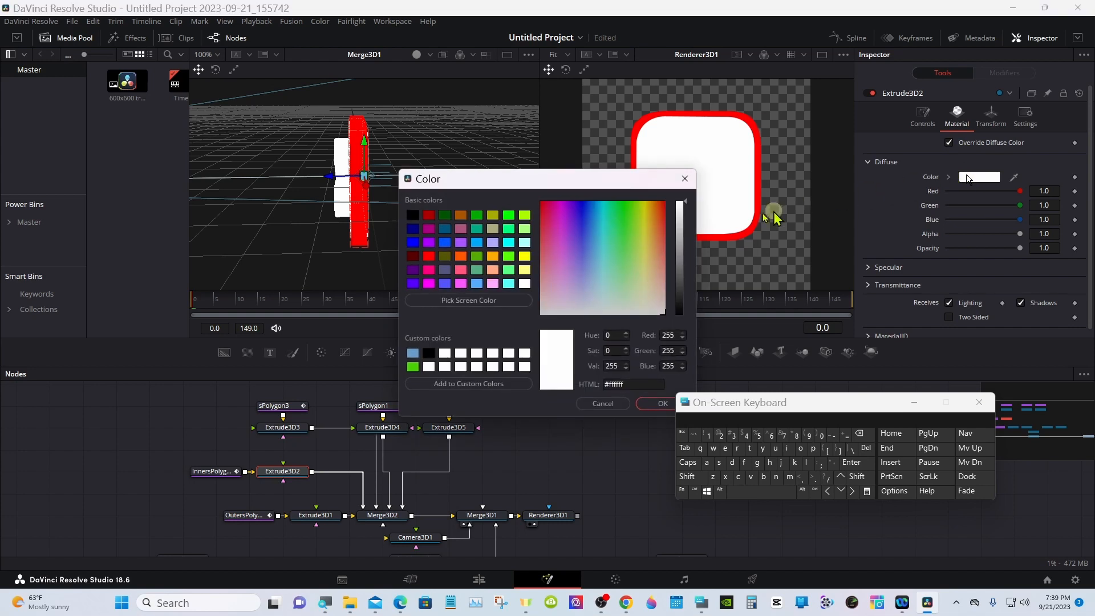
{"action": "left_click", "coordinate": [445, 283]}
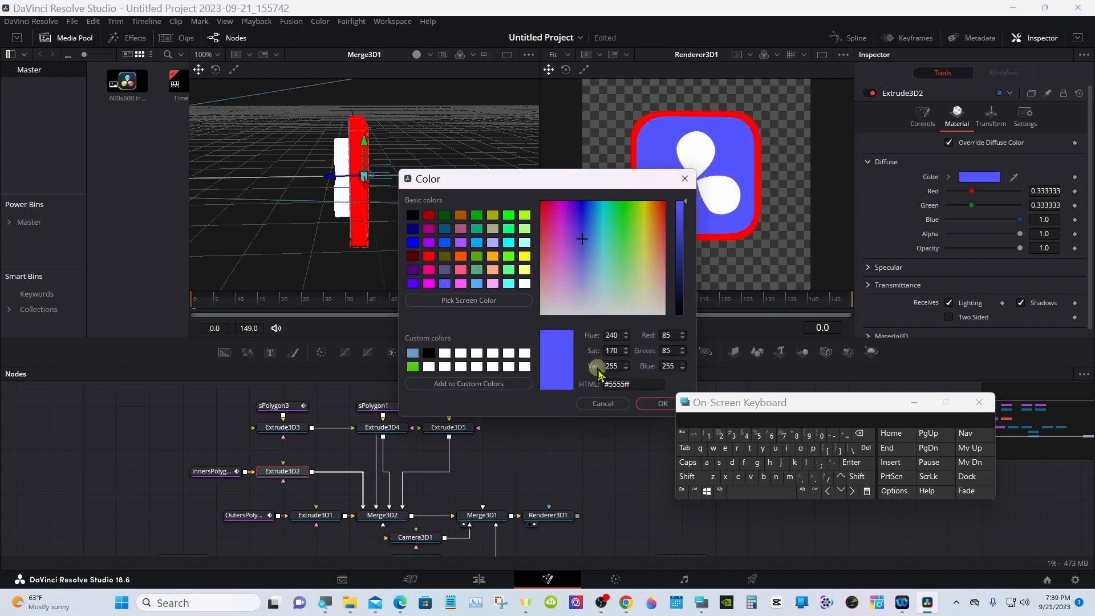
{"action": "left_click", "coordinate": [655, 404]}
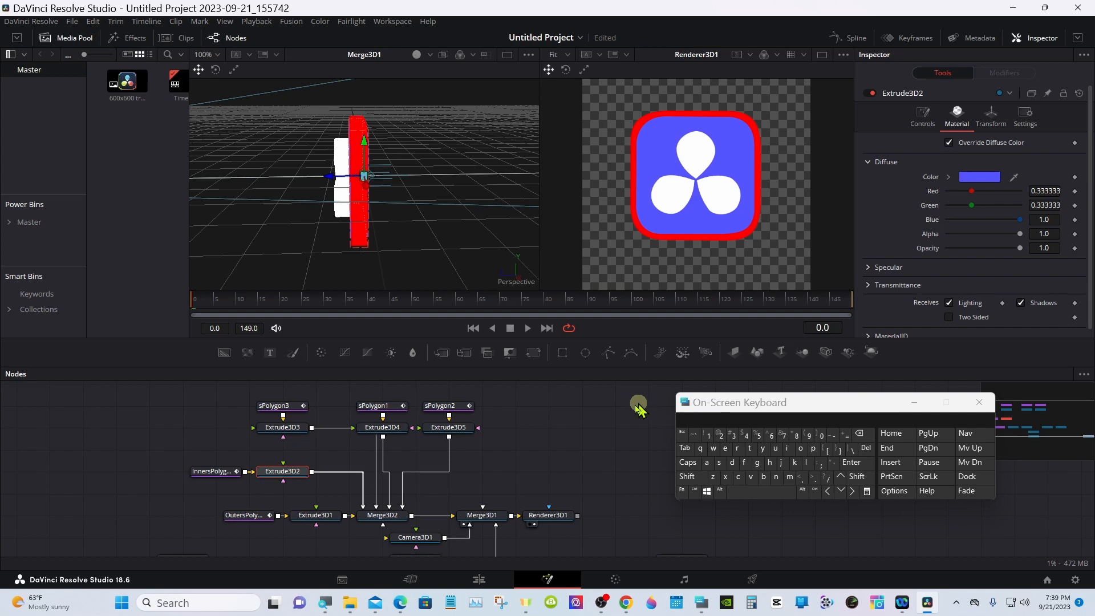
Step: Enable Override Diffuse Color in Extrude3D3's material and set its diffuse color to light blue, #55aaff
{"action": "left_click", "coordinate": [288, 427]}
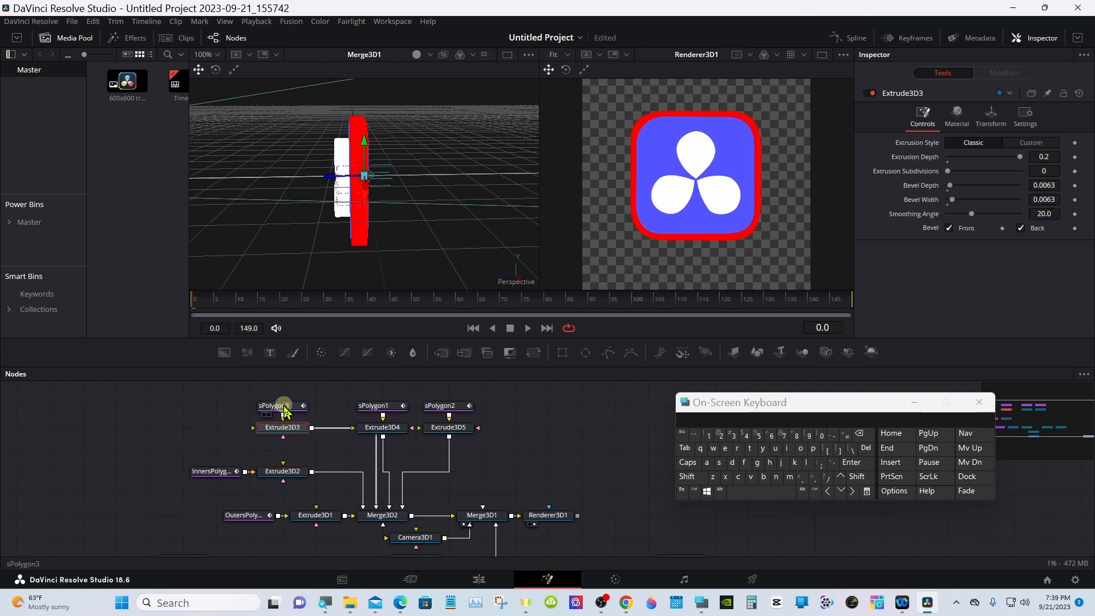
{"action": "left_click", "coordinate": [293, 405]}
{"action": "left_click", "coordinate": [286, 432]}
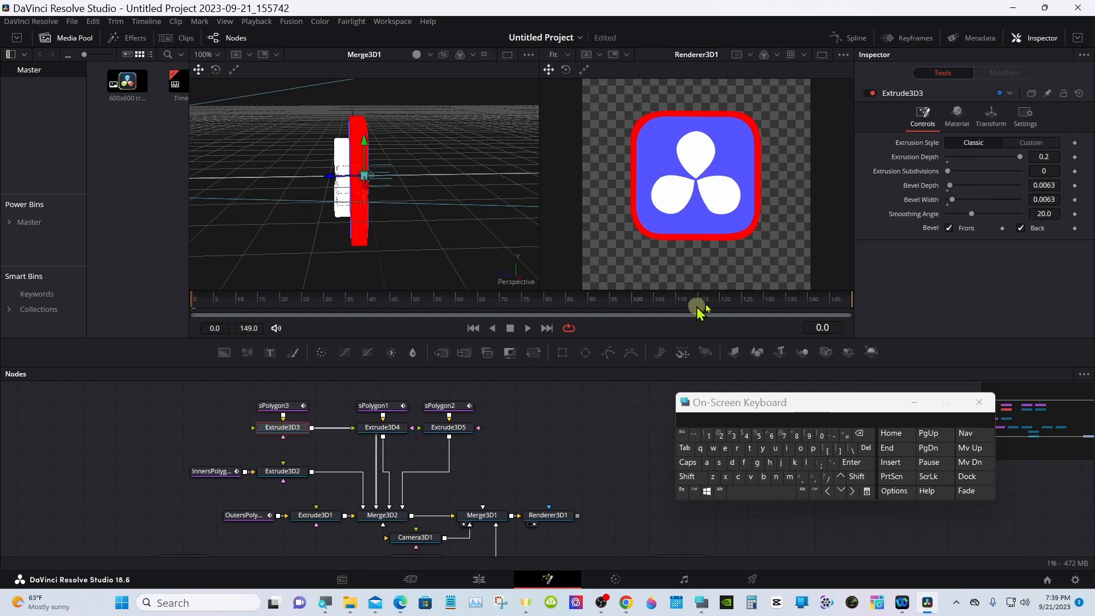
{"action": "left_click", "coordinate": [957, 115]}
{"action": "left_click", "coordinate": [950, 143]}
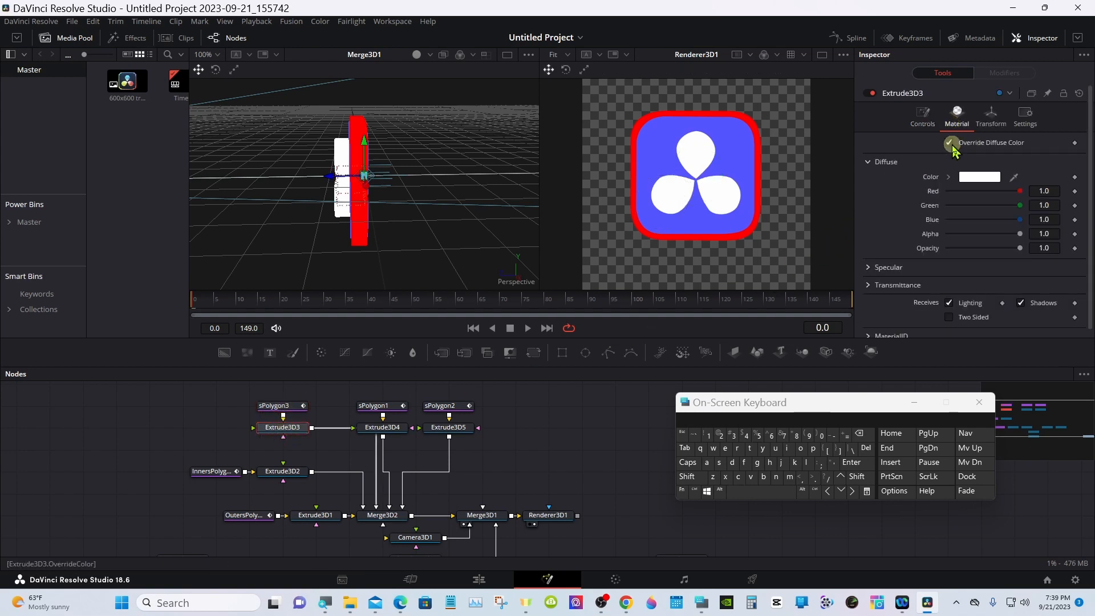
{"action": "left_click", "coordinate": [969, 177]}
{"action": "left_click", "coordinate": [476, 283]}
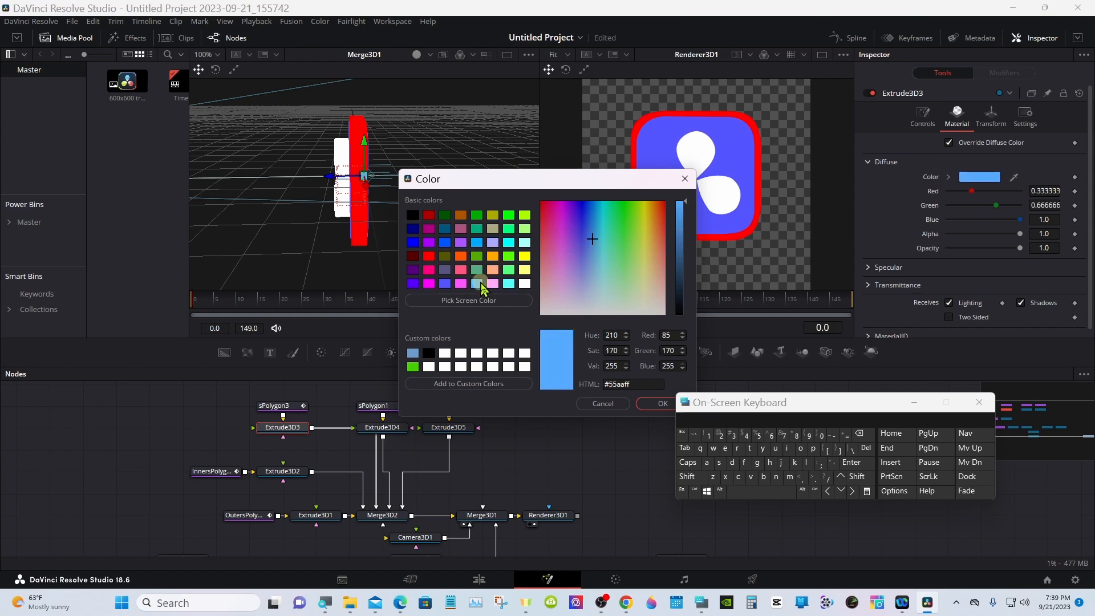
{"action": "left_click", "coordinate": [644, 404]}
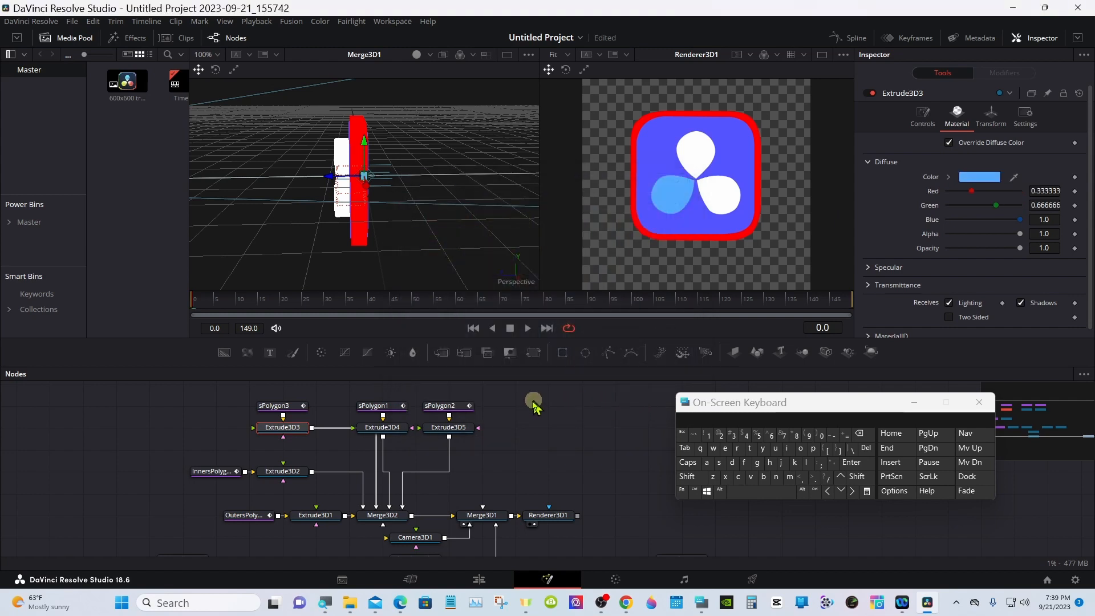
Step: Enable Override Diffuse Color in Extrude3D4's material and set its diffuse color to orange, #ff5500
{"action": "left_click", "coordinate": [399, 431]}
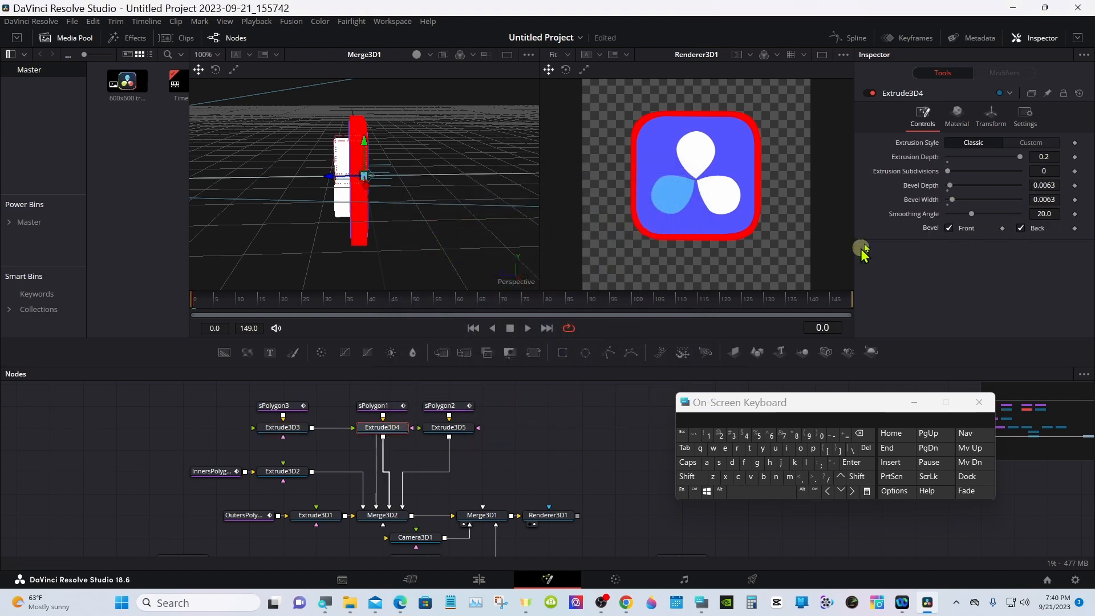
{"action": "left_click", "coordinate": [957, 114]}
{"action": "left_click", "coordinate": [949, 143]}
{"action": "left_click", "coordinate": [979, 177]}
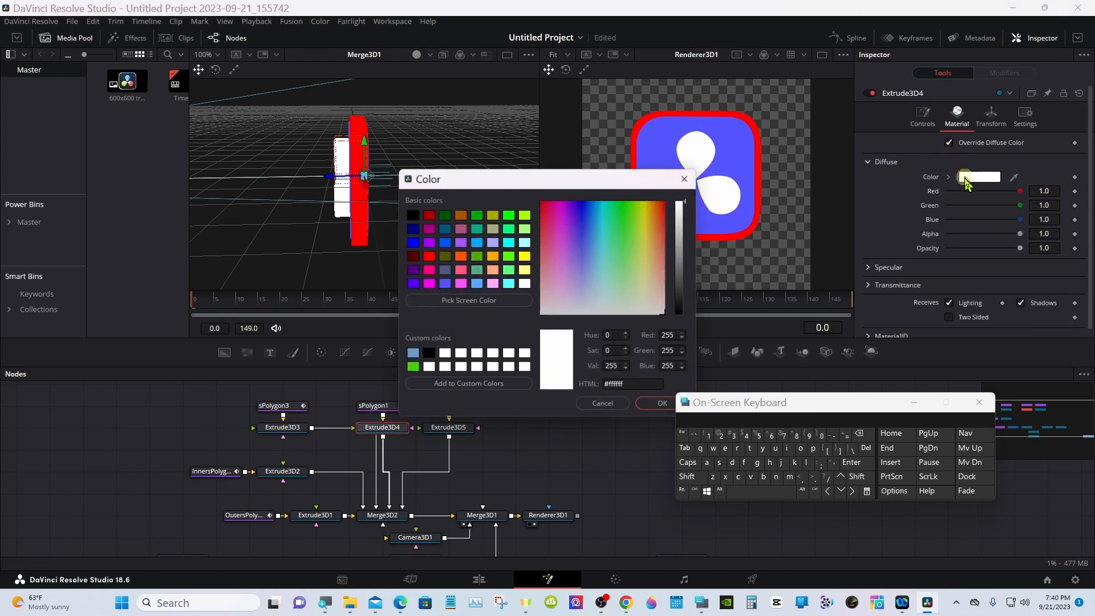
{"action": "left_click", "coordinate": [462, 258]}
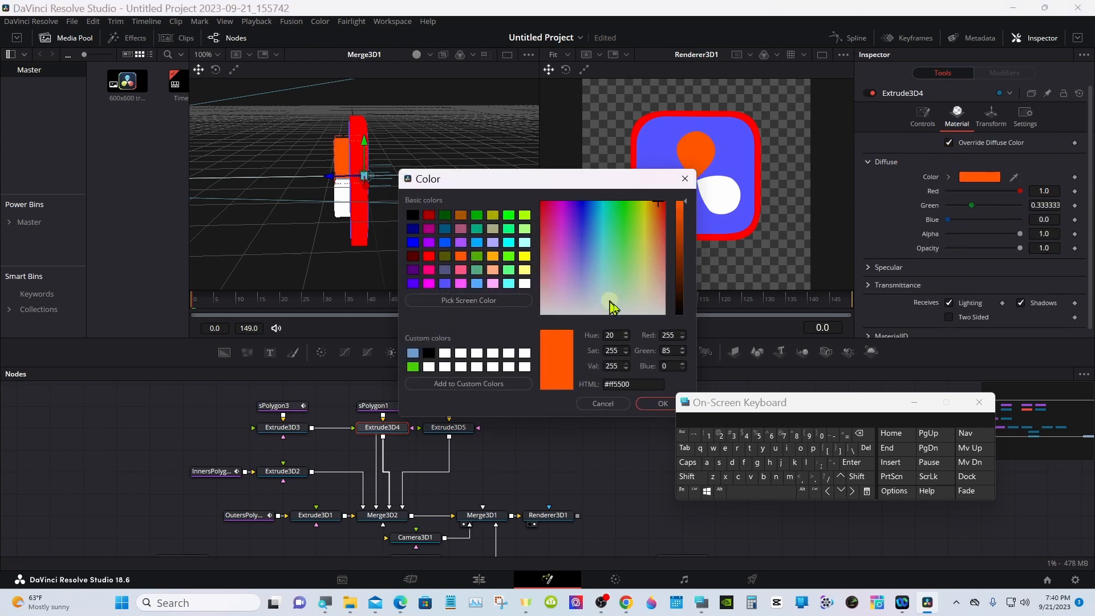
{"action": "left_click", "coordinate": [645, 403]}
Step: Enable Override Diffuse Color in Extrude3D5's material and set its diffuse color to yellow-orange with red 1.0, green 0.6666 and blue 0.0
{"action": "left_click", "coordinate": [458, 436]}
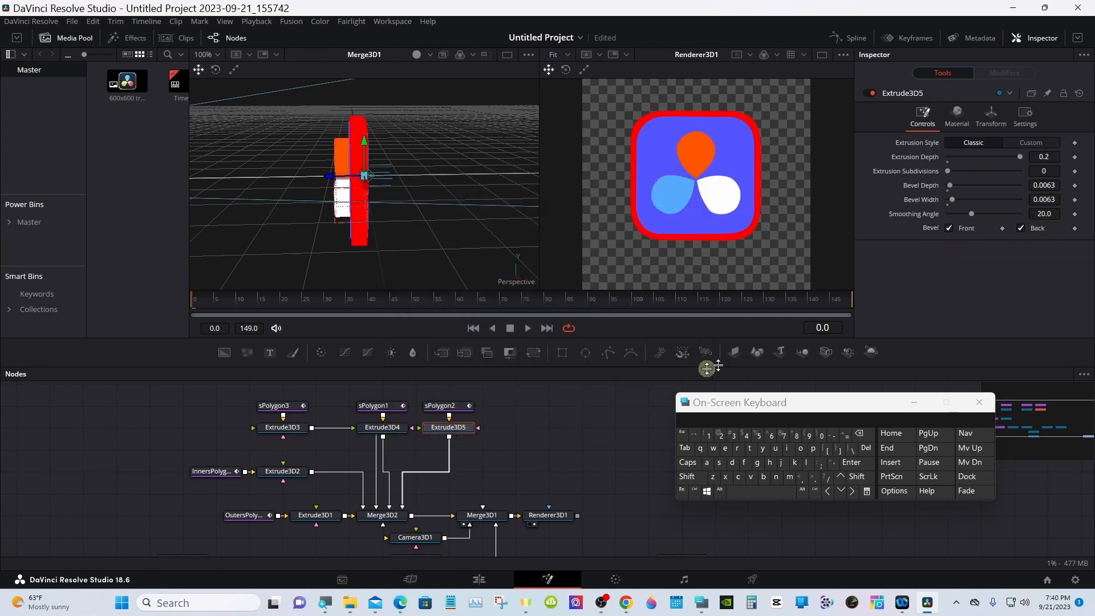
{"action": "left_click", "coordinate": [957, 114]}
{"action": "left_click", "coordinate": [954, 143]}
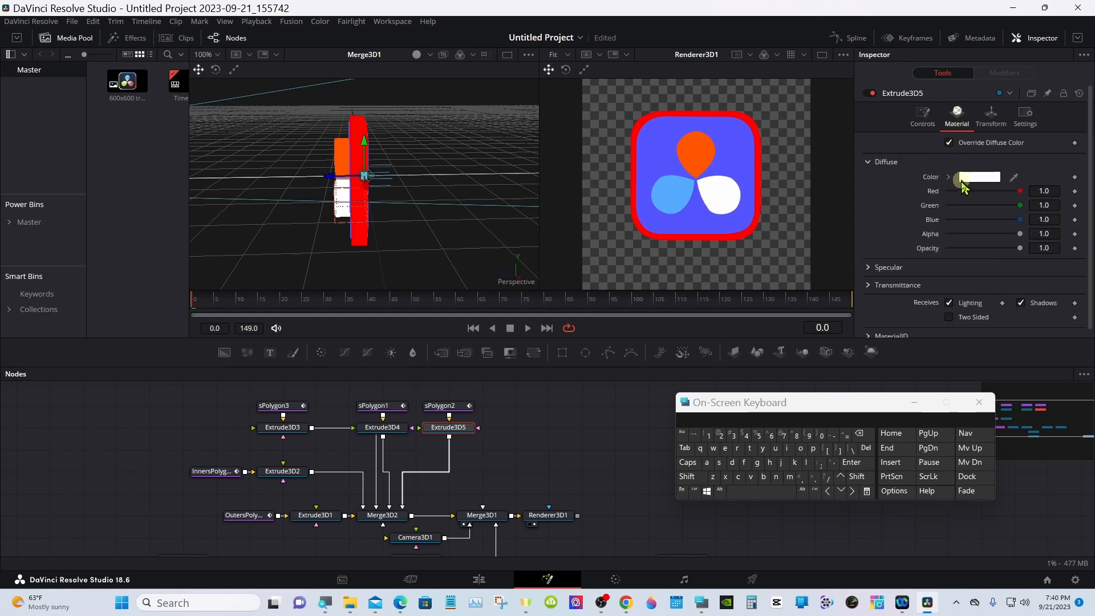
{"action": "left_click", "coordinate": [977, 177]}
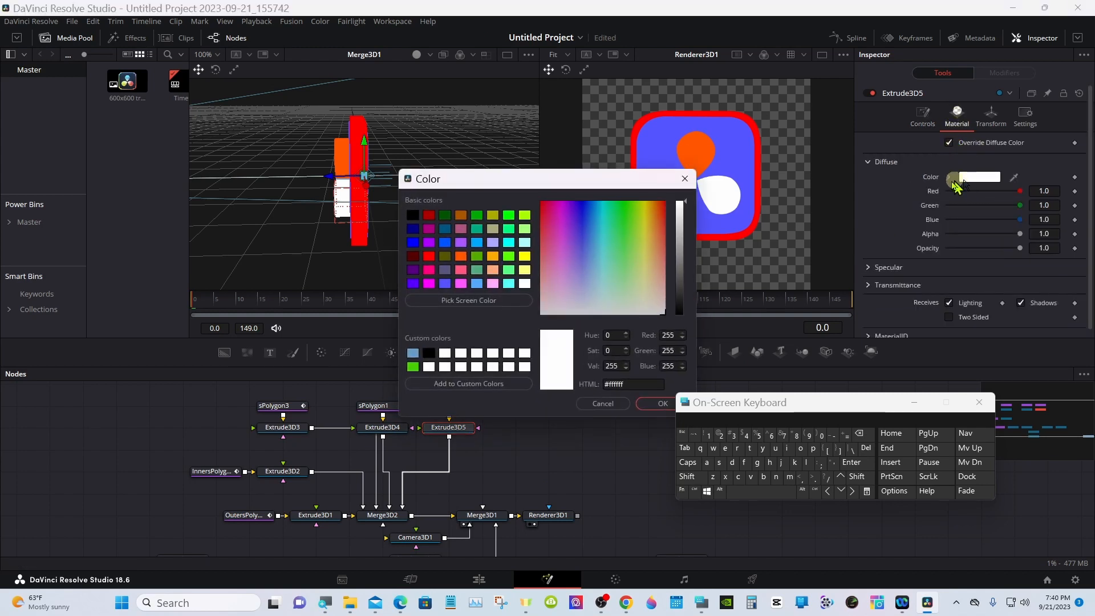
{"action": "left_click", "coordinate": [491, 257]}
{"action": "left_click", "coordinate": [650, 405]}
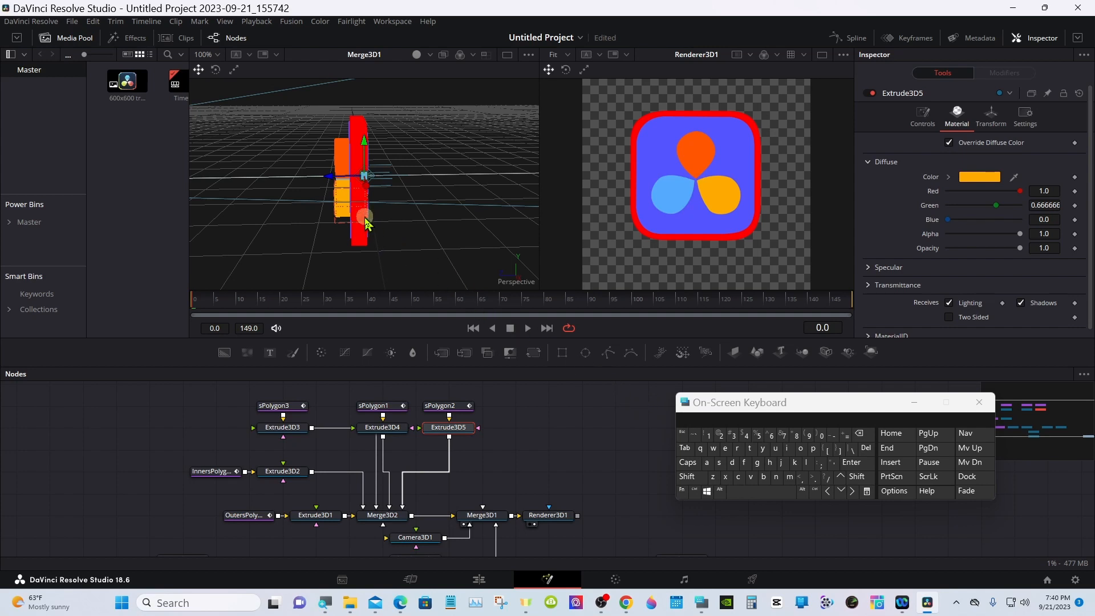
Step: Set the extrusion depth of Extrude3D2, the blue inner shape, to 0.15
{"action": "left_click", "coordinate": [287, 475]}
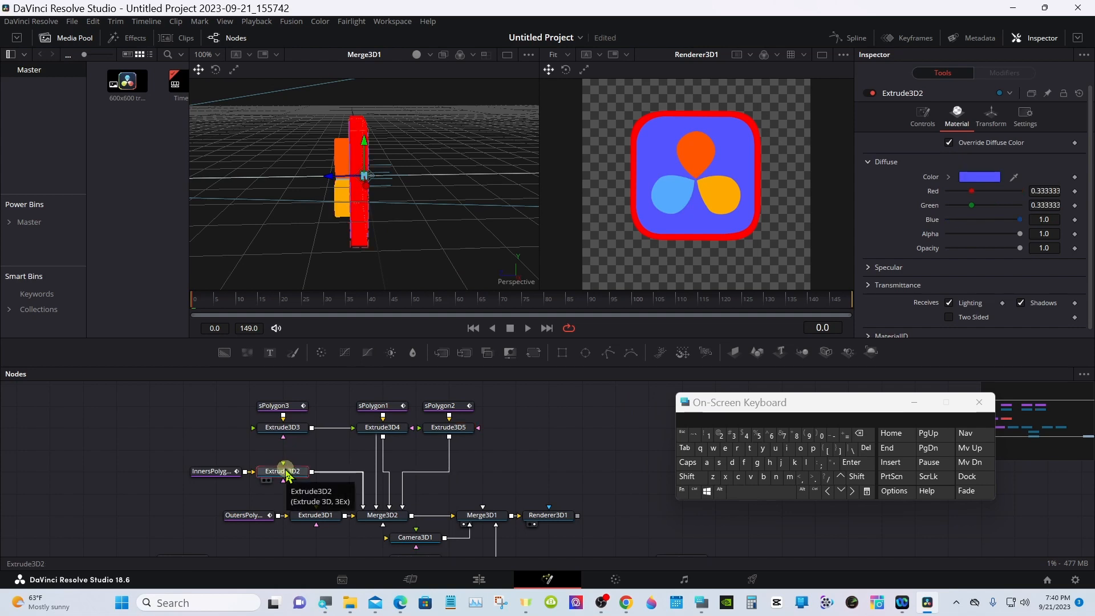
{"action": "left_click", "coordinate": [923, 119]}
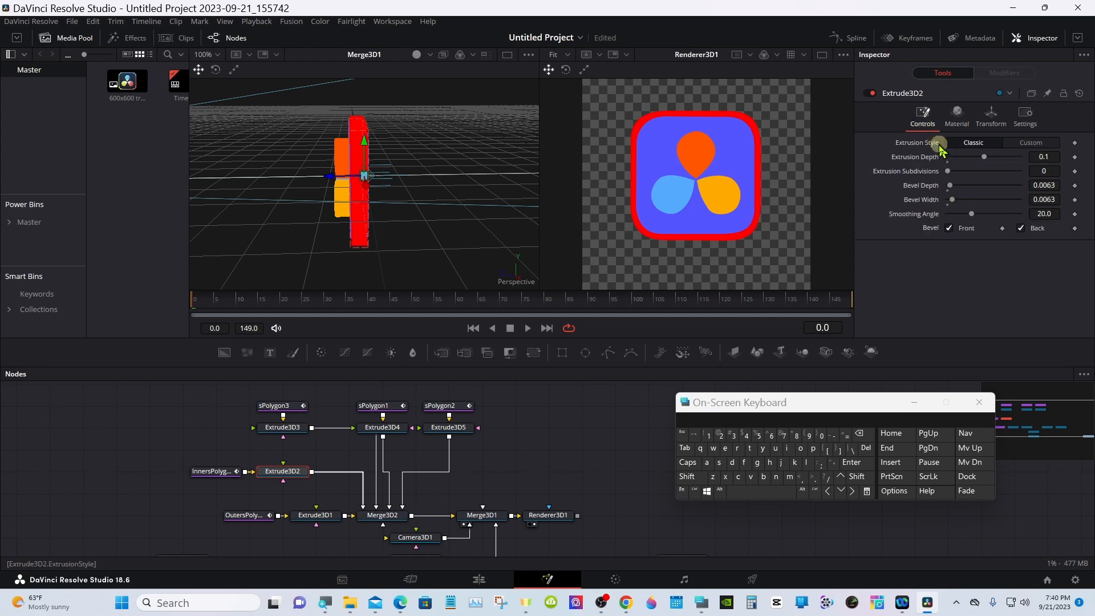
{"action": "left_click", "coordinate": [1049, 156]}
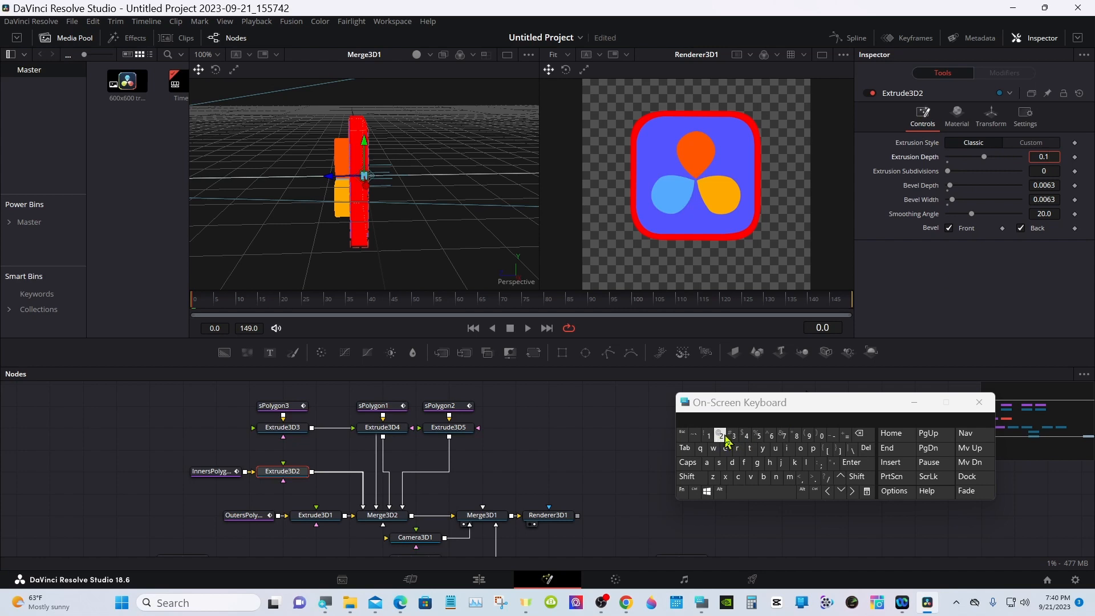
{"action": "left_click", "coordinate": [759, 436]}
{"action": "left_click", "coordinate": [852, 463]}
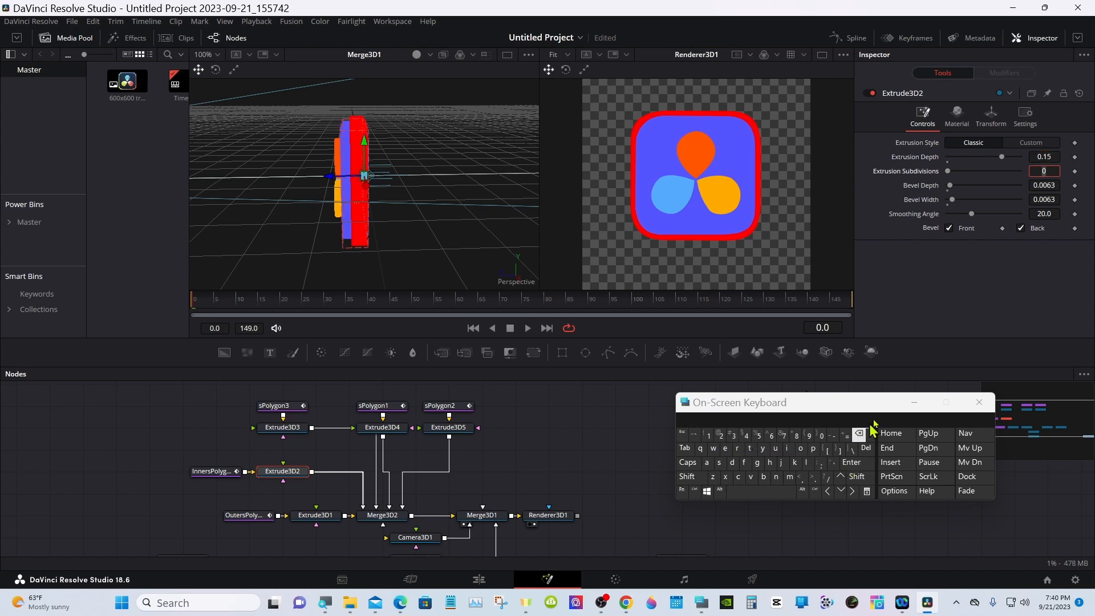
{"action": "left_click", "coordinate": [929, 309]}
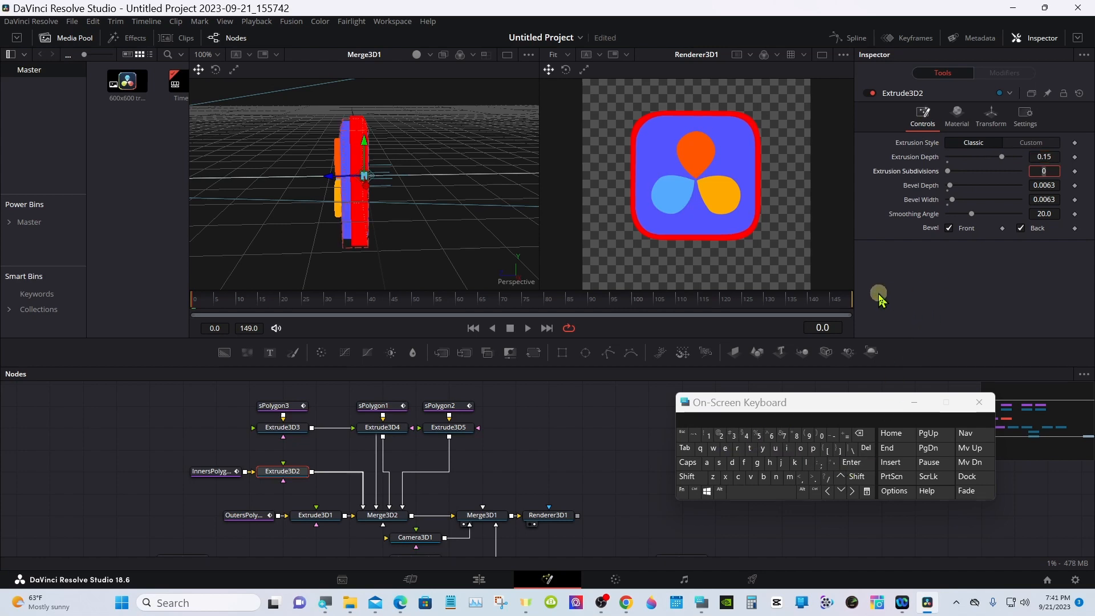
Step: Set Extrude3D2's Z translation to -0.02 so the inner shape sits inside the red outer frame
{"action": "left_click", "coordinate": [959, 120]}
{"action": "left_click", "coordinate": [991, 116]}
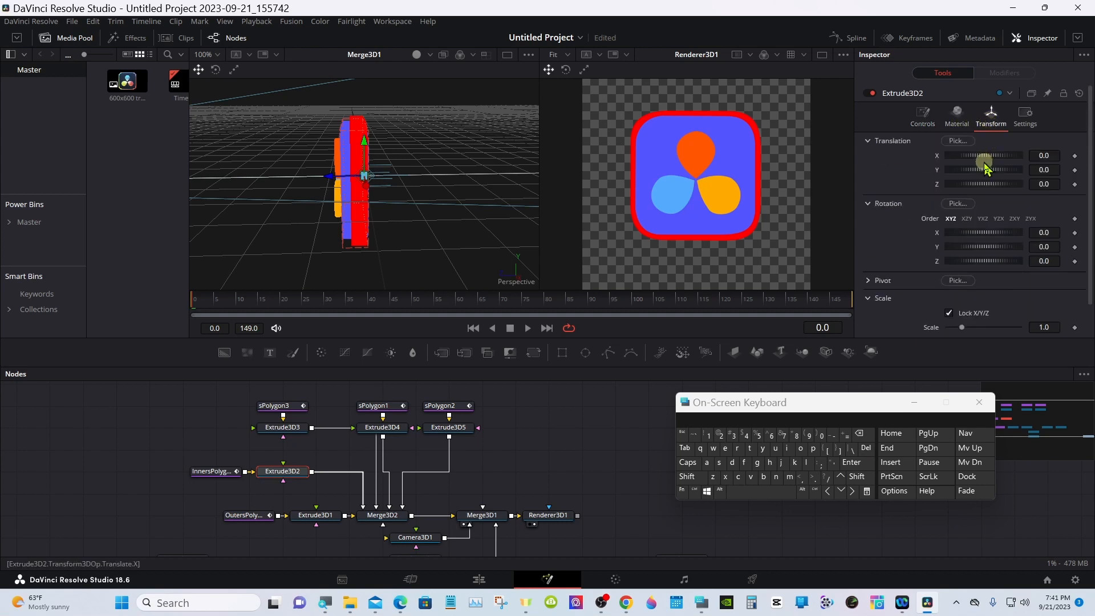
{"action": "left_click_drag", "start_coordinate": [985, 184], "coordinate": [986, 188]}
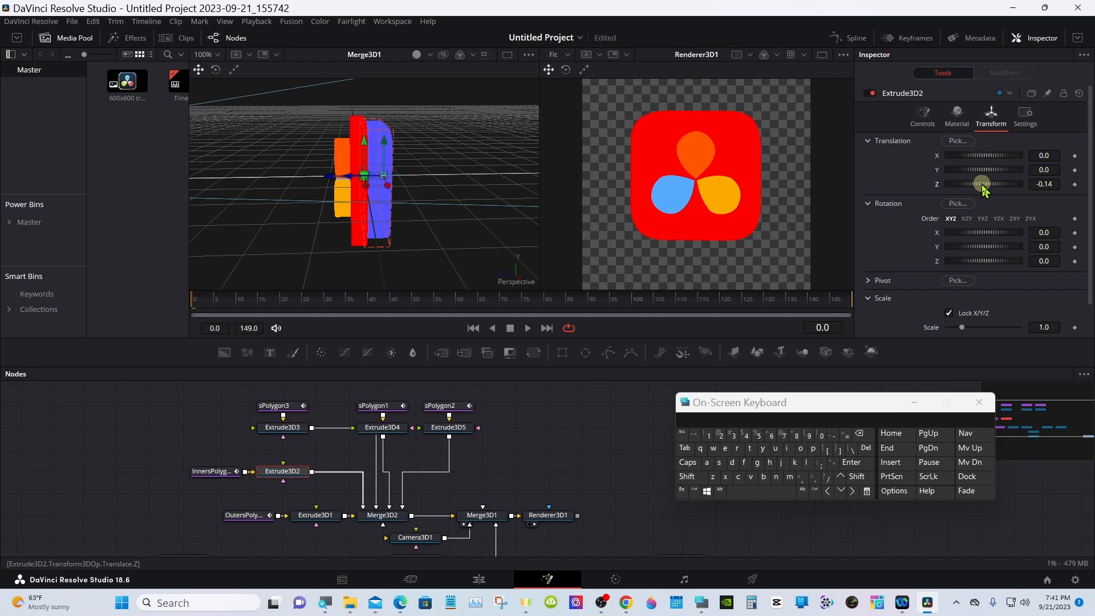
{"action": "left_click", "coordinate": [804, 492]}
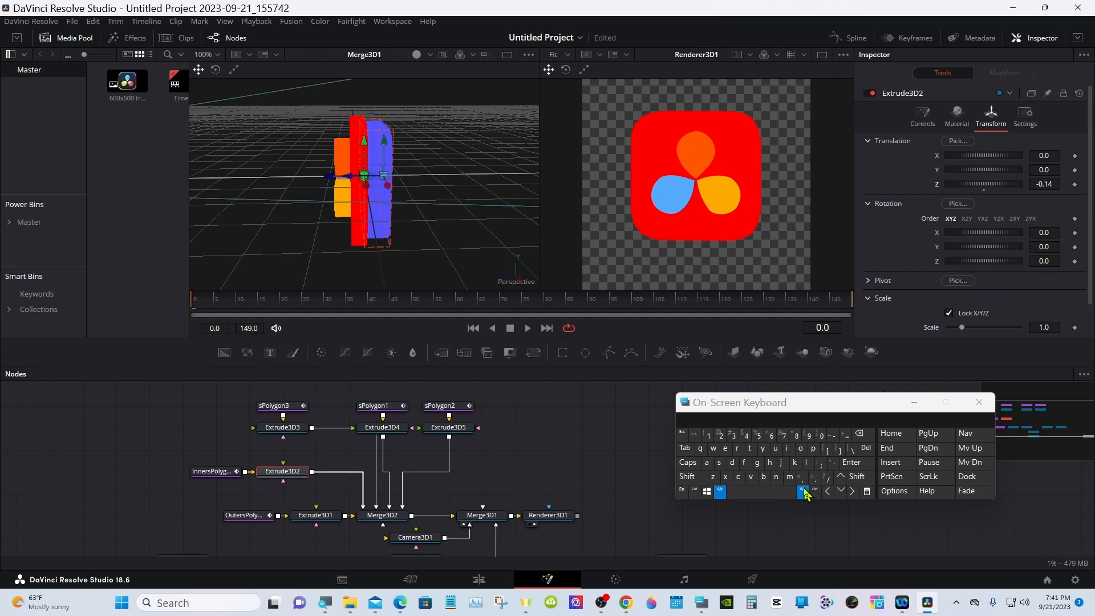
{"action": "left_click_drag", "start_coordinate": [1050, 183], "coordinate": [1051, 183]}
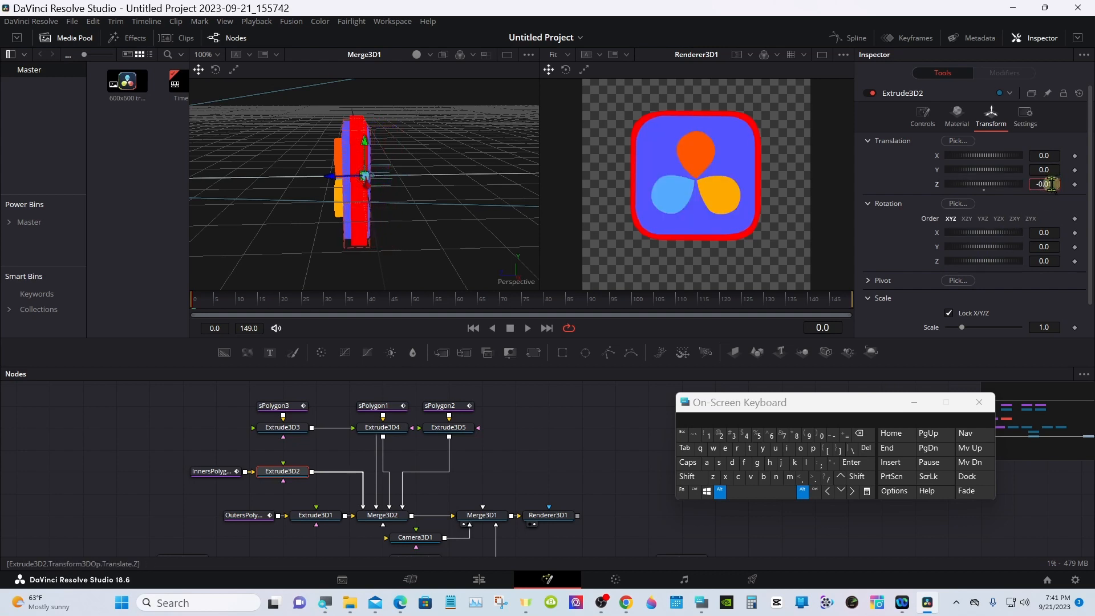
{"action": "left_click", "coordinate": [802, 490]}
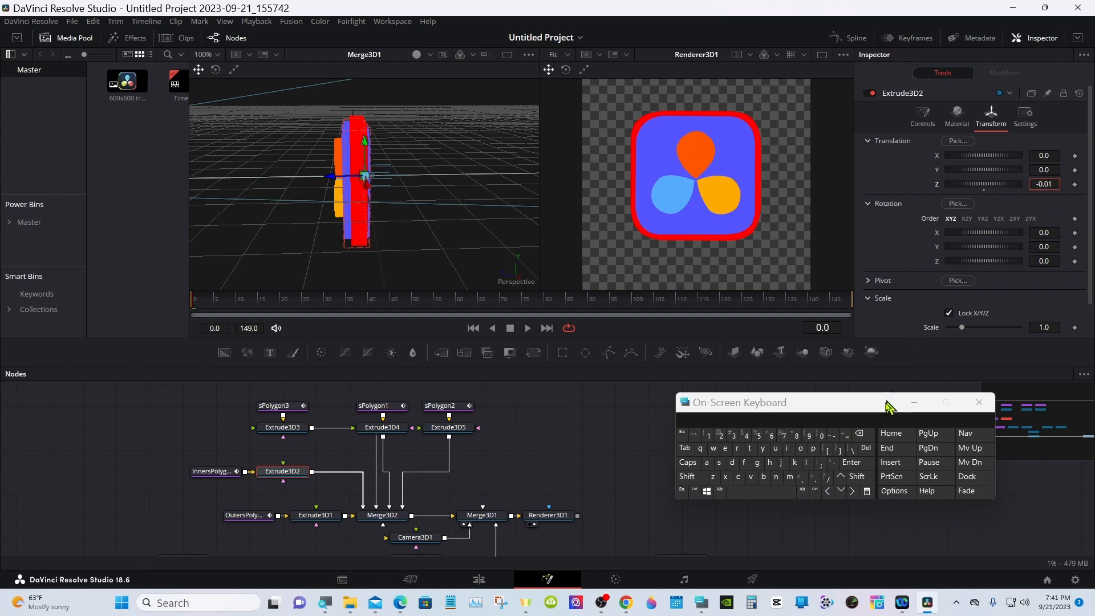
{"action": "left_click", "coordinate": [859, 434]}
{"action": "left_click", "coordinate": [721, 435]}
{"action": "left_click", "coordinate": [852, 463]}
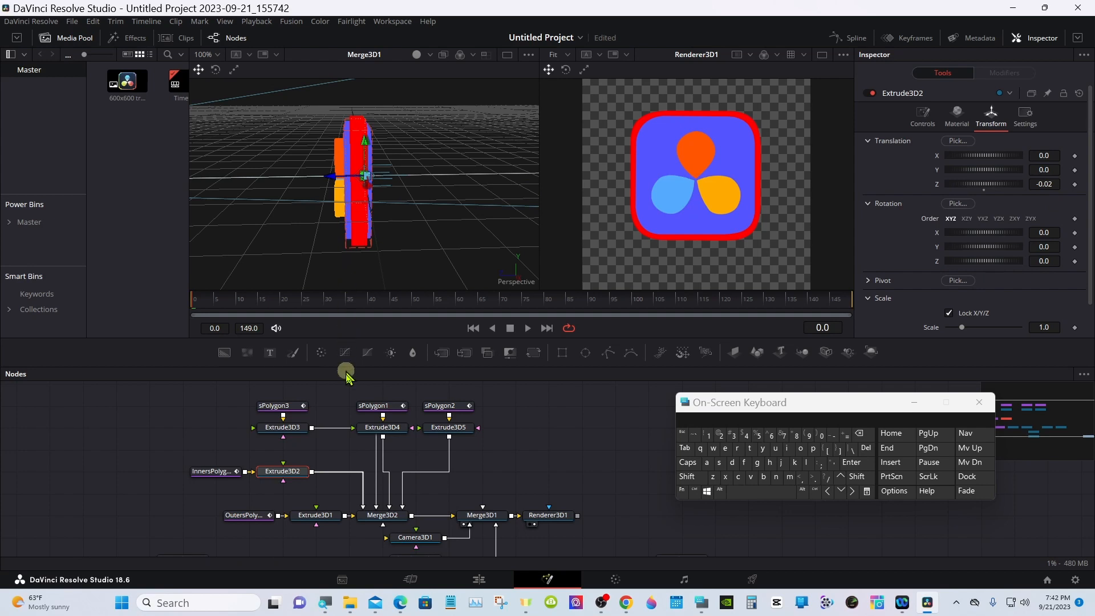
Step: Move the light blue petal, Extrude3D3, back along its depth axis by setting its Z translation to -0.06
{"action": "left_click", "coordinate": [295, 430]}
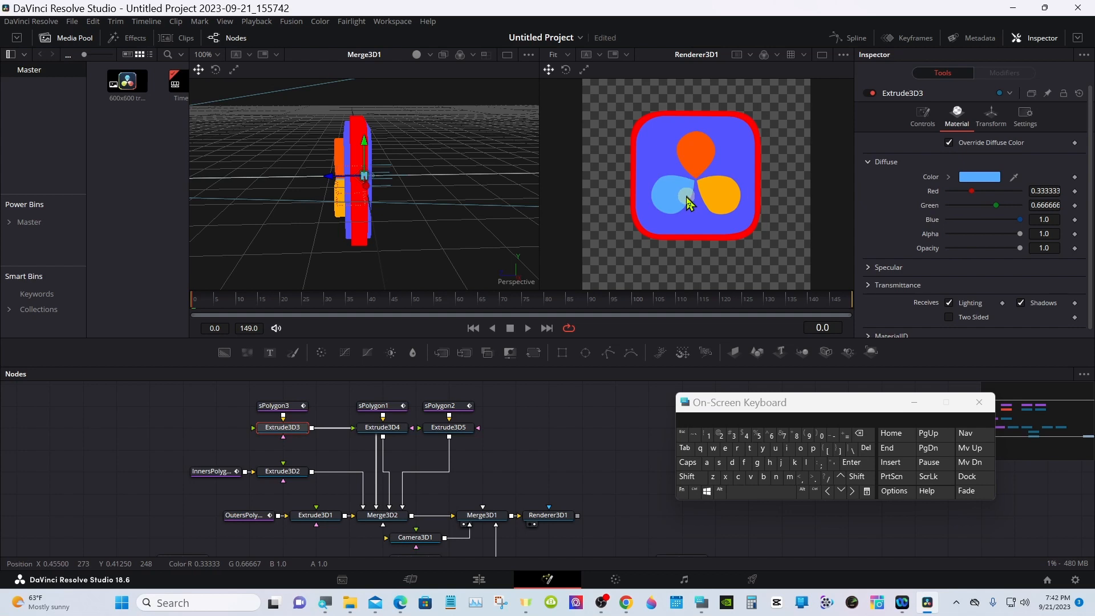
{"action": "left_click", "coordinate": [988, 135]}
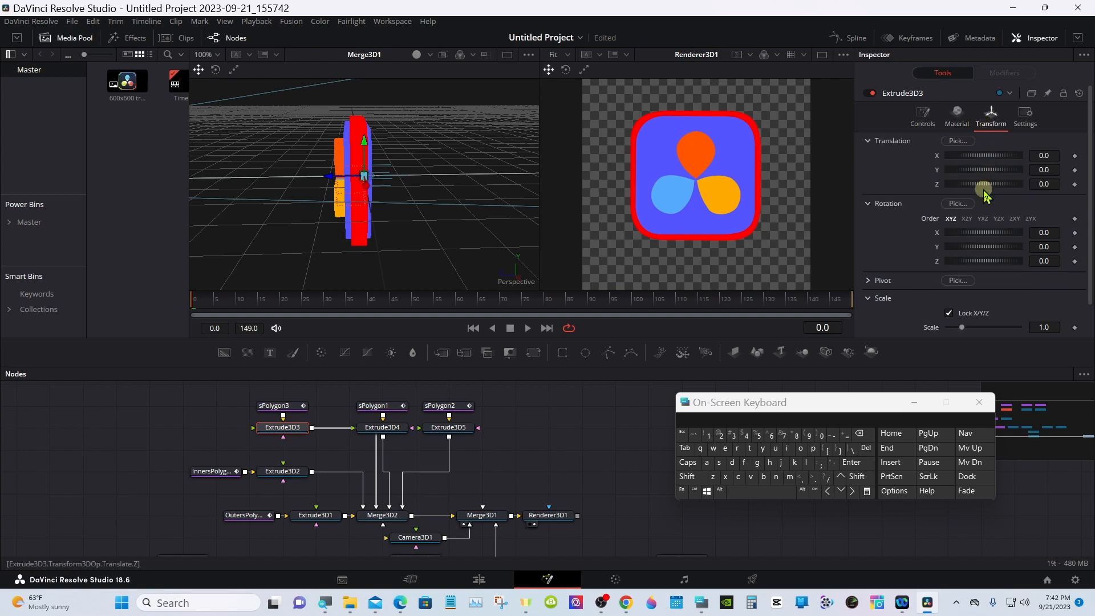
{"action": "left_click_drag", "start_coordinate": [985, 186], "coordinate": [987, 186]}
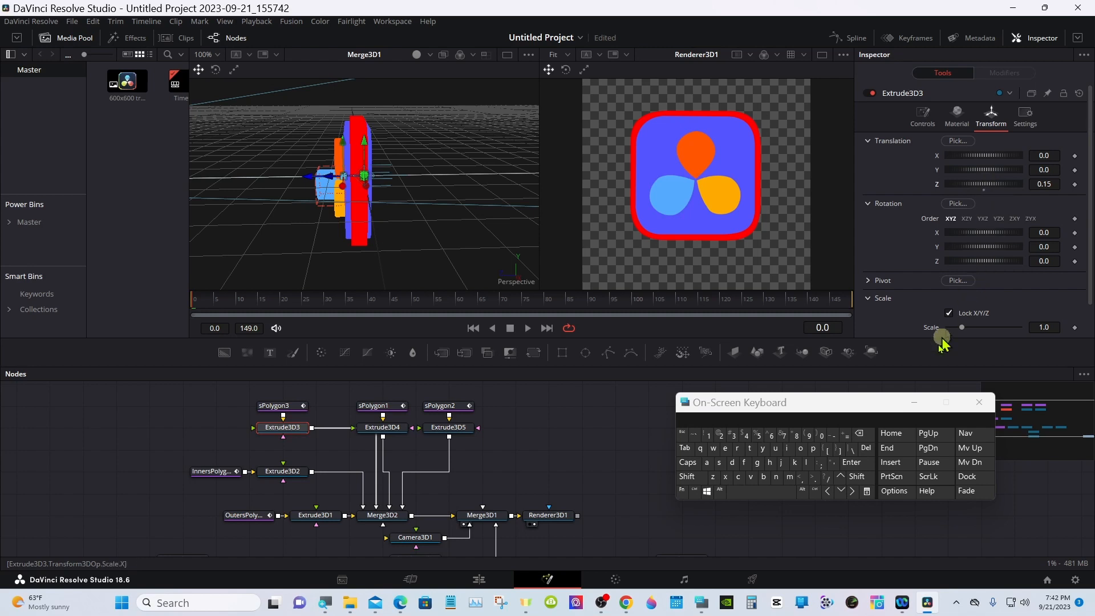
{"action": "left_click", "coordinate": [803, 490]}
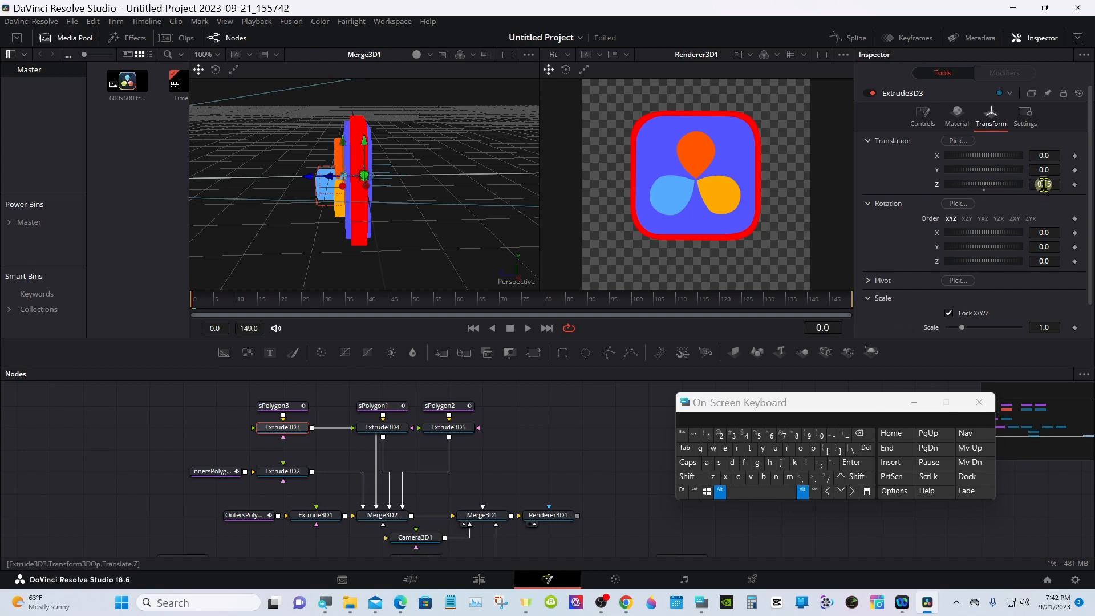
{"action": "mouse_move", "coordinate": [1046, 183]}
{"action": "left_mouse_down"}
{"action": "mouse_move", "coordinate": [1039, 172]}
{"action": "mouse_move", "coordinate": [1051, 181]}
{"action": "left_mouse_up"}
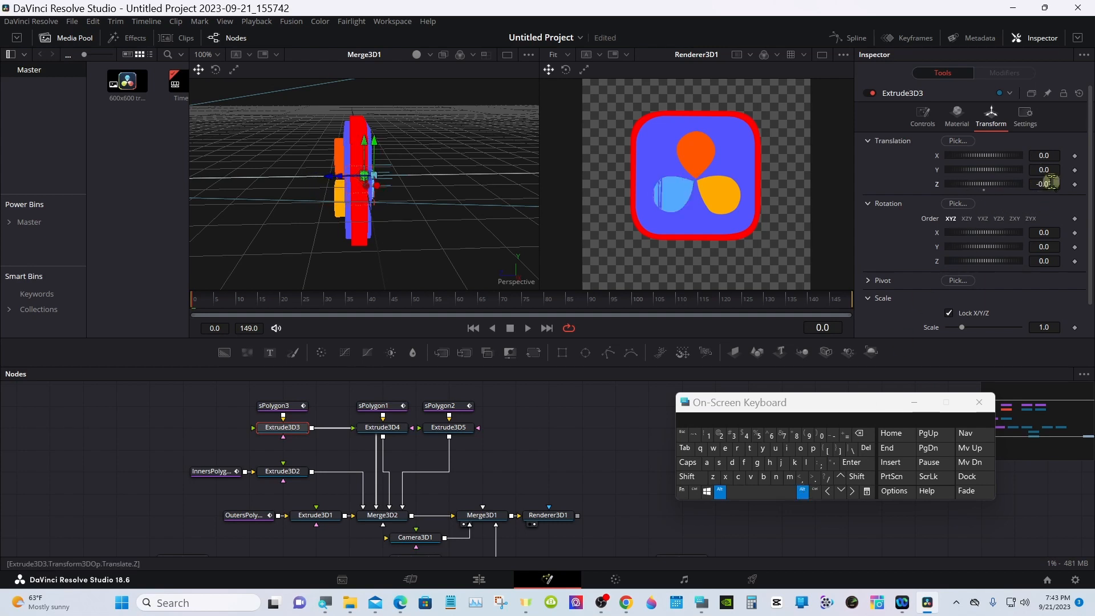
{"action": "left_click", "coordinate": [927, 121]}
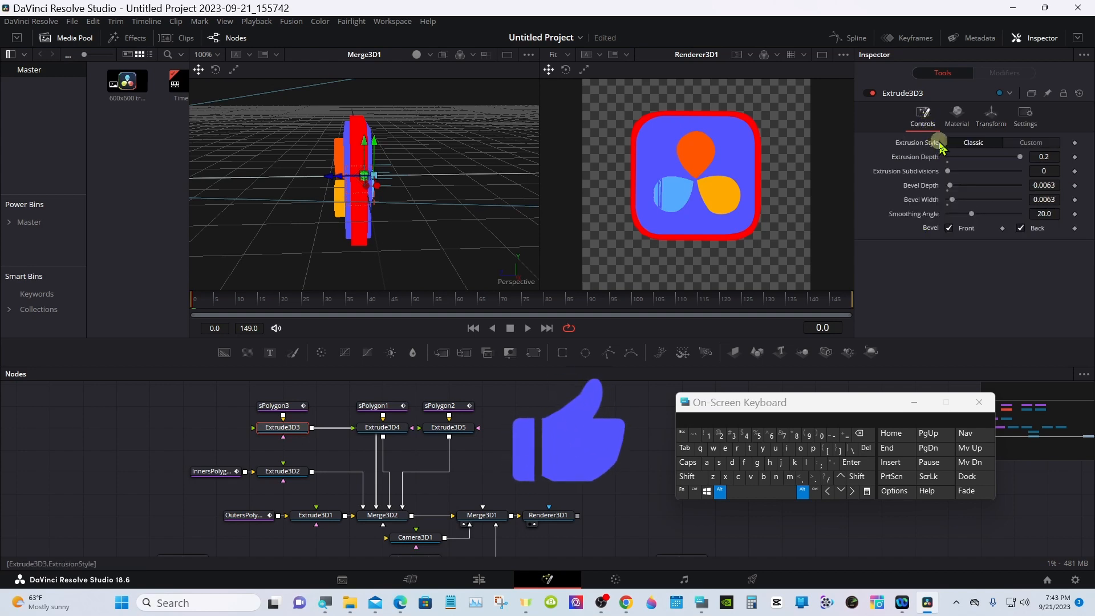
{"action": "left_click", "coordinate": [991, 114]}
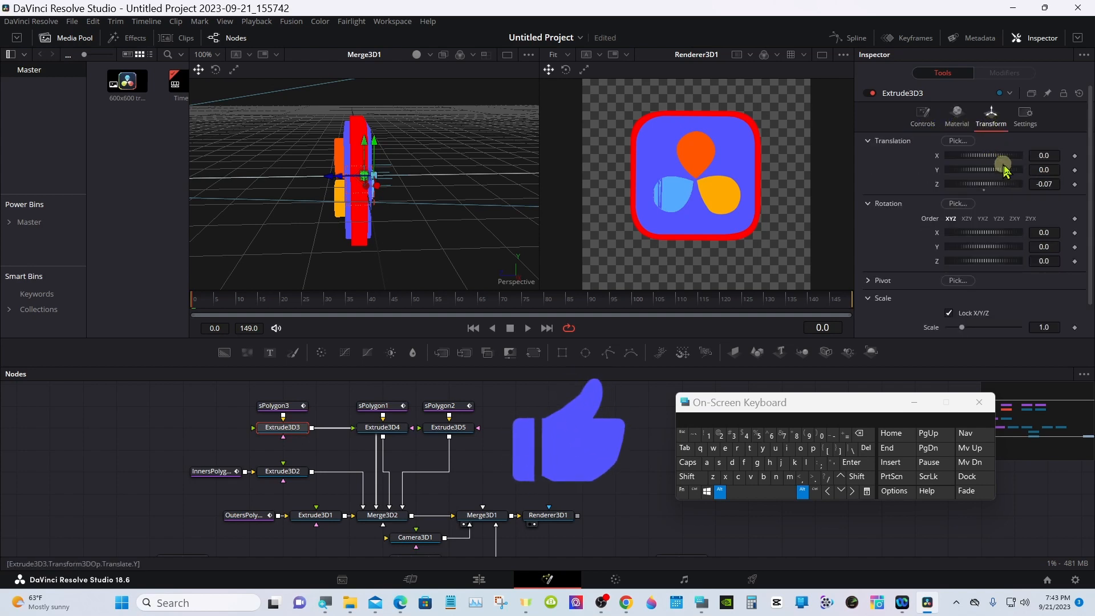
{"action": "left_click_drag", "start_coordinate": [1048, 183], "coordinate": [1055, 183]}
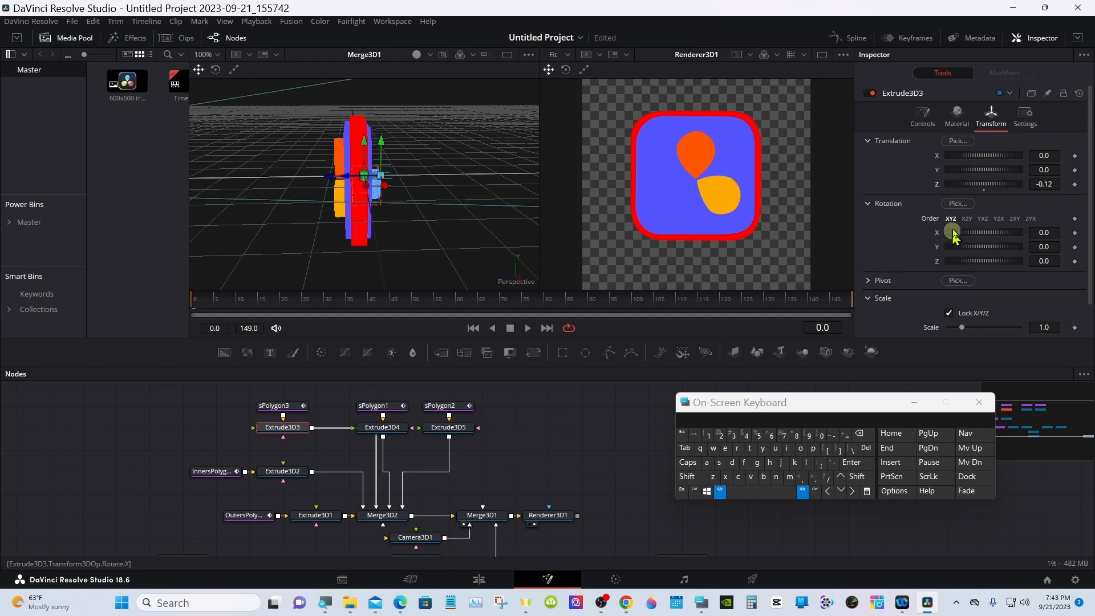
{"action": "left_click", "coordinate": [1035, 183]}
{"action": "left_click", "coordinate": [802, 492]}
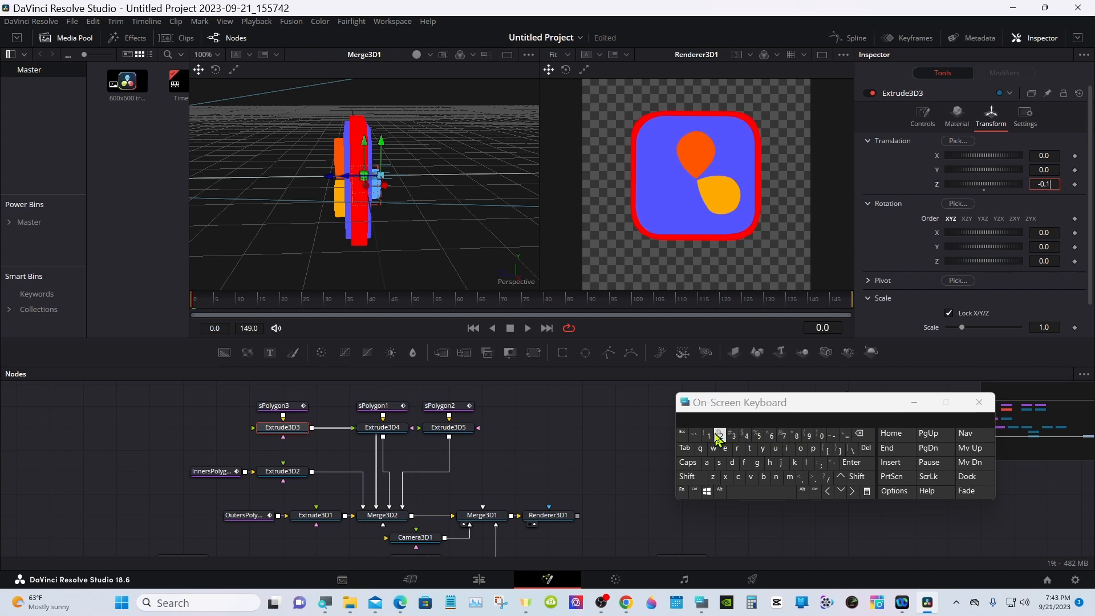
{"action": "left_click", "coordinate": [746, 436]}
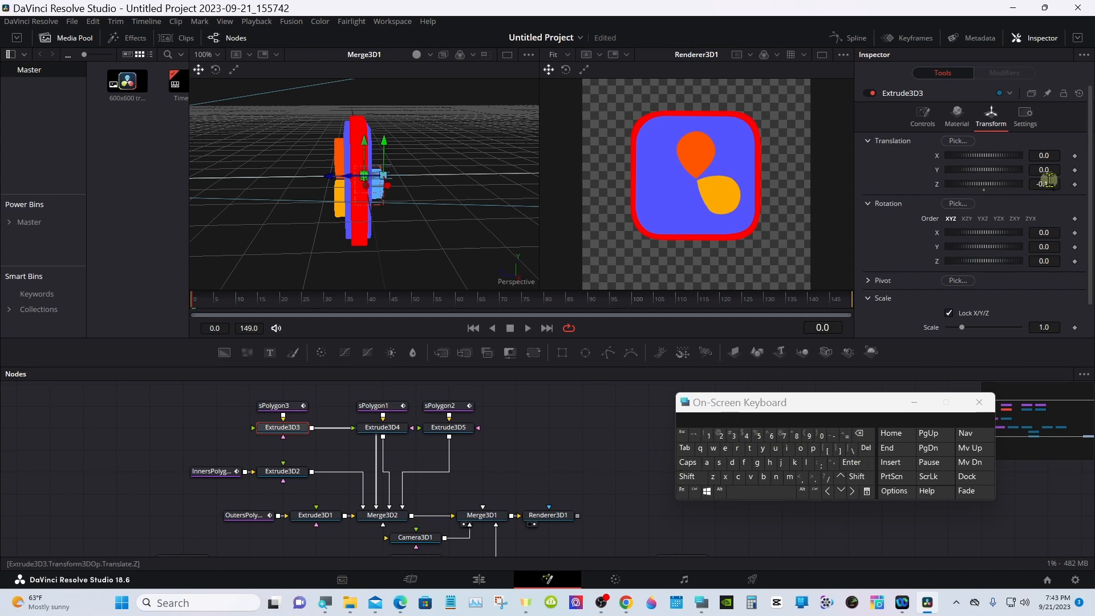
{"action": "left_click_drag", "start_coordinate": [1047, 182], "coordinate": [1053, 180]}
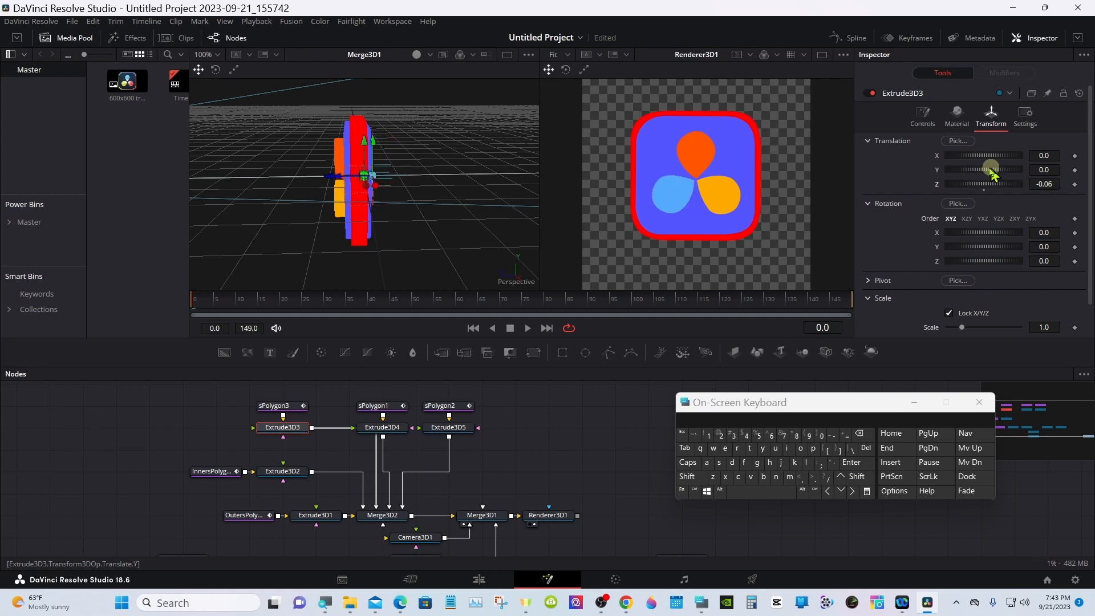
Step: Set the extrusion depth of the light blue petal, Extrude3D3, to 0.25
{"action": "left_click", "coordinate": [922, 117]}
{"action": "left_click", "coordinate": [1047, 155]}
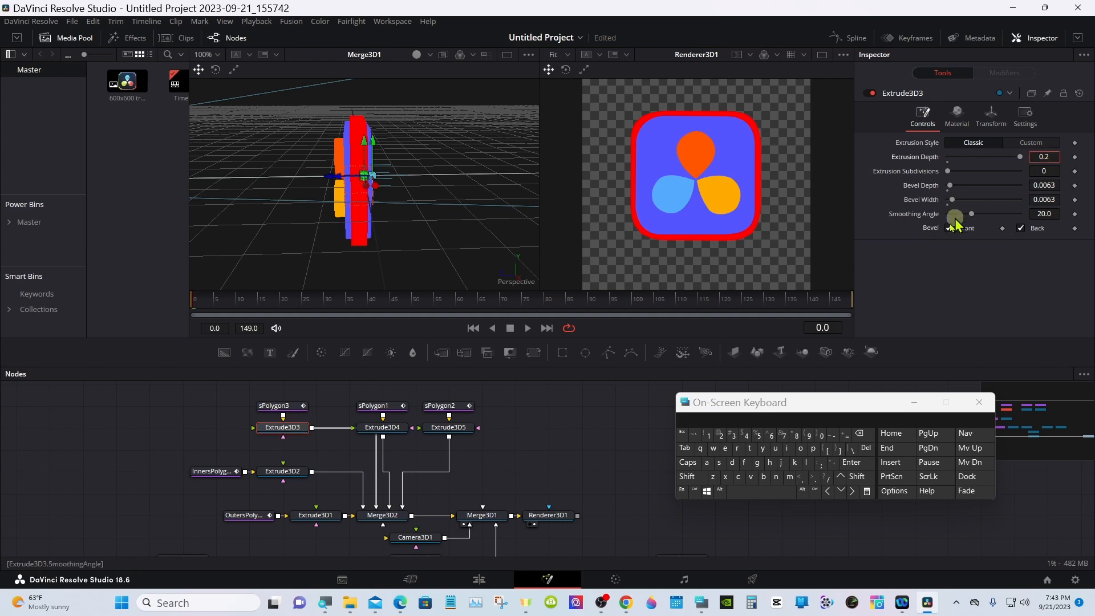
{"action": "left_click", "coordinate": [758, 436]}
{"action": "left_click", "coordinate": [839, 462]}
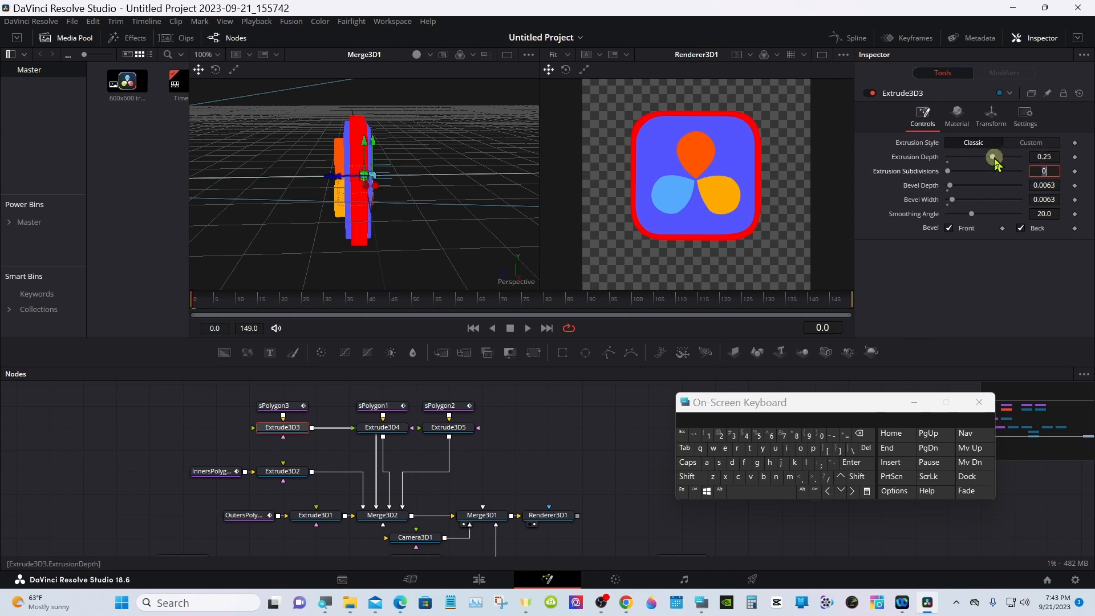
Step: Increase the light blue petal's extrusion depth to 0.3
{"action": "left_click_drag", "start_coordinate": [993, 157], "coordinate": [1016, 158]}
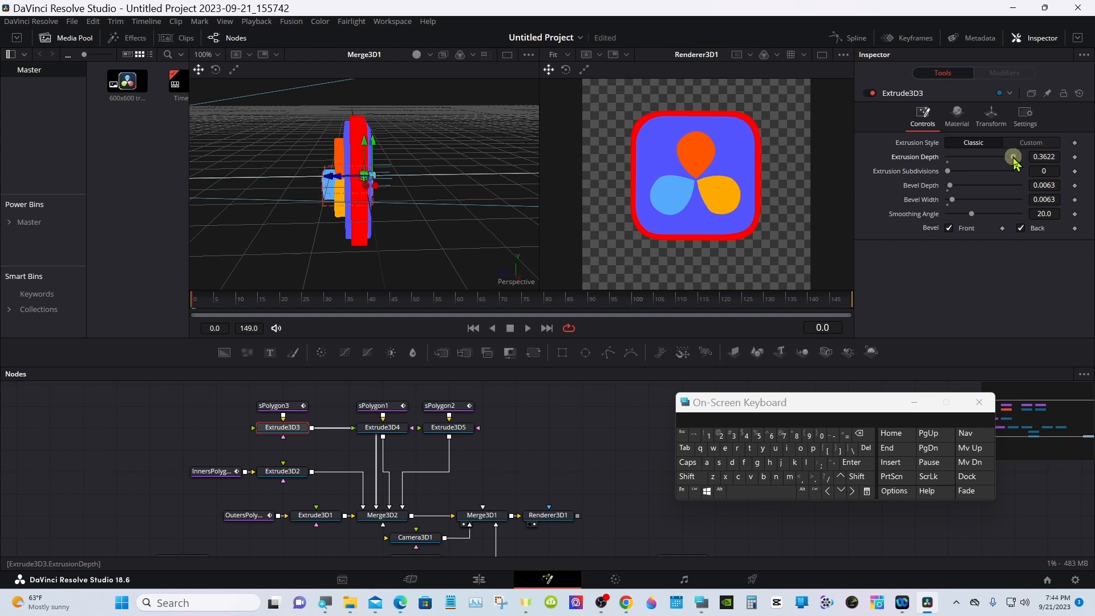
{"action": "left_click", "coordinate": [1047, 157]}
{"action": "left_click", "coordinate": [860, 434]}
{"action": "left_click", "coordinate": [860, 434]}
{"action": "left_click", "coordinate": [859, 434]}
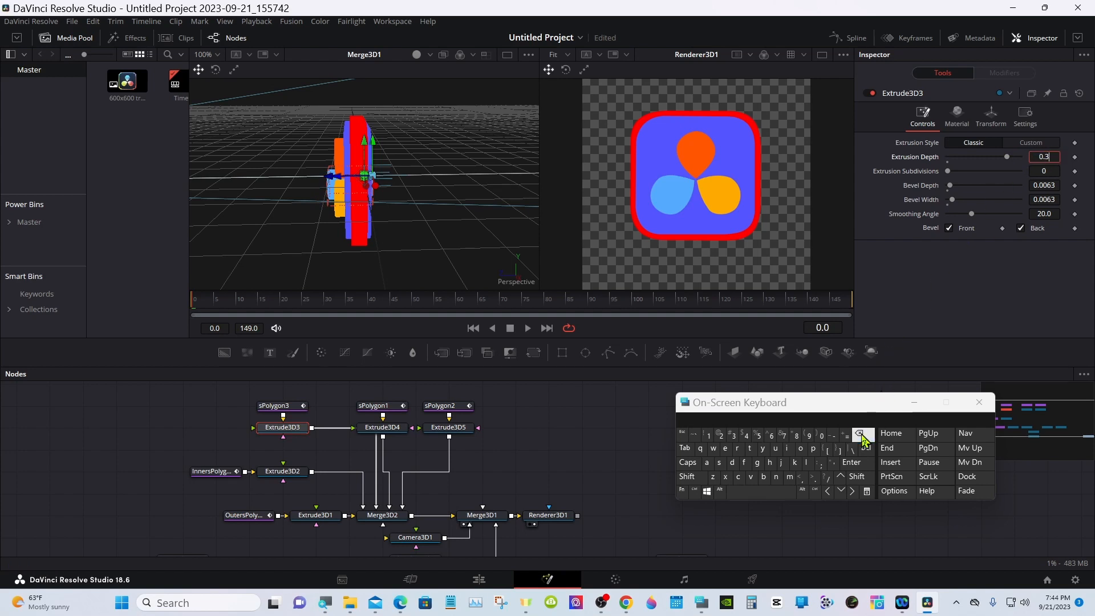
{"action": "left_click", "coordinate": [851, 462]}
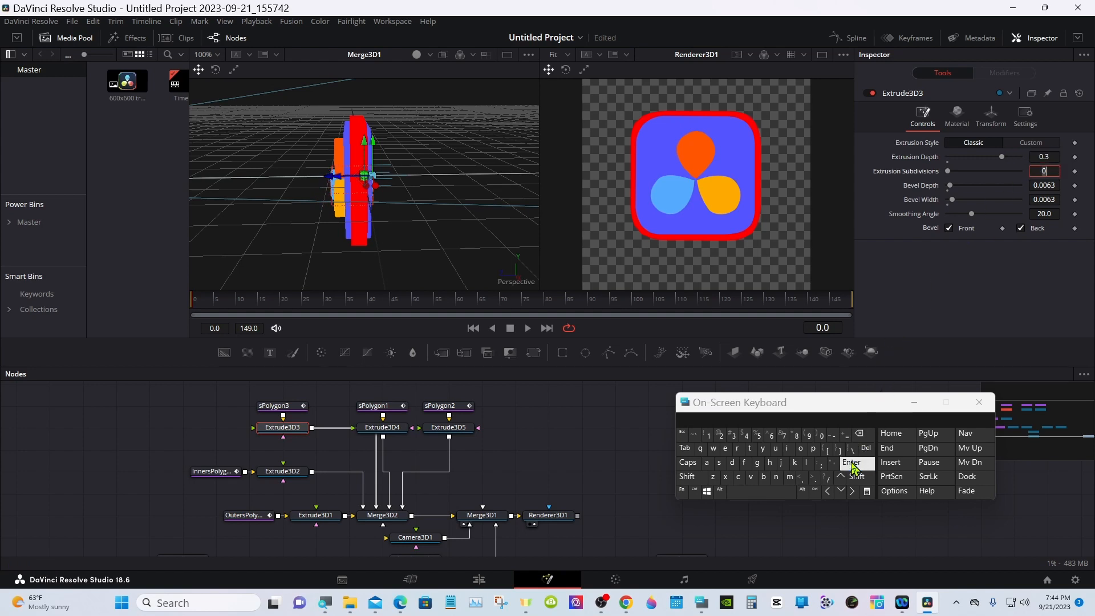
Step: Shift the light blue petal, Extrude3D3, back in depth with a Z translation of -0.09
{"action": "left_click", "coordinate": [991, 114]}
{"action": "left_click", "coordinate": [1044, 184]}
{"action": "left_click_drag", "start_coordinate": [1043, 184], "coordinate": [1047, 197]}
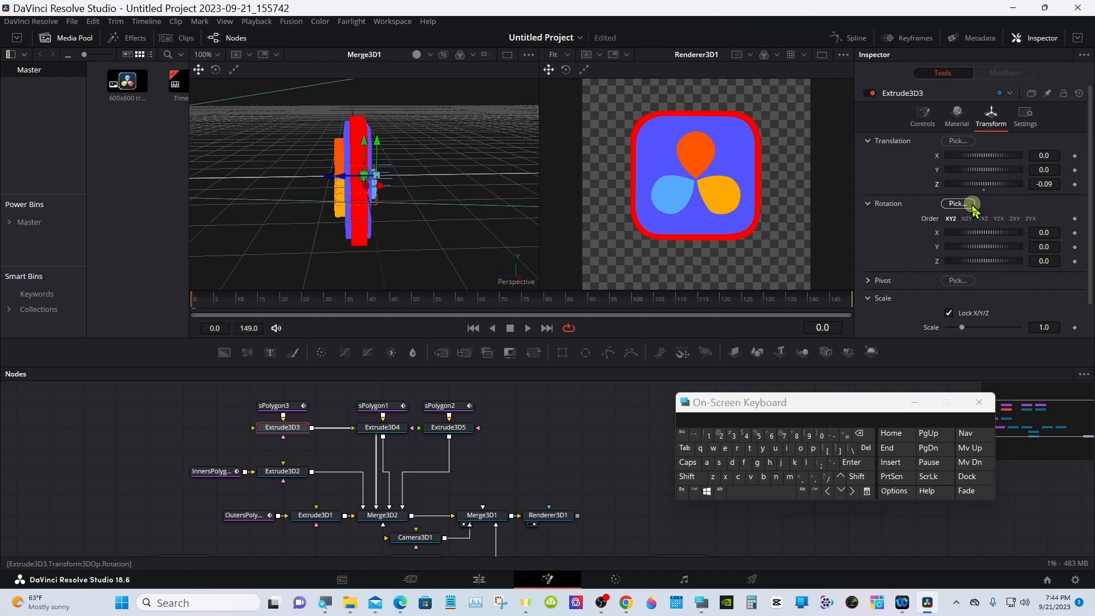
Step: Set the orange petal, Extrude3D4, to an extrusion depth of 0.3 and a Z translation of -0.1
{"action": "left_click", "coordinate": [386, 430]}
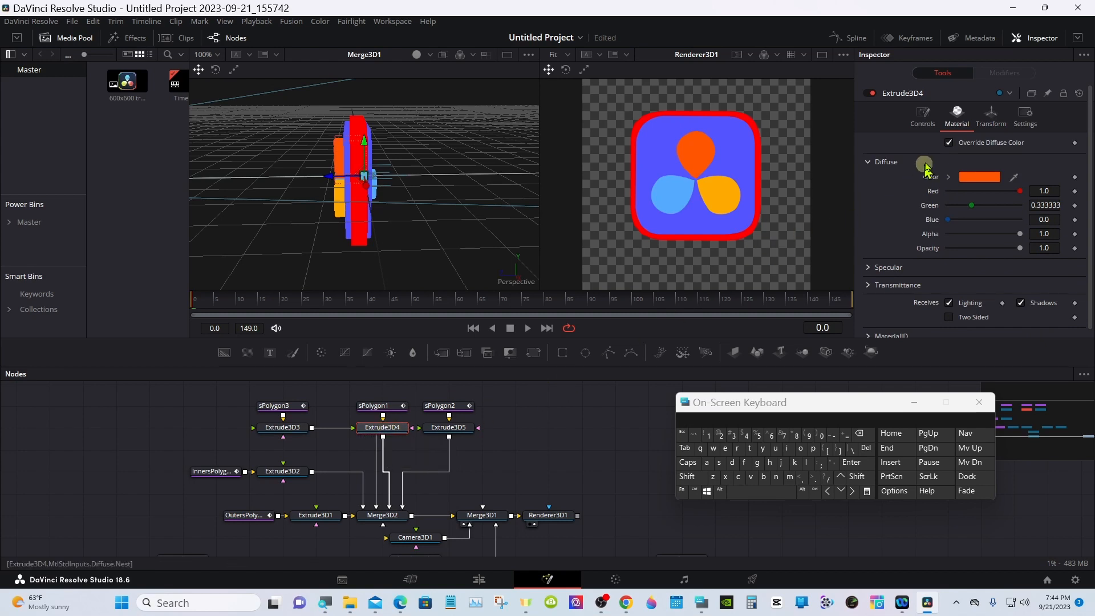
{"action": "left_click", "coordinate": [923, 118]}
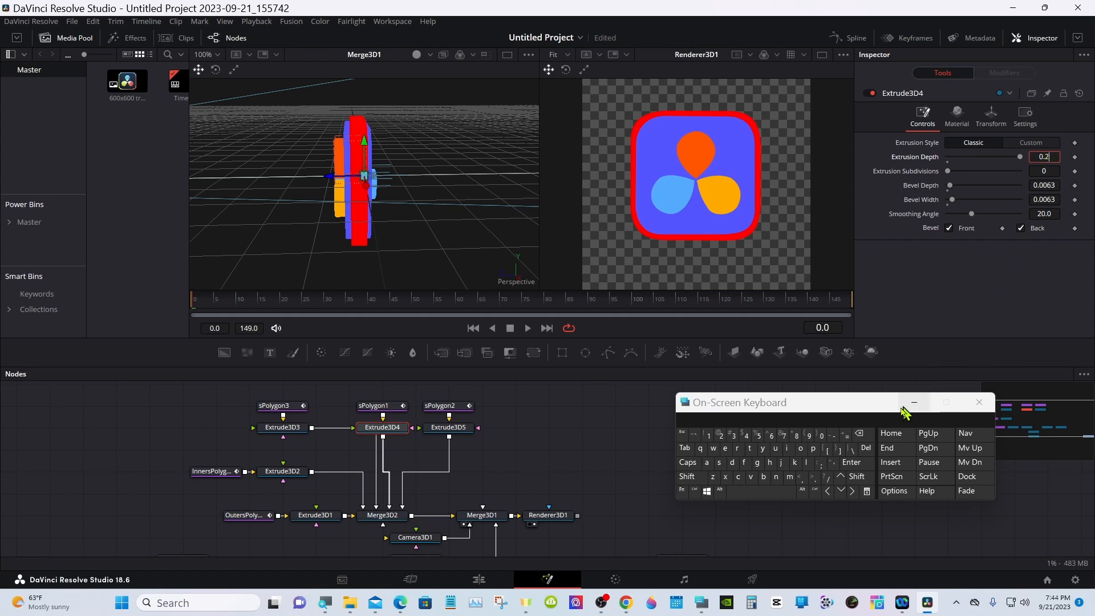
{"action": "left_click", "coordinate": [859, 434]}
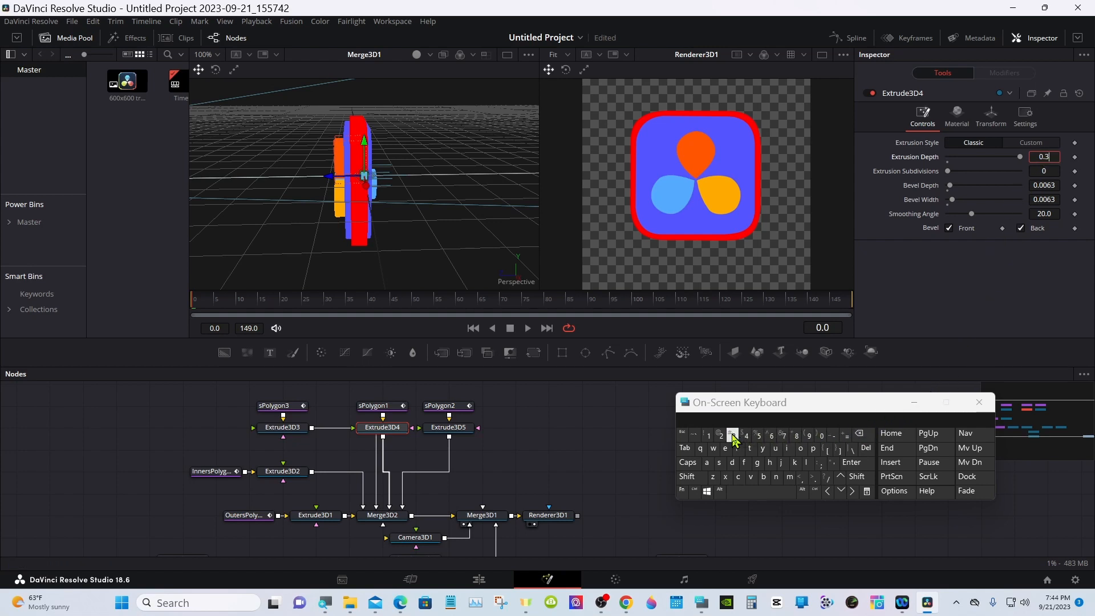
{"action": "type", "text": "3"}
{"action": "left_click", "coordinate": [850, 463]}
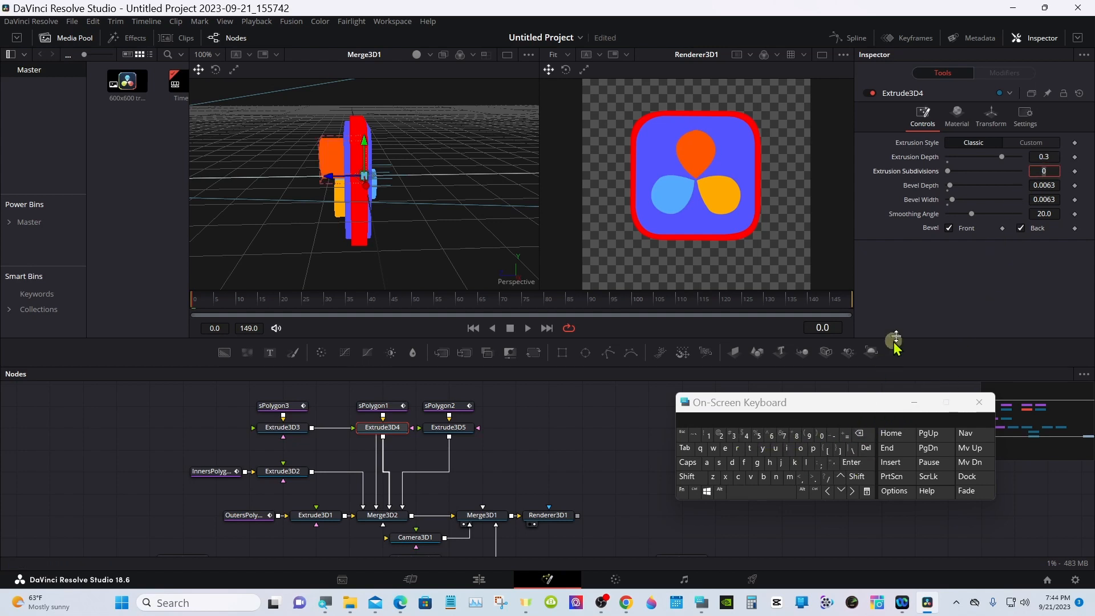
{"action": "left_click", "coordinate": [989, 116]}
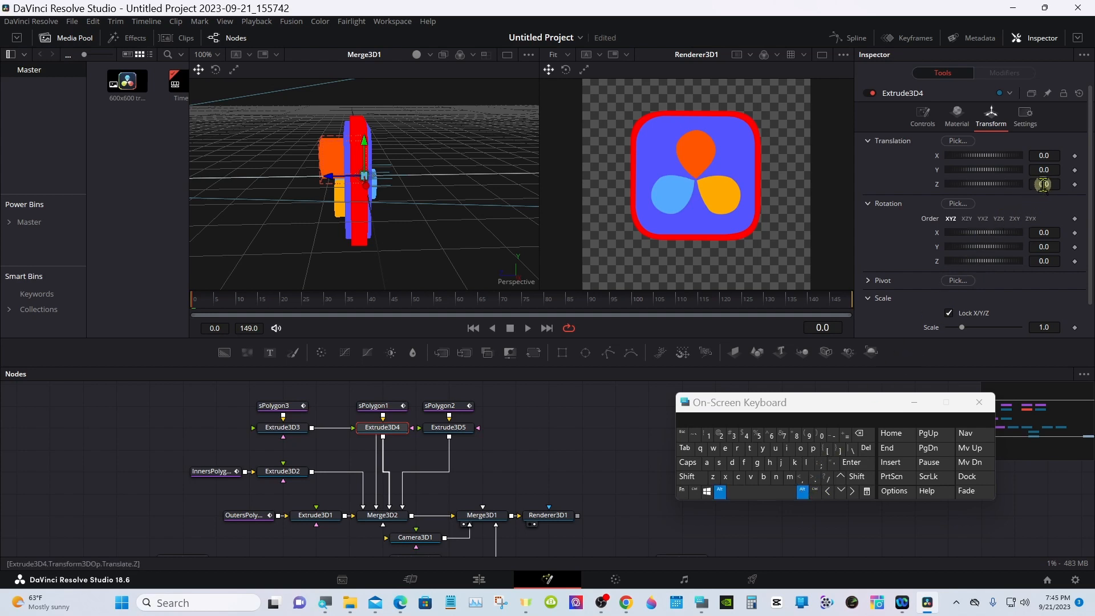
{"action": "left_click_drag", "start_coordinate": [1044, 184], "coordinate": [1044, 185]}
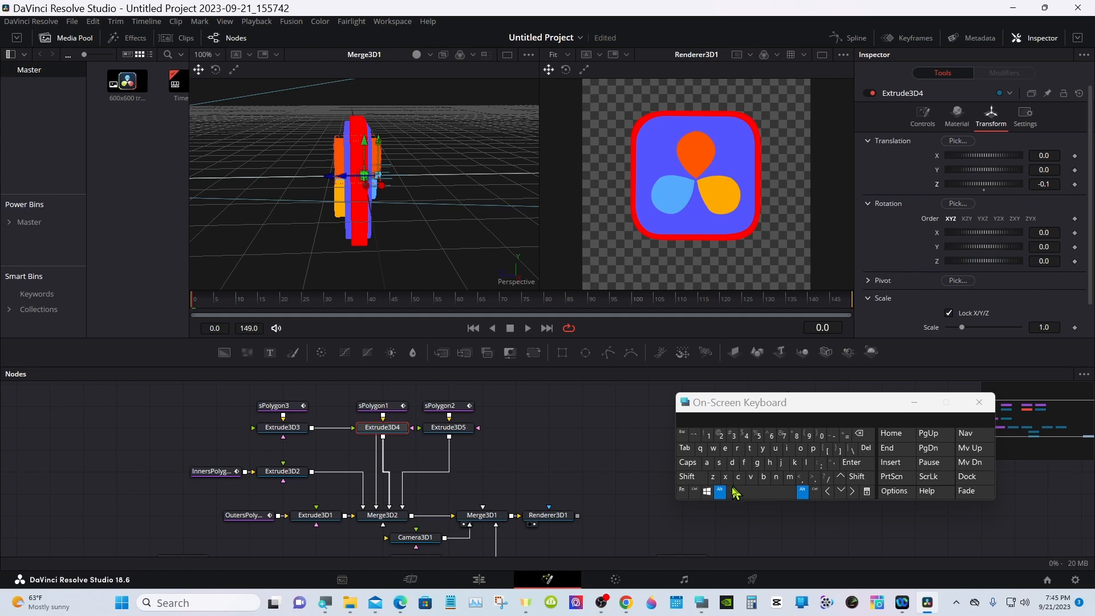
Step: Change the Z translation of the light blue petal, Extrude3D3, to -0.01
{"action": "left_click", "coordinate": [301, 428]}
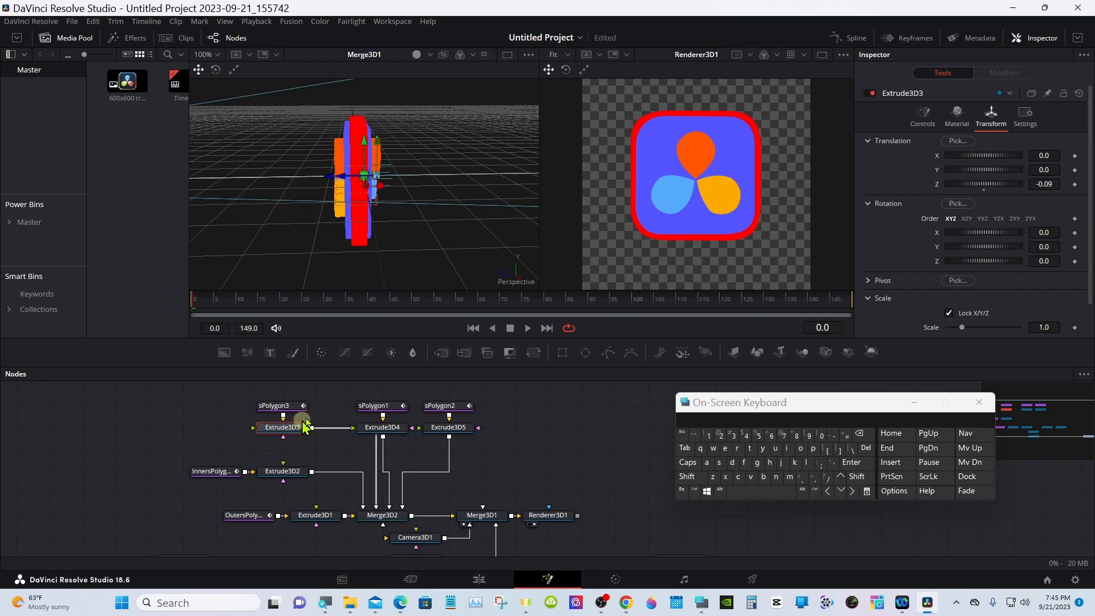
{"action": "left_click", "coordinate": [1050, 183]}
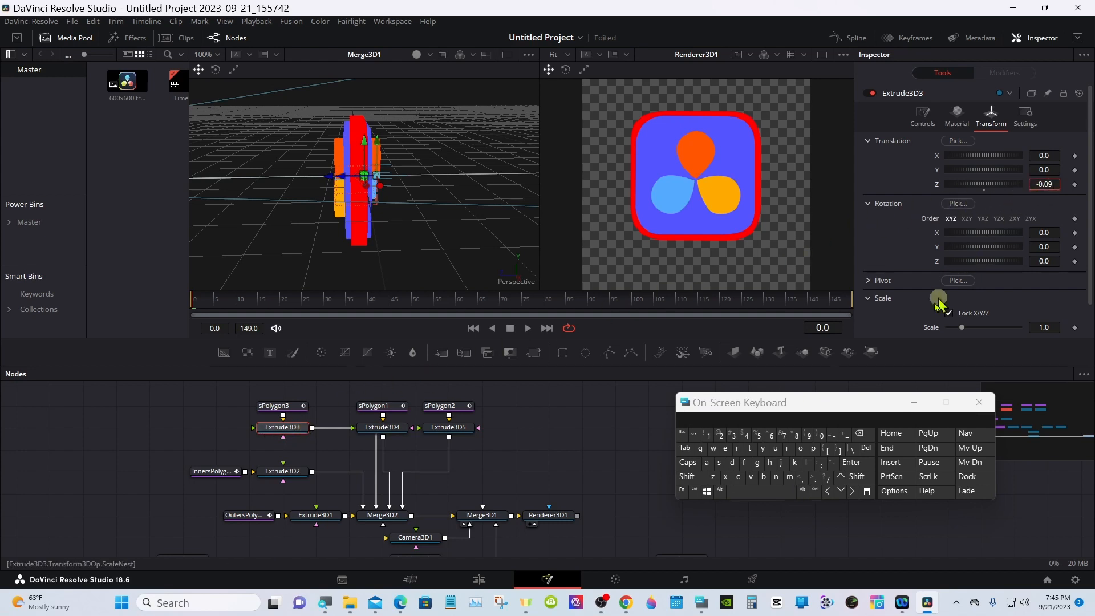
{"action": "left_click", "coordinate": [710, 437]}
{"action": "left_click", "coordinate": [853, 464]}
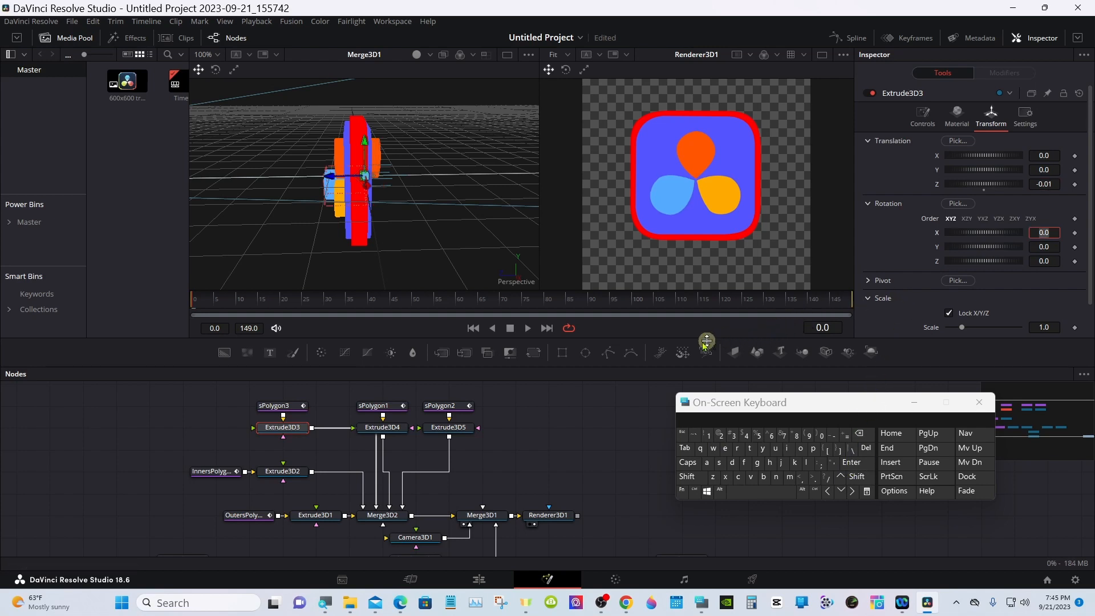
Step: Move Extrude3D3 back along its depth axis to a Z translation of -0.12
{"action": "left_click", "coordinate": [958, 116]}
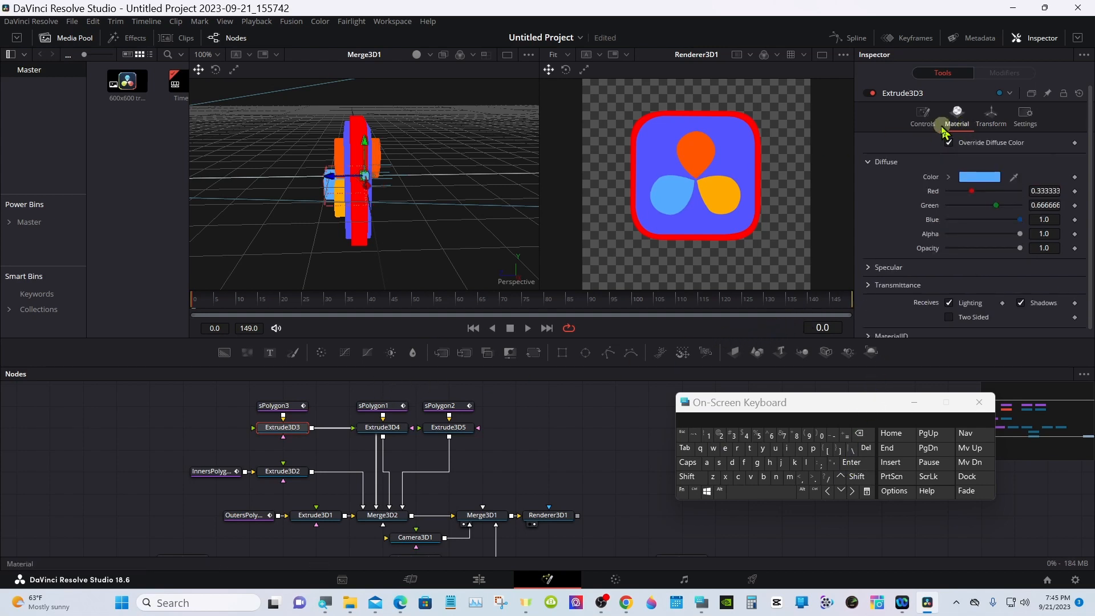
{"action": "left_click", "coordinate": [983, 127]}
{"action": "left_click_drag", "start_coordinate": [1037, 184], "coordinate": [1033, 186]}
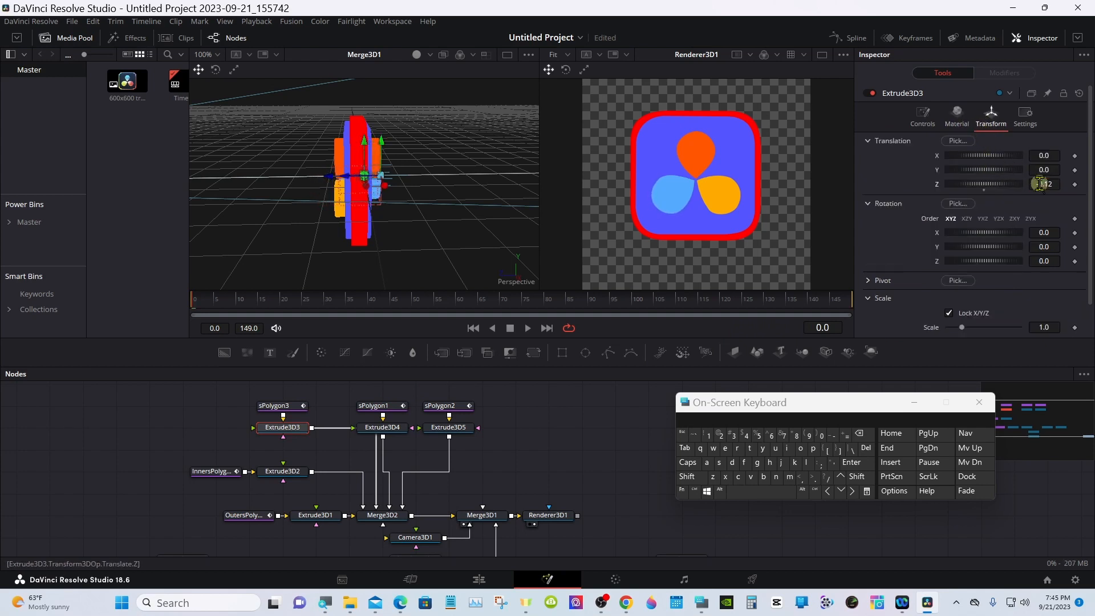
{"action": "left_click", "coordinate": [922, 117]}
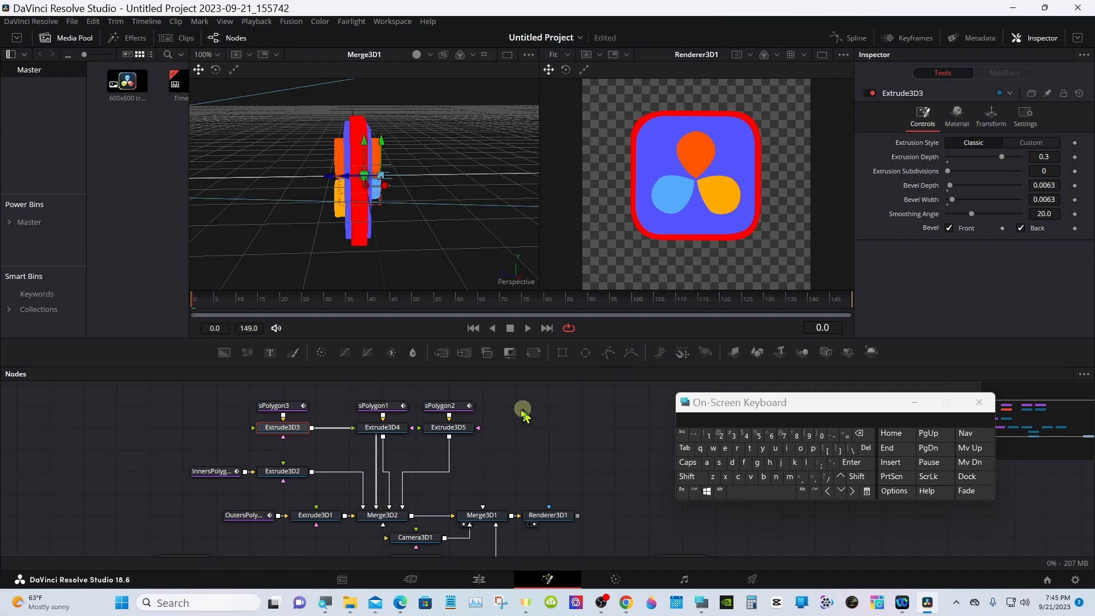
Step: Set the extrusion depth of the yellow-orange petal, Extrude3D5, to 0.3
{"action": "left_click", "coordinate": [461, 427]}
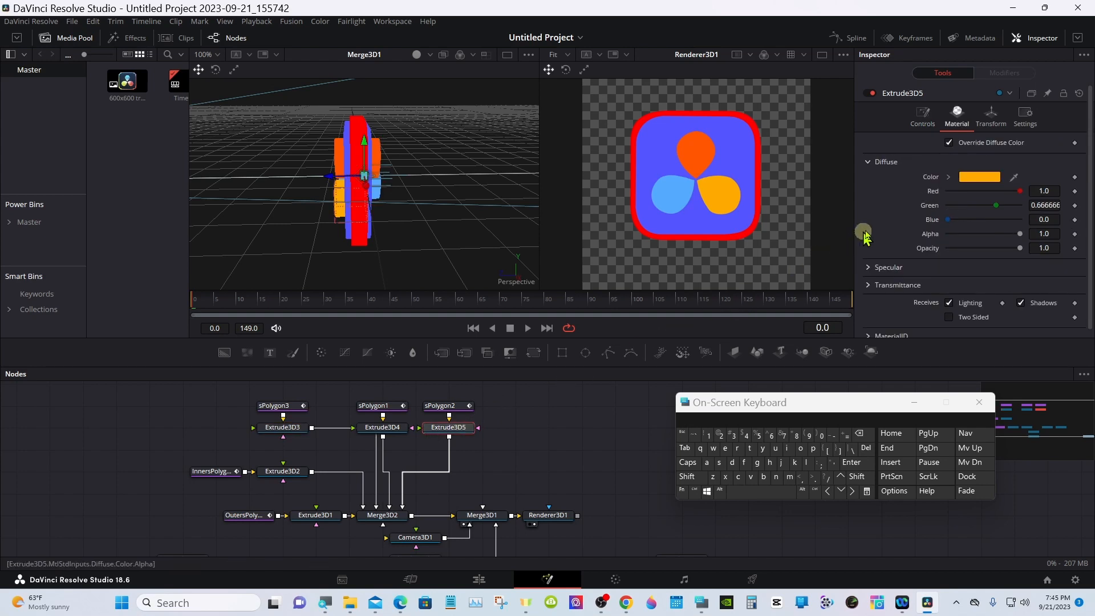
{"action": "left_click", "coordinate": [924, 117]}
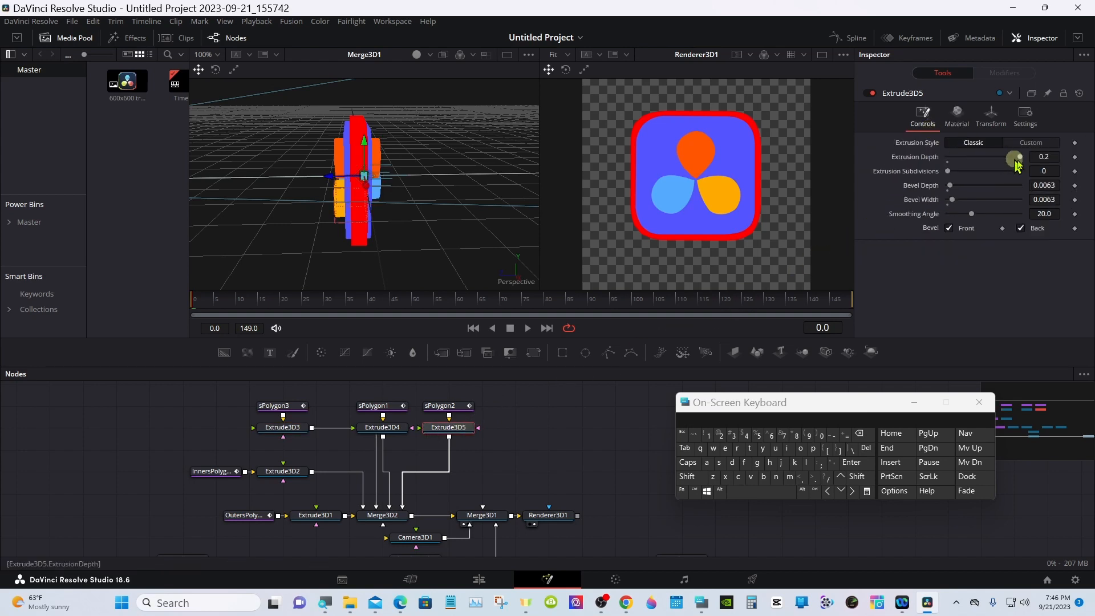
{"action": "left_click", "coordinate": [1050, 161]}
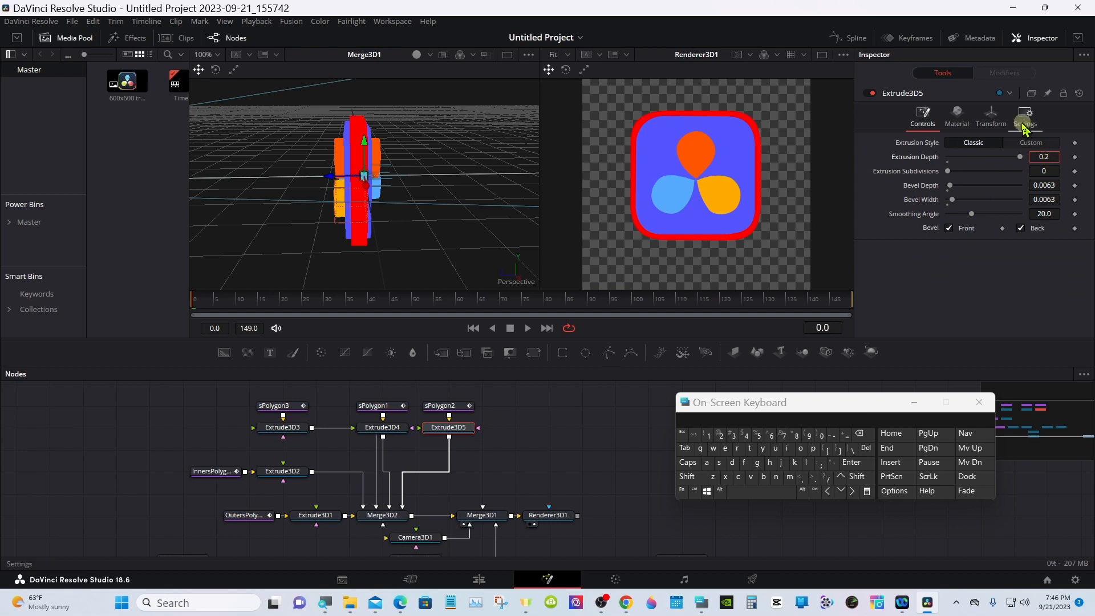
{"action": "left_click", "coordinate": [963, 122]}
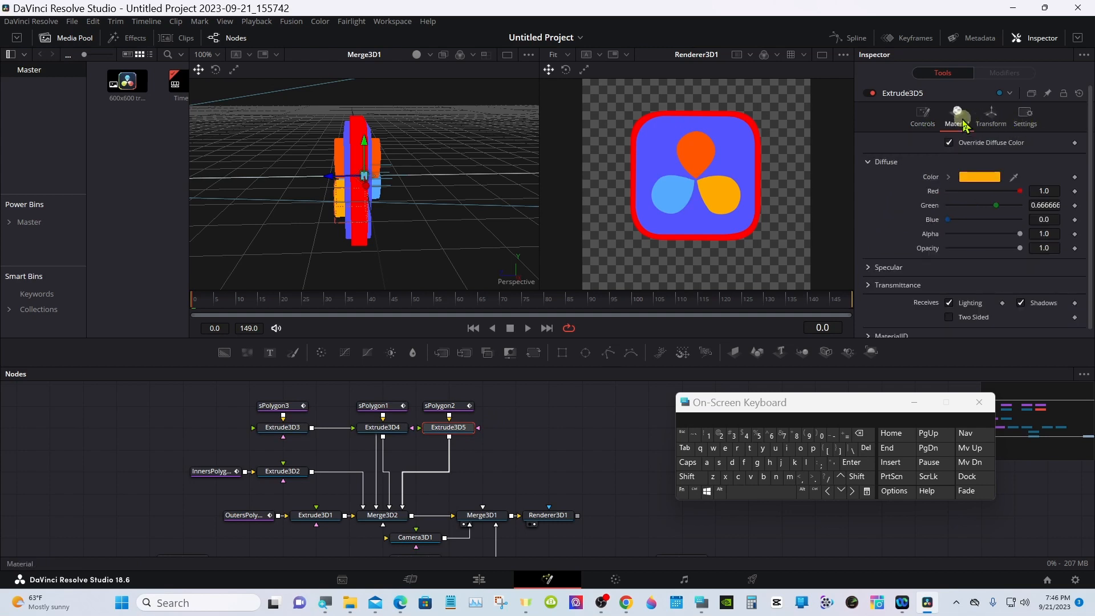
{"action": "left_click", "coordinate": [990, 117]}
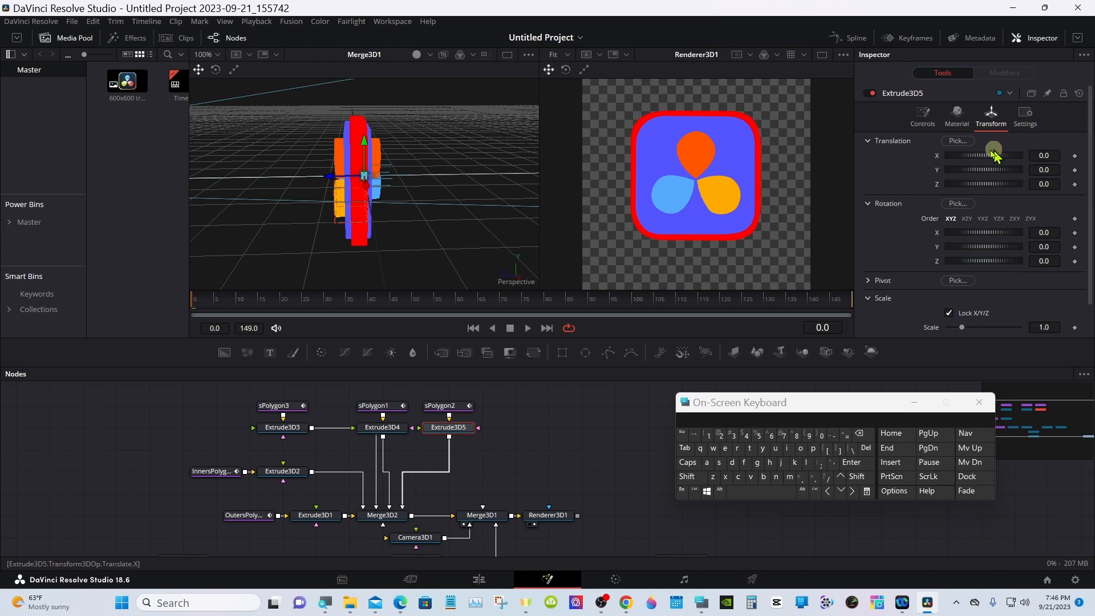
{"action": "left_click", "coordinate": [933, 130]}
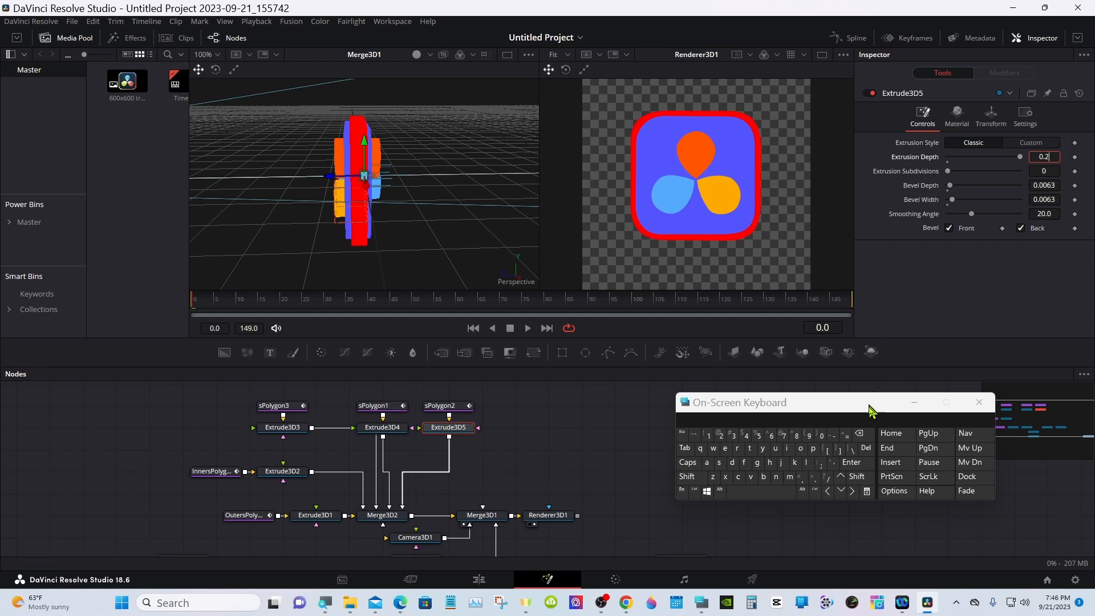
{"action": "left_click", "coordinate": [733, 436]}
{"action": "left_click", "coordinate": [851, 461]}
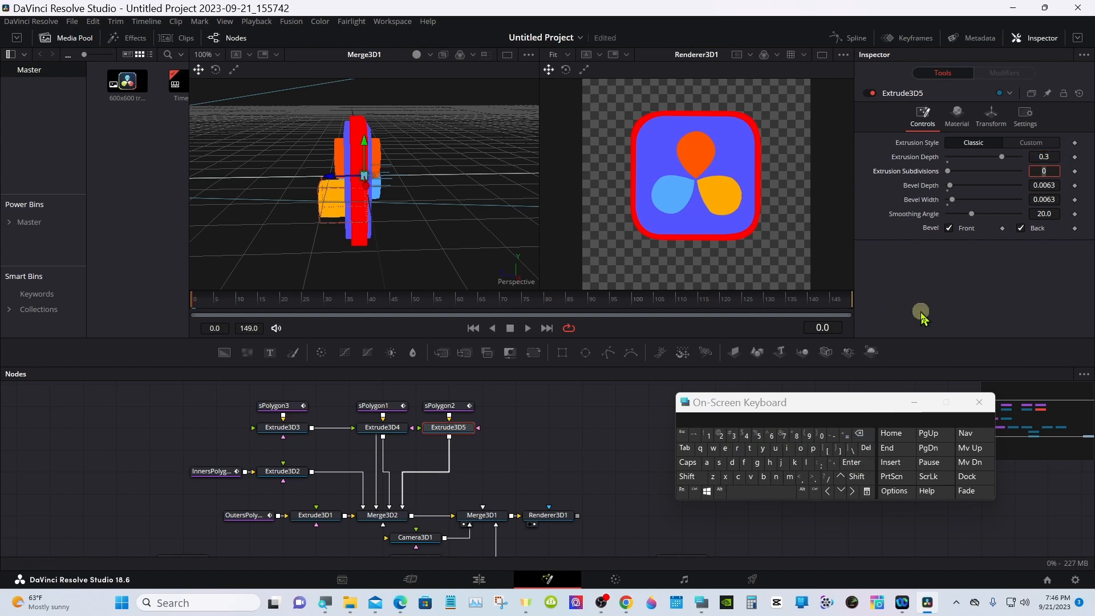
Step: Move the yellow-orange petal, Extrude3D5, back in depth to a Z translation of -0.08
{"action": "left_click", "coordinate": [997, 129]}
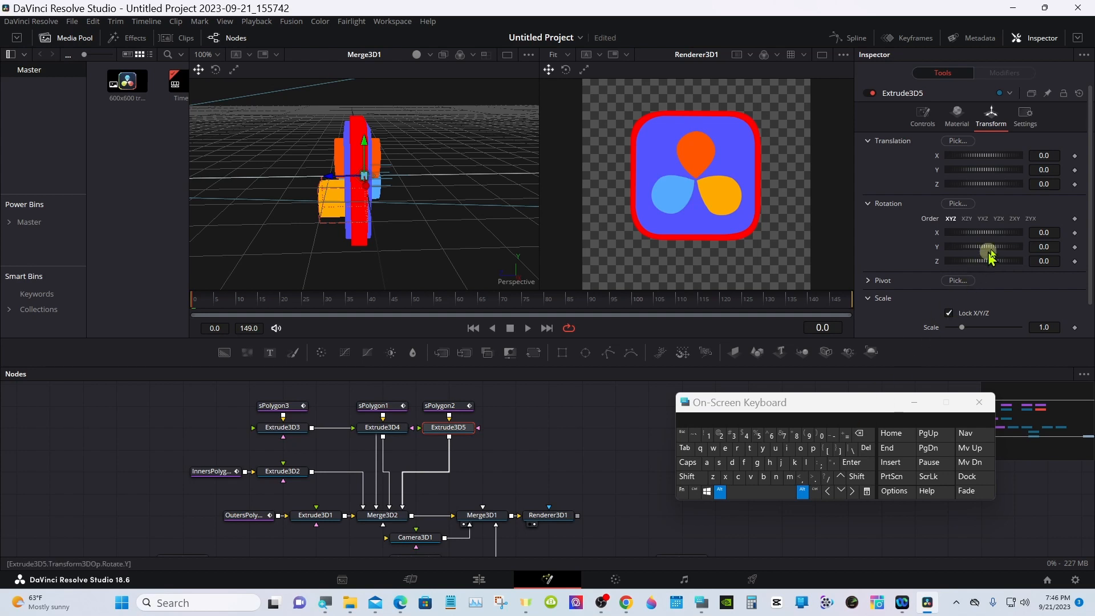
{"action": "left_click", "coordinate": [1042, 184]}
{"action": "left_click_drag", "start_coordinate": [1041, 184], "coordinate": [1035, 185]}
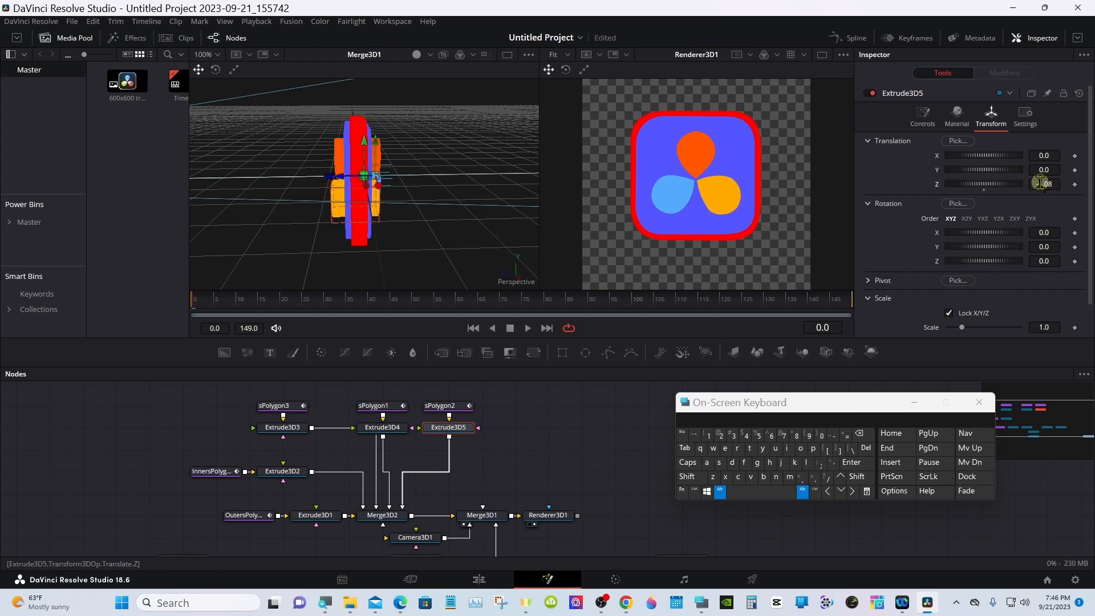
{"action": "left_click", "coordinate": [804, 494]}
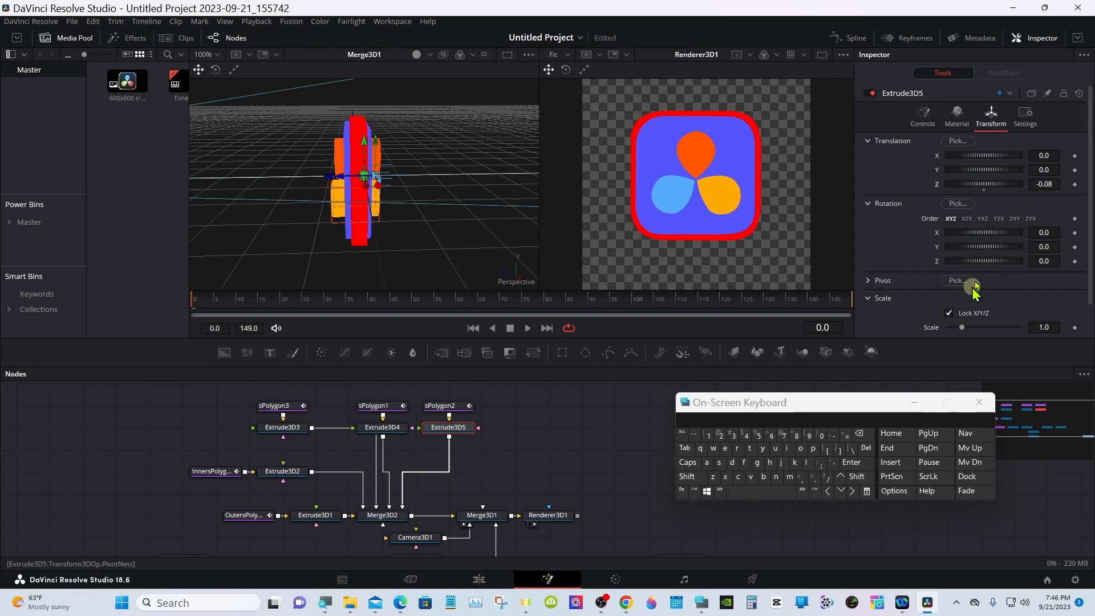
Step: Set Extrude3D5's Z translation to -0.1 so its depth position matches the orange petal
{"action": "left_click", "coordinate": [1056, 181]}
{"action": "left_click", "coordinate": [859, 434]}
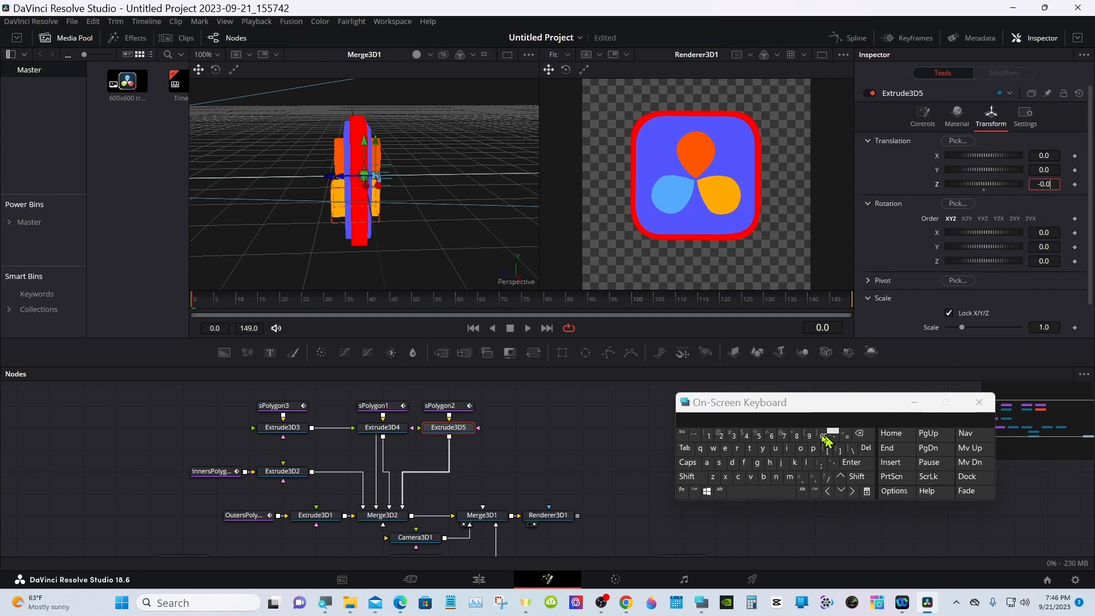
{"action": "left_click", "coordinate": [710, 438]}
{"action": "left_click", "coordinate": [852, 462]}
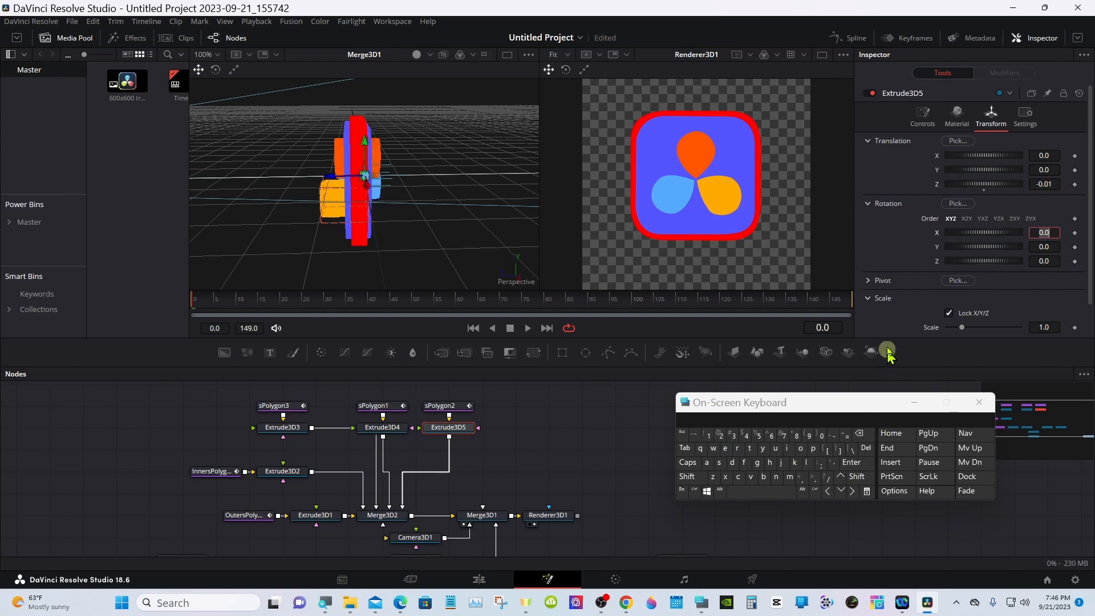
{"action": "left_click_drag", "start_coordinate": [1042, 186], "coordinate": [1037, 190]}
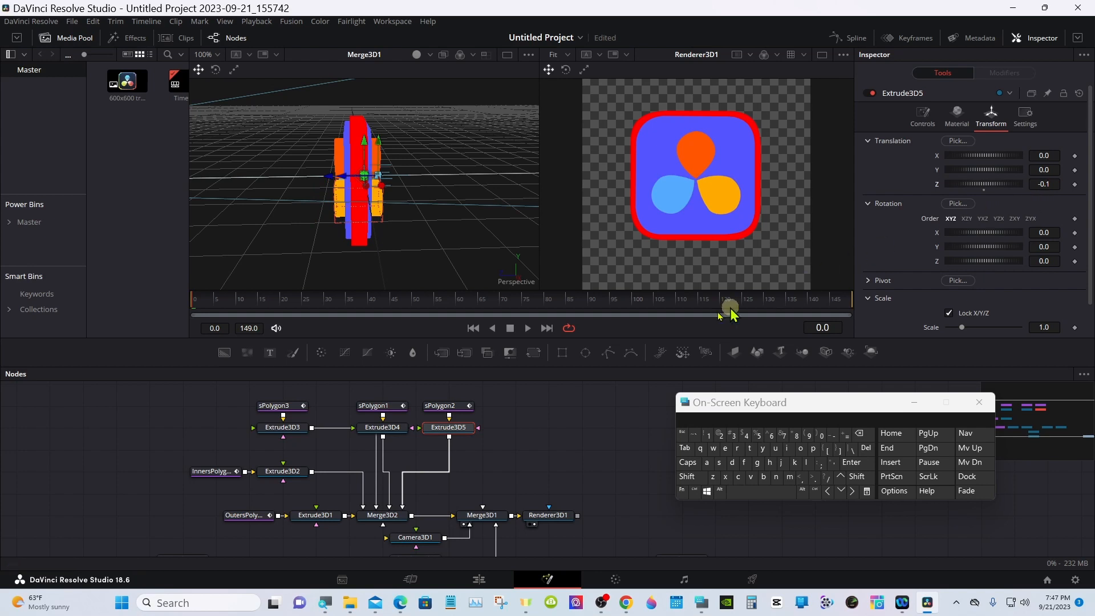
Step: Set the light blue petal's Z translation to -0.1 so Extrude3D3 lines up with the other two petals
{"action": "left_click", "coordinate": [279, 432]}
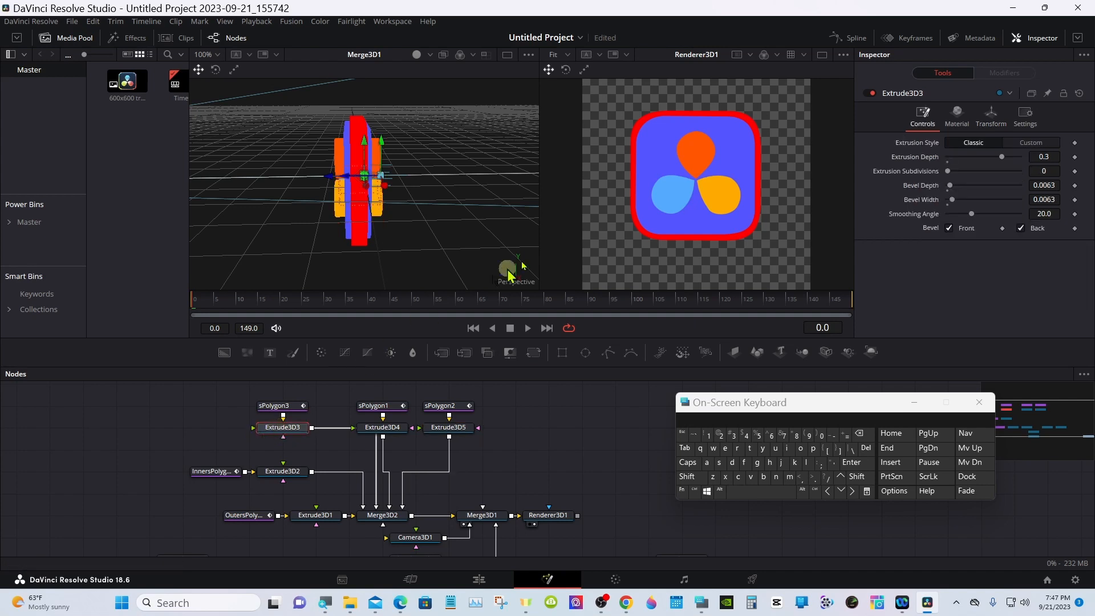
{"action": "left_click", "coordinate": [985, 121]}
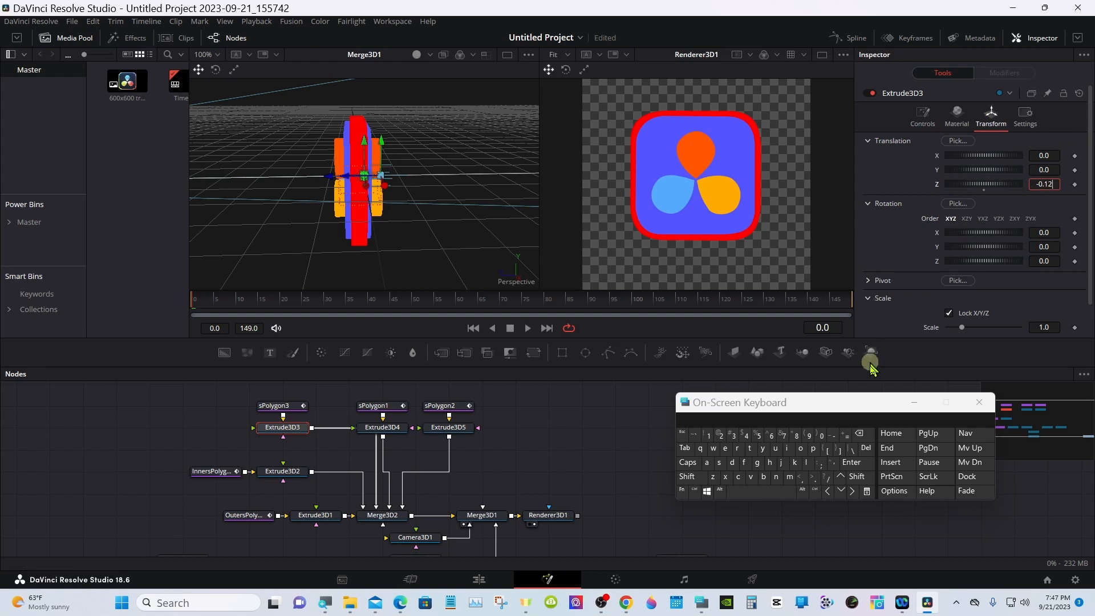
{"action": "left_click", "coordinate": [863, 440]}
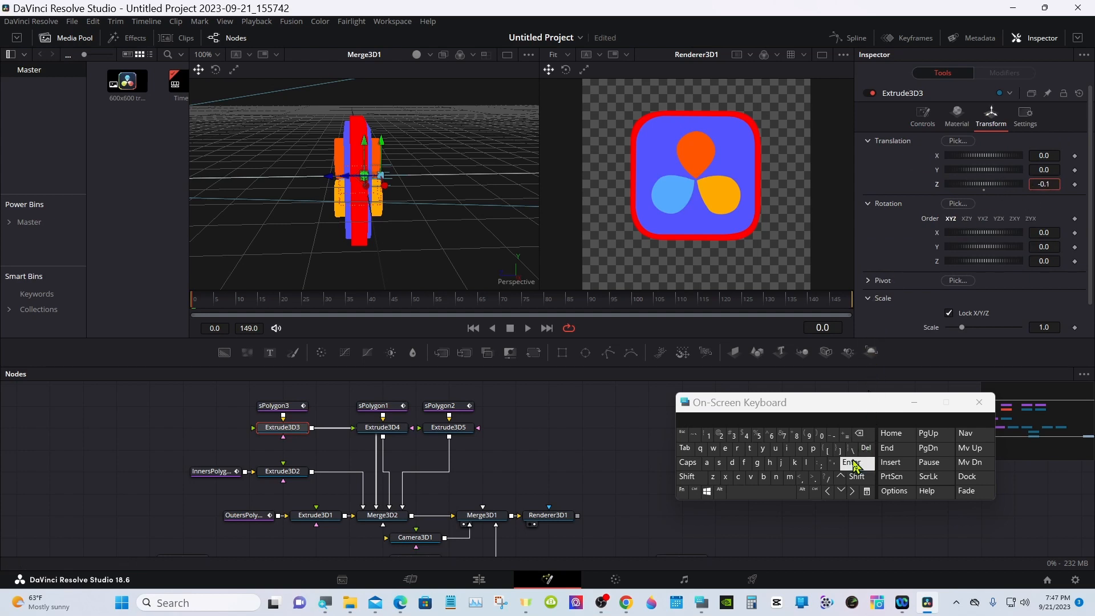
{"action": "left_click", "coordinate": [854, 463]}
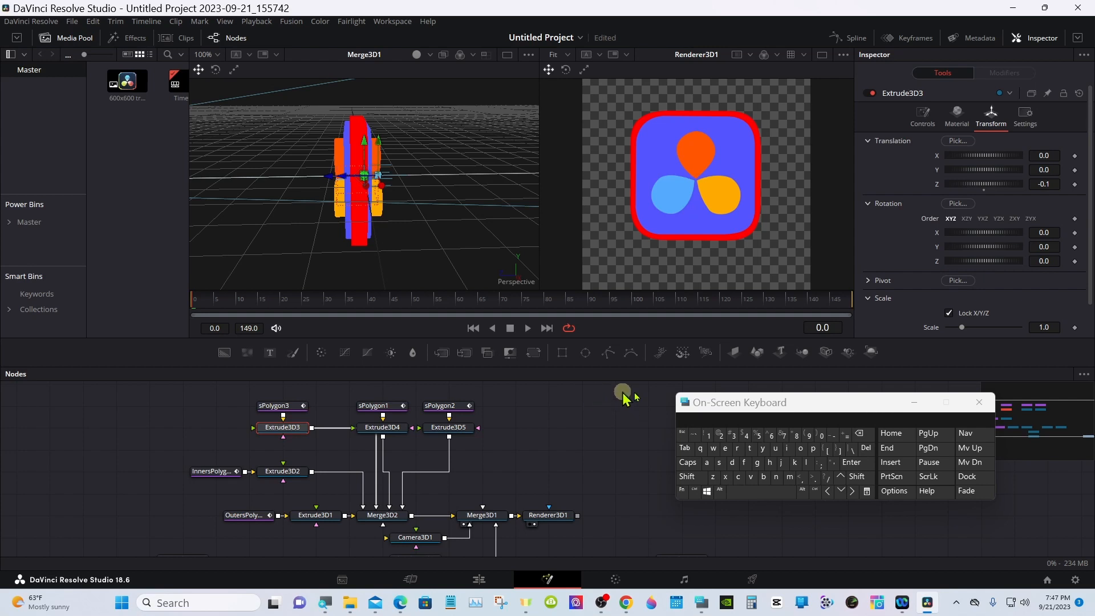
Step: Shift Renderer3D1 and Merge3D1 farther along the node graph to leave a gap after Merge3D2
{"action": "left_click", "coordinate": [914, 403]}
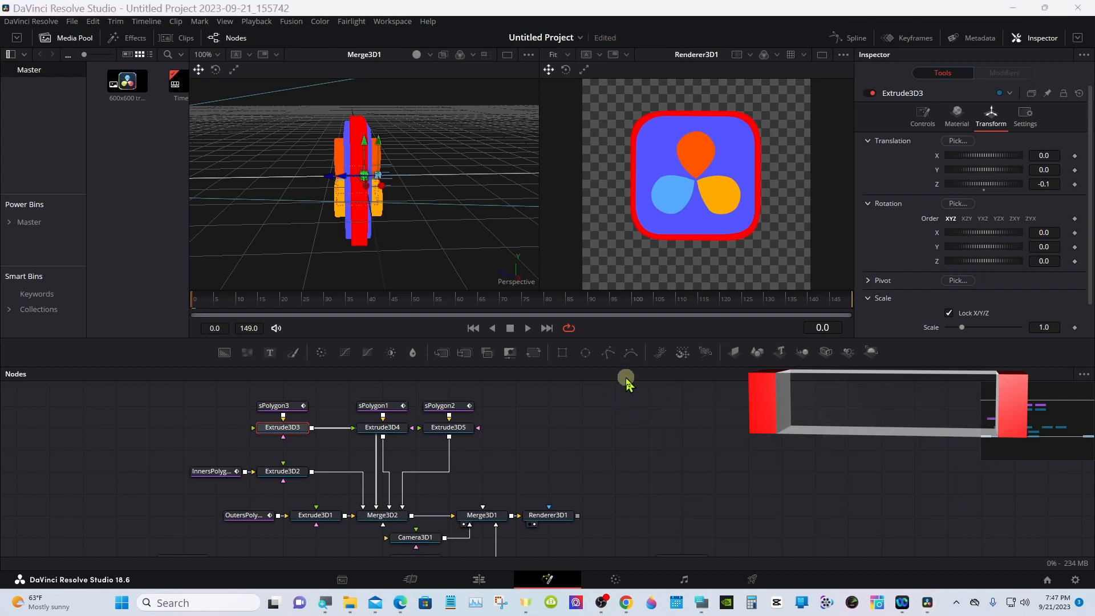
{"action": "left_click_drag", "start_coordinate": [620, 367], "coordinate": [618, 296]}
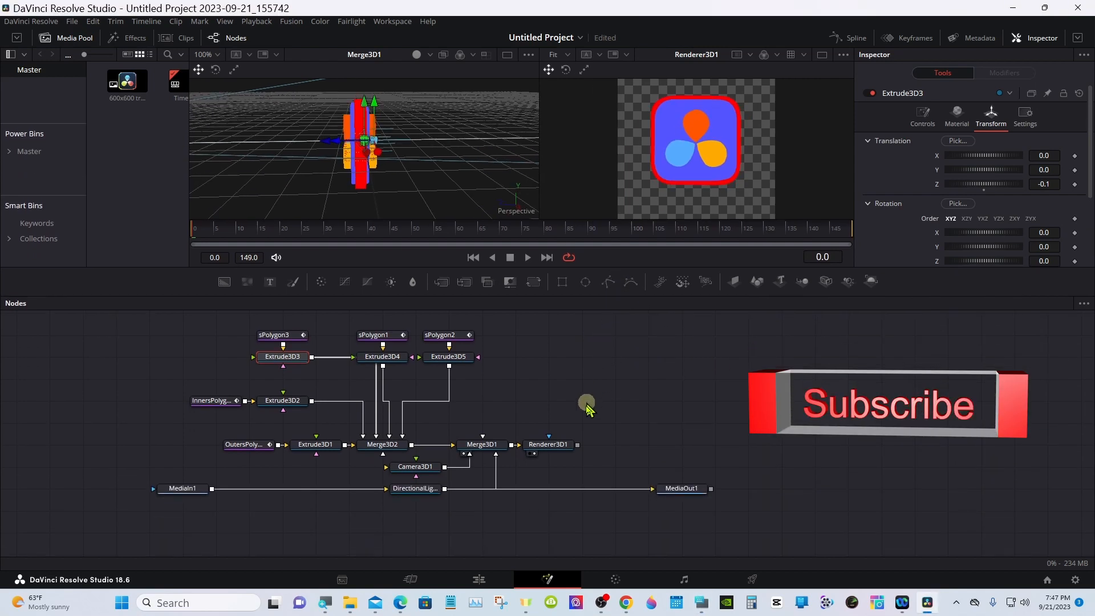
{"action": "left_click_drag", "start_coordinate": [559, 451], "coordinate": [626, 449]}
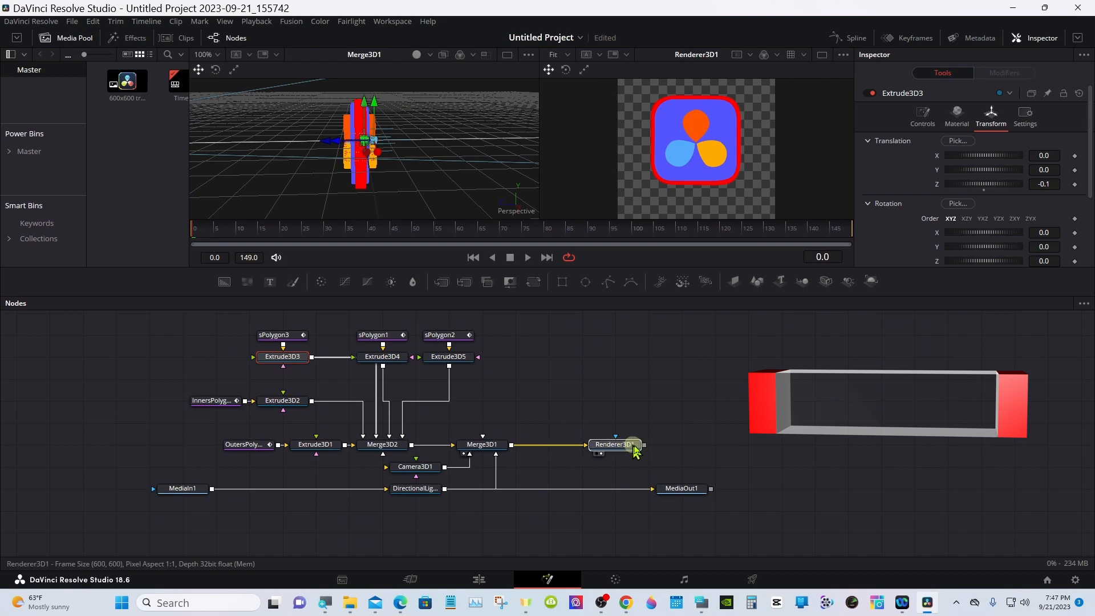
{"action": "left_click_drag", "start_coordinate": [465, 449], "coordinate": [560, 453]}
{"action": "left_click", "coordinate": [609, 445]}
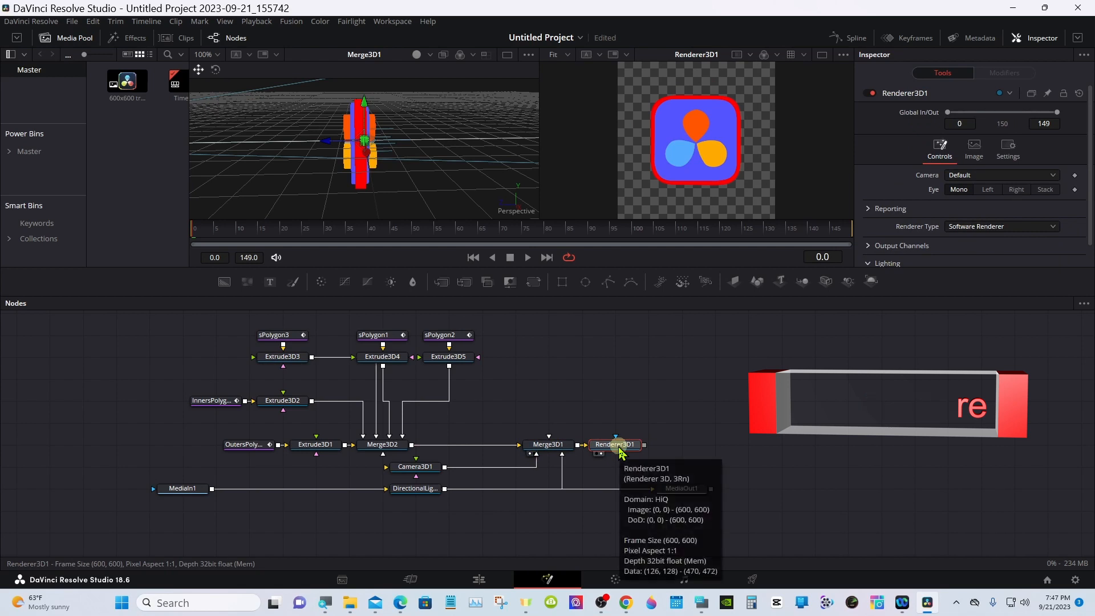
Step: Move DirectionalLight1 forward toward the camera, to about Z 3.39 and Y 0.15, with the whole 3D scene fitted in the Merge3D1 view
{"action": "left_click", "coordinate": [420, 492]}
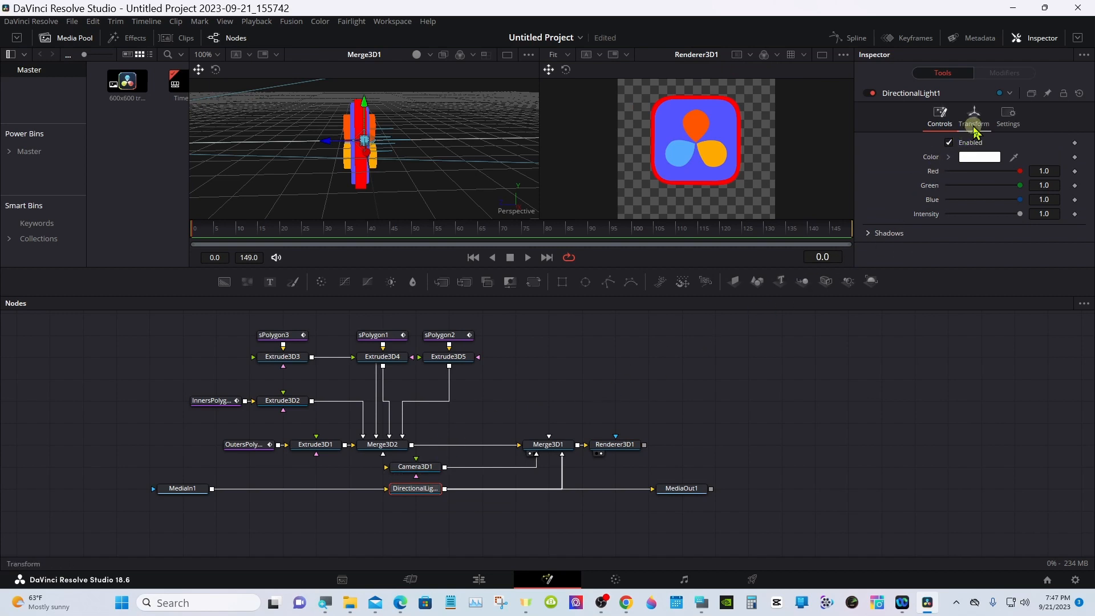
{"action": "left_click", "coordinate": [974, 126]}
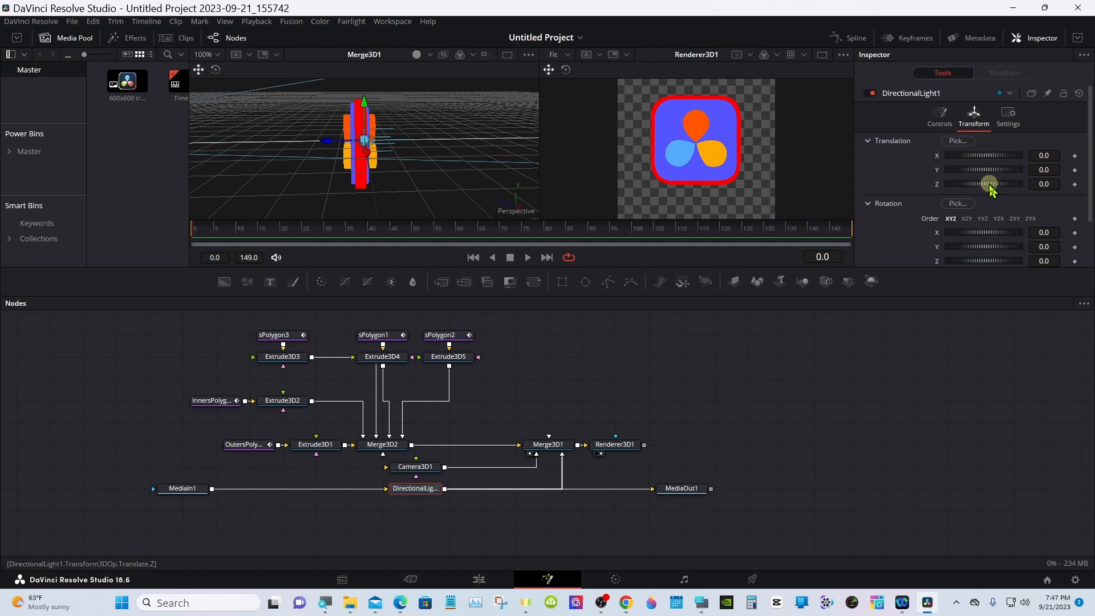
{"action": "left_click_drag", "start_coordinate": [990, 188], "coordinate": [995, 190]}
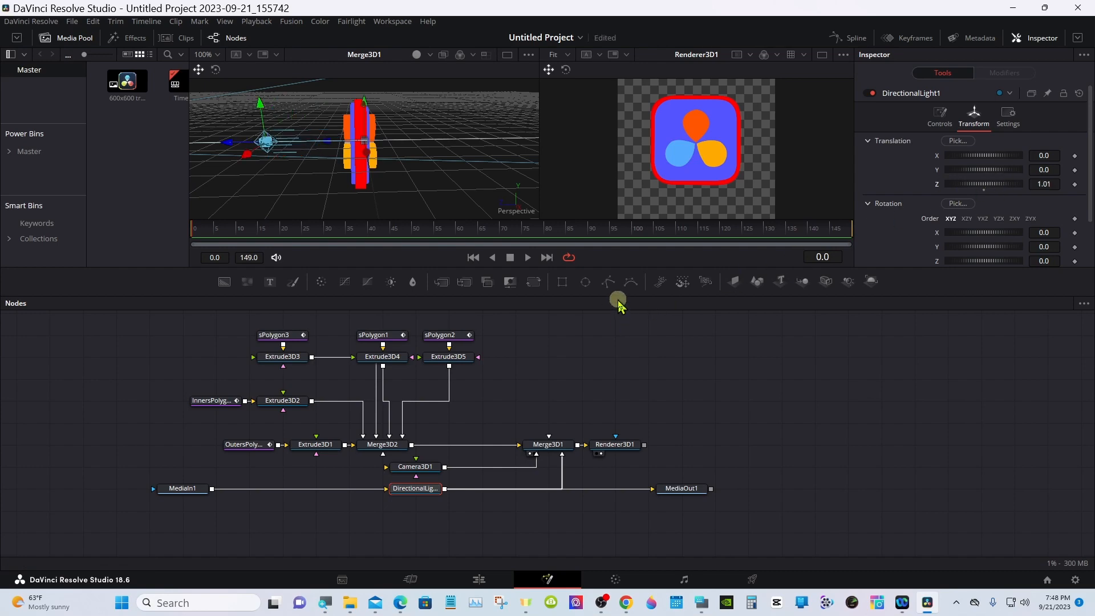
{"action": "left_click_drag", "start_coordinate": [617, 296], "coordinate": [618, 423]}
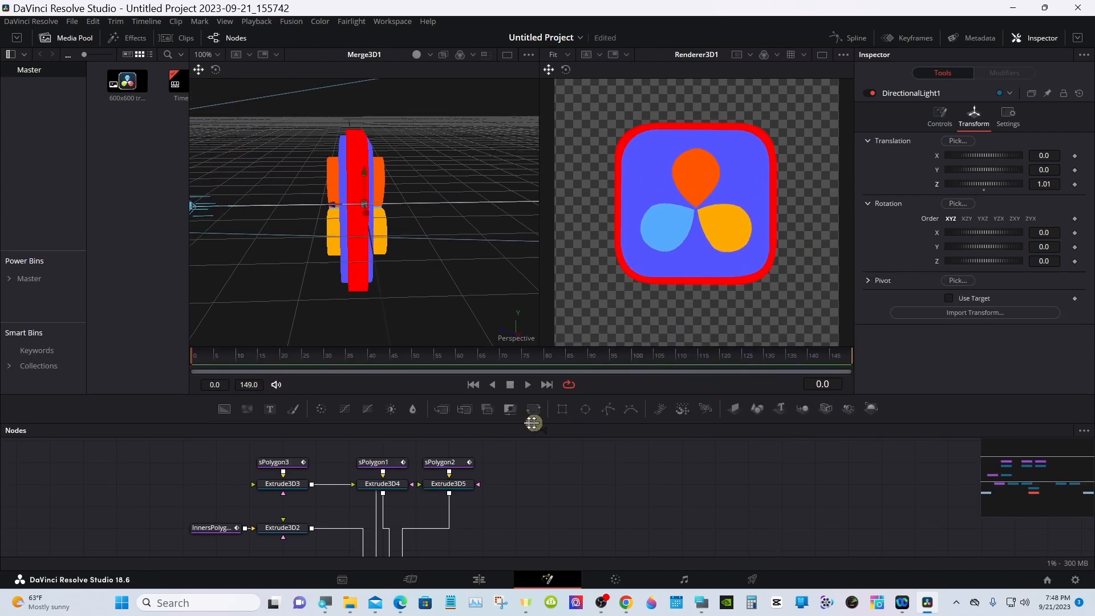
{"action": "right_click", "coordinate": [415, 302]}
{"action": "mouse_move", "coordinate": [442, 303]}
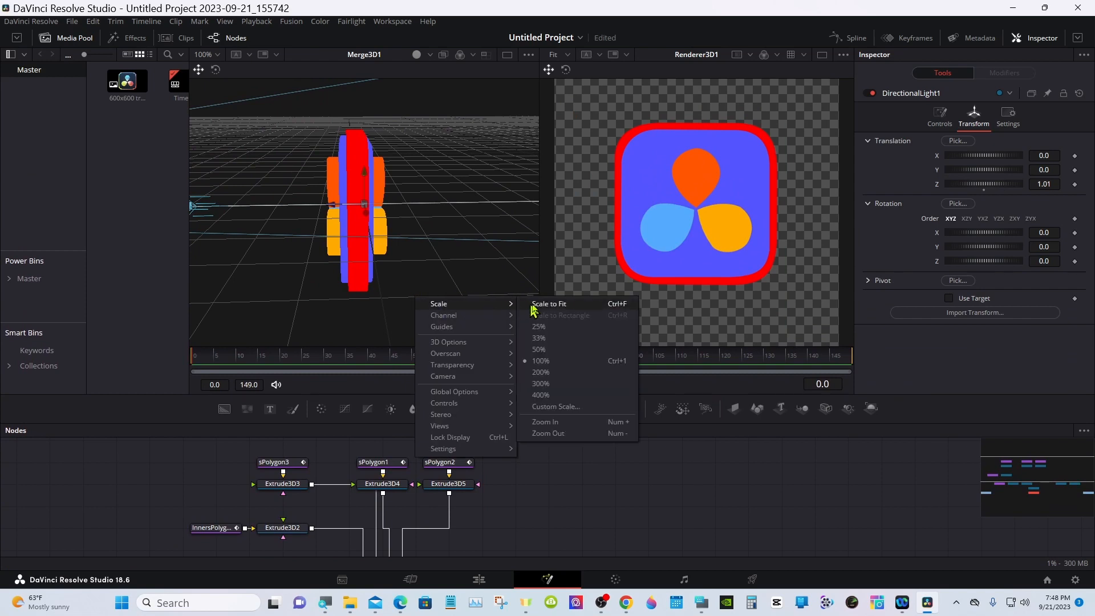
{"action": "left_click", "coordinate": [606, 304]}
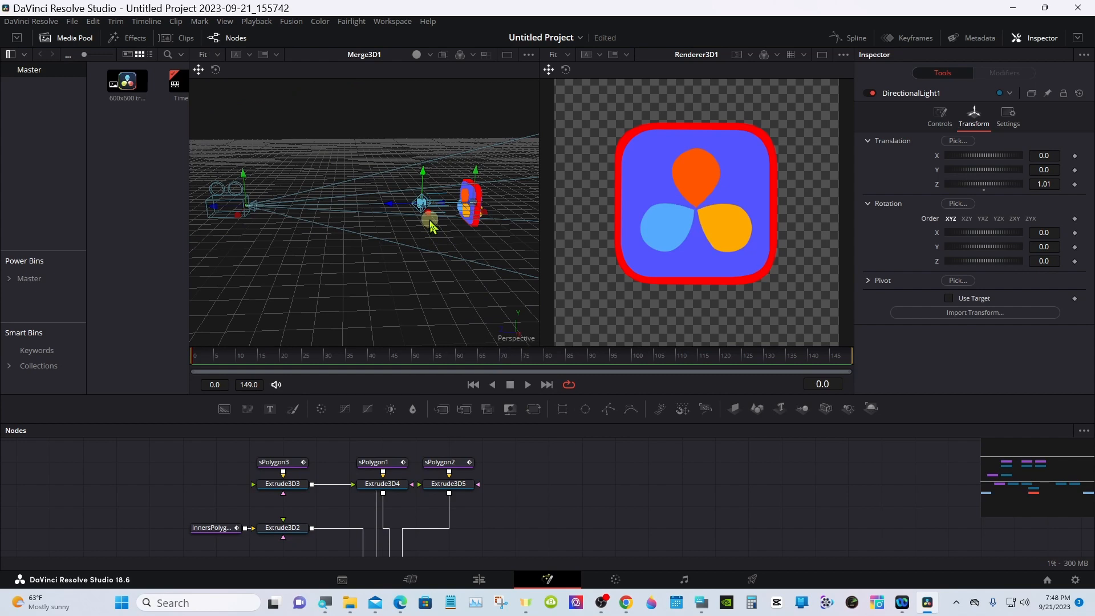
{"action": "left_click_drag", "start_coordinate": [391, 209], "coordinate": [298, 170]}
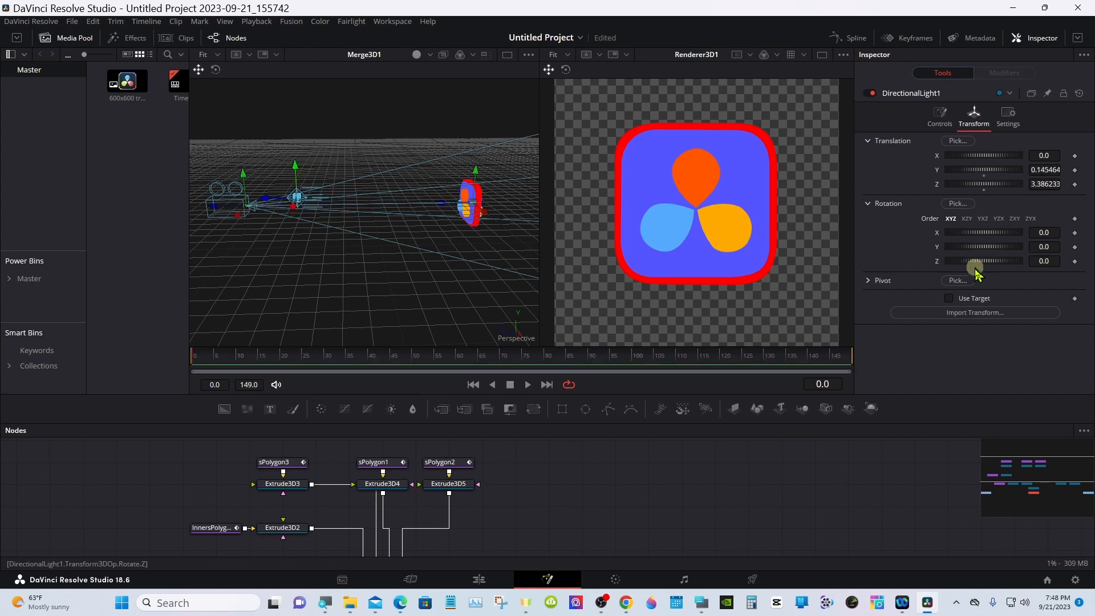
Step: Enable Use Target for DirectionalLight1, raise it to about Y 0.36, and set its X translation to 1.13
{"action": "left_click", "coordinate": [949, 298]}
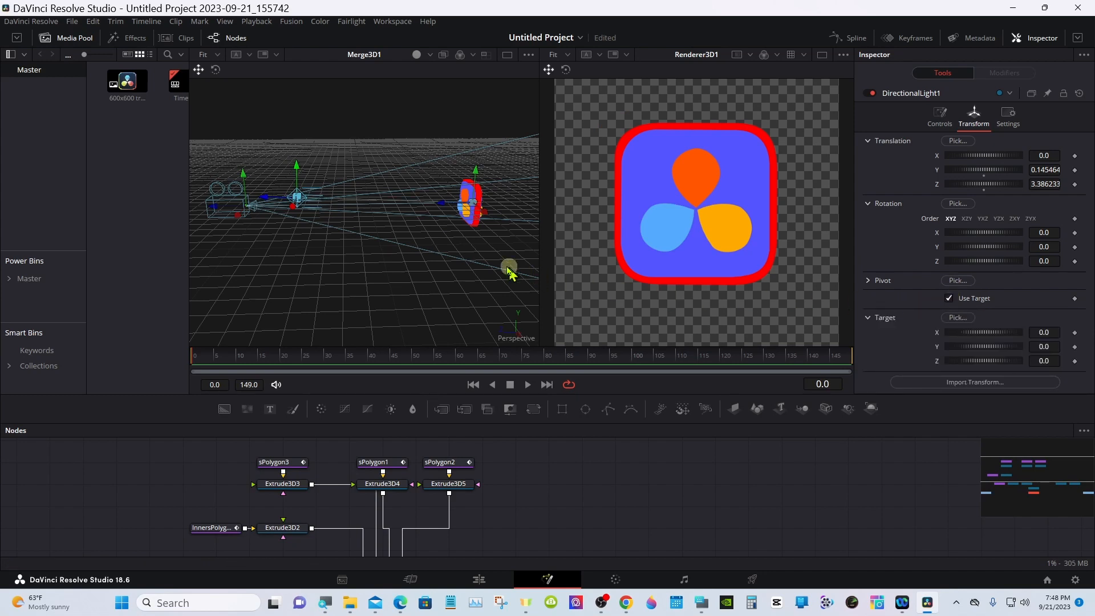
{"action": "left_click_drag", "start_coordinate": [298, 171], "coordinate": [298, 156]}
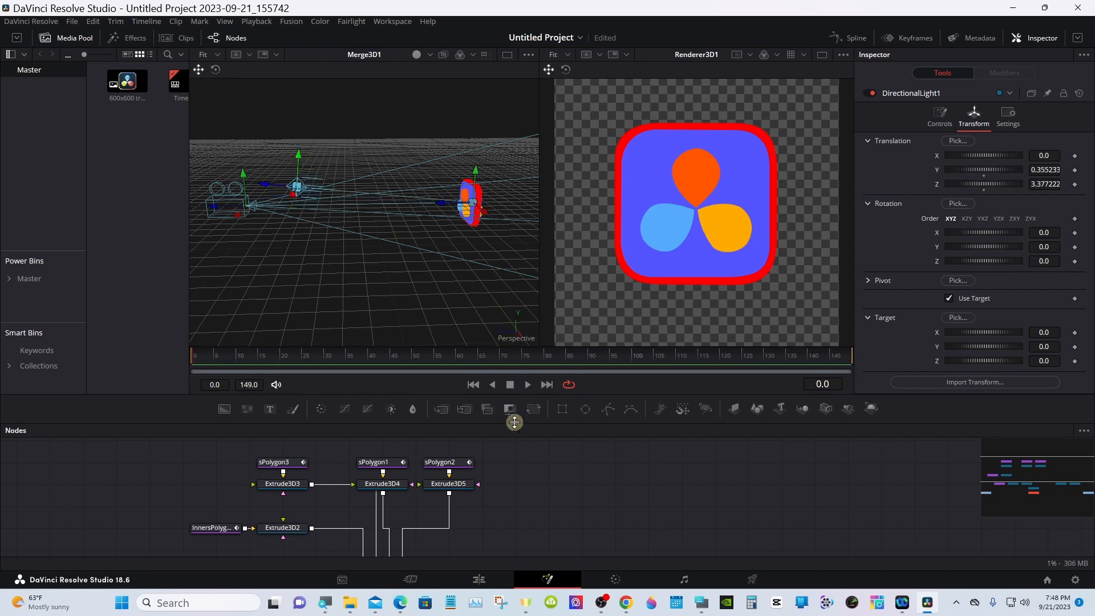
{"action": "left_click_drag", "start_coordinate": [515, 421], "coordinate": [508, 443]}
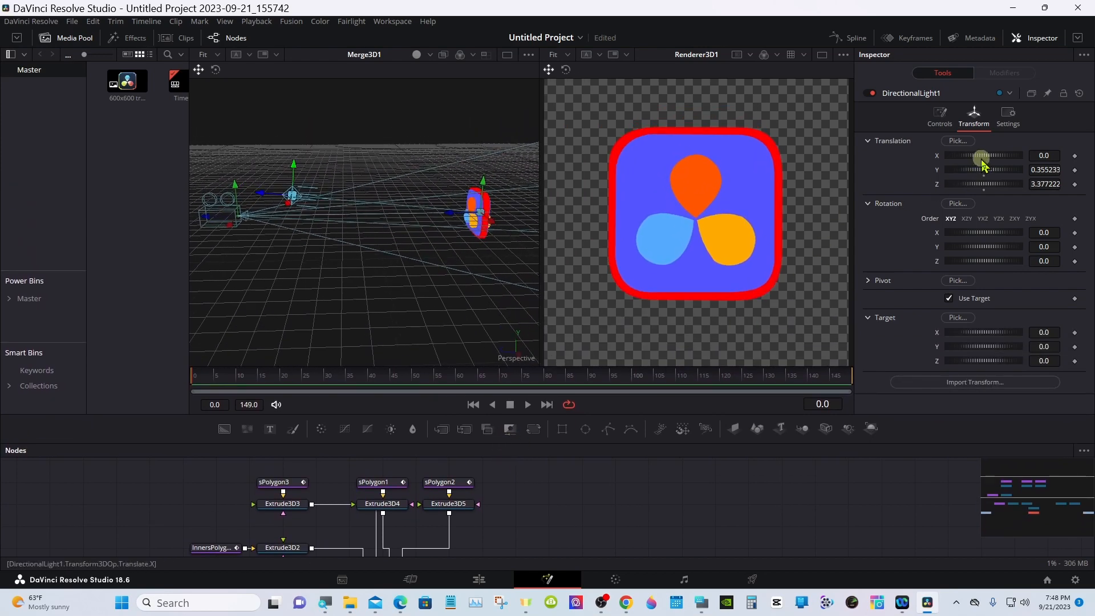
{"action": "left_click_drag", "start_coordinate": [980, 158], "coordinate": [1005, 159]}
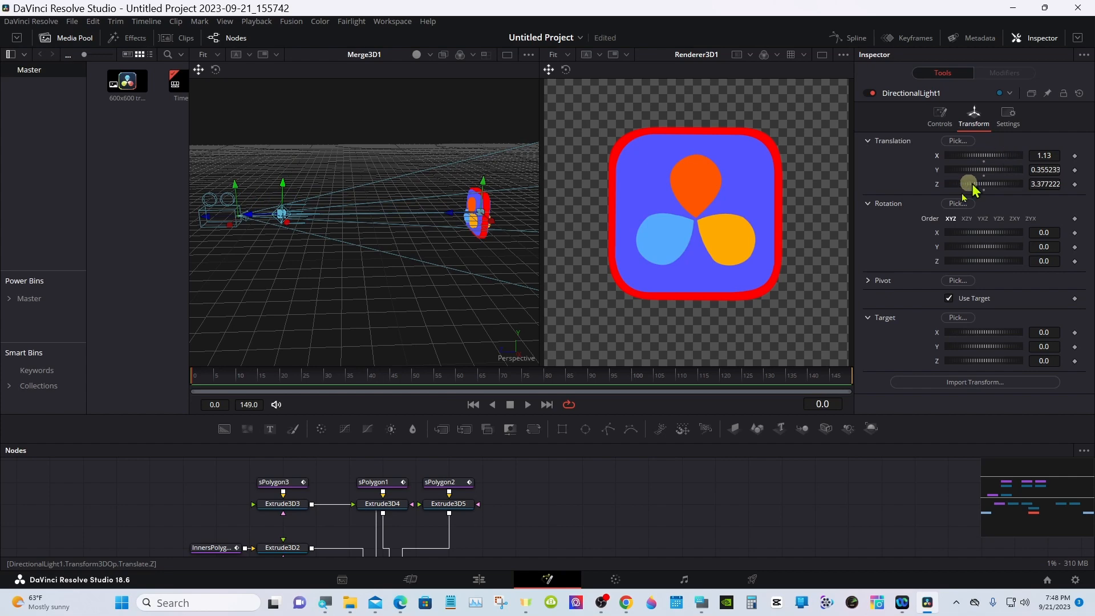
Step: Enable Lighting and Shadows on the Renderer3D1 node
{"action": "left_click_drag", "start_coordinate": [675, 444], "coordinate": [673, 350]}
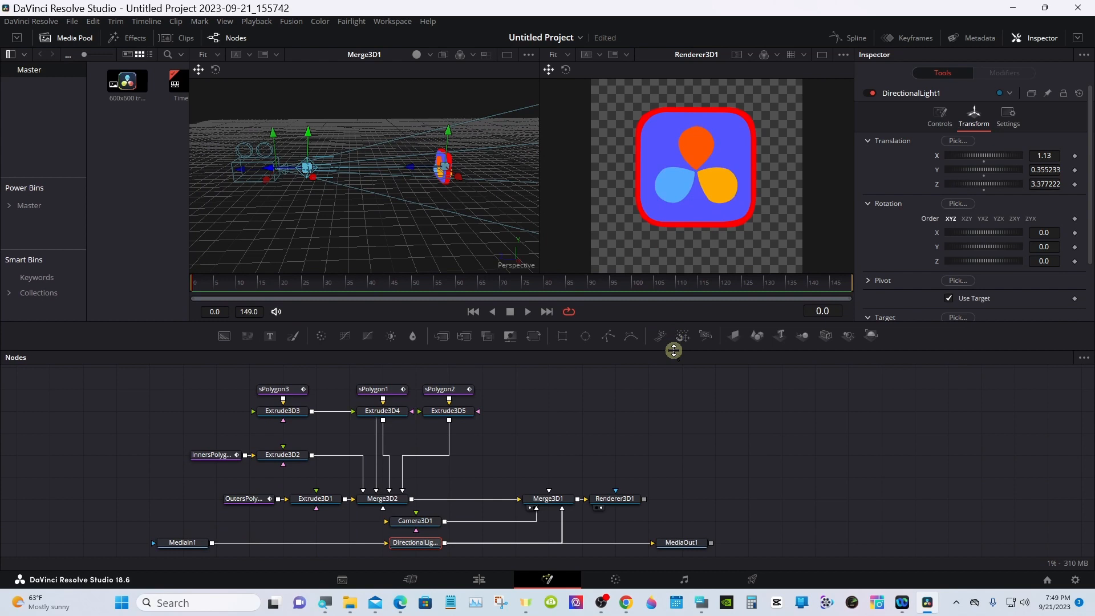
{"action": "left_click", "coordinate": [600, 500]}
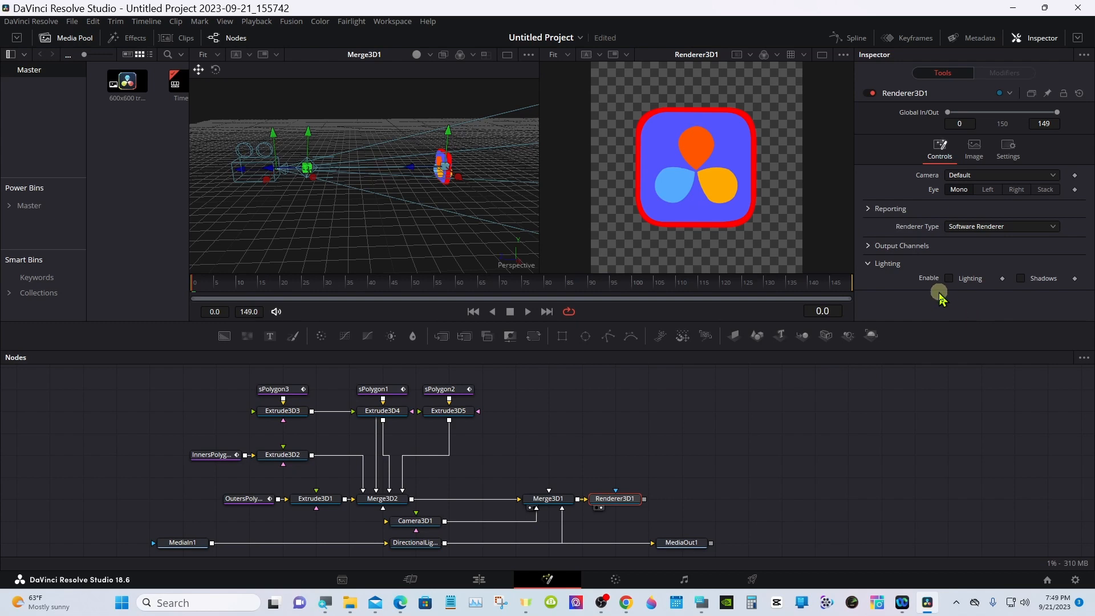
{"action": "left_click", "coordinate": [949, 279]}
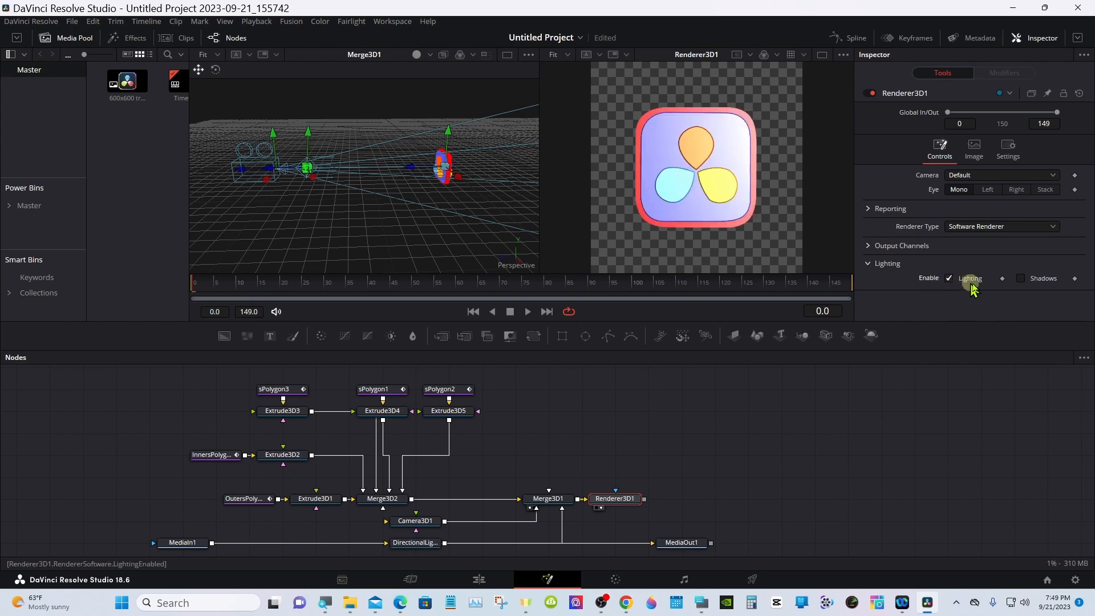
{"action": "left_click", "coordinate": [1019, 280]}
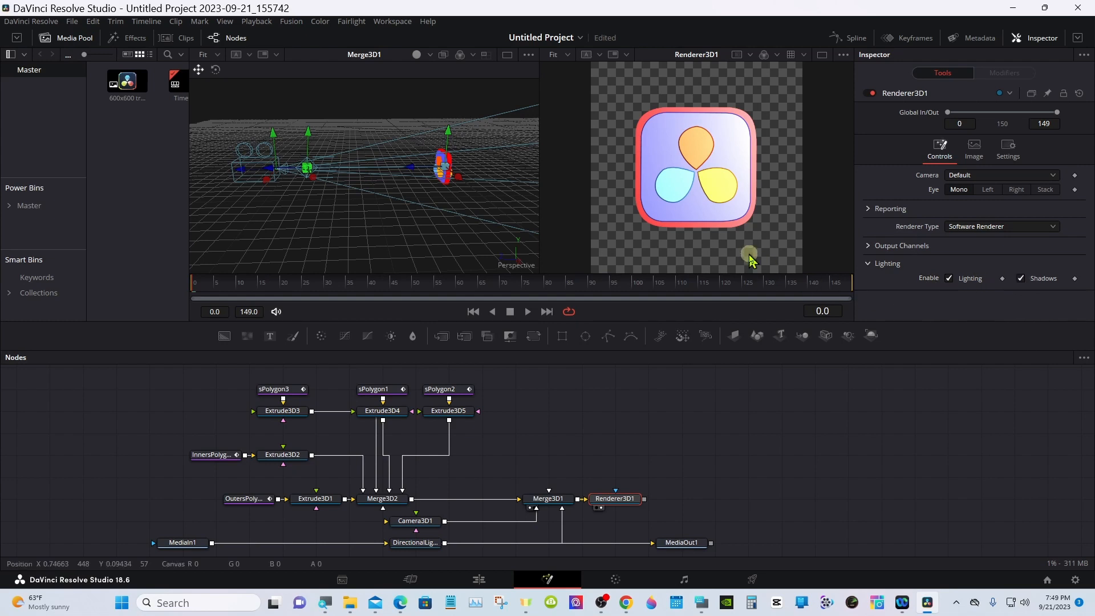
Step: Reduce DirectionalLight1's intensity to 0.693
{"action": "left_click", "coordinate": [420, 542]}
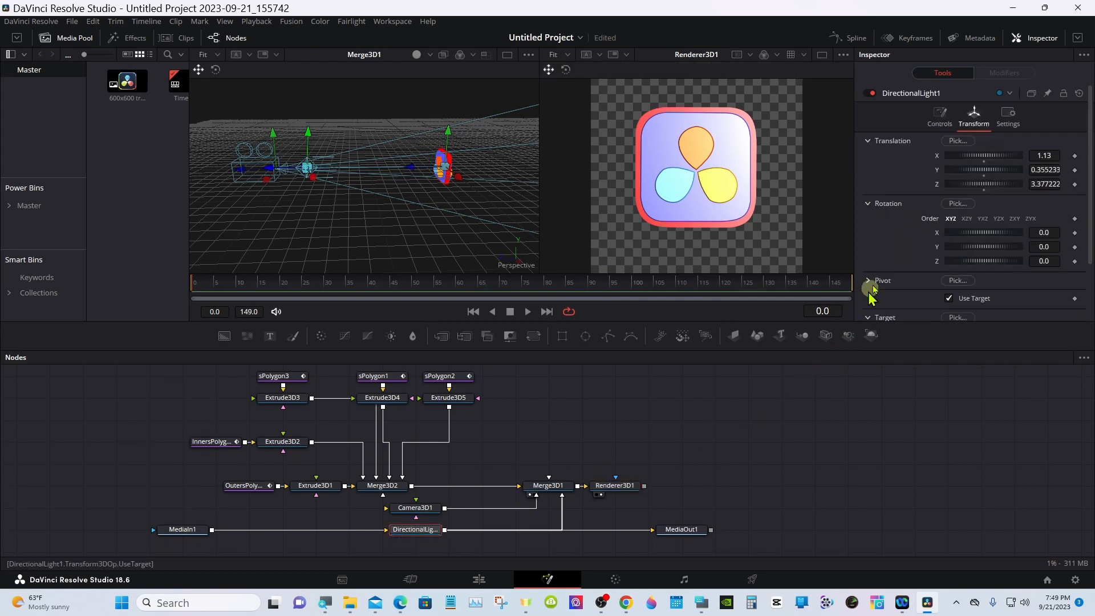
{"action": "left_click", "coordinate": [940, 120]}
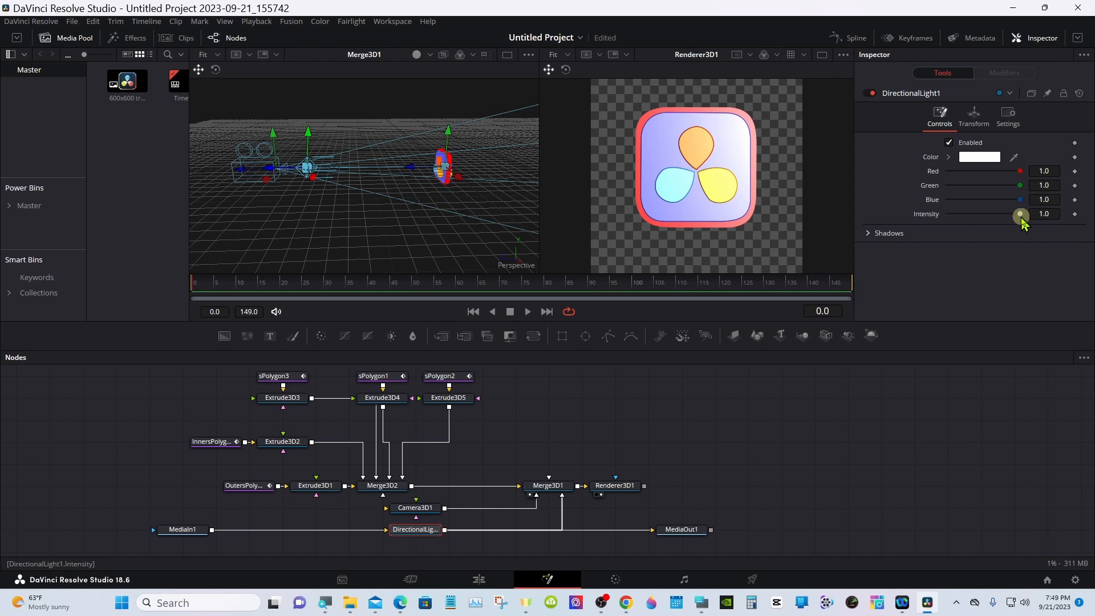
{"action": "left_click_drag", "start_coordinate": [1021, 218], "coordinate": [999, 221]}
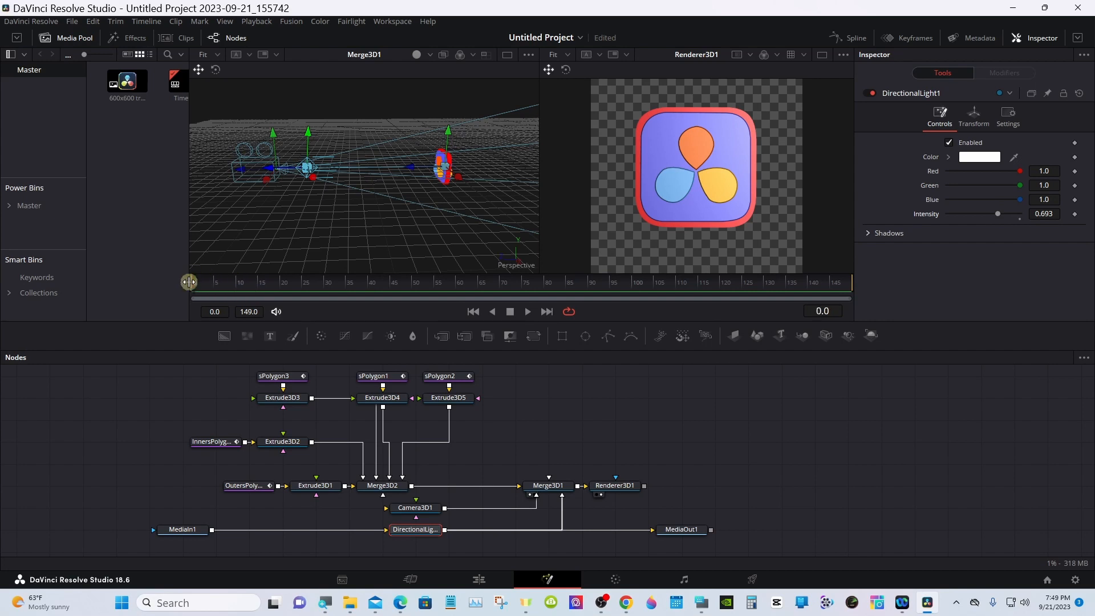
Step: Insert a Transform 3D node between Merge3D2 and Merge3D1 and align it in the node row
{"action": "left_click", "coordinate": [402, 484]}
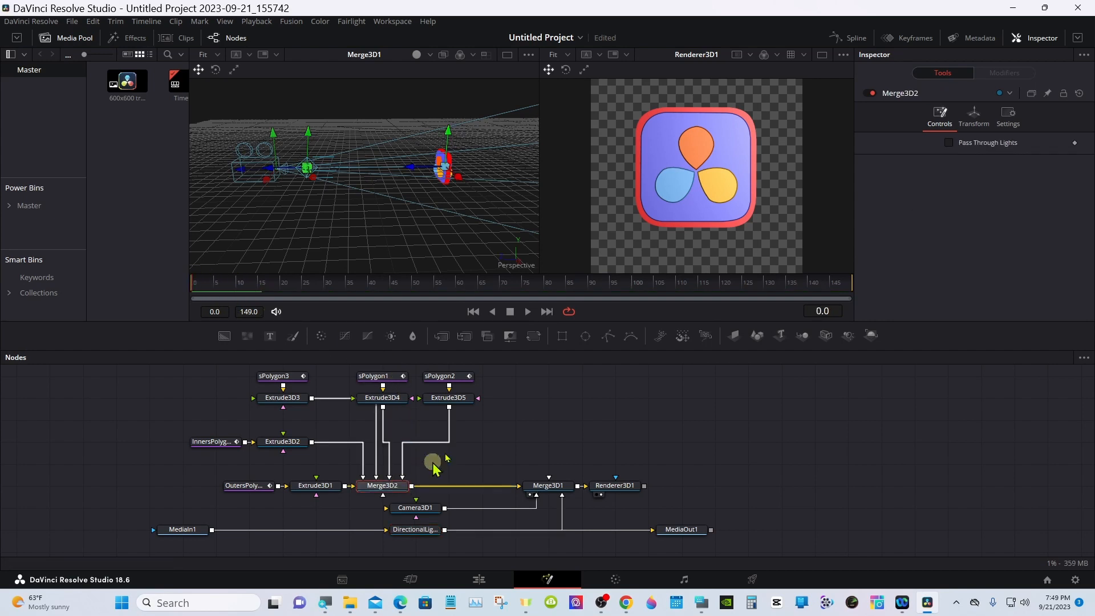
{"action": "left_click", "coordinate": [702, 603]}
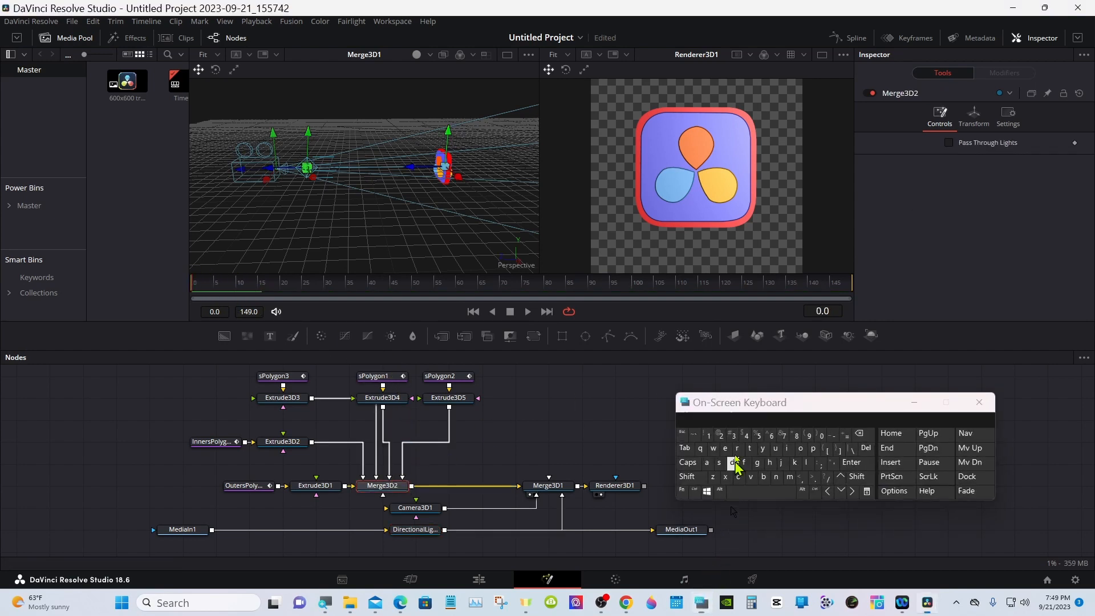
{"action": "left_click_drag", "start_coordinate": [735, 418], "coordinate": [816, 402]}
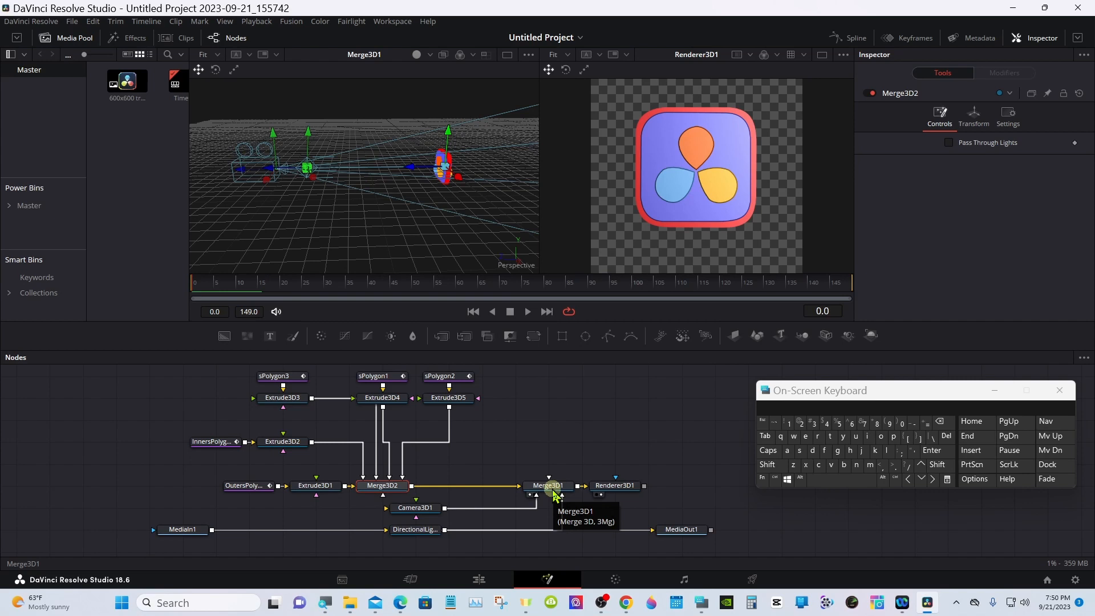
{"action": "left_click", "coordinate": [787, 466]}
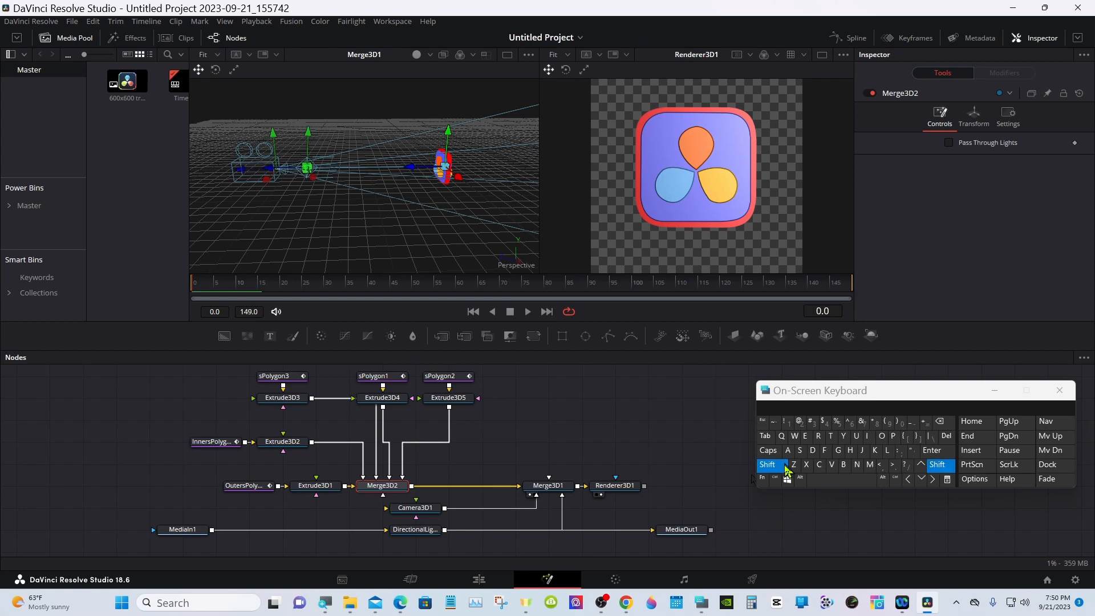
{"action": "left_click", "coordinate": [821, 479]}
{"action": "left_click", "coordinate": [830, 439]}
{"action": "left_click", "coordinate": [818, 437]}
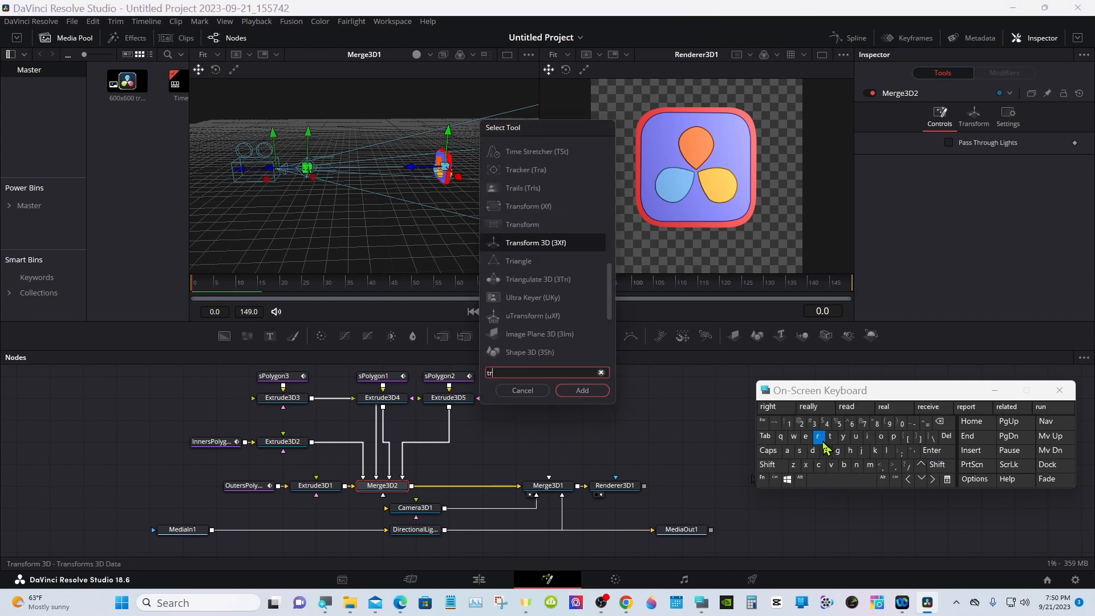
{"action": "left_click", "coordinate": [787, 451]}
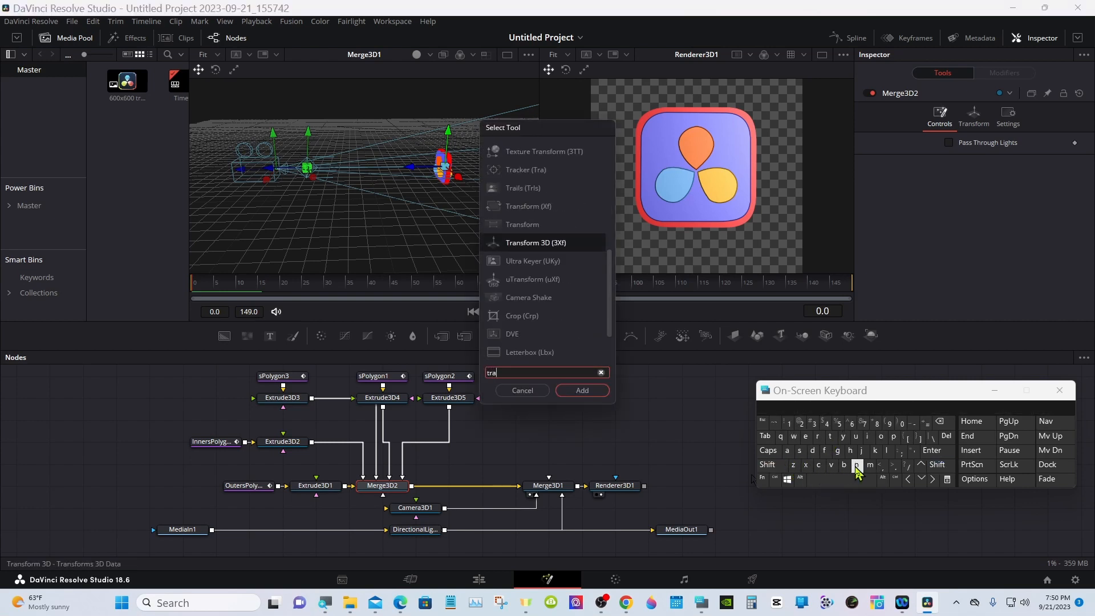
{"action": "left_click", "coordinate": [568, 243]}
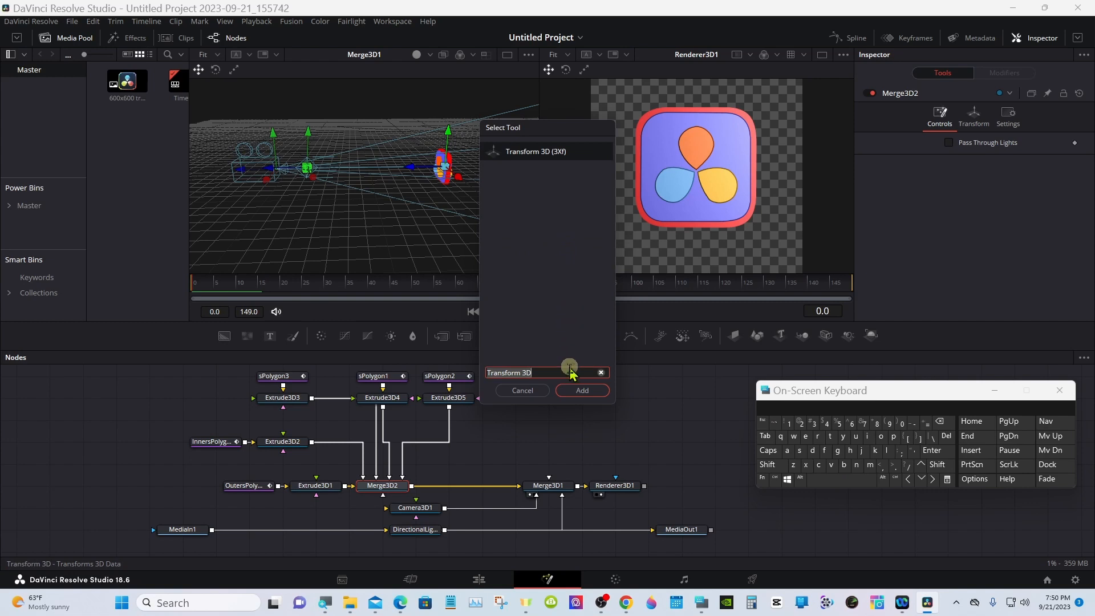
{"action": "left_click", "coordinate": [572, 391]}
{"action": "left_click_drag", "start_coordinate": [472, 484], "coordinate": [469, 471]}
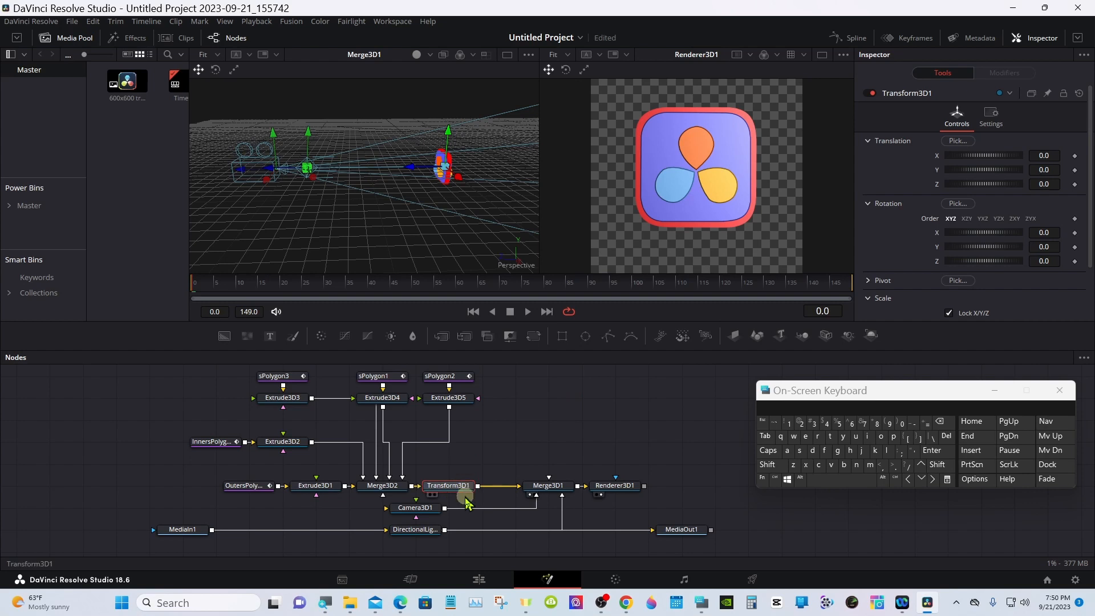
{"action": "left_click_drag", "start_coordinate": [466, 465], "coordinate": [468, 491]}
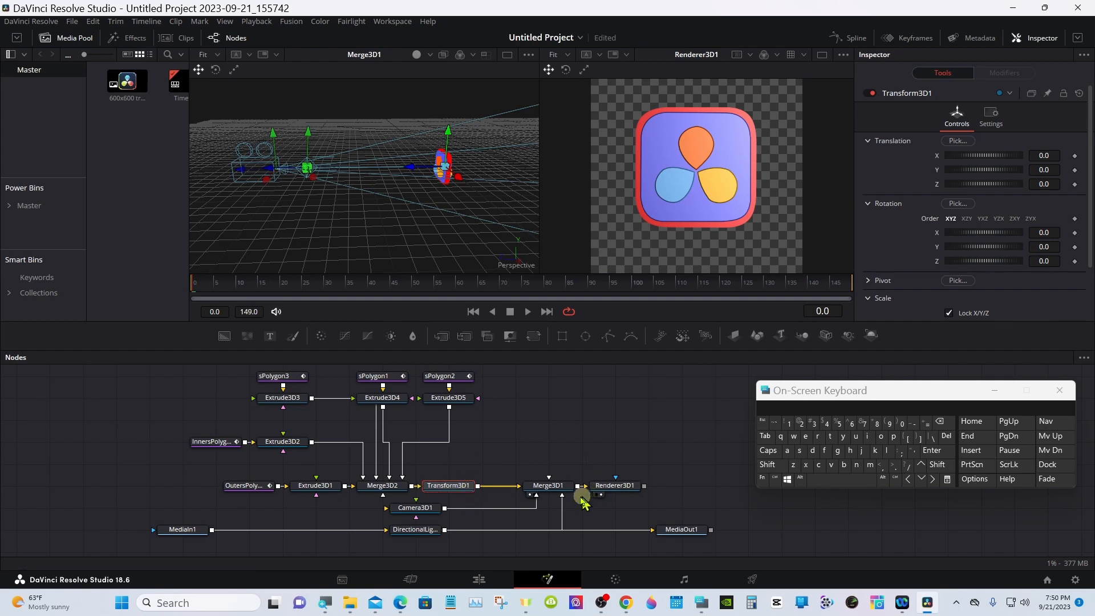
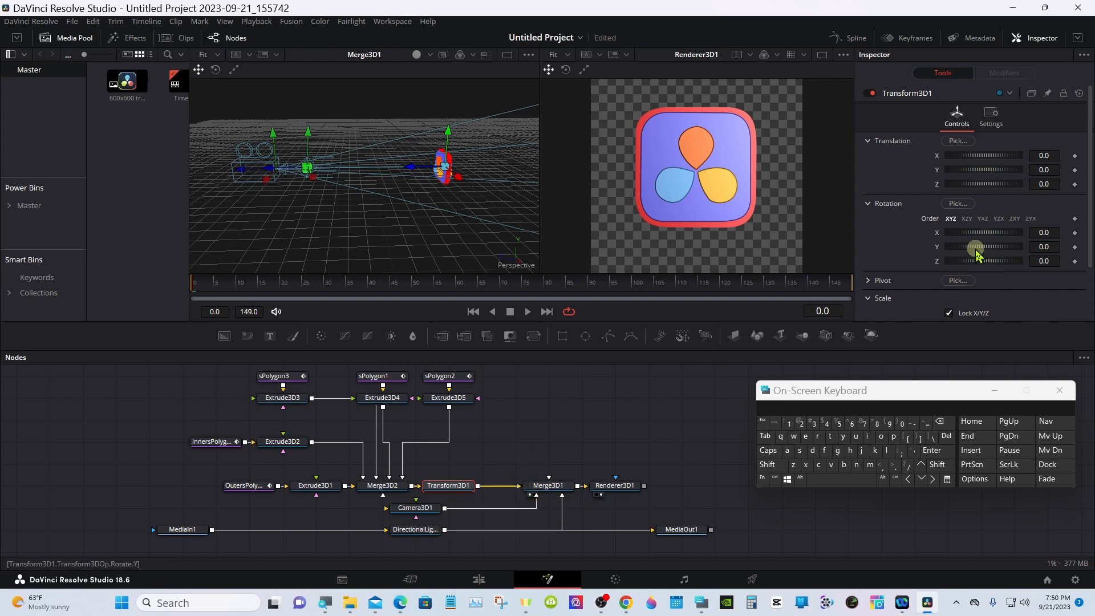
Step: Test-rotate the whole logo about Y to 18.3 with Transform3D1 and return the Y rotation to 0.0
{"action": "left_click_drag", "start_coordinate": [974, 247], "coordinate": [983, 250]}
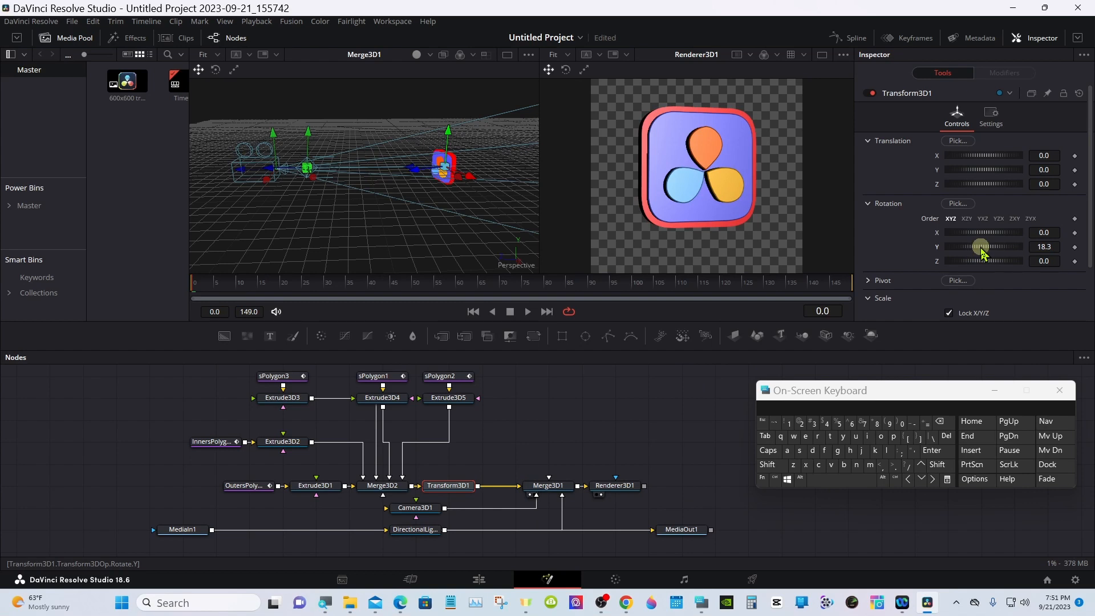
{"action": "mouse_move", "coordinate": [982, 250]}
{"action": "left_mouse_down"}
{"action": "mouse_move", "coordinate": [1007, 259]}
{"action": "mouse_move", "coordinate": [984, 258]}
{"action": "left_mouse_up"}
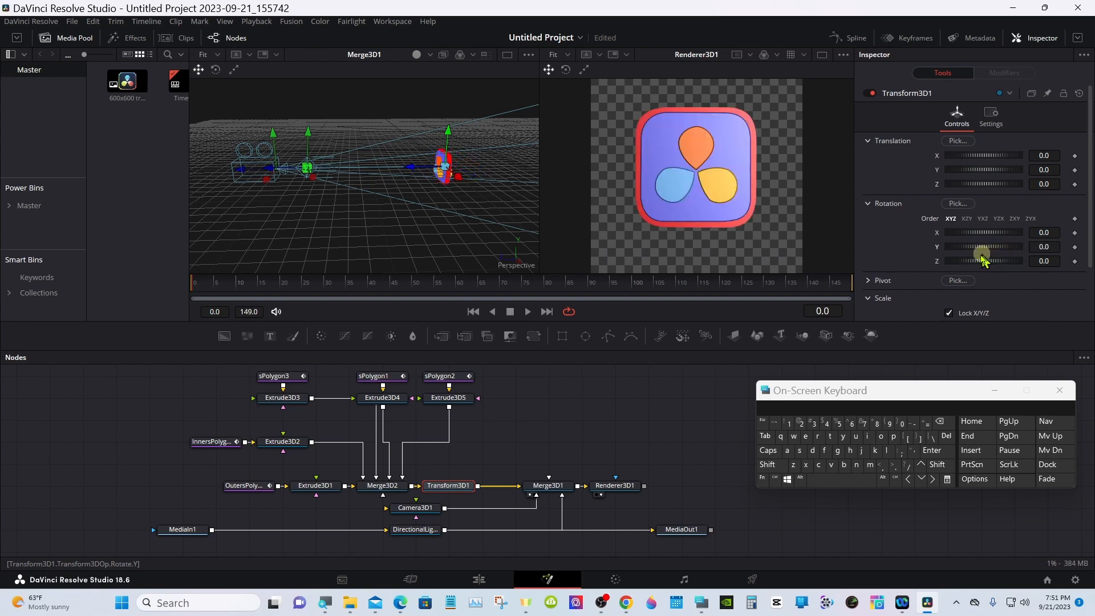
Step: Disconnect MediaIn1 from MediaOut1, then connect Renderer3D1's output to MediaOut1 and align it in the node row
{"action": "left_click_drag", "start_coordinate": [685, 530], "coordinate": [753, 530]}
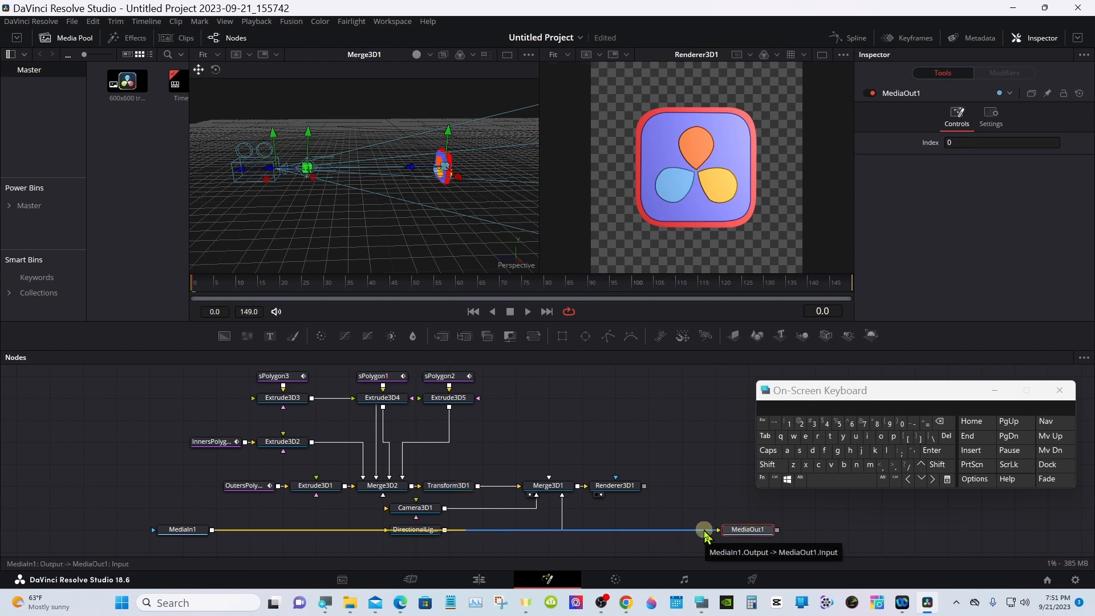
{"action": "left_click", "coordinate": [705, 531]}
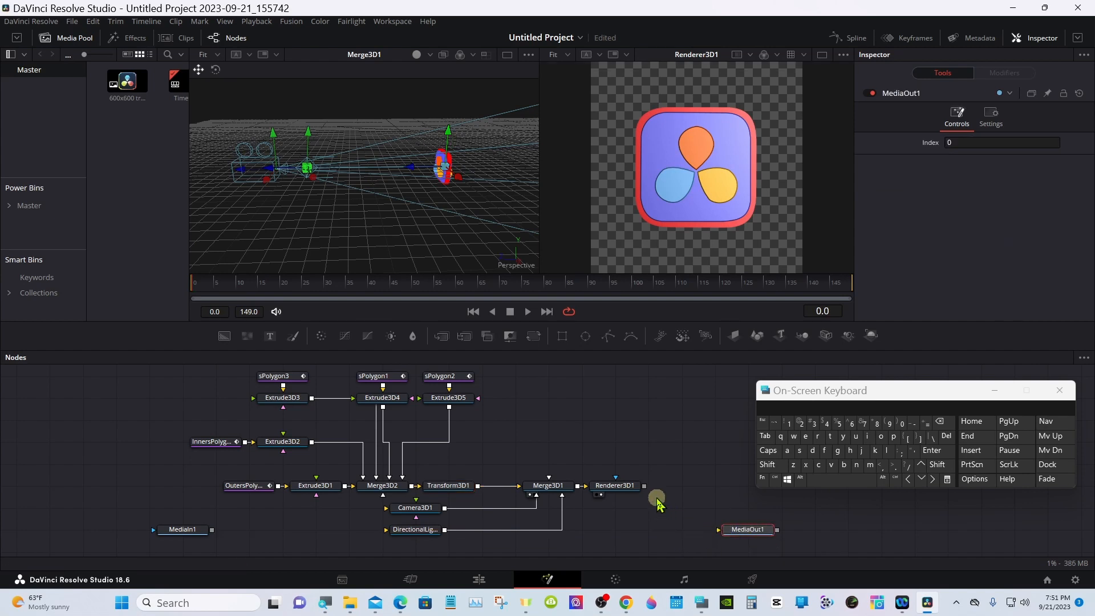
{"action": "left_click_drag", "start_coordinate": [644, 486], "coordinate": [711, 212]}
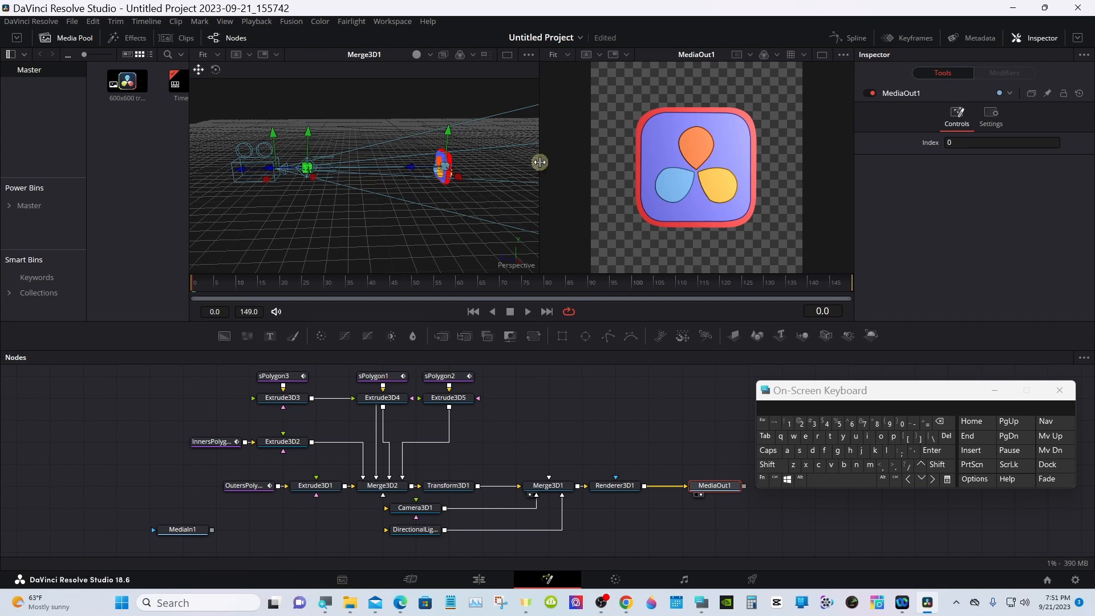
Step: Shift the Transform3D1 node closer to Merge3D1 in the node row and save the project
{"action": "left_click_drag", "start_coordinate": [539, 164], "coordinate": [481, 162]}
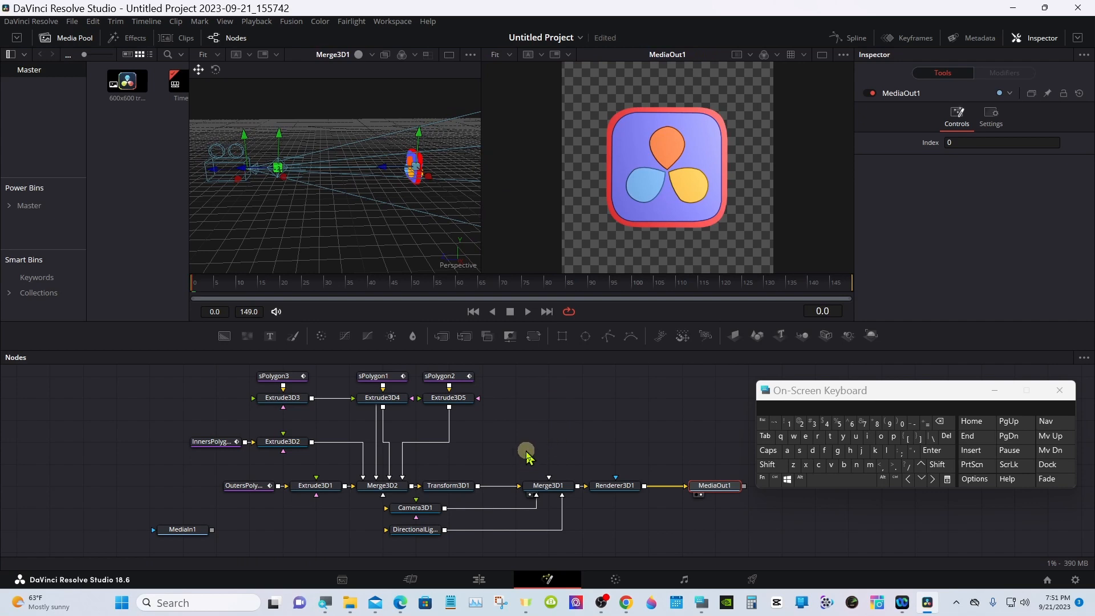
{"action": "left_click_drag", "start_coordinate": [453, 488], "coordinate": [485, 487]}
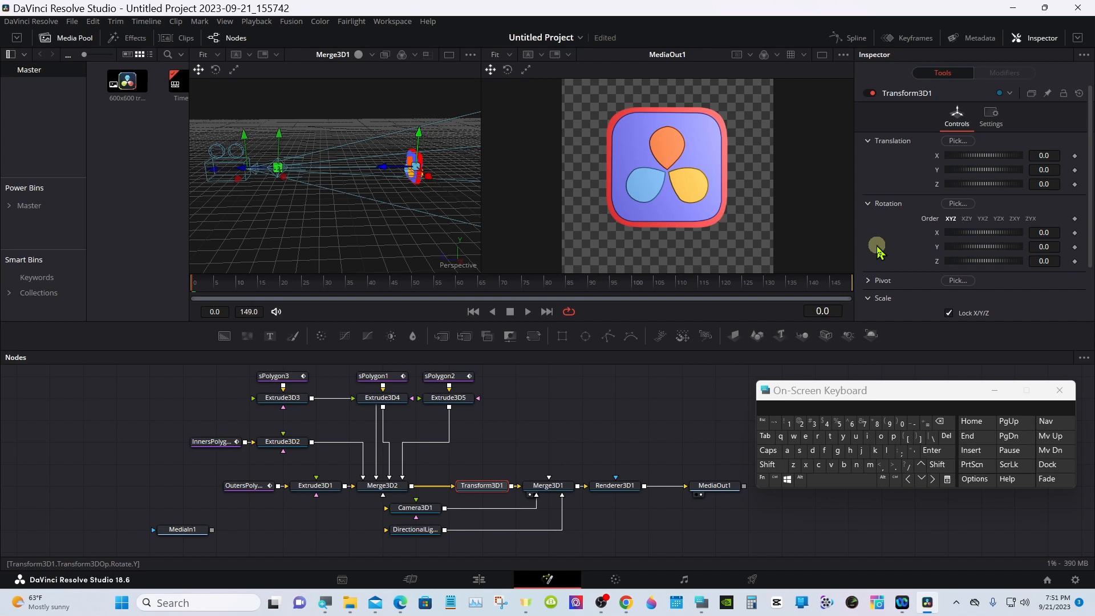
{"action": "key", "text": "ctrl+s"}
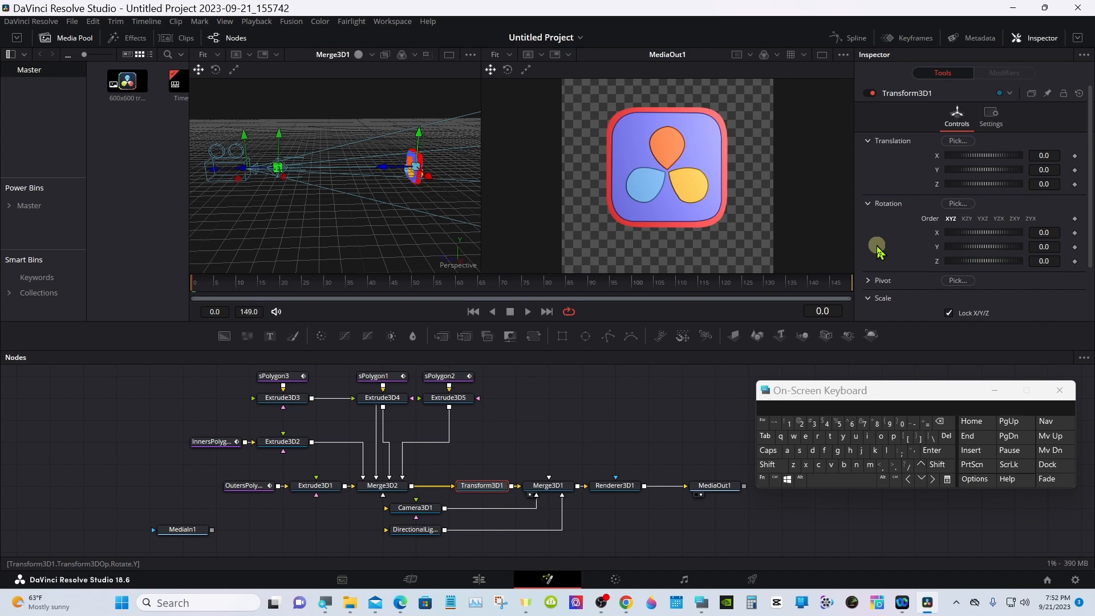
Step: Keyframe Transform3D1's Y rotation from 0.0 at frame 0 to 540 at frame 149
{"action": "left_click", "coordinate": [1076, 248]}
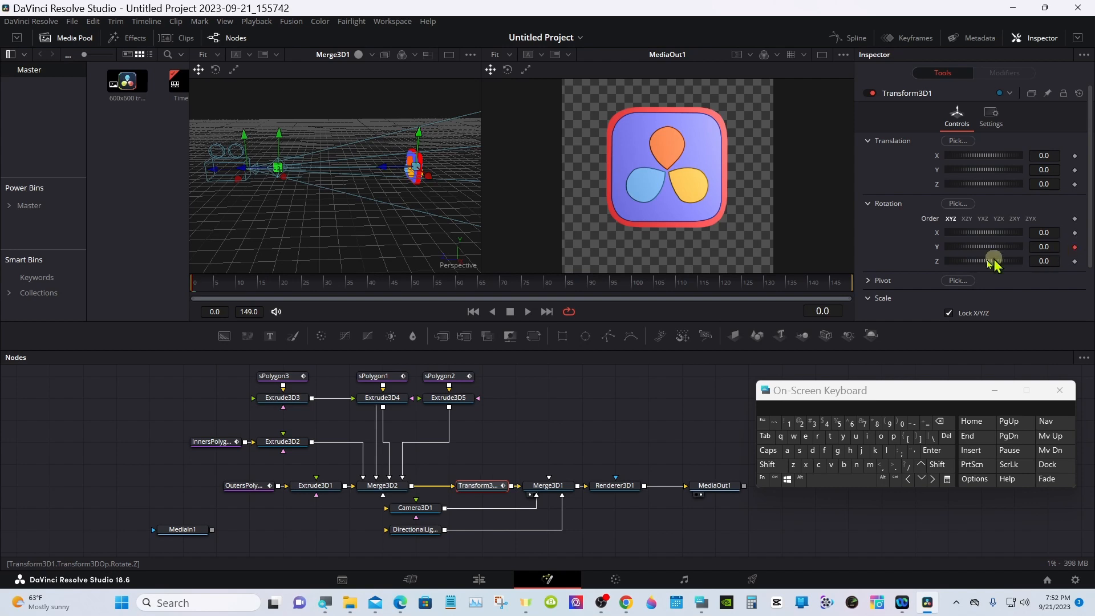
{"action": "left_click", "coordinate": [847, 281]}
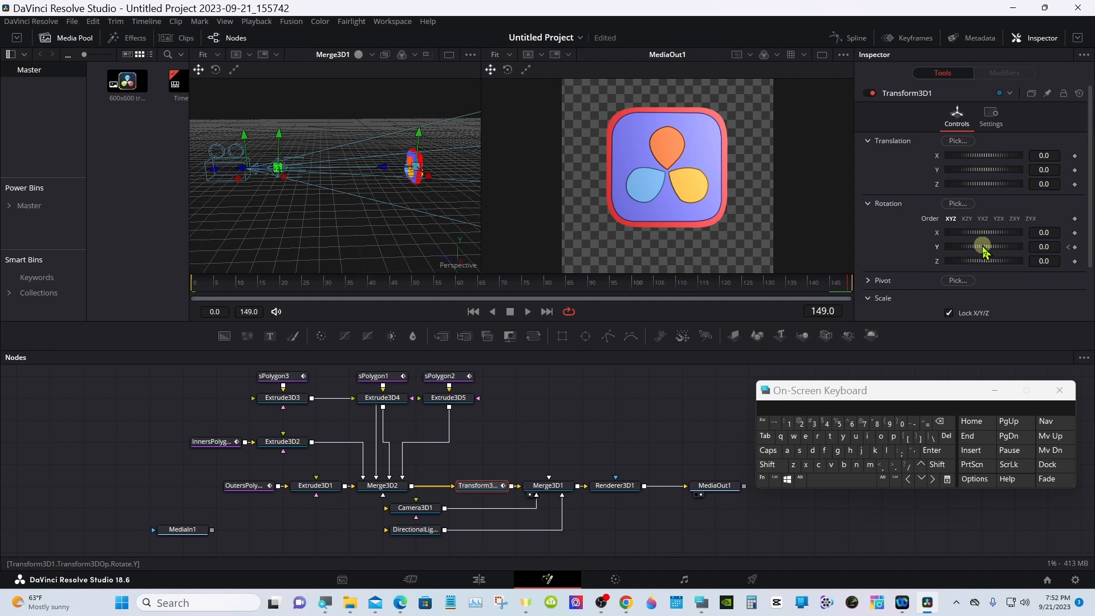
{"action": "left_click_drag", "start_coordinate": [984, 249], "coordinate": [1008, 250]}
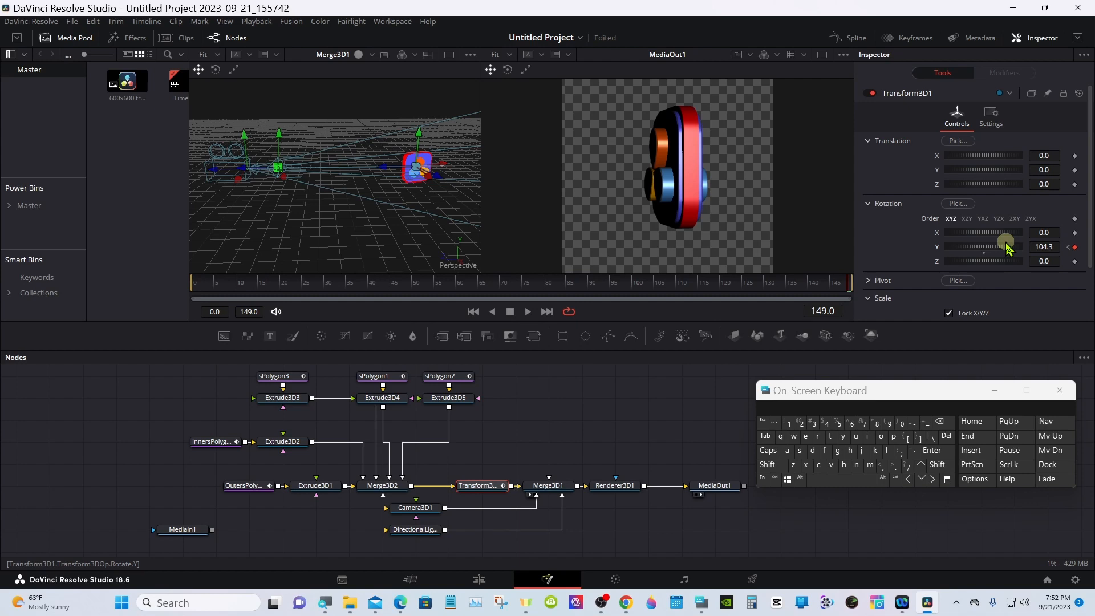
{"action": "left_click_drag", "start_coordinate": [990, 249], "coordinate": [1022, 255]}
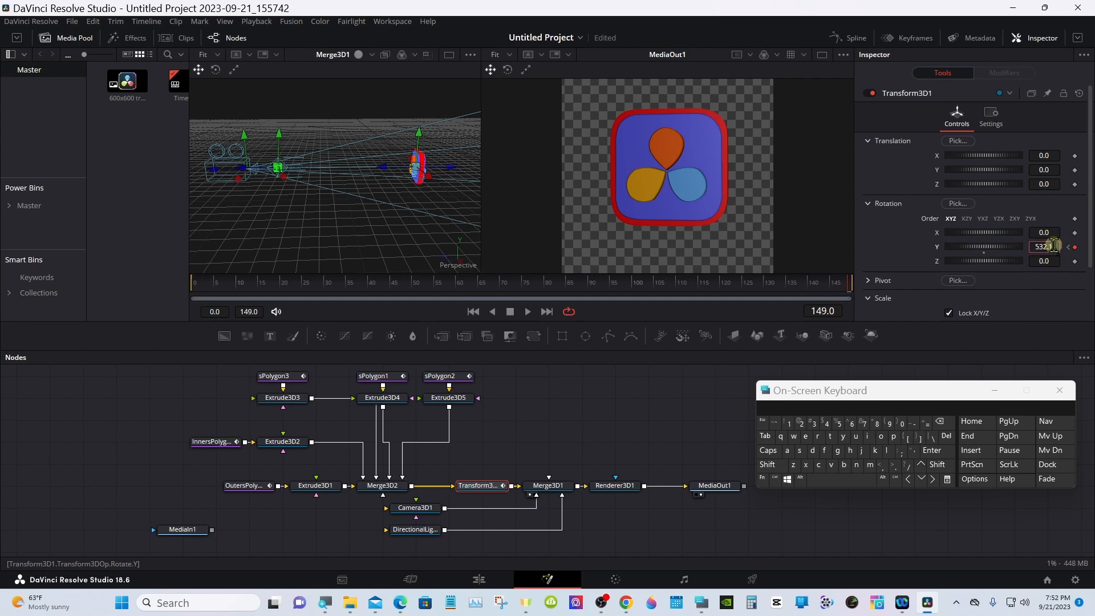
{"action": "left_click", "coordinate": [941, 424]}
{"action": "left_click", "coordinate": [940, 424]}
{"action": "left_click", "coordinate": [941, 424]}
{"action": "left_click", "coordinate": [941, 425]}
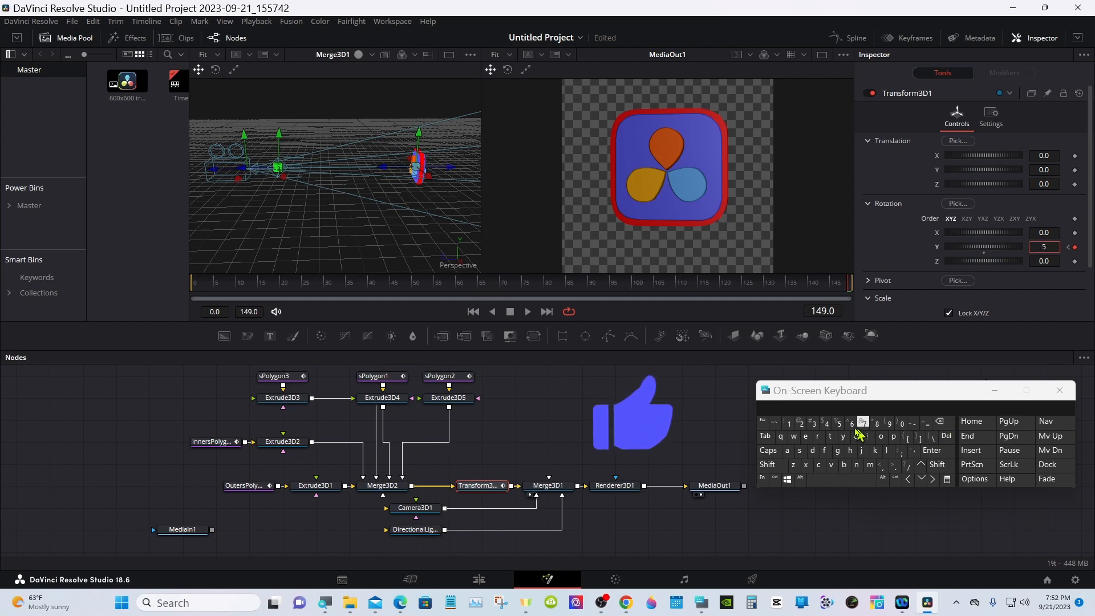
{"action": "left_click", "coordinate": [827, 425]}
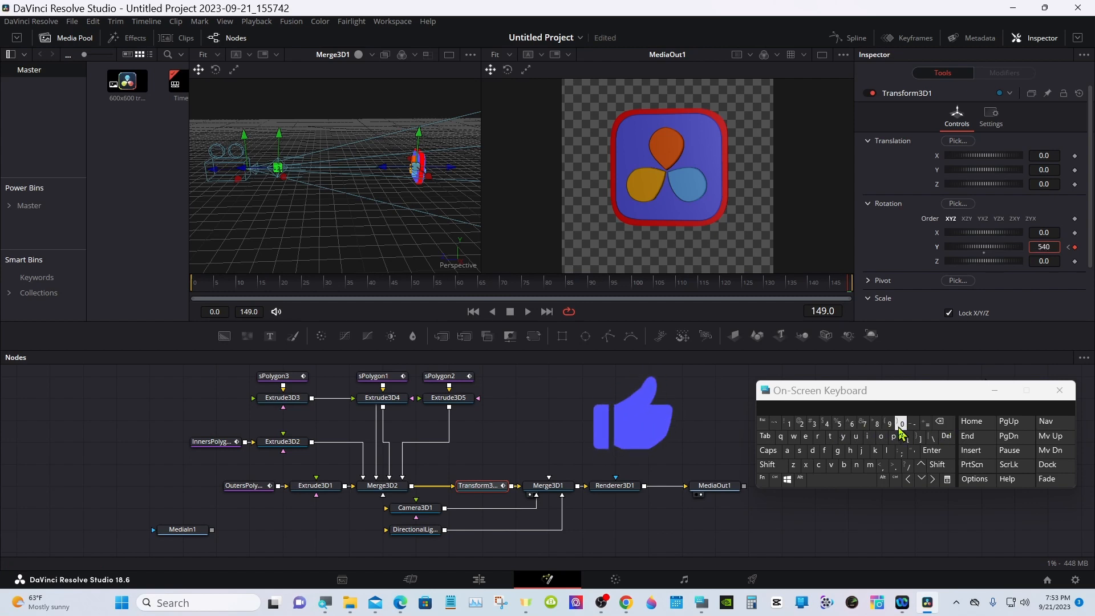
{"action": "left_click", "coordinate": [932, 451]}
Step: Play the rotation animation in the Fusion viewers from the beginning and stop it partway
{"action": "left_click", "coordinate": [712, 295]}
{"action": "left_click_drag", "start_coordinate": [712, 295], "coordinate": [196, 293]}
{"action": "left_click", "coordinate": [528, 312]}
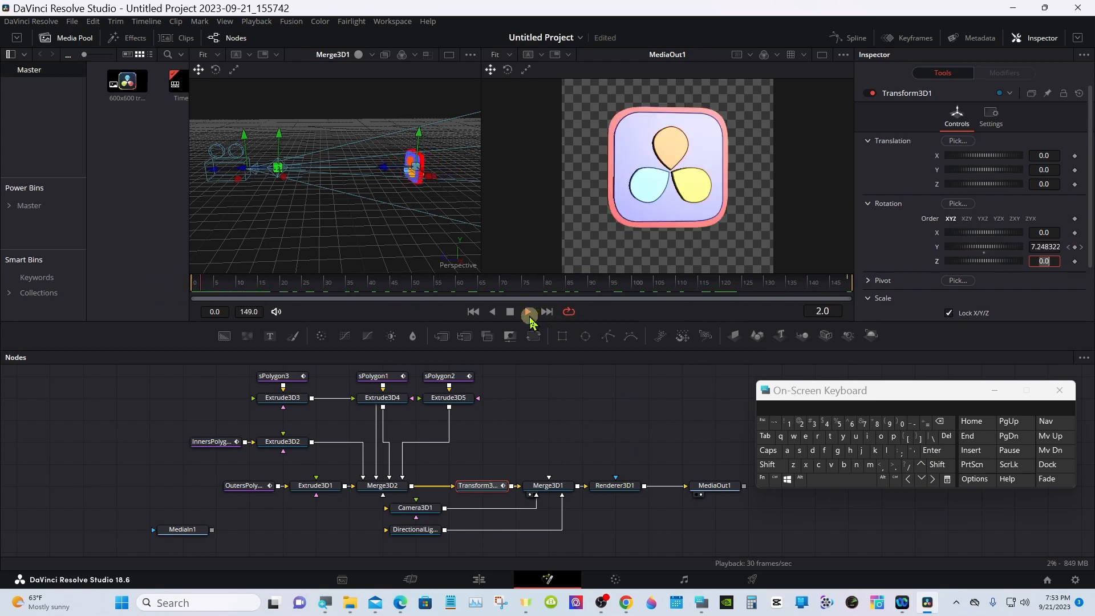
{"action": "left_click", "coordinate": [516, 313]}
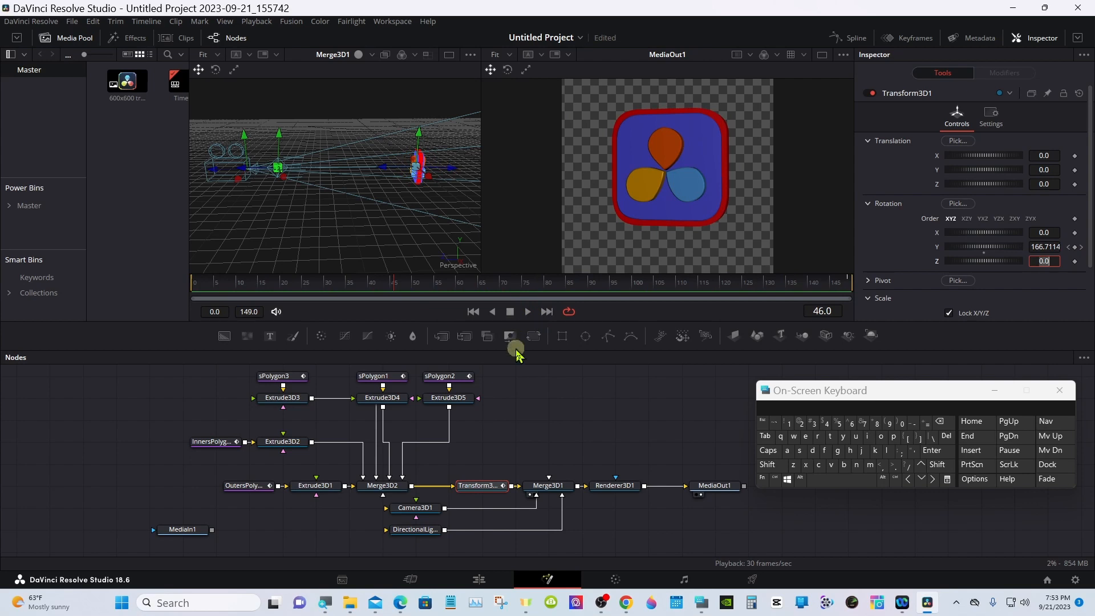
Step: Switch to the Edit page and play the rotating logo from the start of the timeline
{"action": "left_click", "coordinate": [479, 579]}
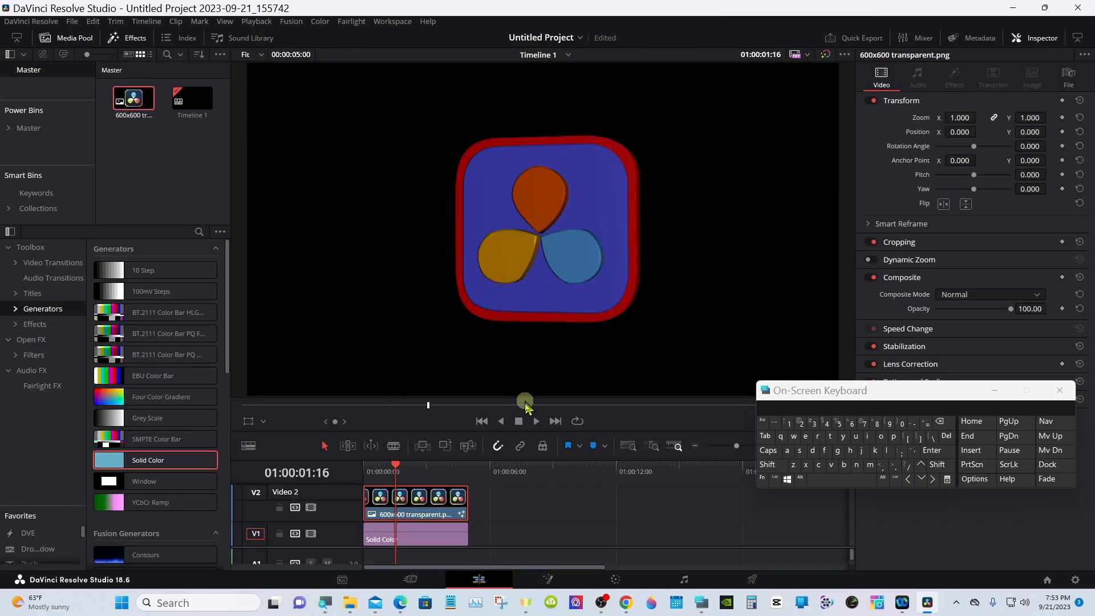
{"action": "left_click", "coordinate": [362, 469]}
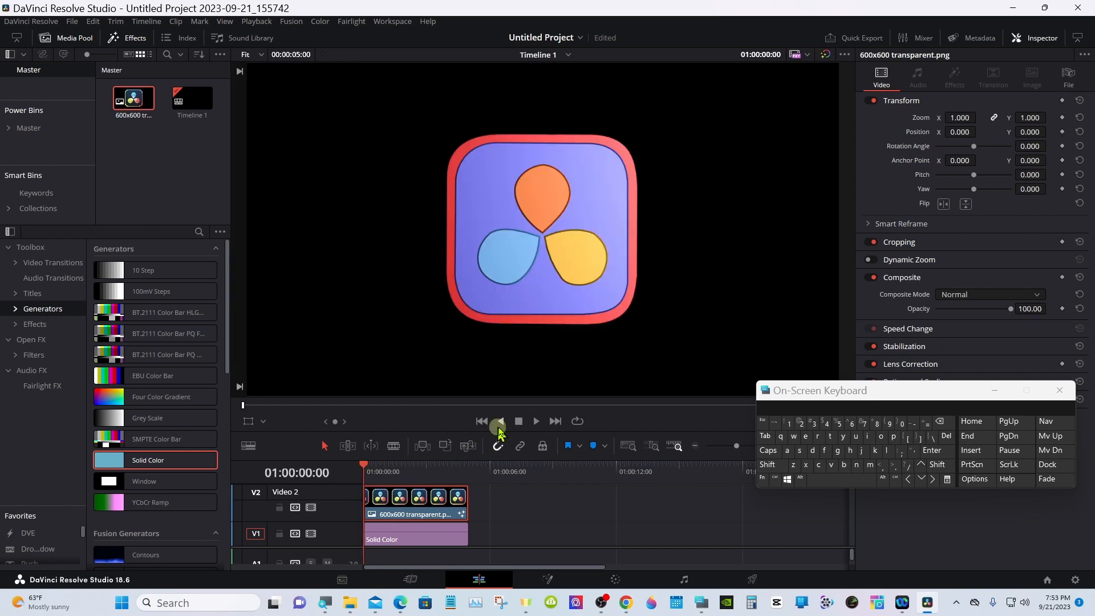
{"action": "left_click", "coordinate": [534, 422]}
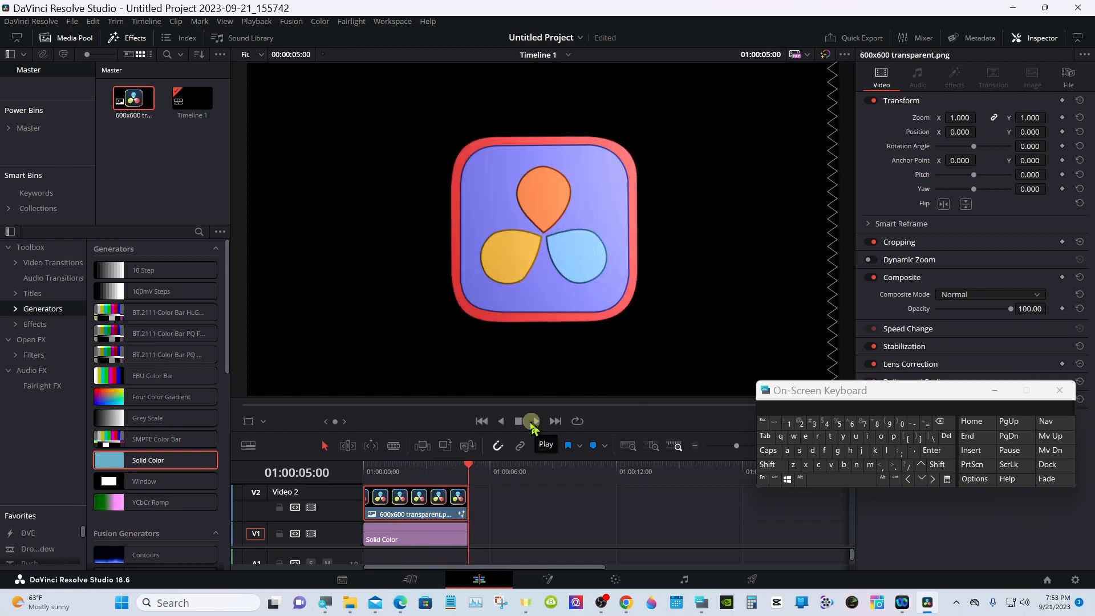
{"action": "left_click", "coordinate": [440, 471]}
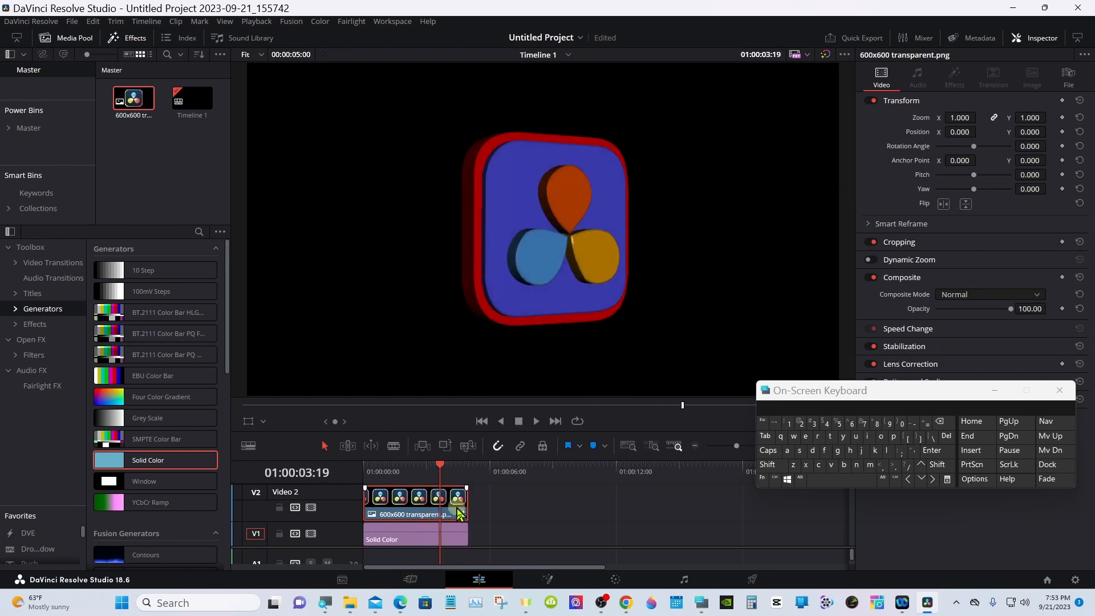
Step: Extend the logo clip on Video 2 until the timeline lasts 00:00:09:09 and play back the result
{"action": "left_click_drag", "start_coordinate": [466, 495], "coordinate": [557, 473]}
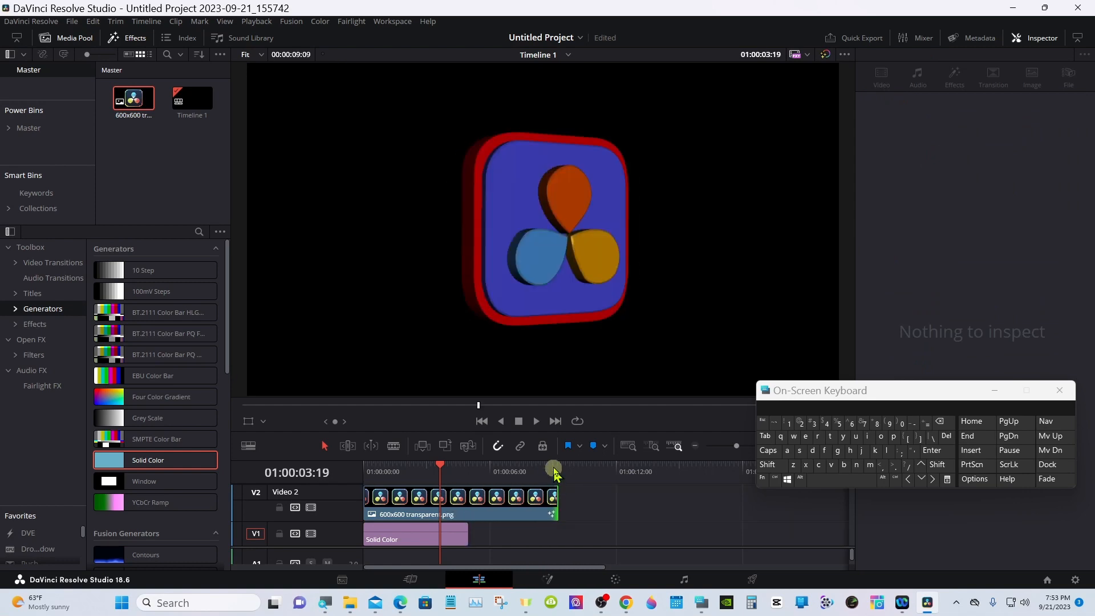
{"action": "left_click", "coordinate": [414, 471]}
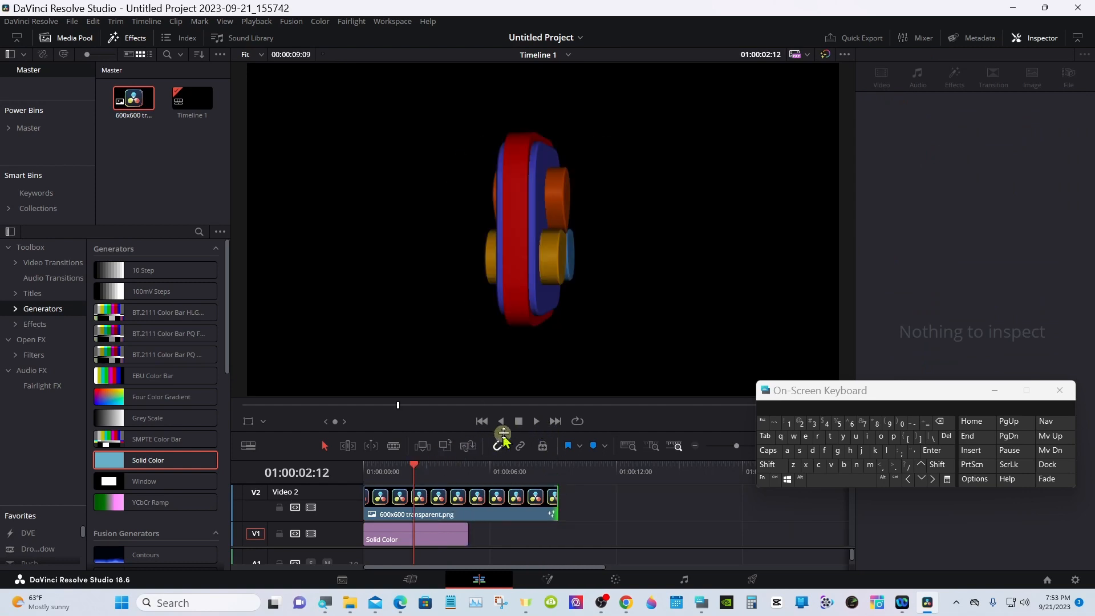
{"action": "left_click", "coordinate": [536, 421]}
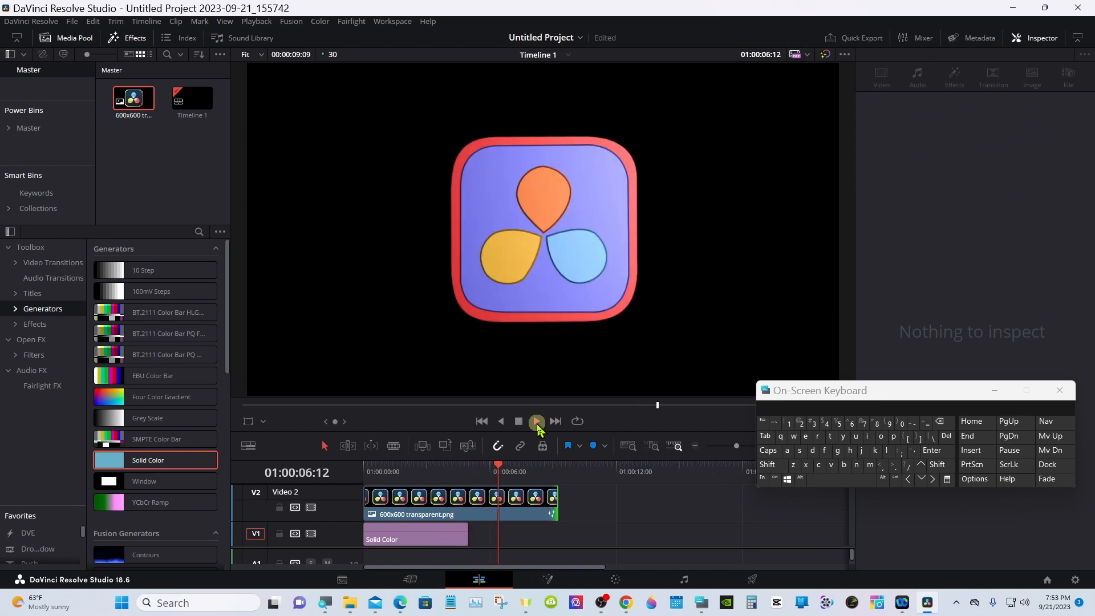
{"action": "left_click", "coordinate": [518, 421]}
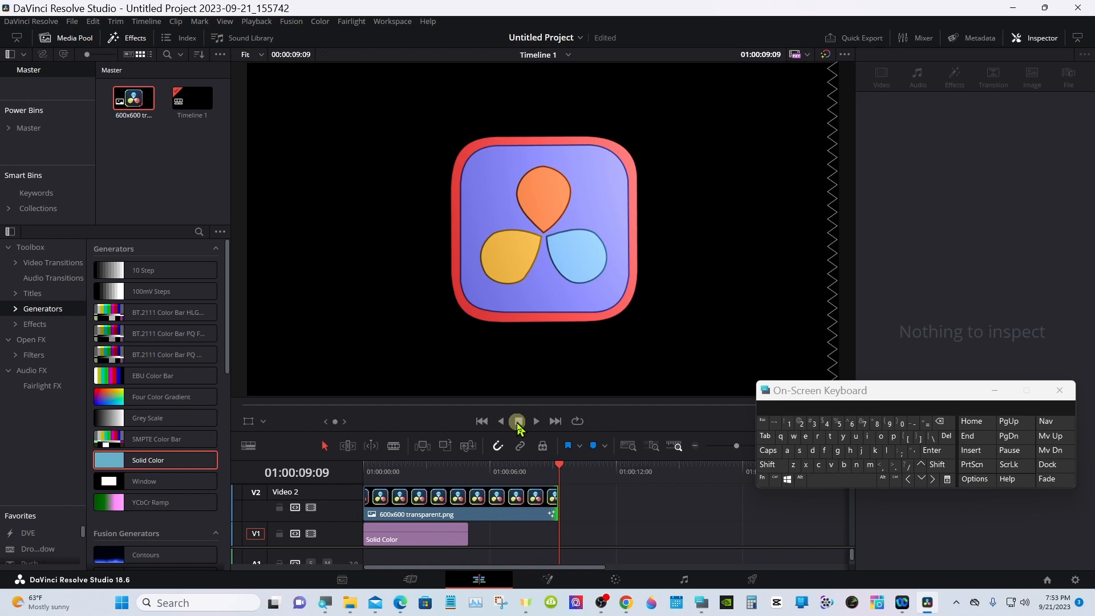
Step: Set the Solid Color background to the dark blue basic color and trim the logo clip to match the background clip's length
{"action": "left_click", "coordinate": [437, 534]}
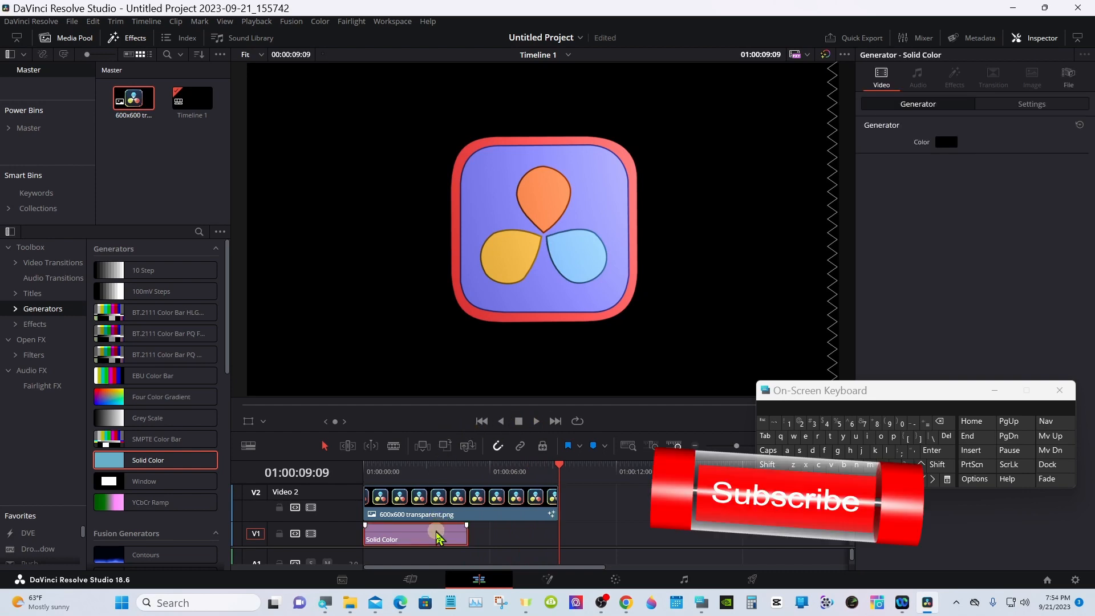
{"action": "left_click", "coordinate": [946, 142]}
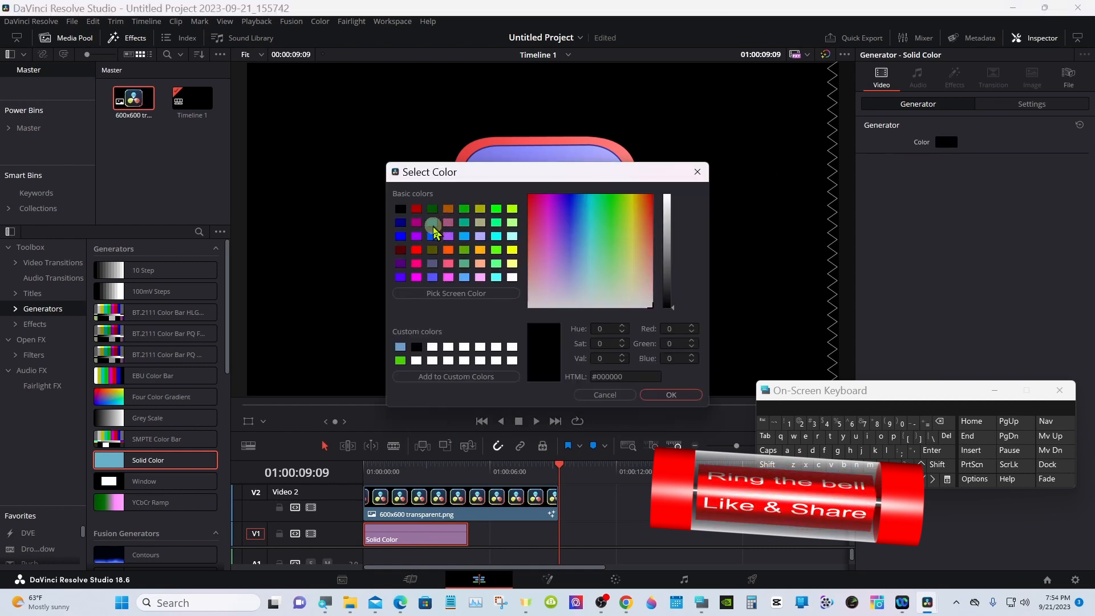
{"action": "left_click", "coordinate": [433, 222]}
{"action": "left_click", "coordinate": [656, 396]}
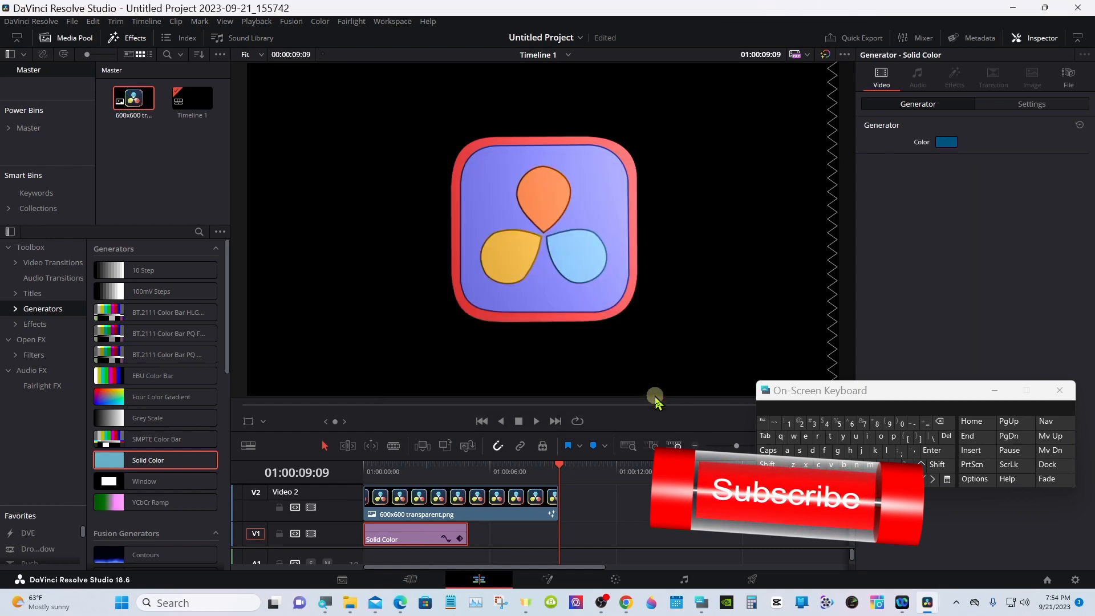
{"action": "left_click", "coordinate": [395, 477]}
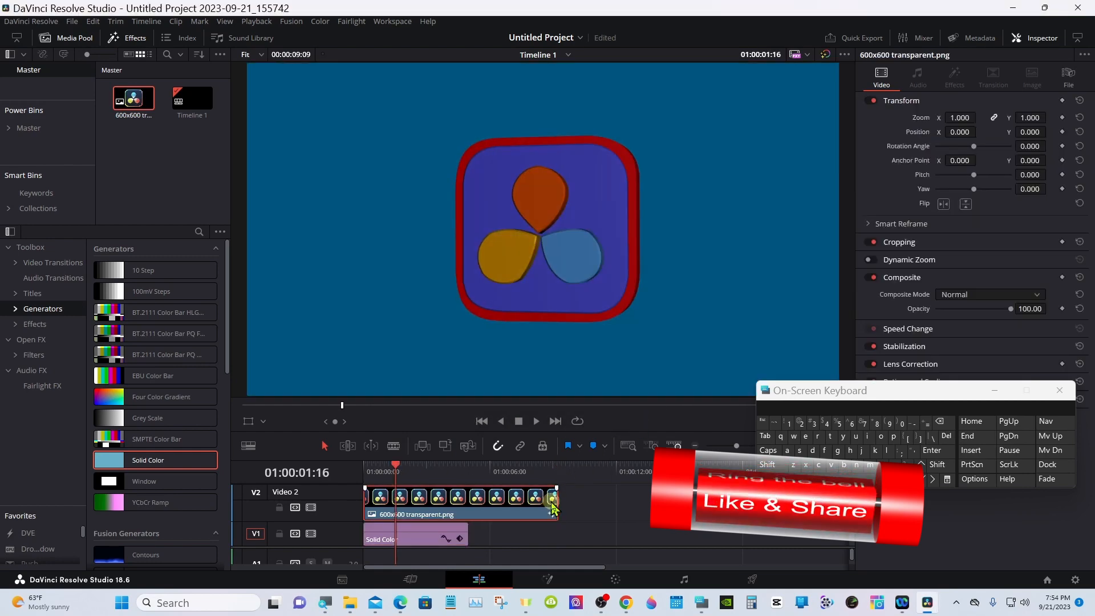
{"action": "left_click_drag", "start_coordinate": [554, 502], "coordinate": [468, 502]}
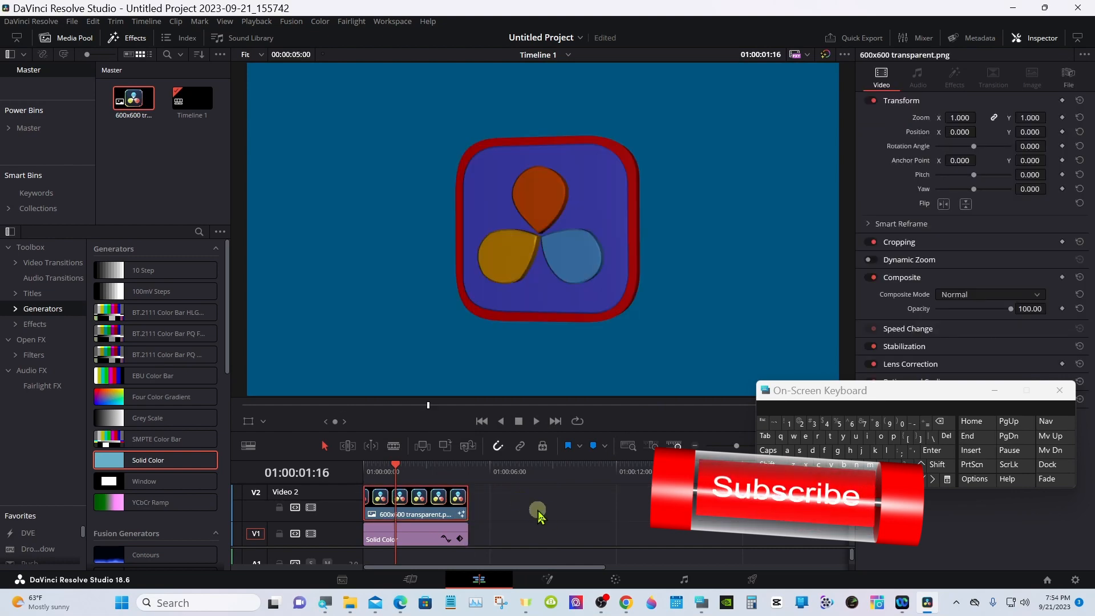
Step: Return to the Fusion page, minimize the on-screen keyboard and open the full-width Spline editor
{"action": "left_click", "coordinate": [549, 580]}
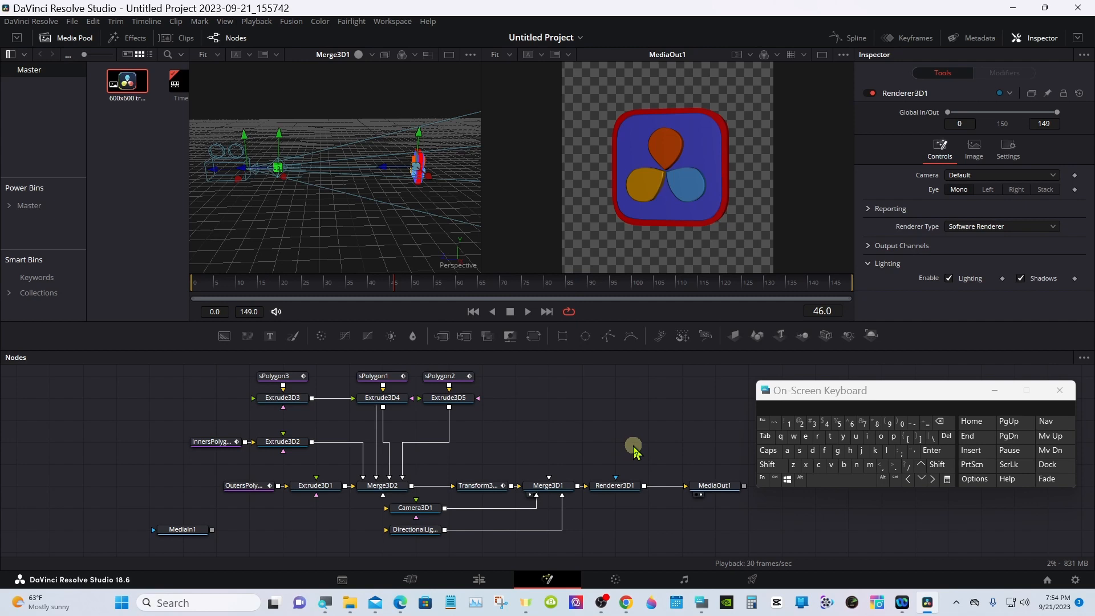
{"action": "left_click", "coordinate": [994, 391]}
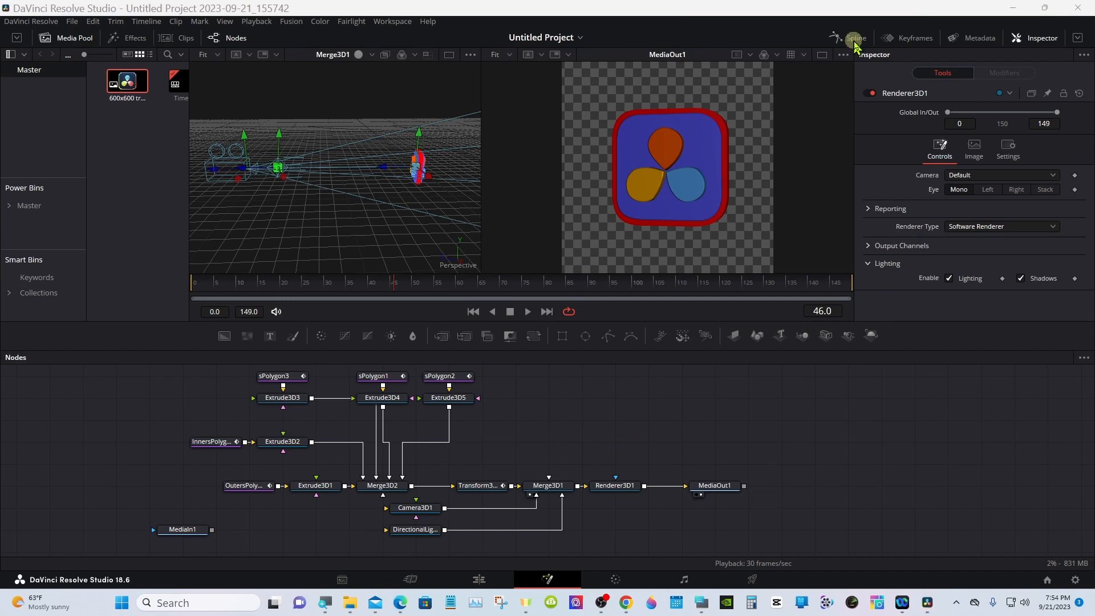
{"action": "left_click", "coordinate": [856, 40]}
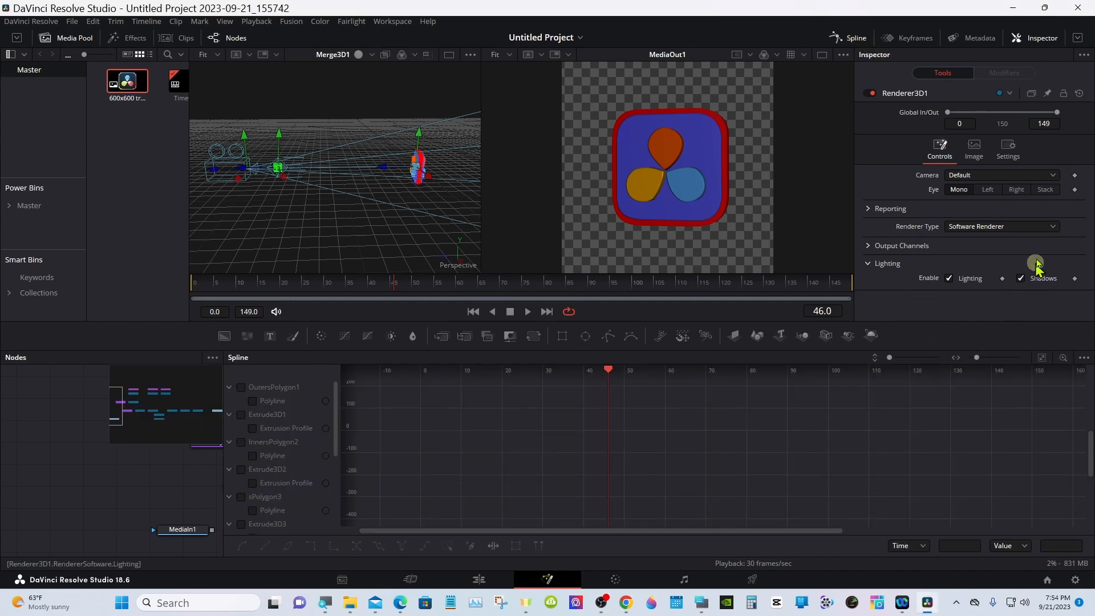
{"action": "left_click", "coordinate": [1078, 38]}
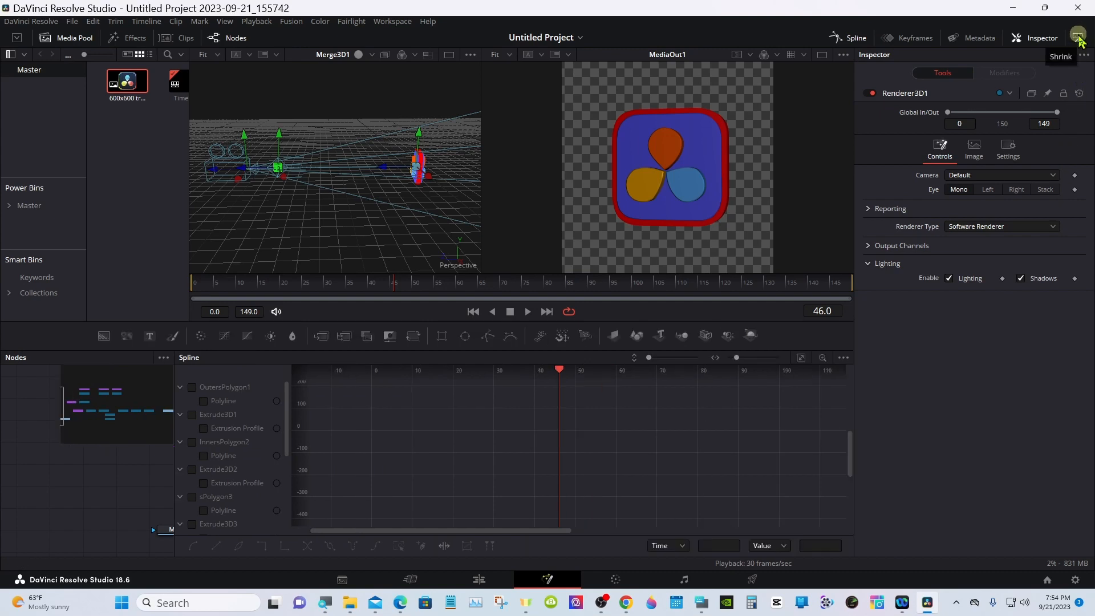
{"action": "left_click", "coordinate": [1078, 37]}
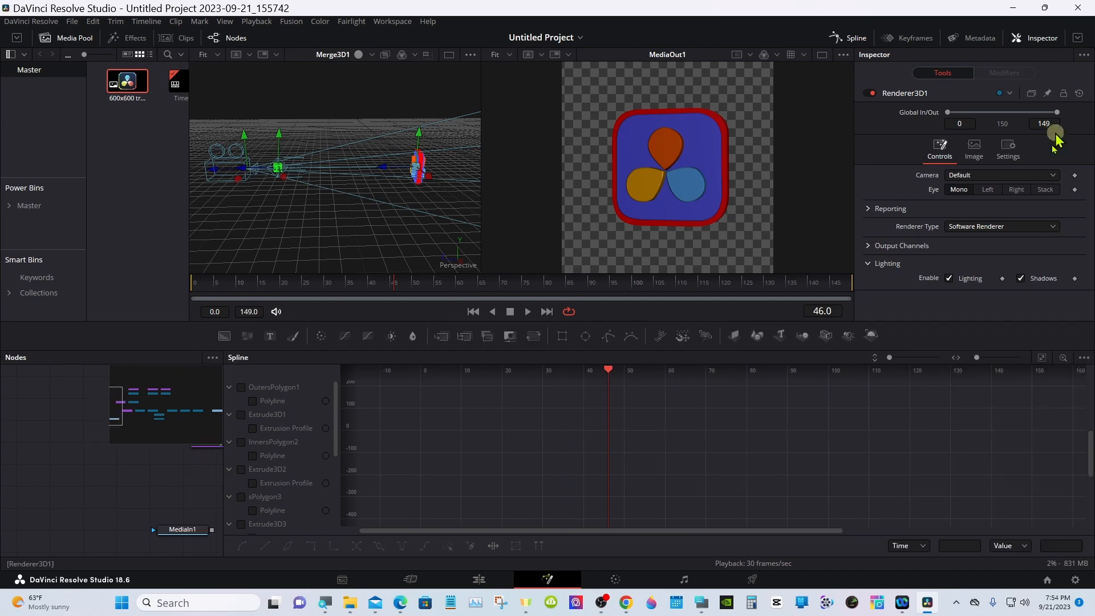
Step: Show Transform3D1's Y Rotation curve in the Spline editor
{"action": "left_click", "coordinate": [329, 428]}
{"action": "left_click_drag", "start_coordinate": [334, 472], "coordinate": [334, 516]}
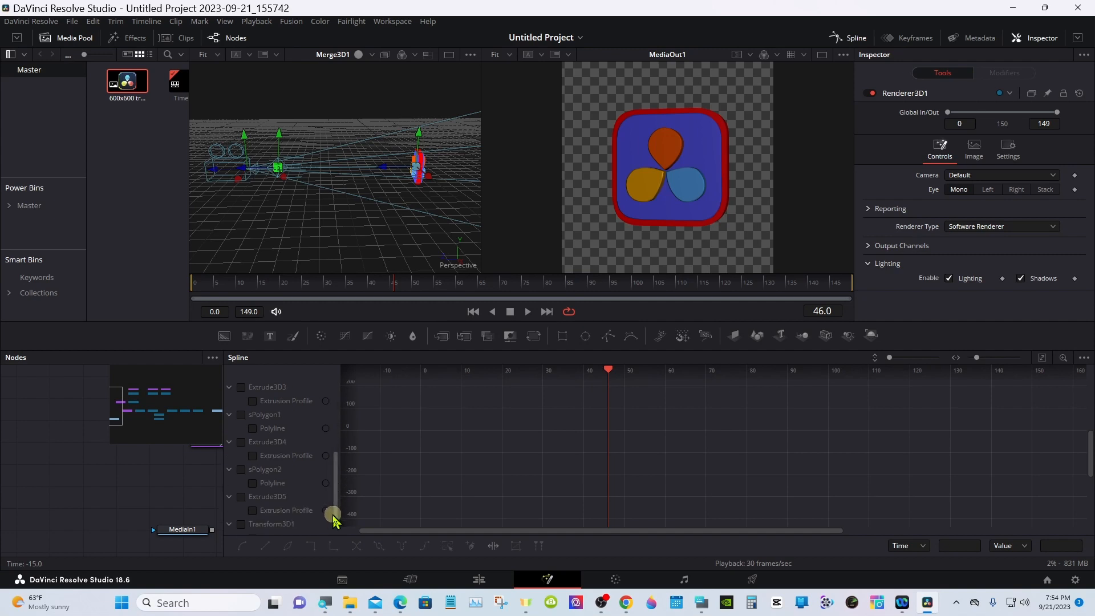
{"action": "left_click_drag", "start_coordinate": [335, 496], "coordinate": [335, 507]}
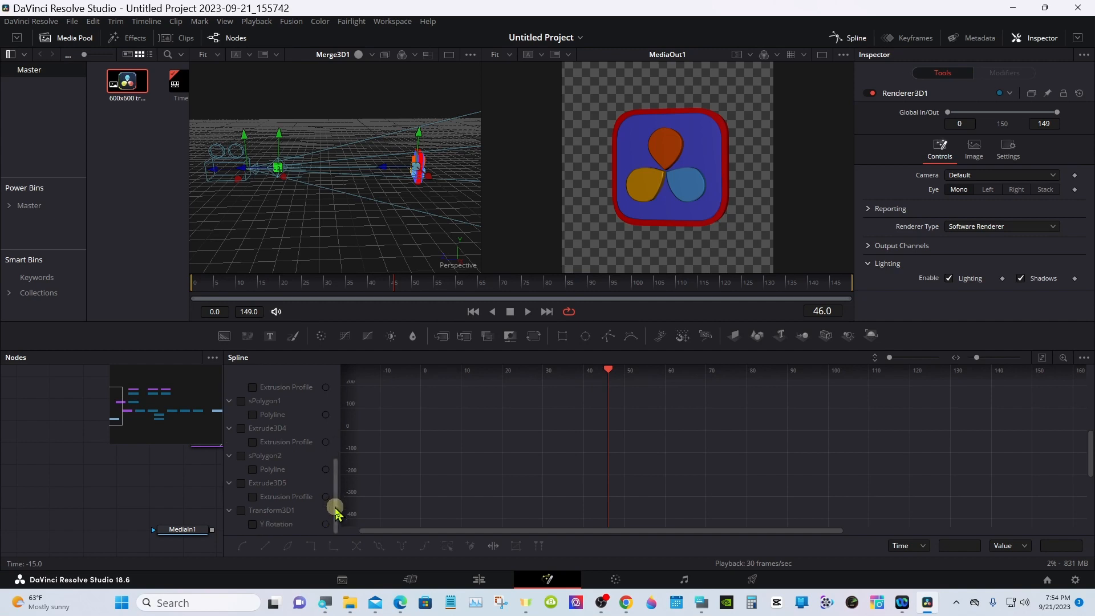
{"action": "left_click", "coordinate": [241, 510]}
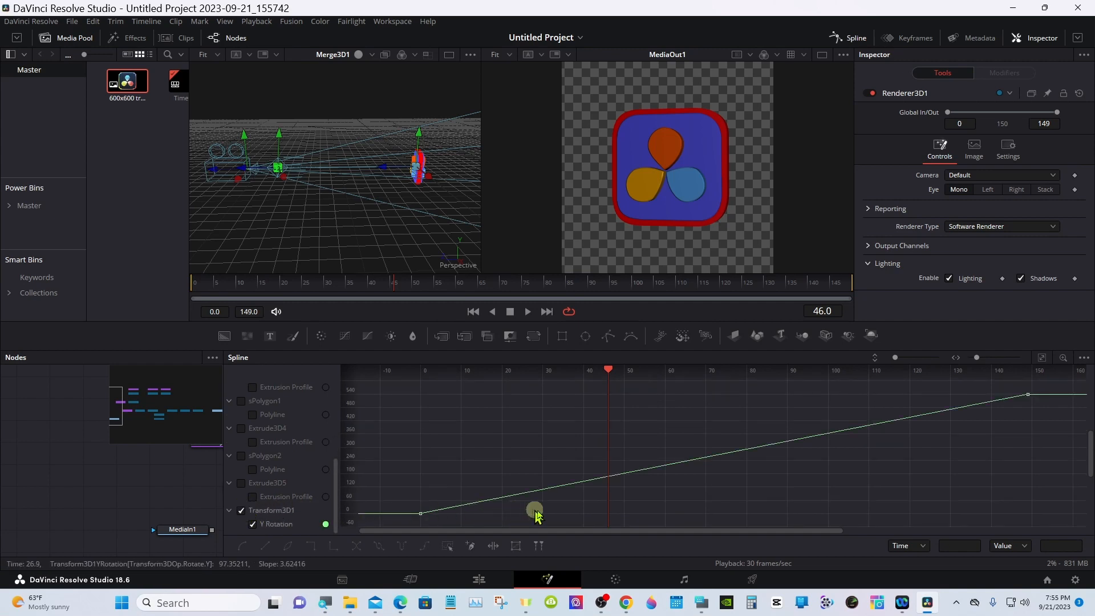
Step: Apply Set Relative looping to the keyframes of Transform3D1's Y Rotation curve and close the Spline editor
{"action": "left_click", "coordinate": [1040, 358]}
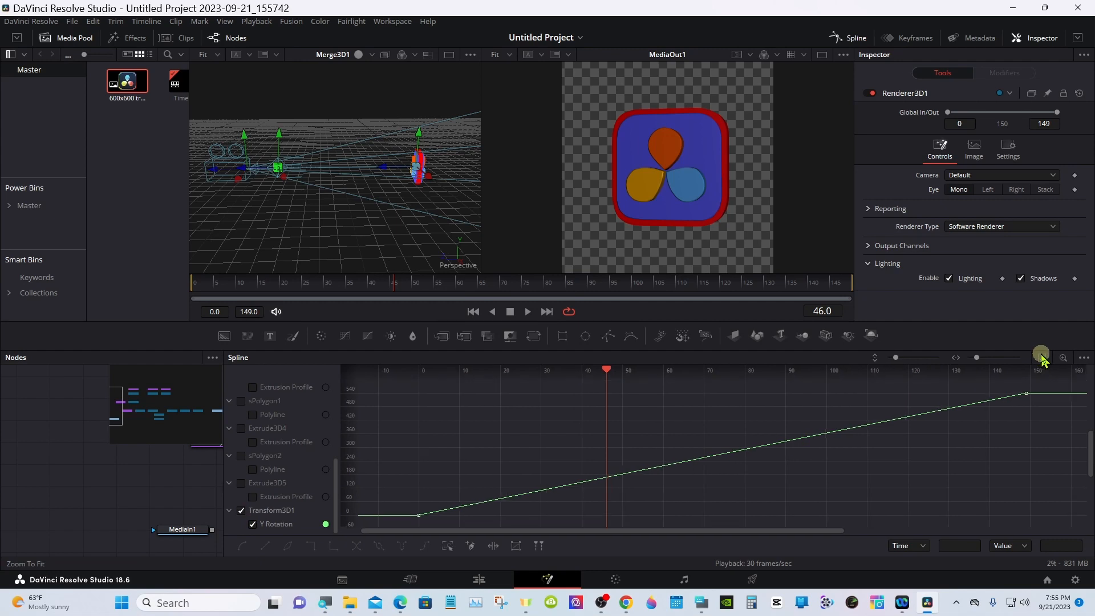
{"action": "left_click", "coordinate": [446, 545]}
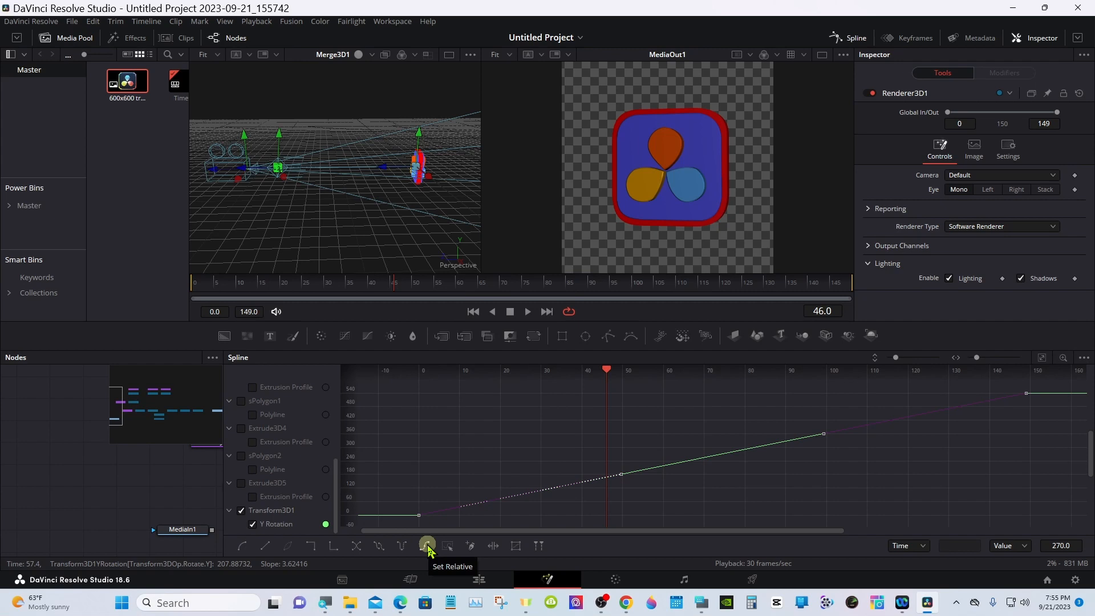
{"action": "left_click", "coordinate": [427, 546]}
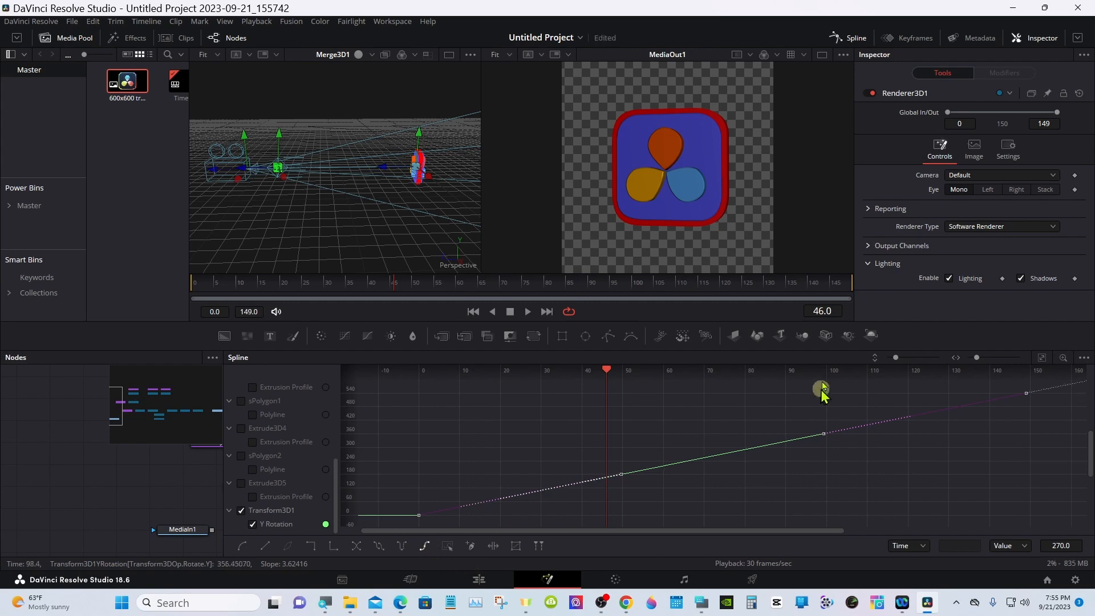
{"action": "left_click", "coordinate": [854, 36]}
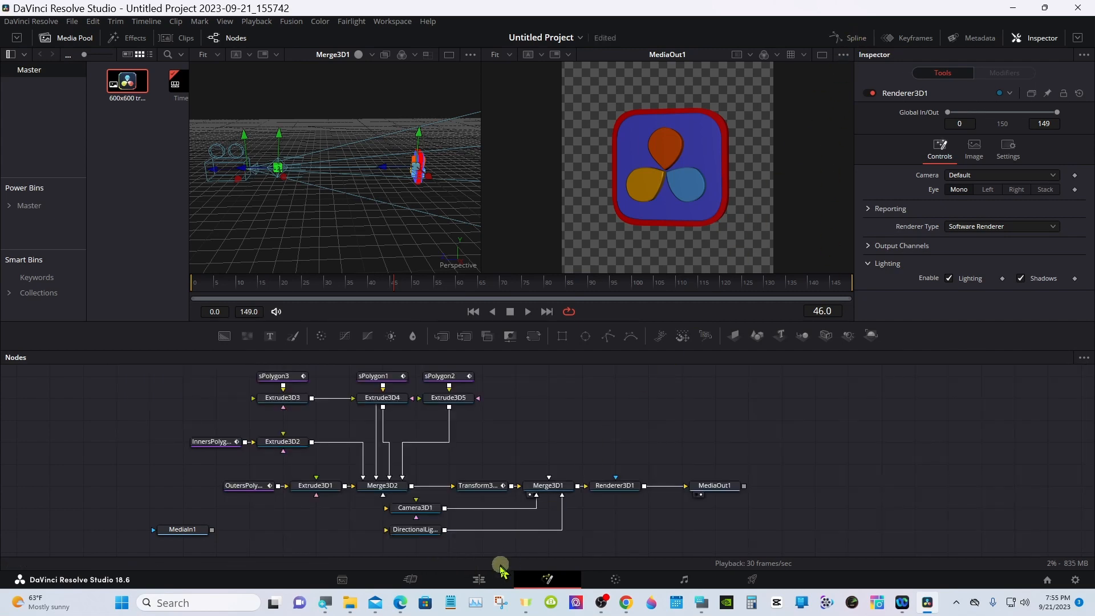
Step: On the Edit page, extend the logo and Solid Color clips together until the timeline lasts 00:00:20:09 and play it from the start
{"action": "left_click", "coordinate": [484, 579]}
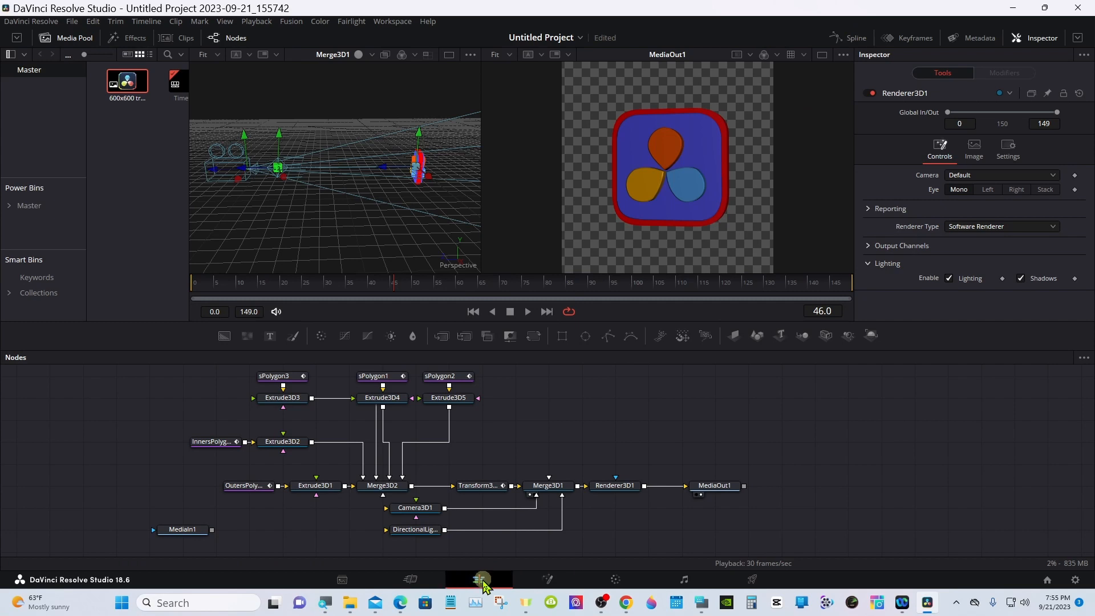
{"action": "key", "text": "Home"}
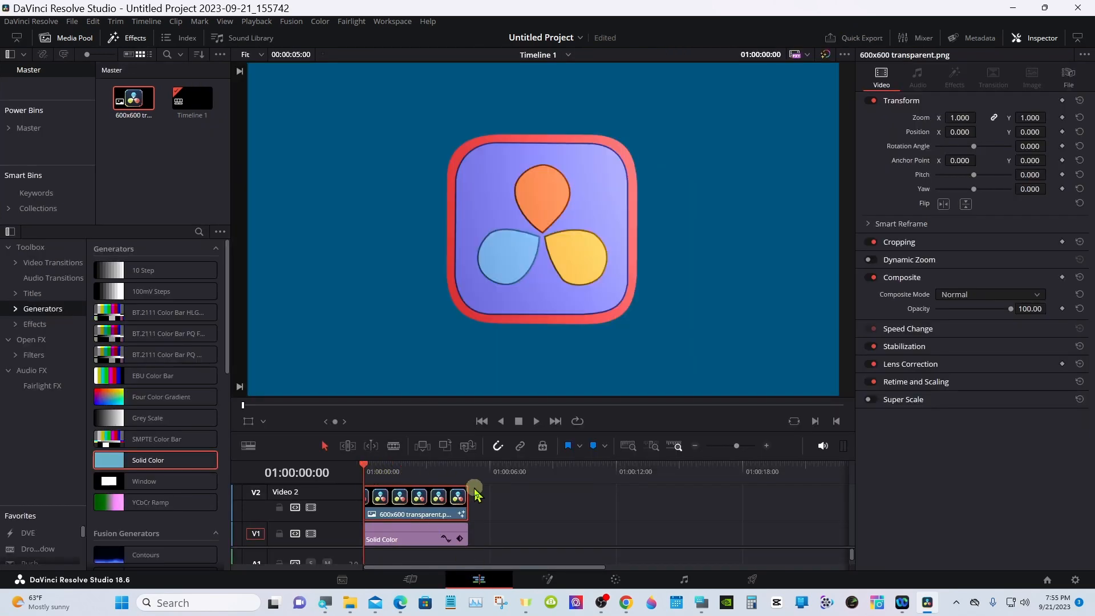
{"action": "left_click", "coordinate": [463, 504]}
{"action": "left_click_drag", "start_coordinate": [463, 504], "coordinate": [790, 509]}
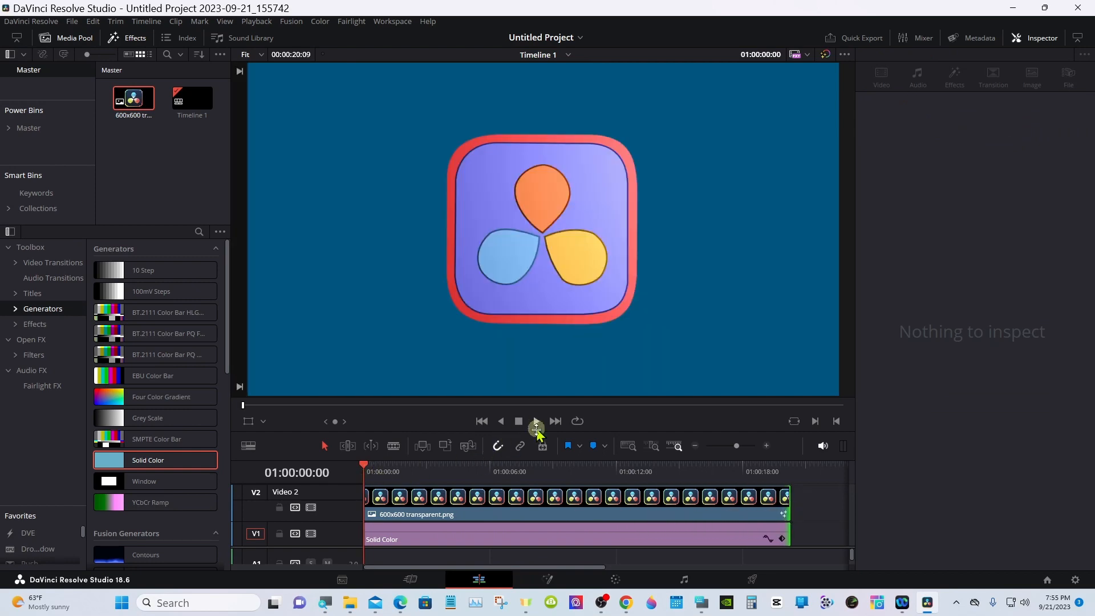
{"action": "left_click_drag", "start_coordinate": [531, 460], "coordinate": [530, 480]}
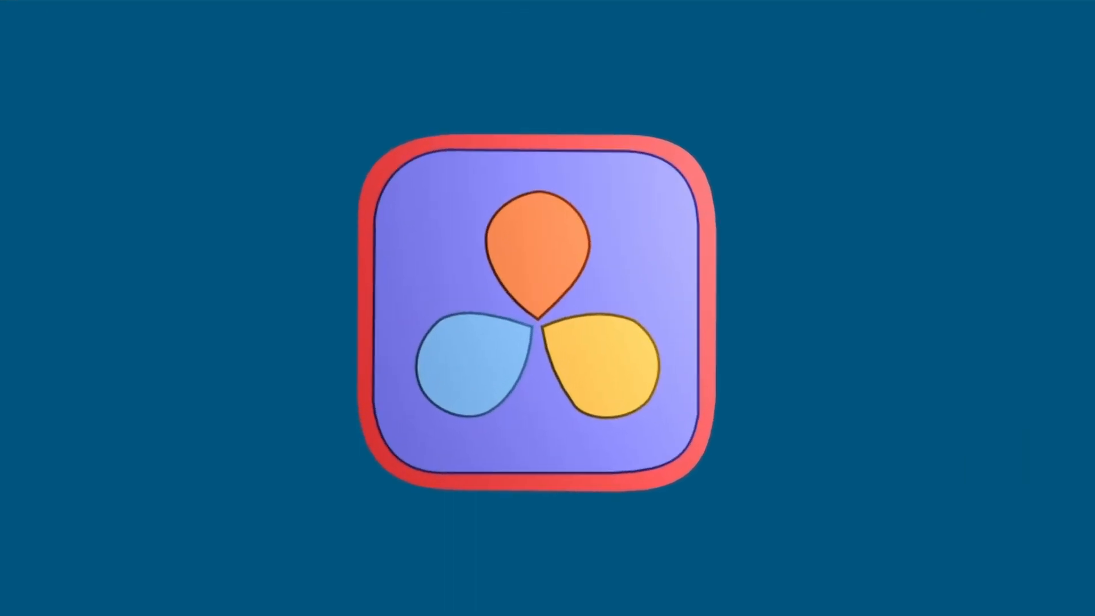
{"action": "left_click", "coordinate": [536, 422]}
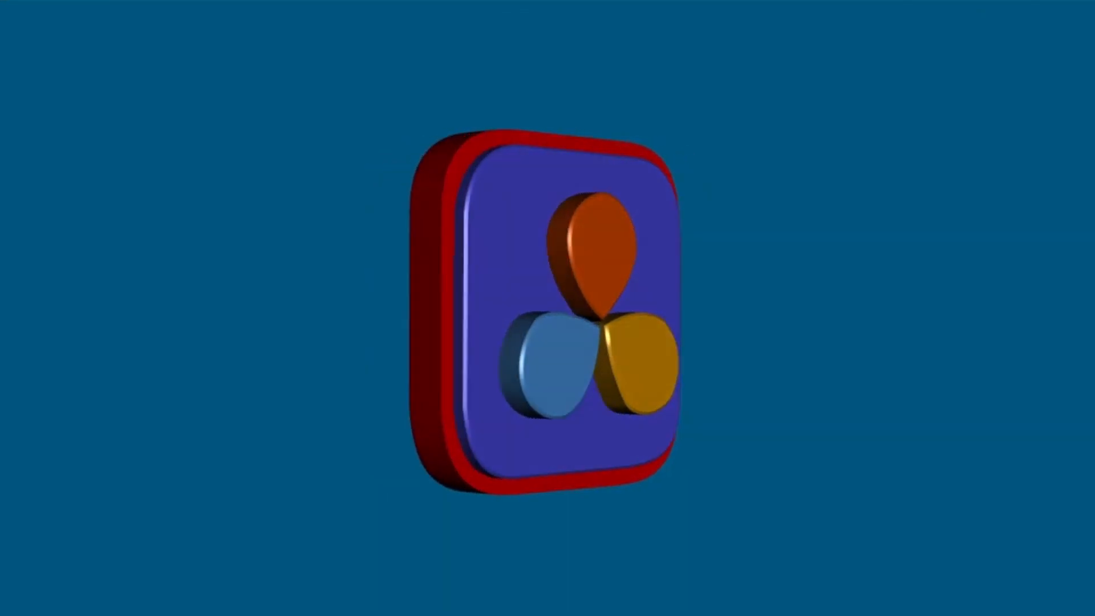